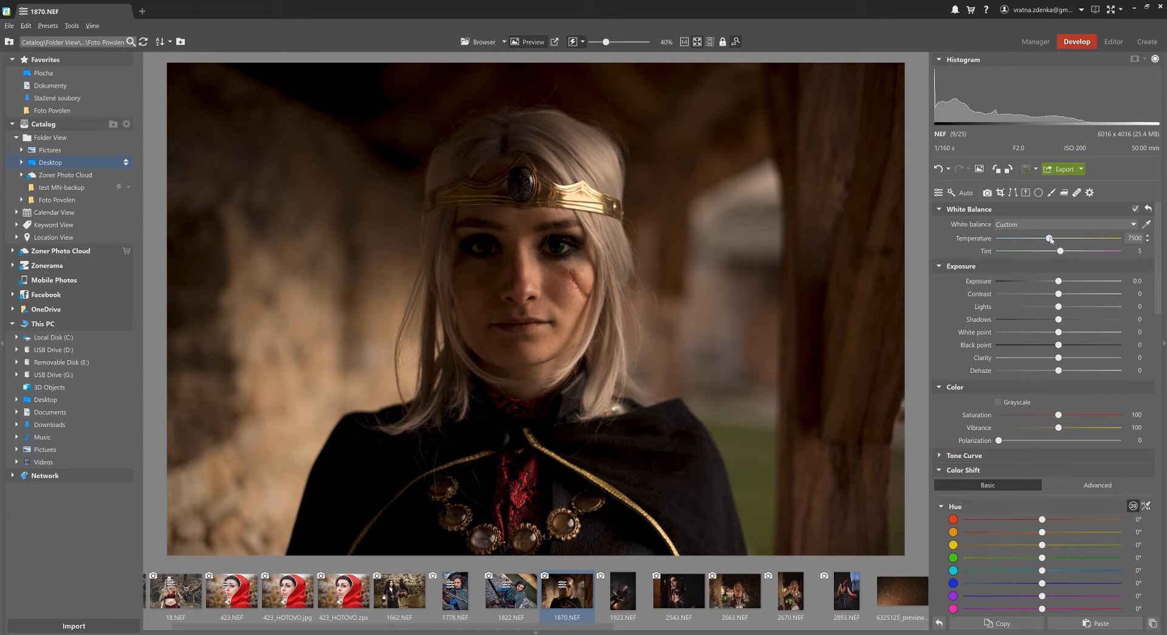
- Set the white balance temperature of the portrait to 6600 and its exposure to 1.0
left_click_drag(1050, 239, 1041, 239)
left_click(1057, 290)
left_click_drag(1059, 281, 1081, 281)
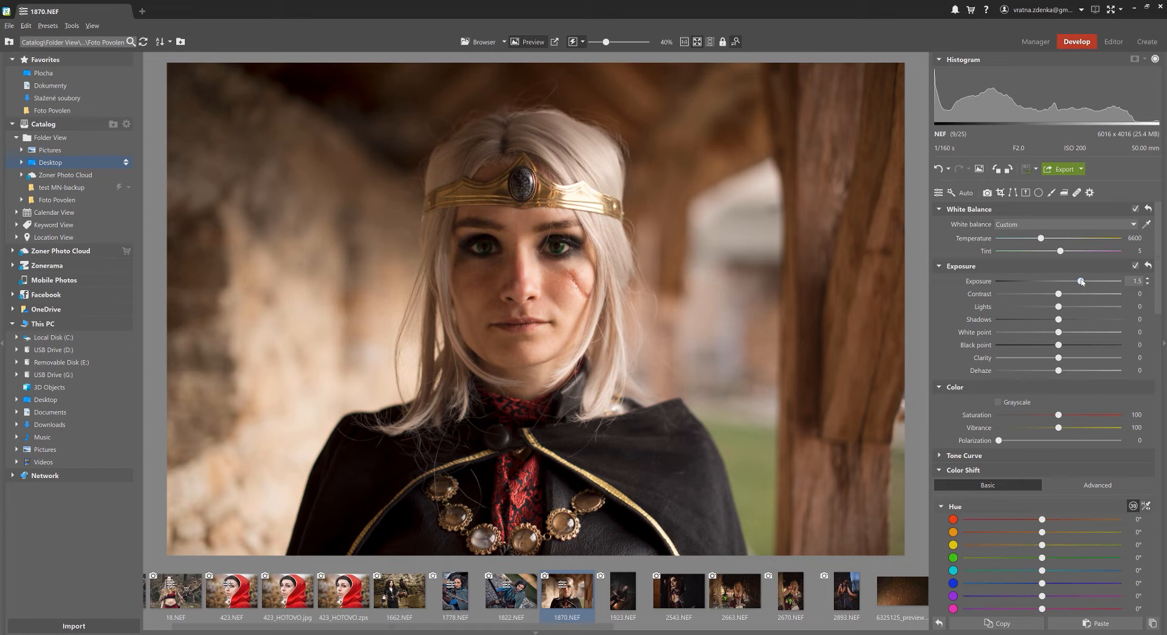
left_click_drag(1082, 281, 1075, 281)
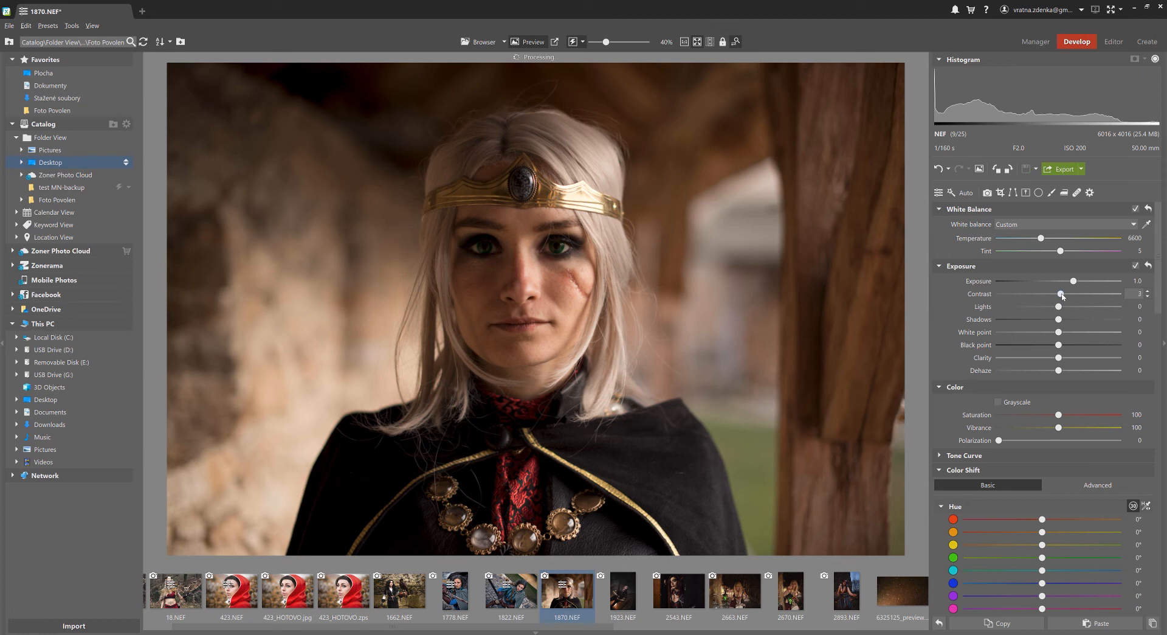
- Set the contrast to 5 and the lights to 15
left_click_drag(1063, 296, 1062, 296)
mouse_move(1062, 296)
left_mouse_down()
mouse_move(1075, 297)
mouse_move(1065, 298)
left_mouse_up()
left_click(1073, 307)
left_click_drag(1071, 306, 1042, 311)
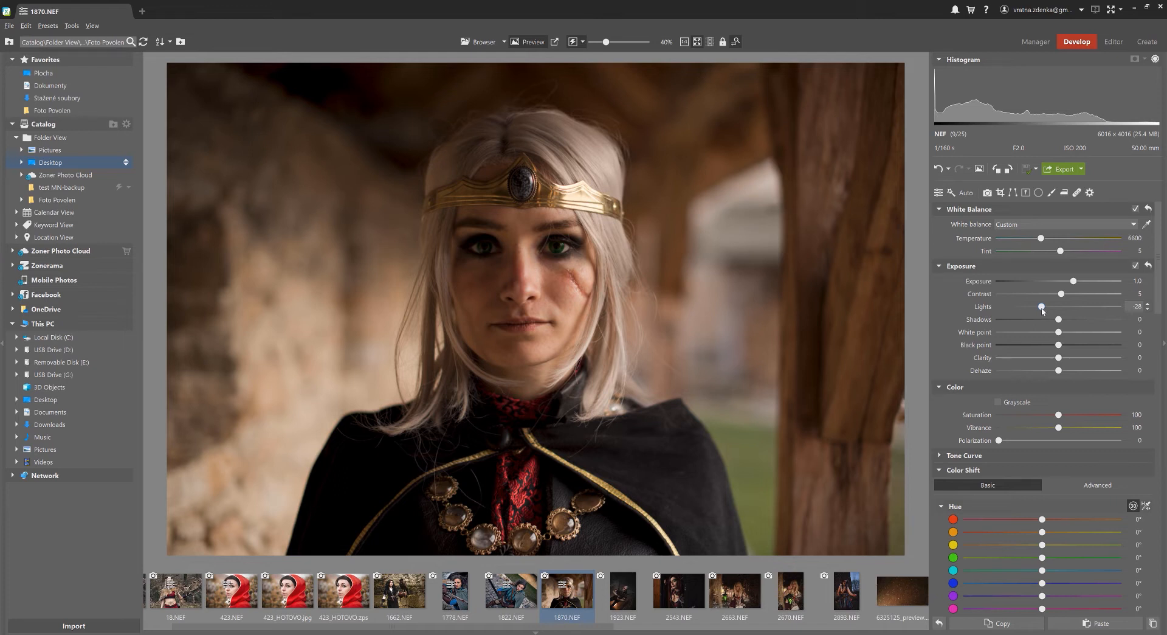
left_click_drag(1043, 309, 1009, 307)
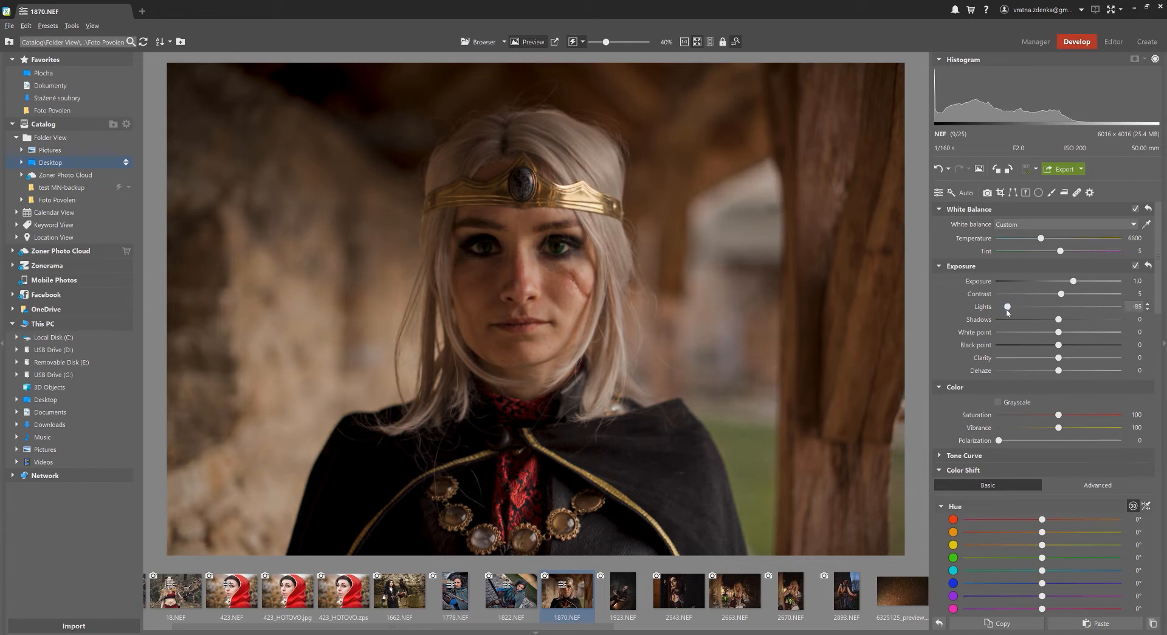
left_click_drag(1009, 307, 1065, 310)
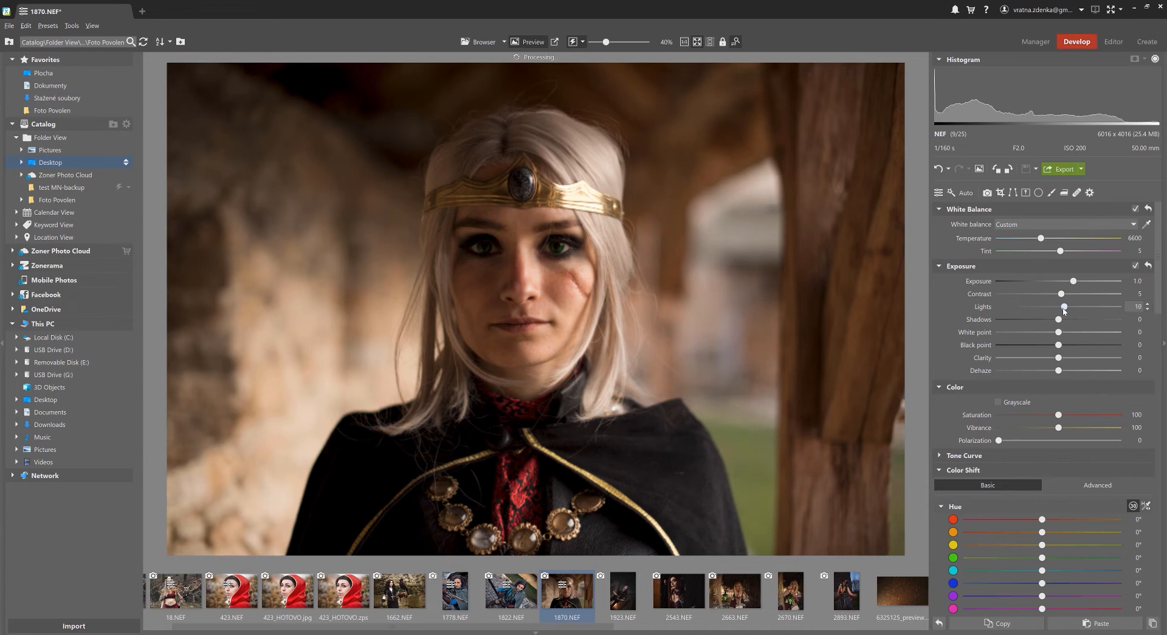
scroll(1063, 309, "up", 1)
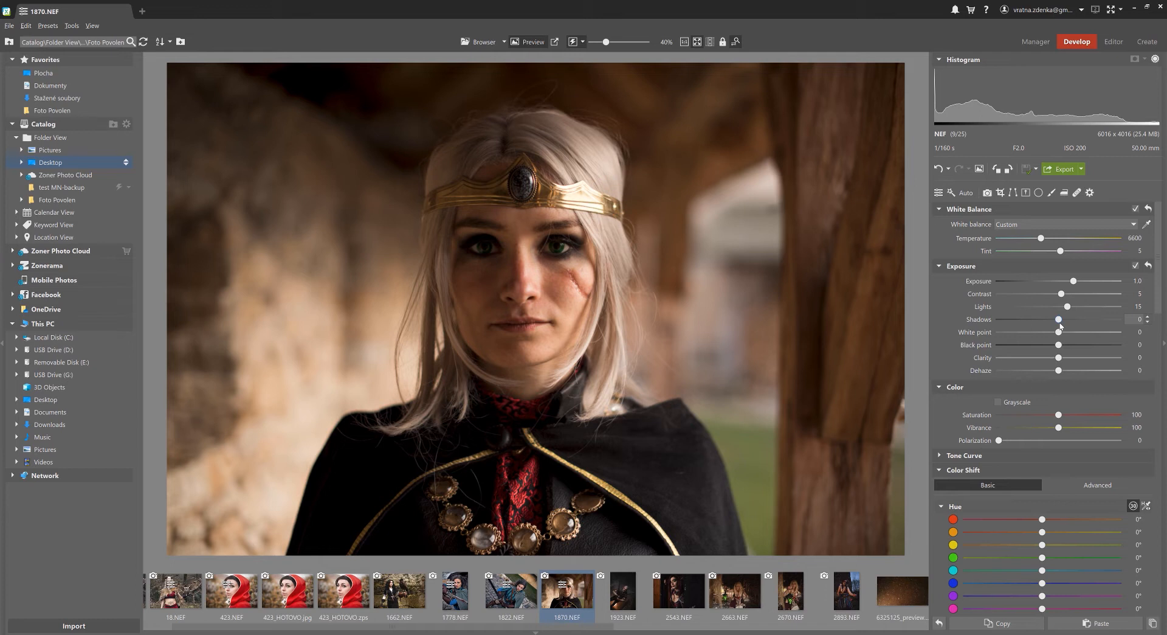
- Compare brightened and darkened shadows on the portrait, and set the shadows to 30
left_click_drag(1060, 321, 1078, 321)
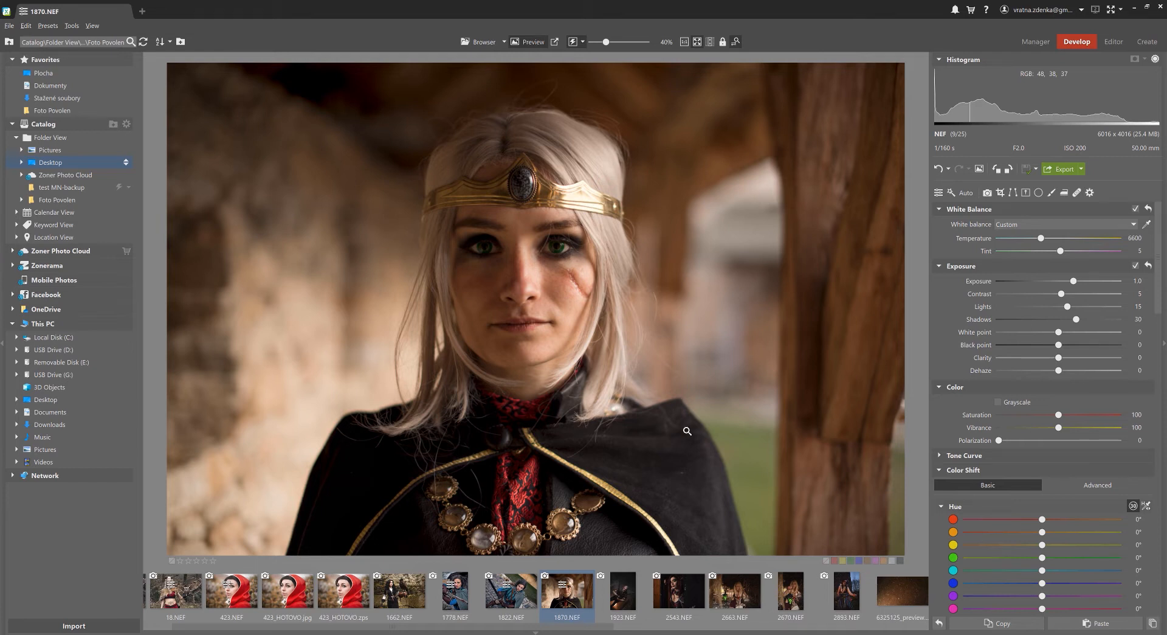
left_click(1046, 319)
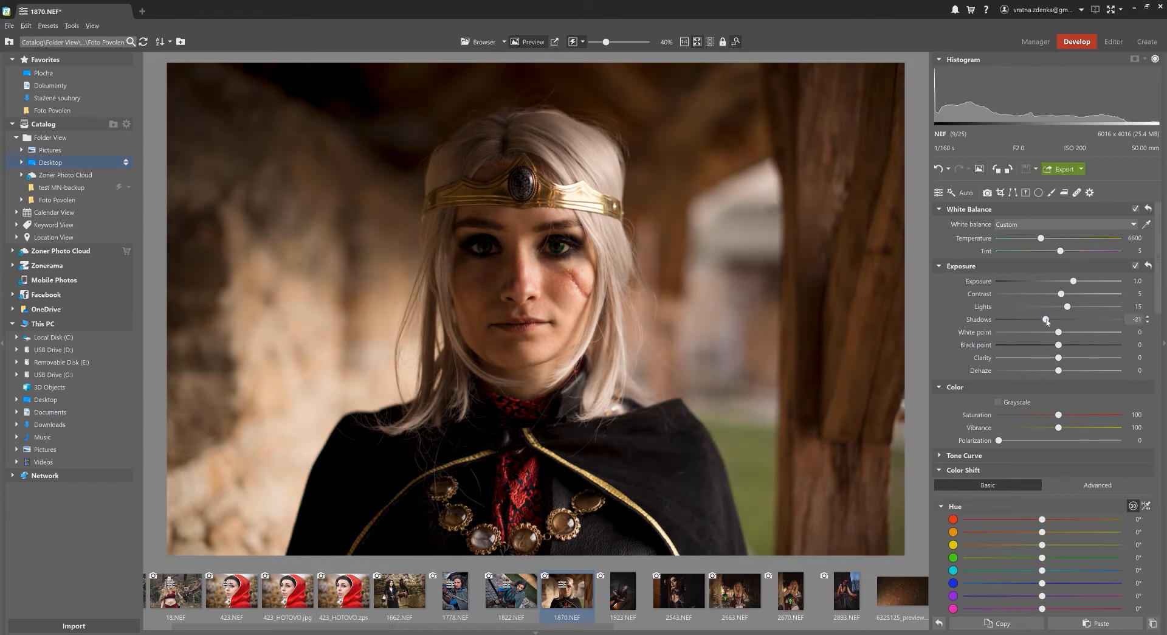
left_click_drag(1049, 320, 1041, 321)
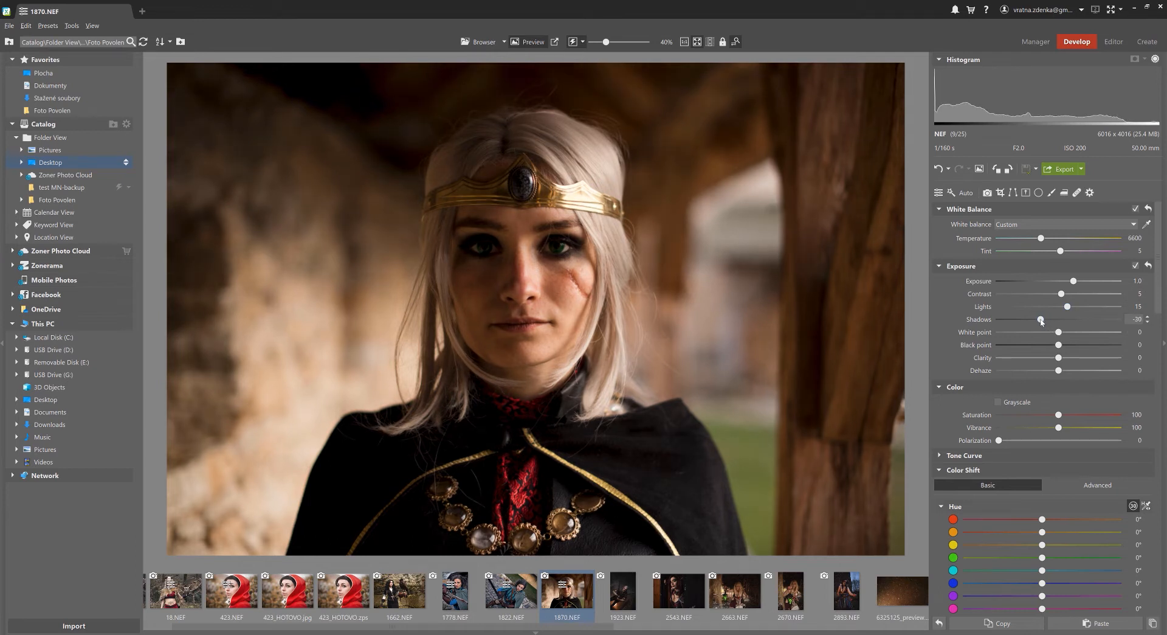
left_click(1076, 320)
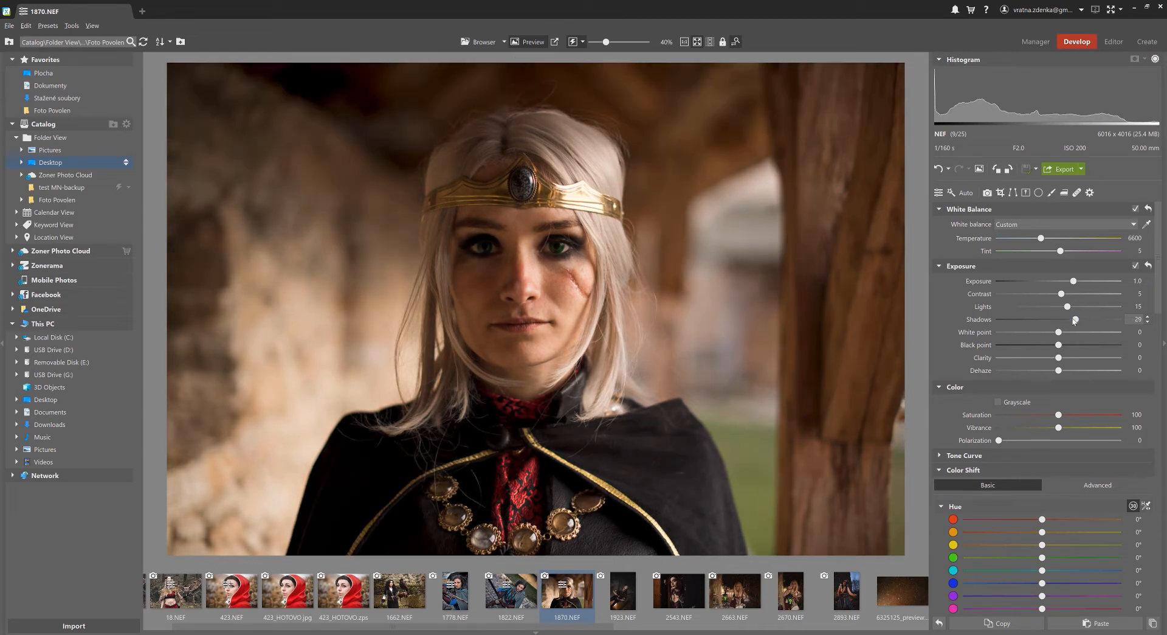
left_click_drag(1073, 319, 1074, 319)
- Set the black point to -15 and the white point to 5, comparing the edit with the original photo
left_click_drag(1058, 346, 1051, 347)
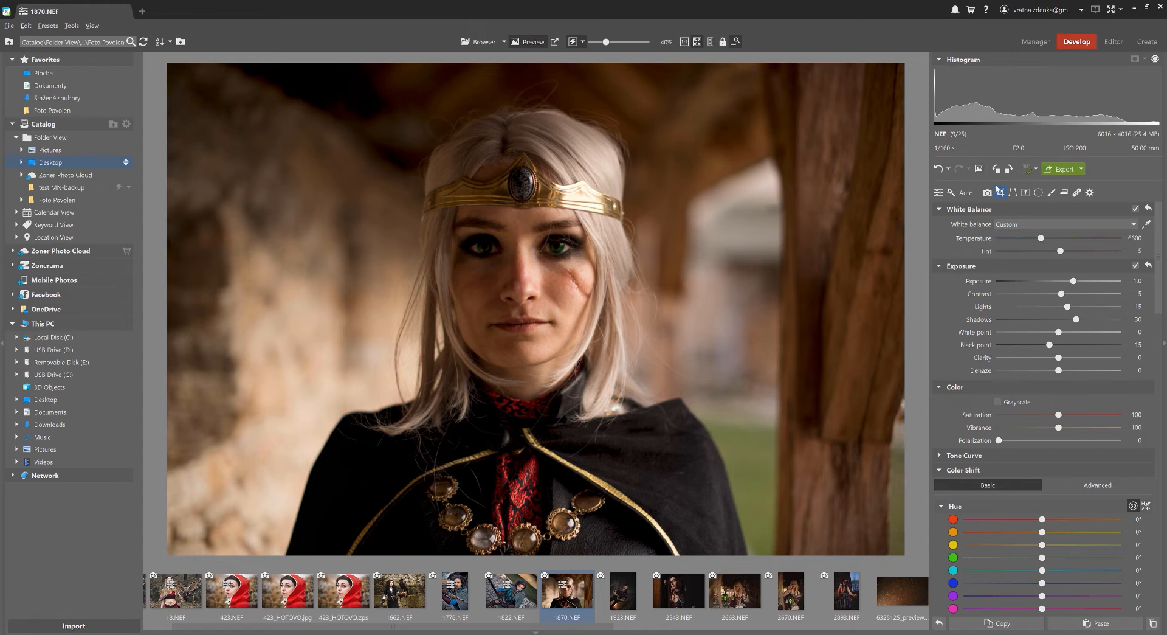
left_click(979, 169)
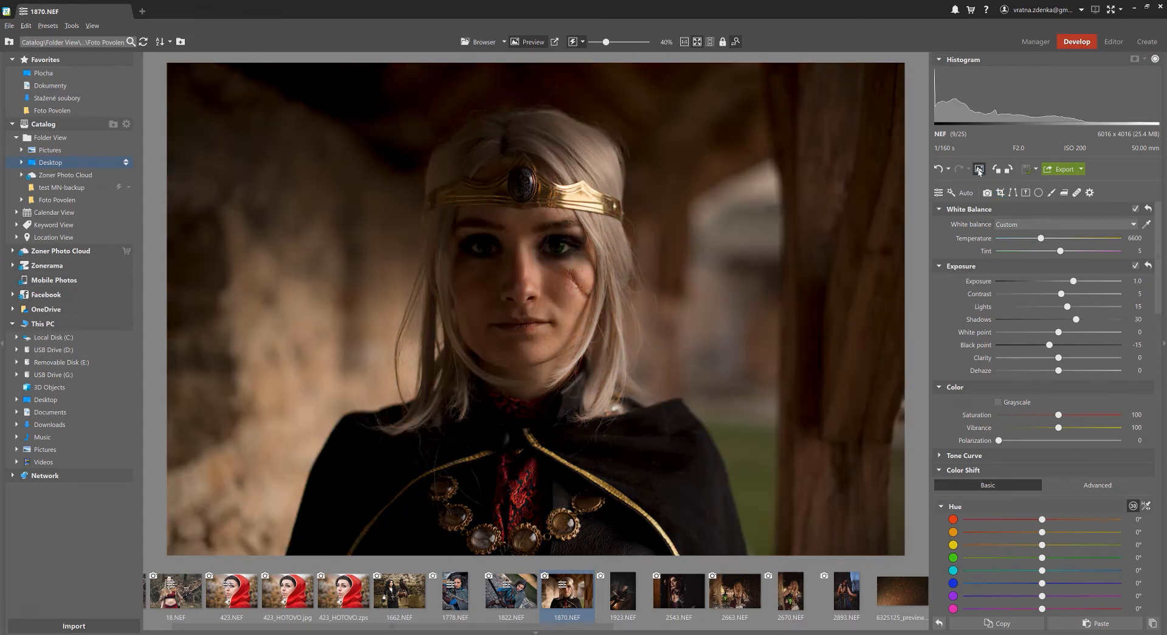
left_click(979, 169)
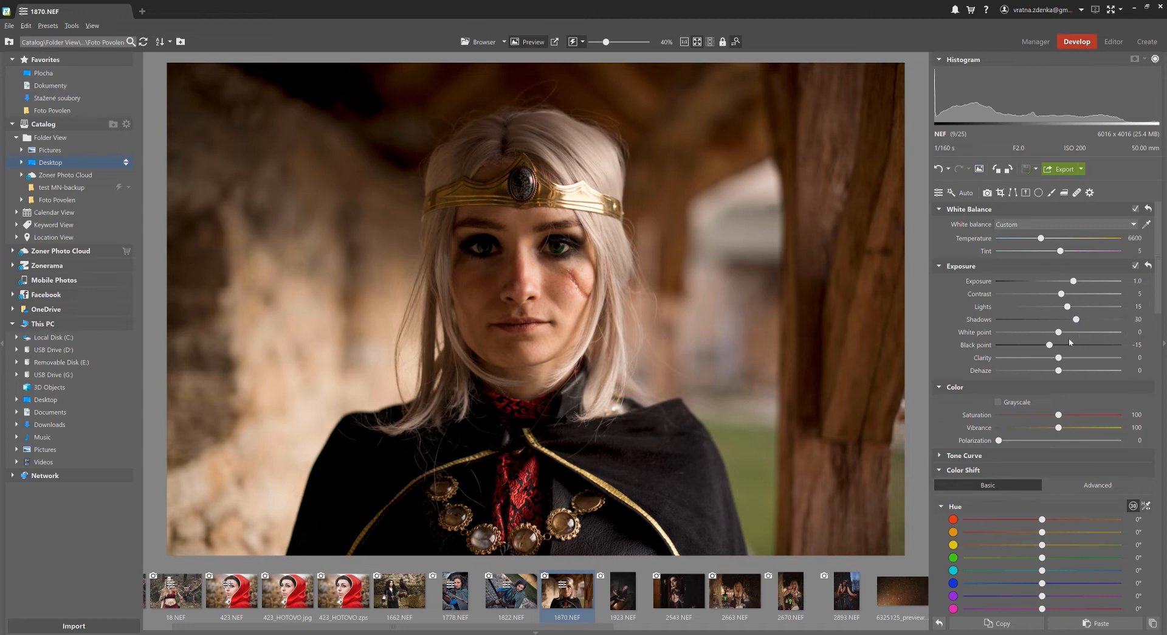
left_click(1069, 332)
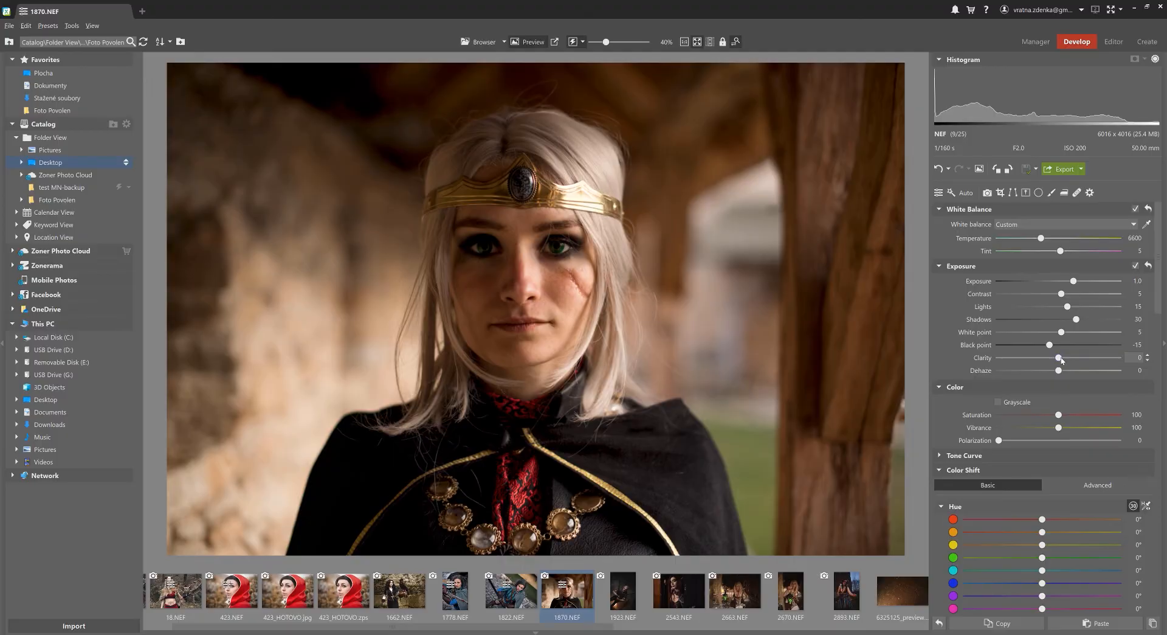
- Try clarity at 92, -26 and -64, checking the effect on the enlarged face
left_click_drag(1062, 359, 1118, 357)
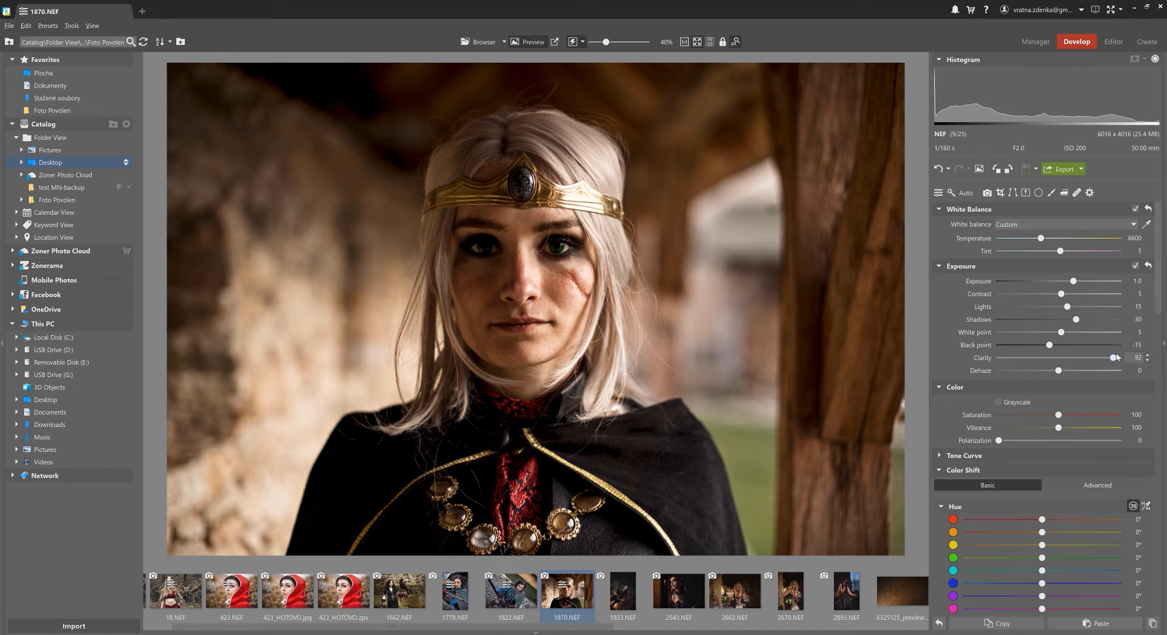
left_click_drag(1114, 359, 1047, 358)
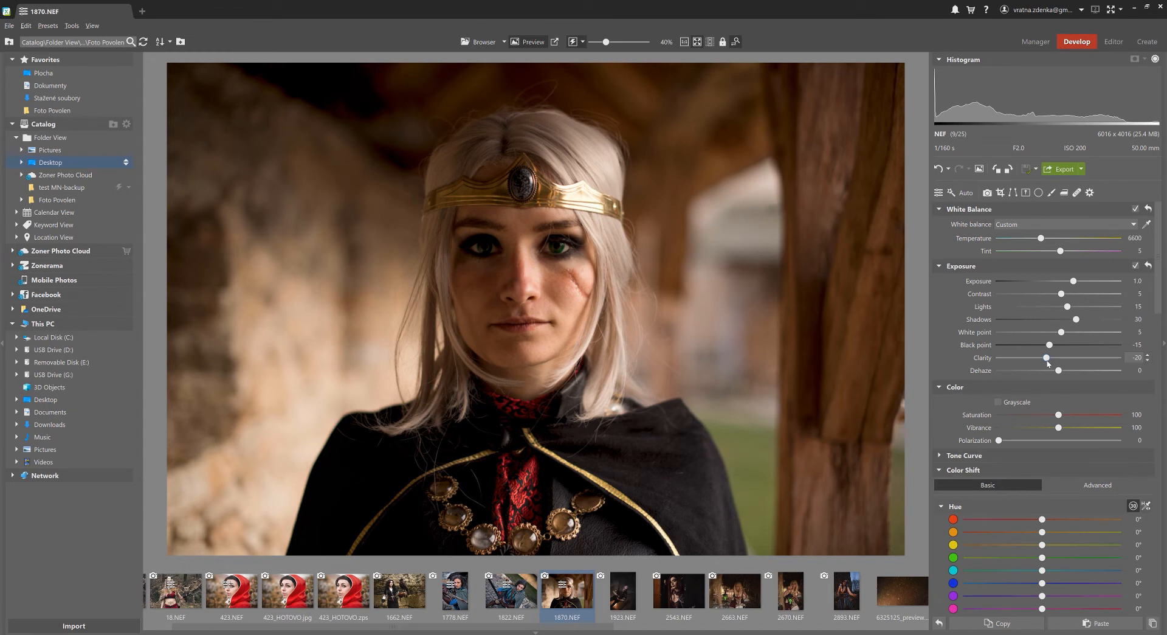
left_click_drag(1045, 362, 1044, 362)
left_click(529, 264)
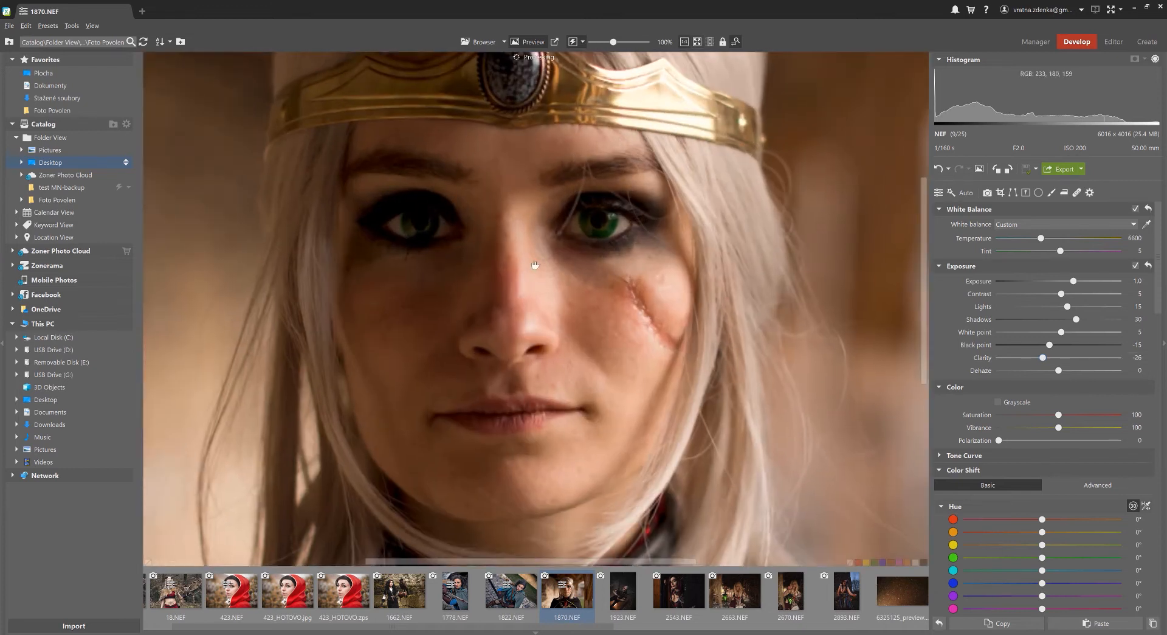
left_click(1021, 358)
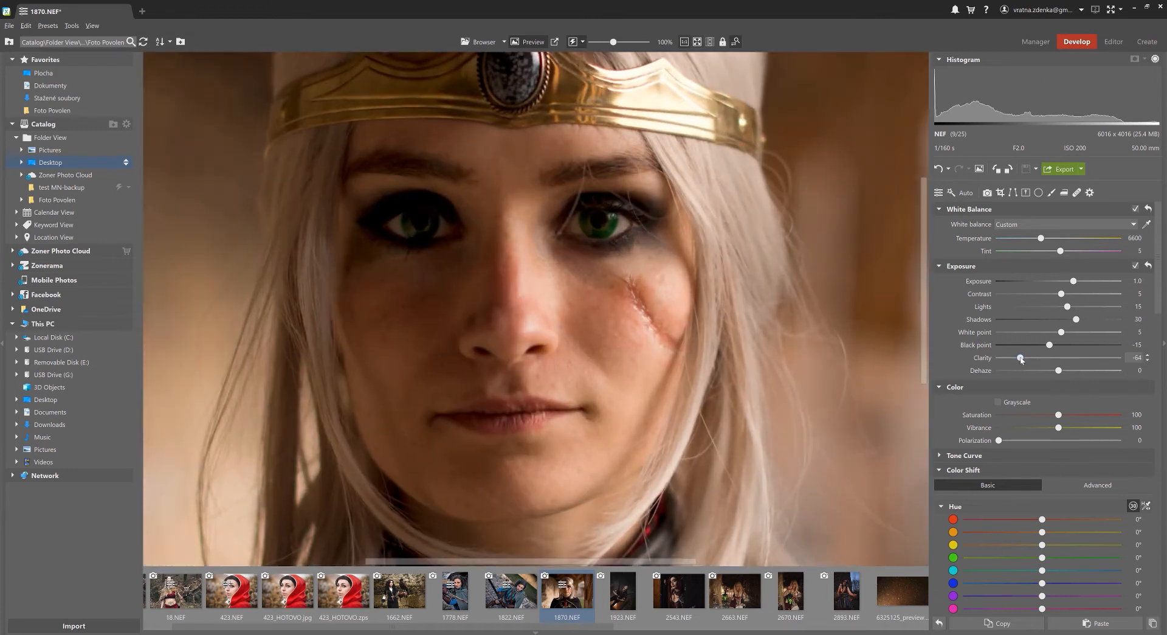
left_click(697, 42)
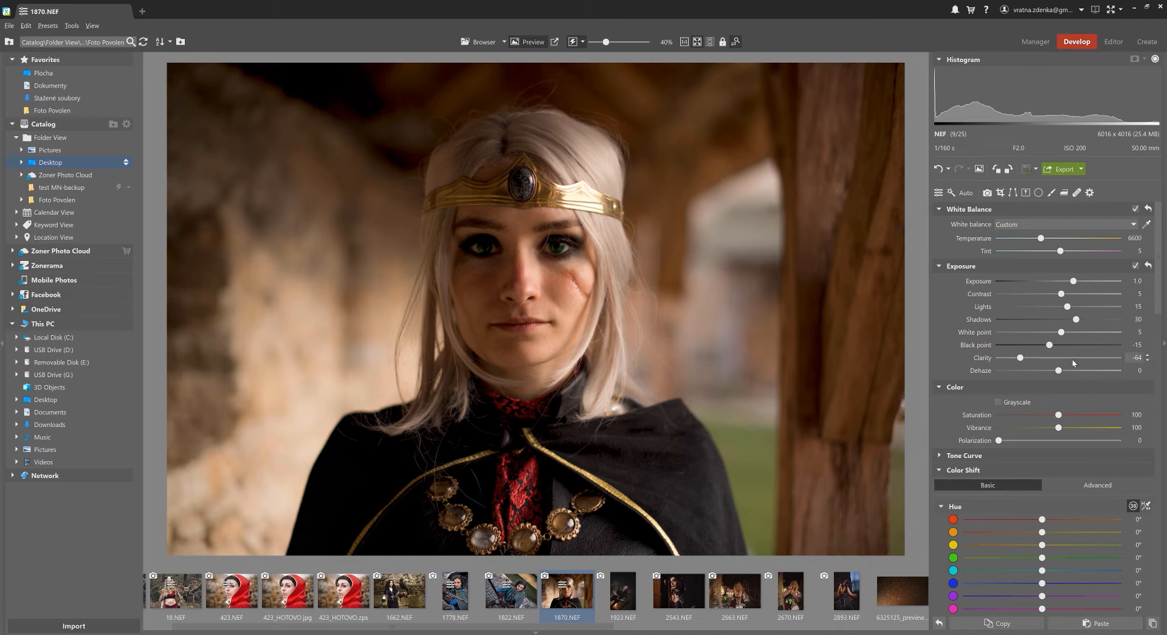
- Set the clarity of the portrait to 85
left_click(1052, 358)
scroll(1052, 359, "down", 4)
left_click(1106, 360)
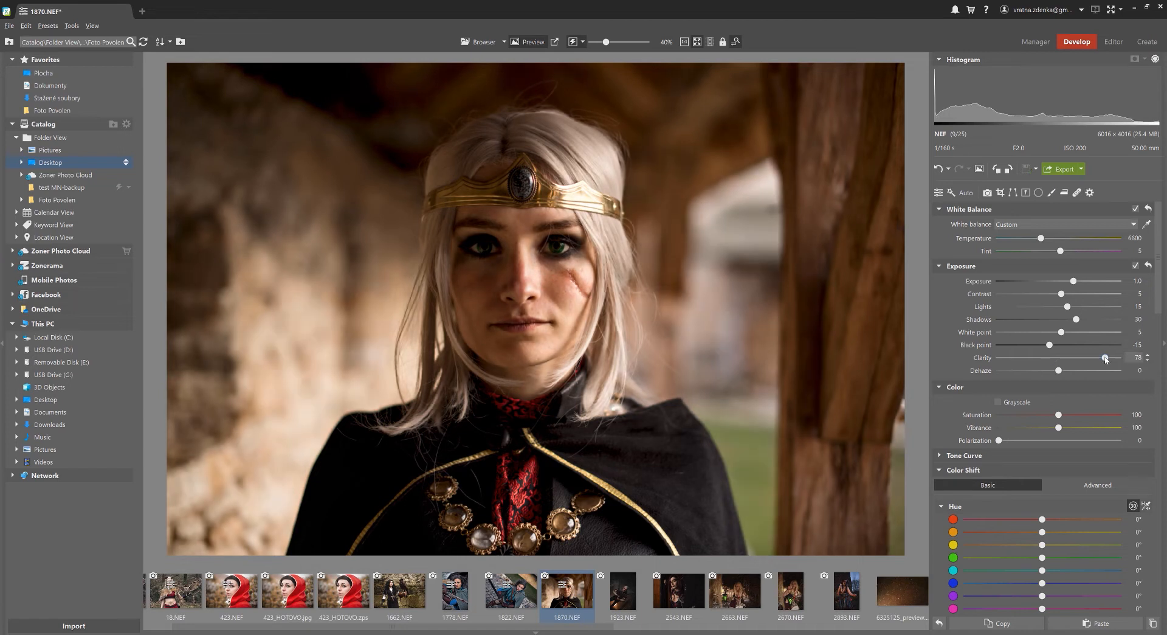
scroll(1106, 359, "up", 8)
scroll(1106, 359, "down", 1)
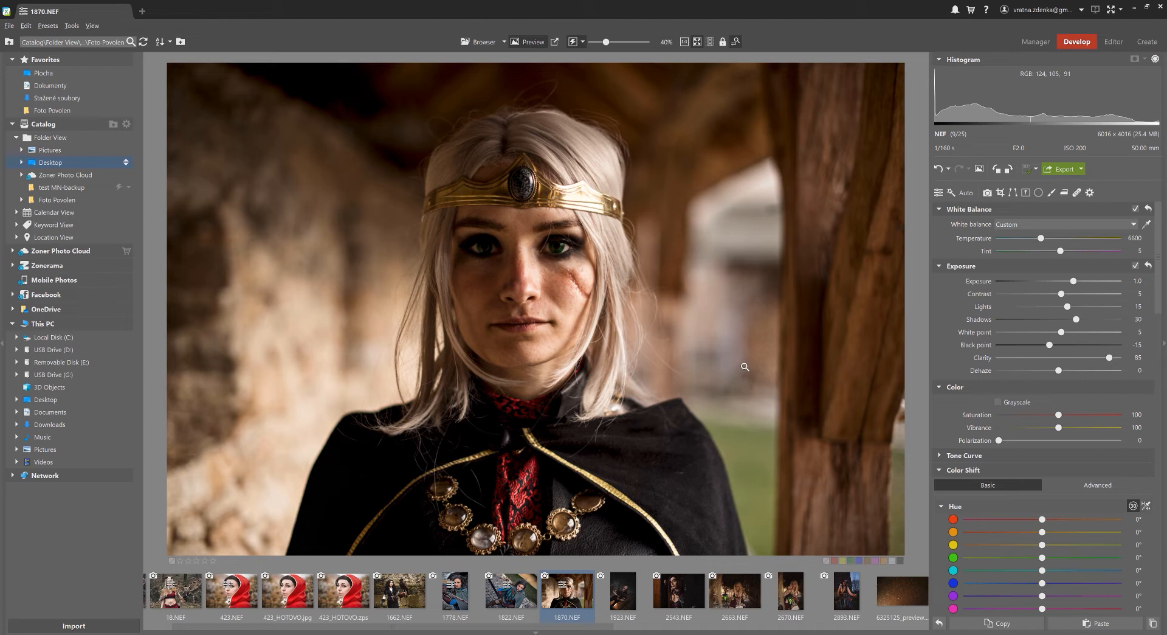
- Inspect the facial skin and activate the Smoothing Brush with intensity 24% and detail preservation 65%
left_click(539, 307)
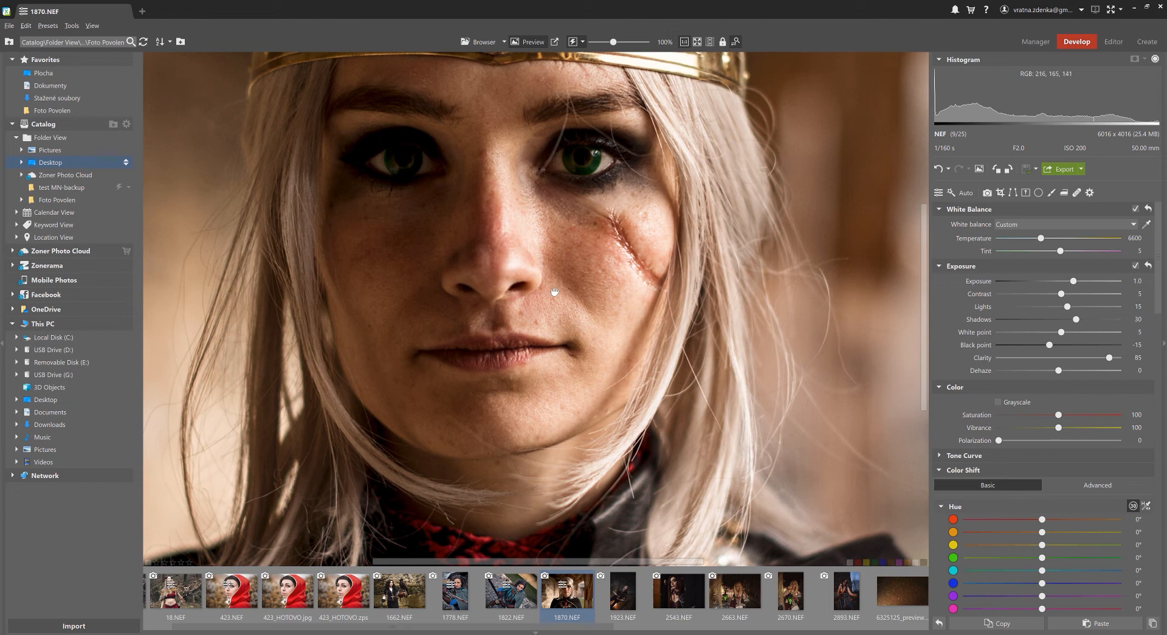
scroll(554, 292, "up", 3)
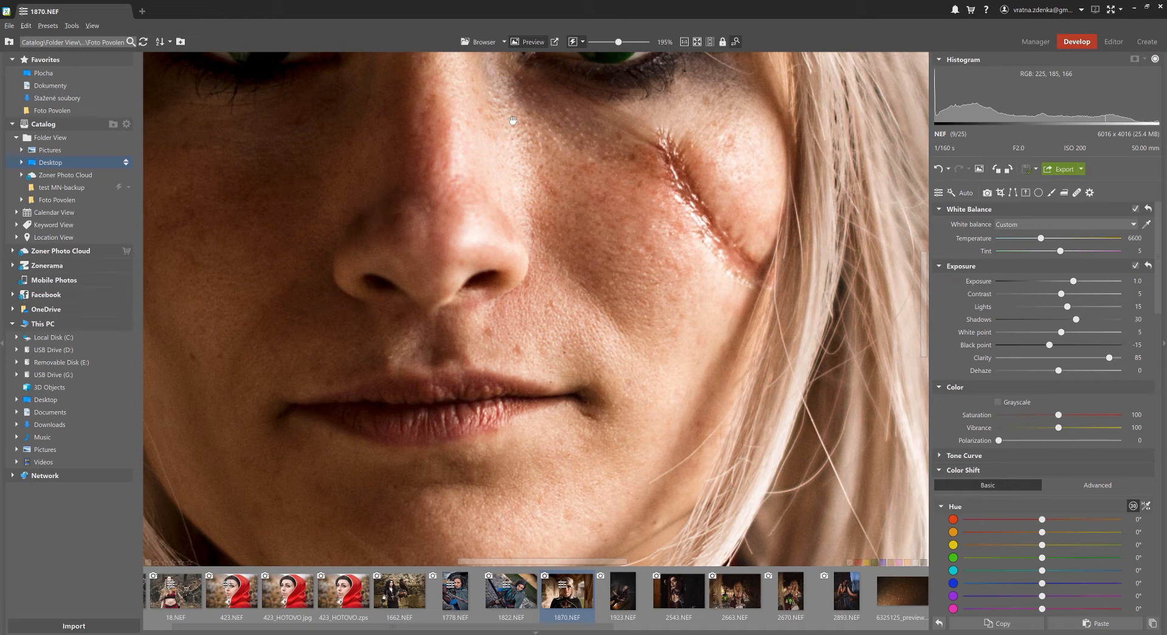
scroll(514, 120, "down", 3)
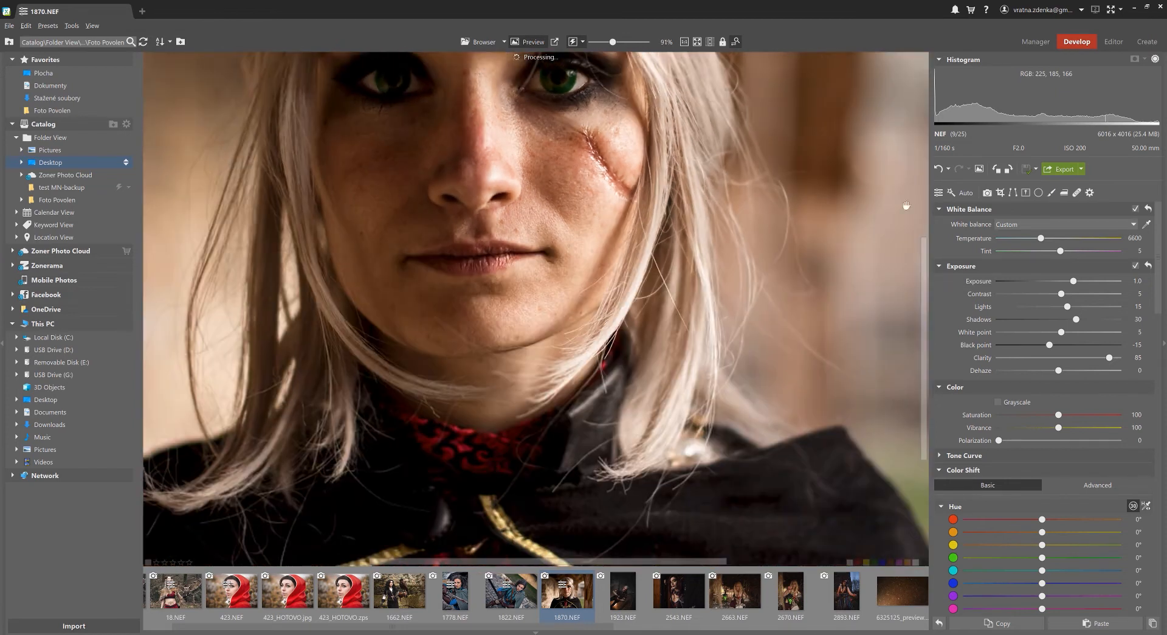
left_click(1063, 192)
scroll(551, 247, "down", 2)
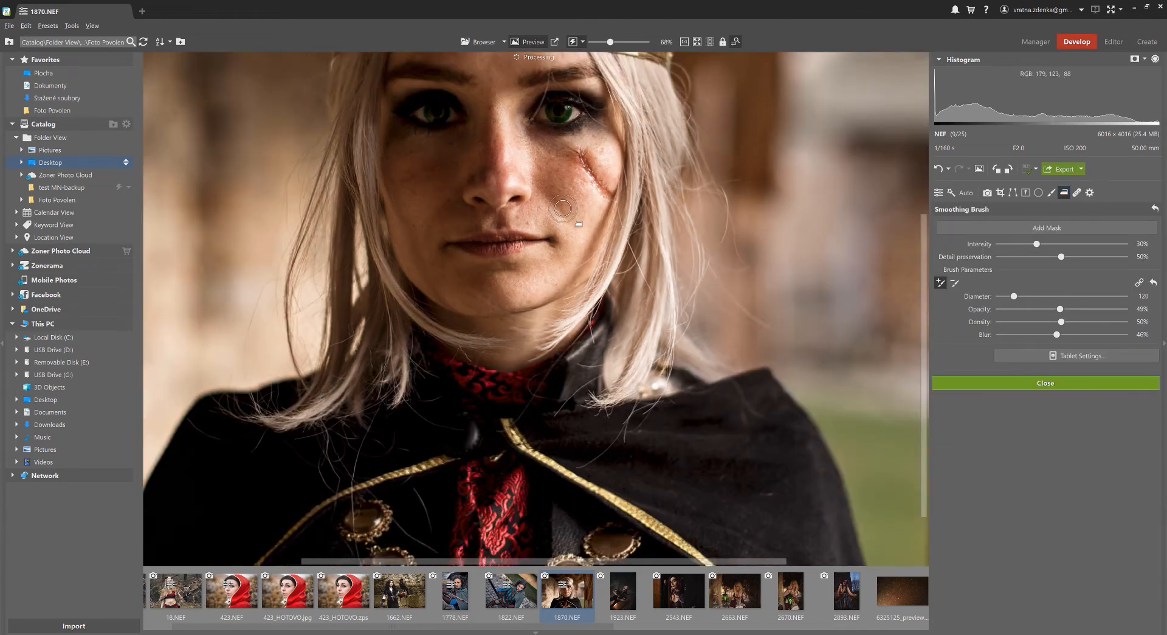
left_click_drag(551, 247, 517, 326)
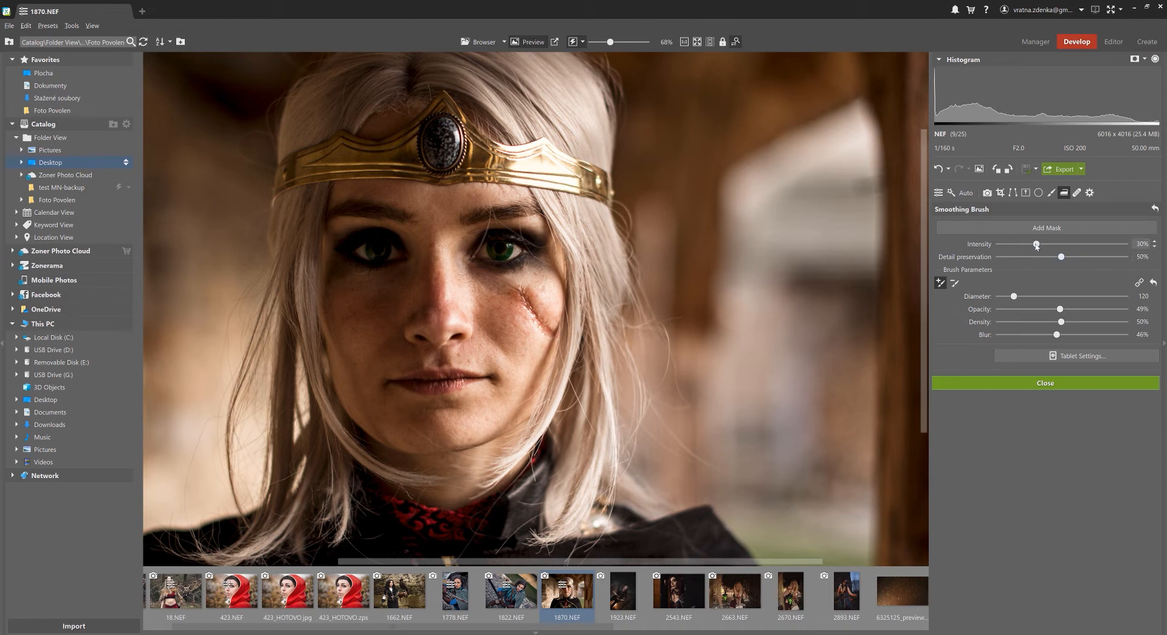
left_click_drag(1029, 243, 1078, 263)
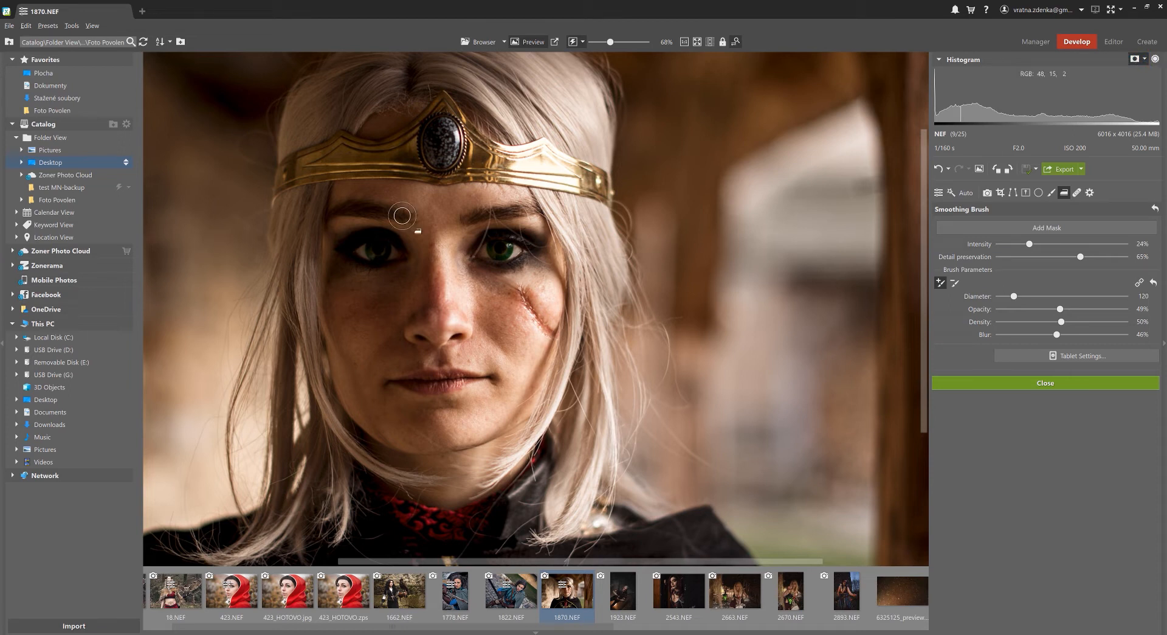
- Paint a smoothing mask over the forehead, nose, cheeks and chin, leaving out the eyes, eyebrows and lips
left_click_drag(341, 191, 517, 191)
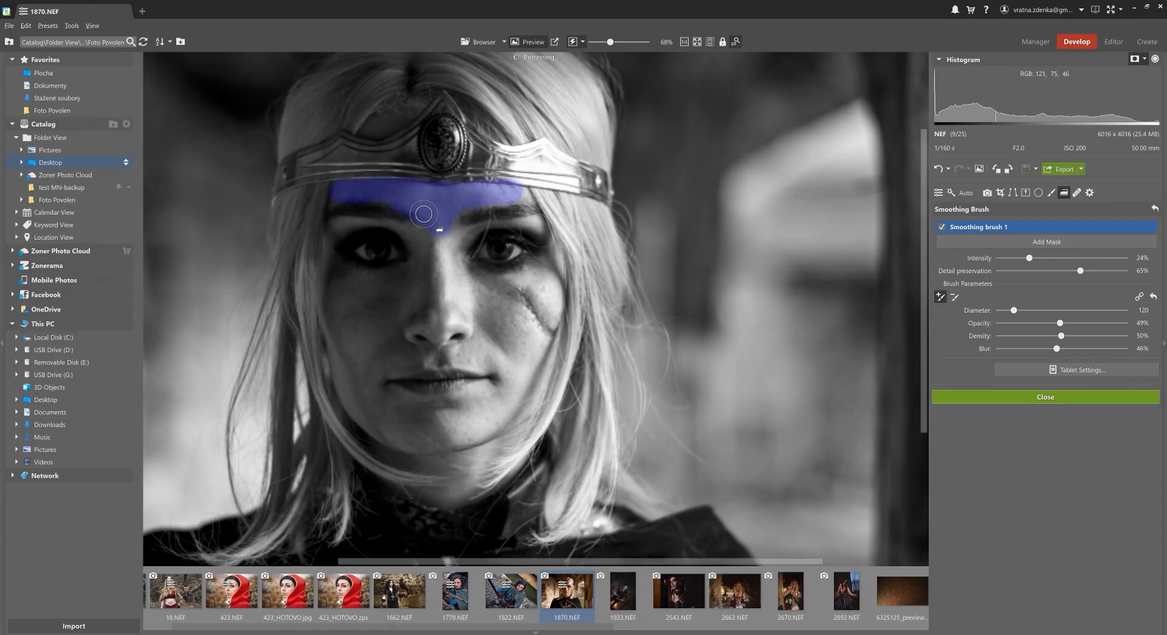
mouse_move(424, 214)
left_mouse_down()
mouse_move(428, 240)
mouse_move(400, 278)
left_mouse_up()
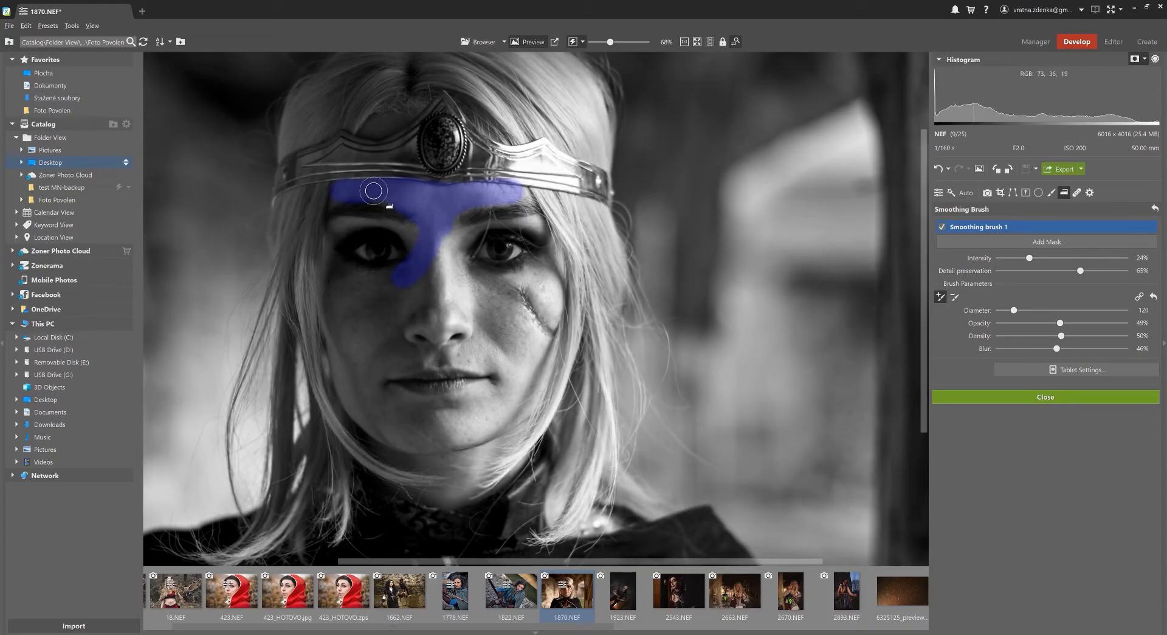
left_click_drag(370, 190, 414, 197)
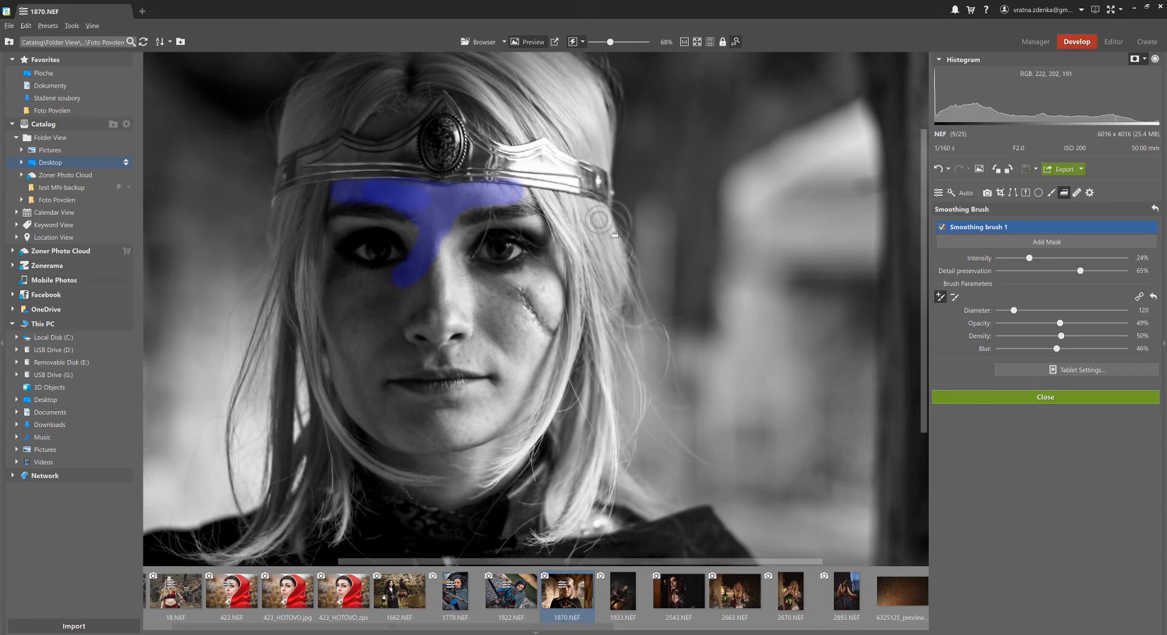
left_click(938, 169)
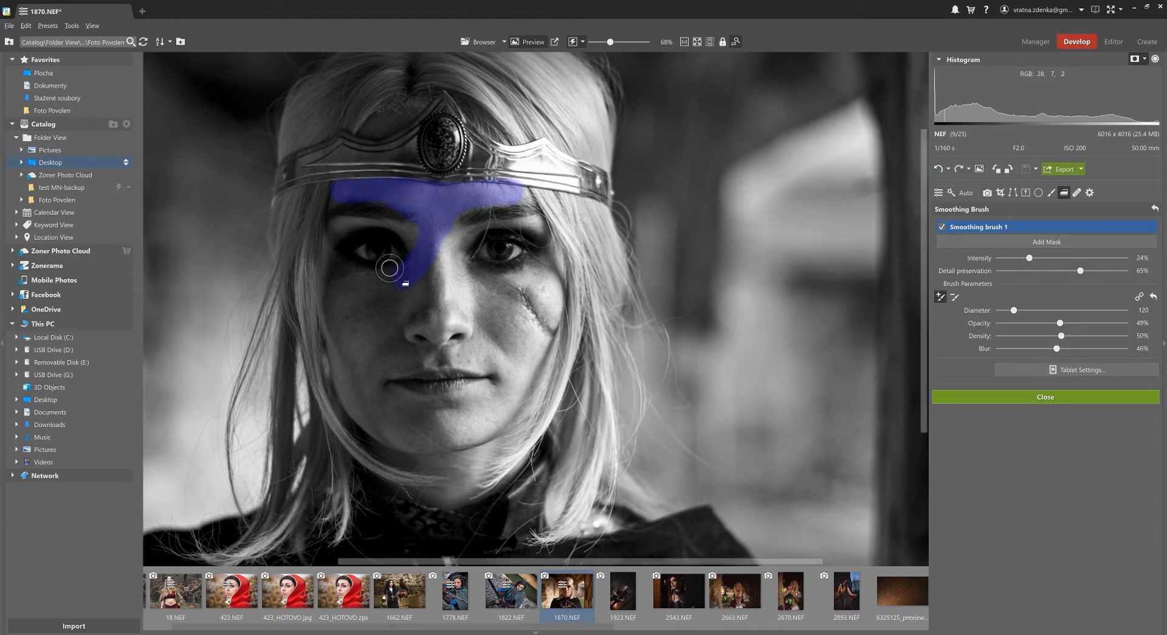
mouse_move(389, 280)
left_mouse_down()
mouse_move(335, 268)
mouse_move(328, 302)
mouse_move(350, 397)
mouse_move(386, 428)
left_mouse_up()
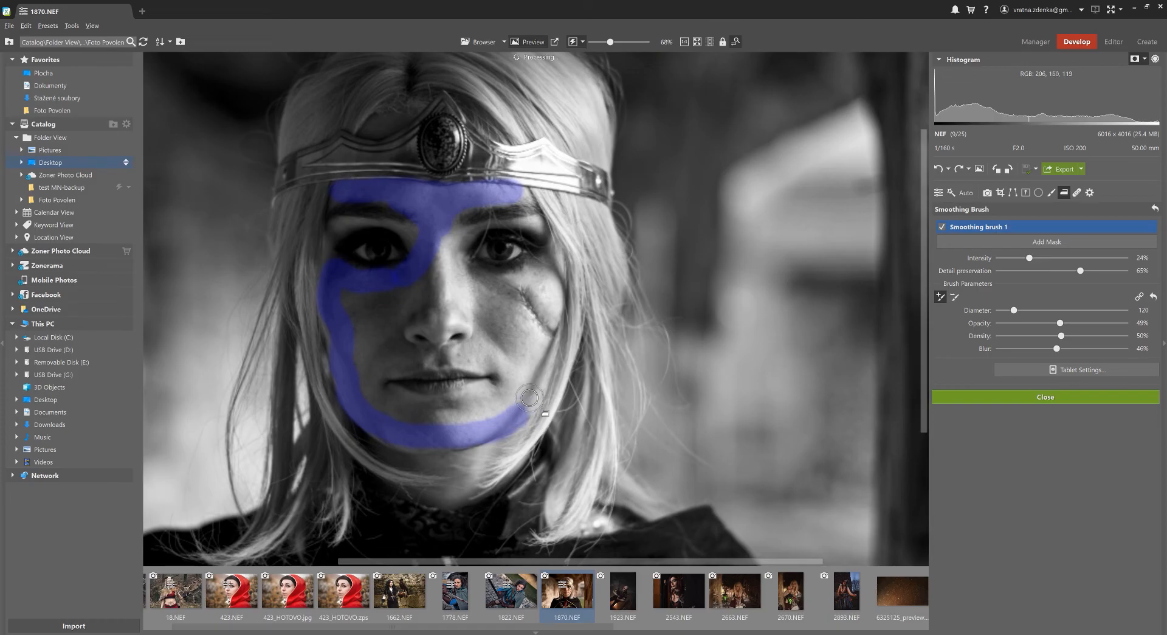
mouse_move(526, 416)
left_mouse_down()
mouse_move(548, 317)
mouse_move(541, 268)
mouse_move(443, 264)
mouse_move(443, 228)
mouse_move(451, 263)
mouse_move(532, 316)
mouse_move(438, 286)
mouse_move(356, 300)
mouse_move(423, 269)
mouse_move(533, 336)
mouse_move(351, 316)
mouse_move(468, 307)
mouse_move(528, 334)
mouse_move(388, 343)
mouse_move(359, 323)
mouse_move(426, 331)
mouse_move(347, 308)
mouse_move(364, 369)
mouse_move(396, 408)
mouse_move(477, 409)
mouse_move(515, 390)
mouse_move(526, 351)
mouse_move(360, 365)
mouse_move(457, 358)
left_mouse_up()
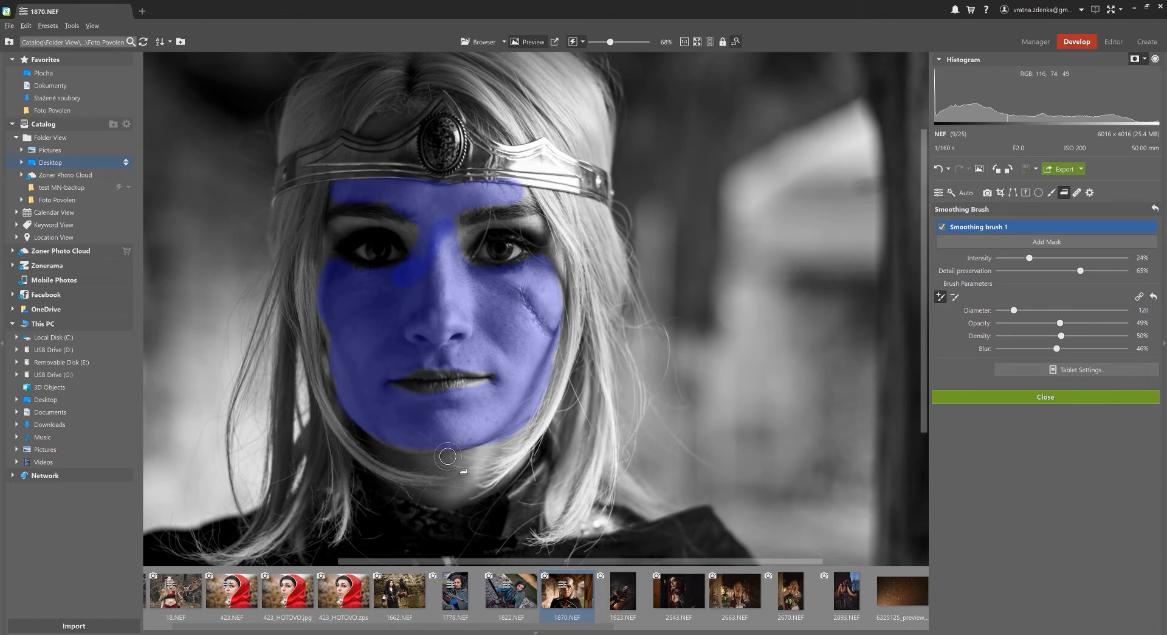
- Erase the smoothing mask's overspill along the jaw and beneath the tiara with a 70-diameter brush at 100% opacity, and hide the mask overlay
left_click(955, 297)
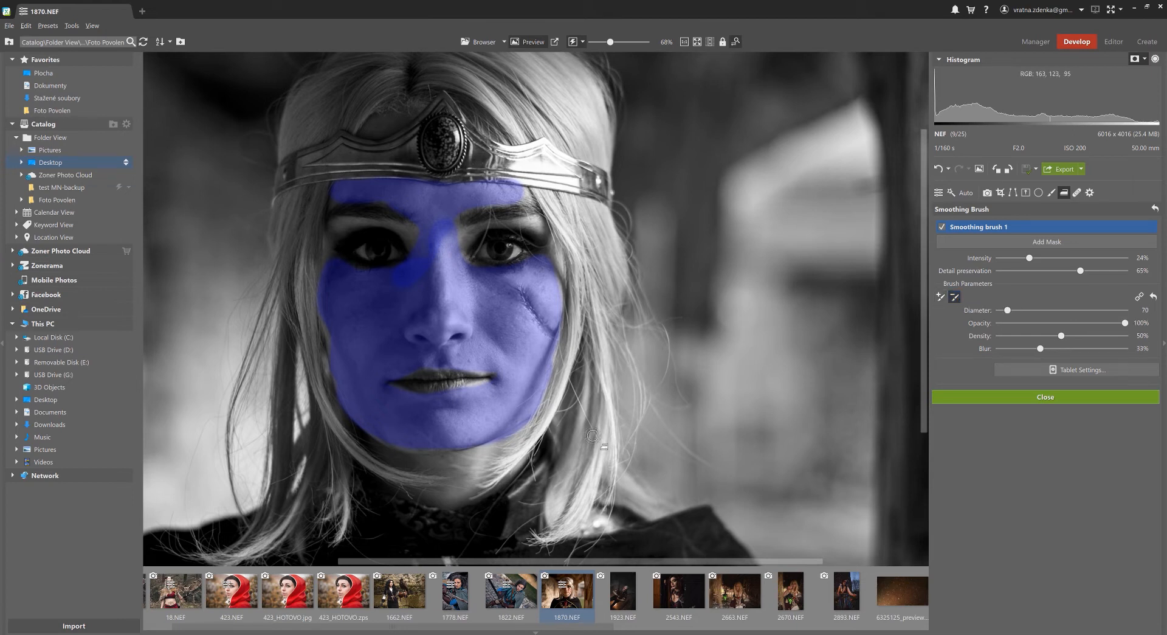
mouse_move(540, 429)
left_mouse_down()
mouse_move(529, 422)
mouse_move(475, 461)
left_mouse_up()
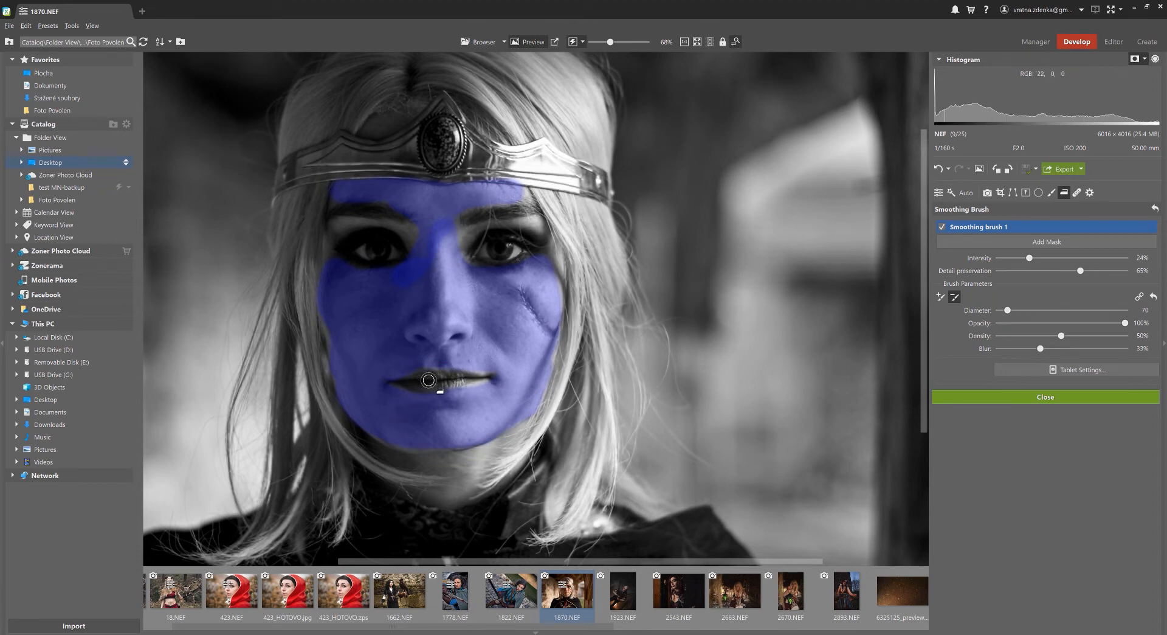
left_click_drag(529, 177, 385, 170)
left_click(1135, 59)
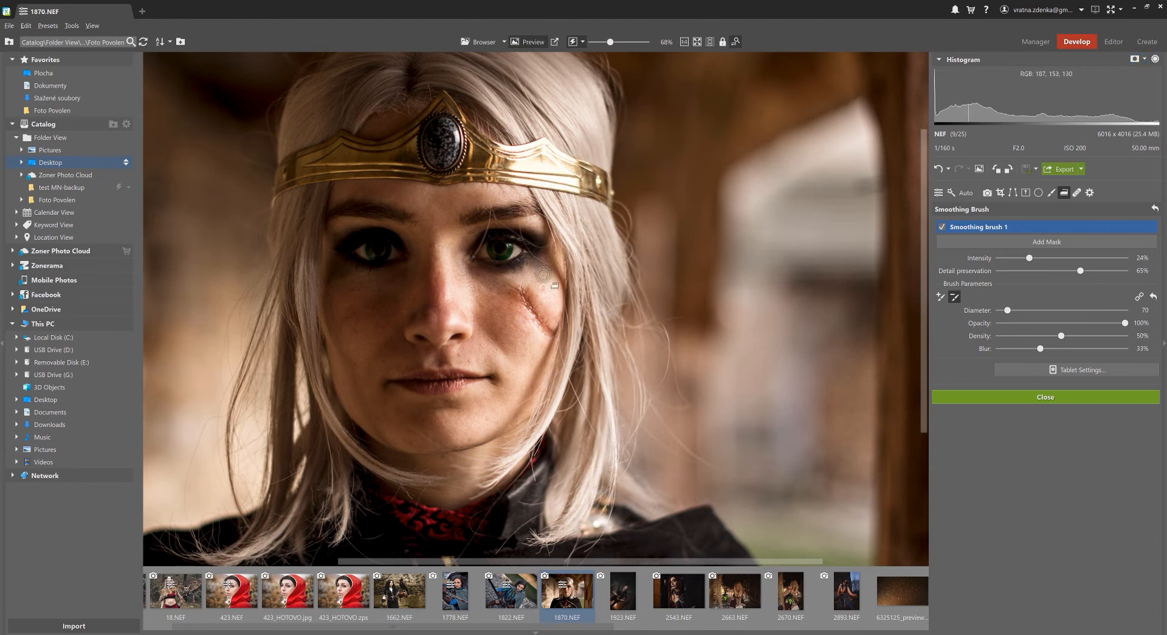
- Compare the enlarged face with and without the smoothing brush effect, and set its intensity to 30%
scroll(458, 299, "up", 5)
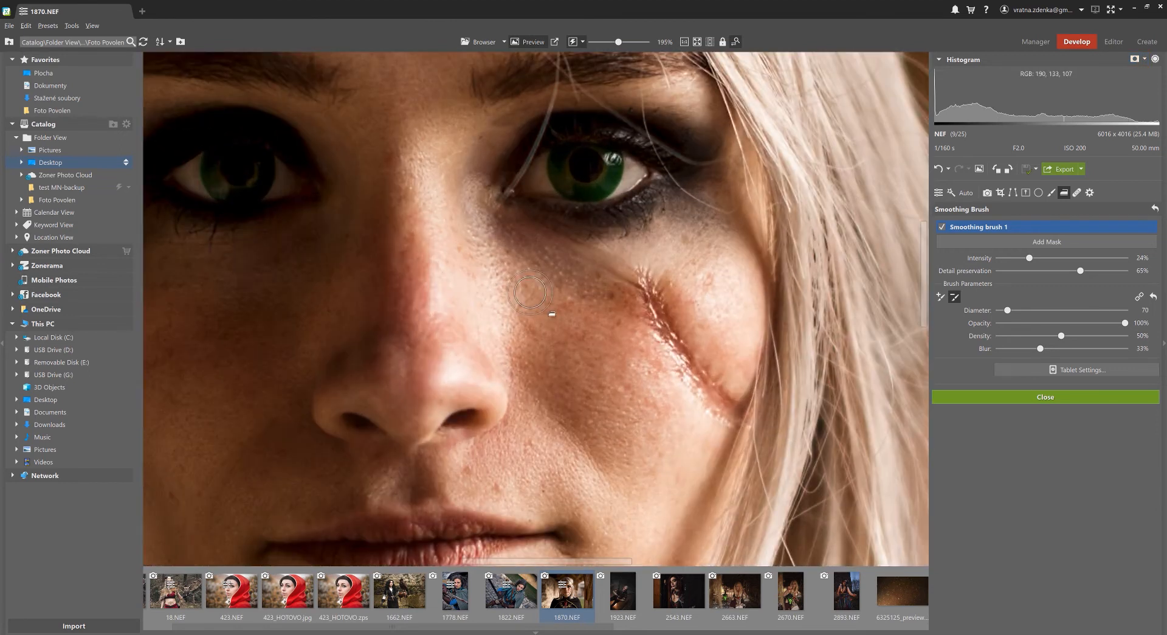
left_click(941, 228)
left_click(942, 228)
scroll(543, 328, "down", 1)
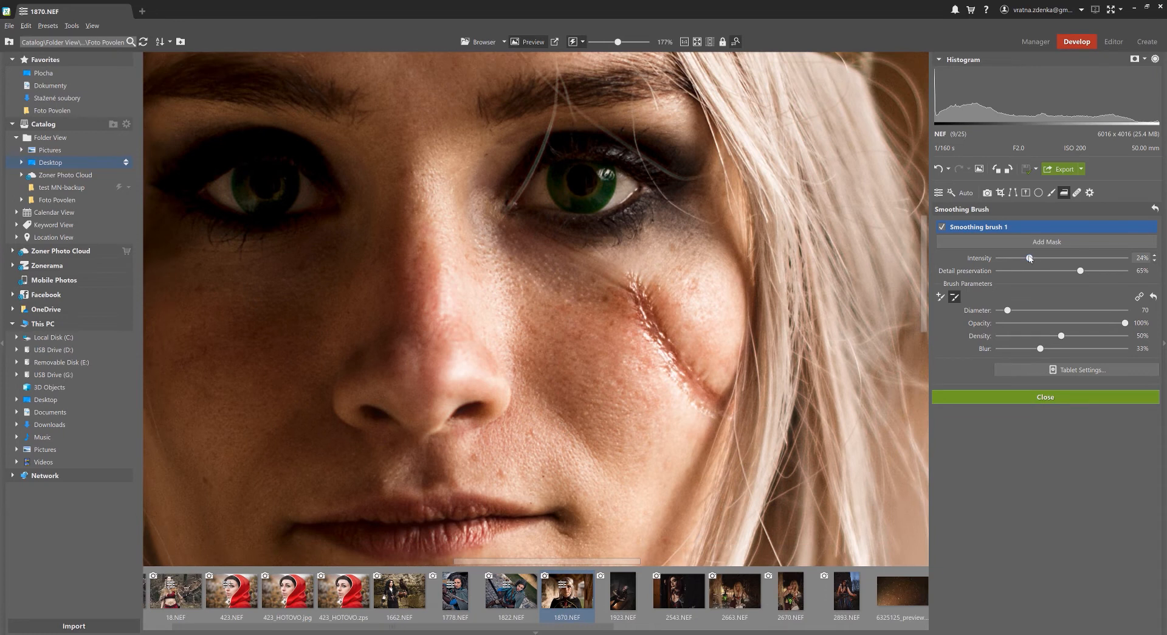
left_click_drag(1032, 260, 1038, 263)
scroll(554, 433, "down", 3)
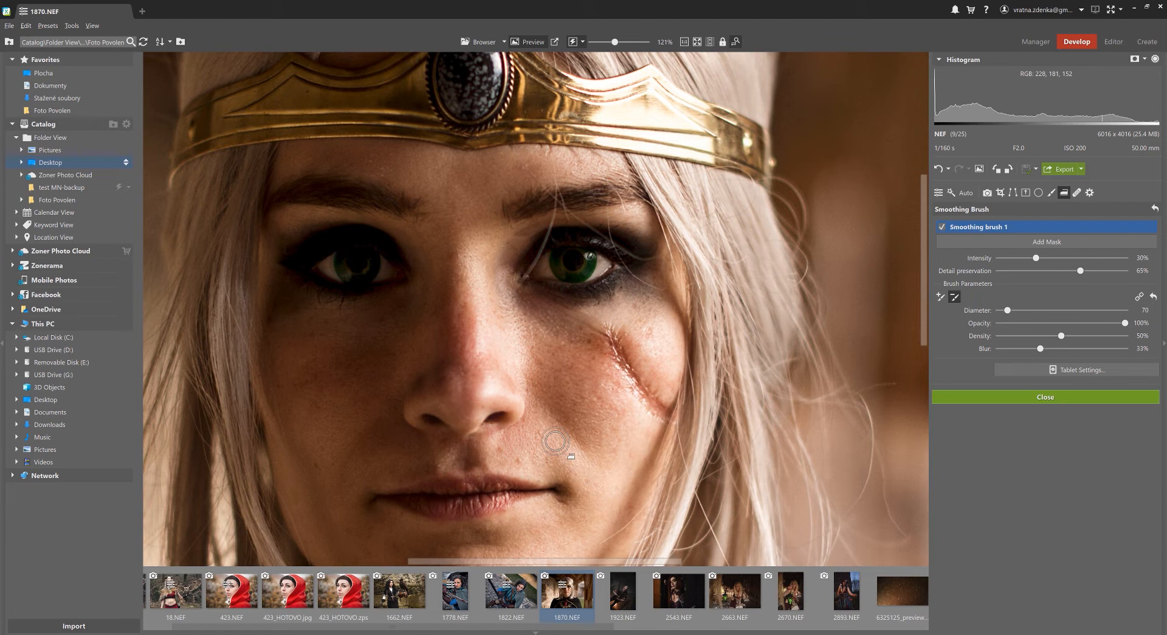
- Erase the smoothing mask over the cheek scar with a 40-diameter brush, and close the Smoothing Brush with the whole photo in view
left_click(1135, 59)
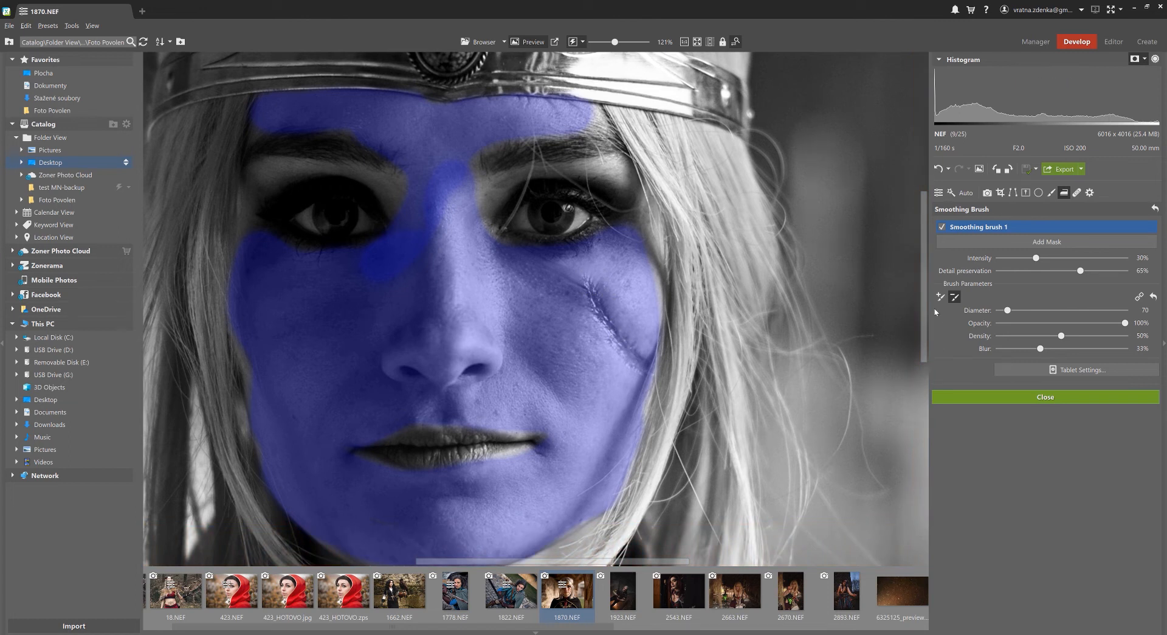
scroll(621, 277, "down", 3)
scroll(587, 283, "down", 1)
mouse_move(588, 282)
left_mouse_down()
mouse_move(651, 368)
mouse_move(623, 355)
mouse_move(585, 286)
left_mouse_up()
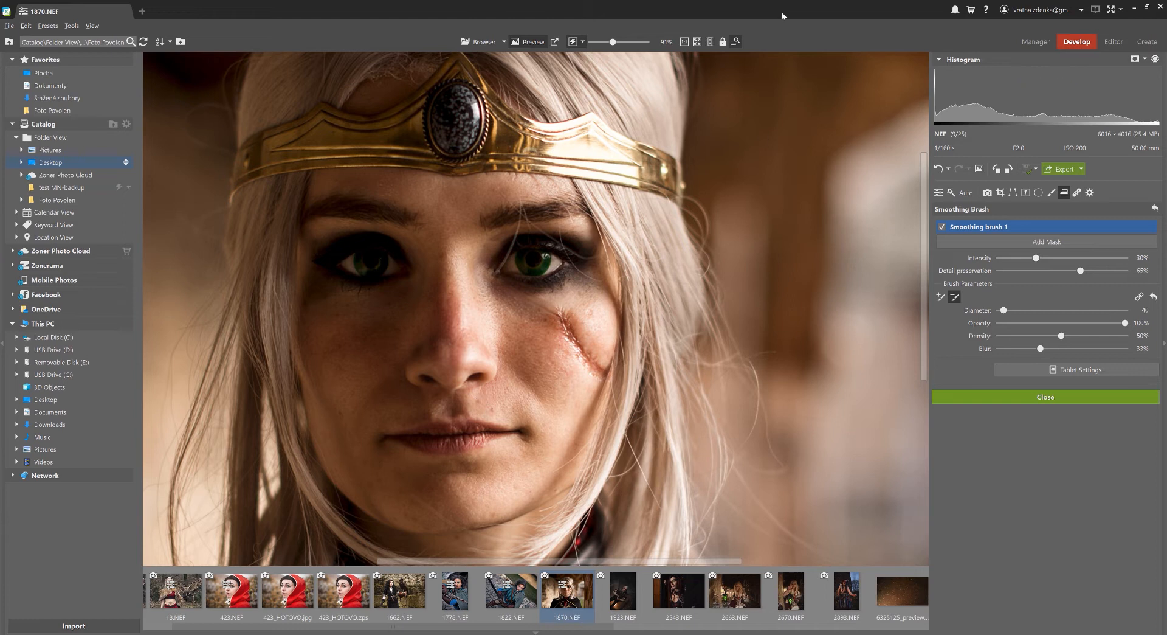
left_click(697, 43)
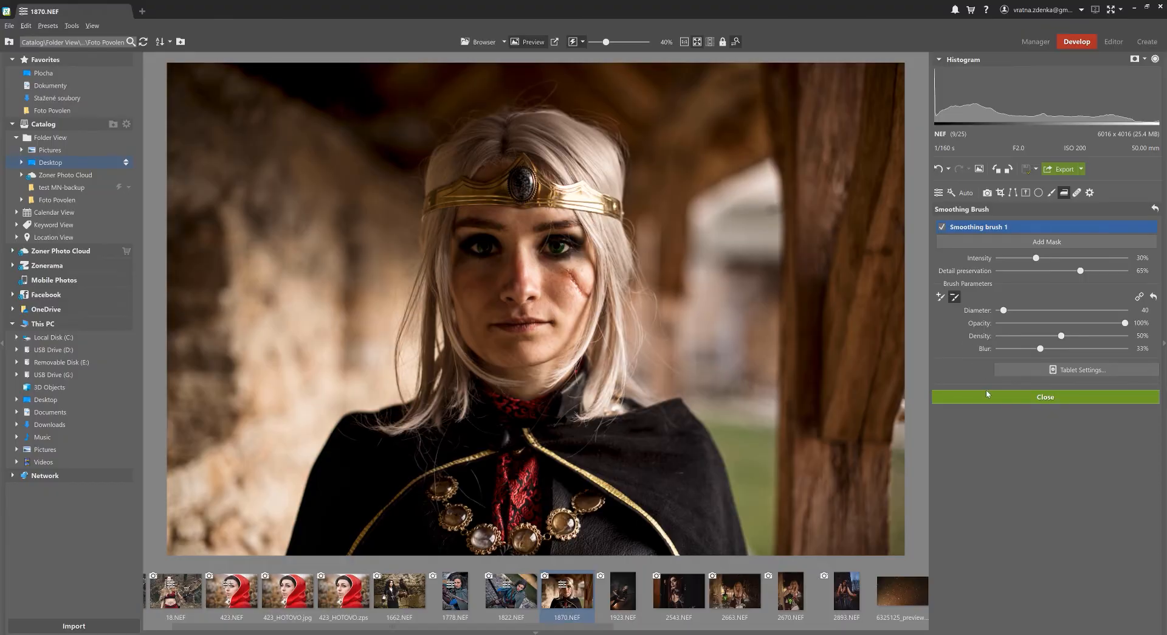
left_click(987, 395)
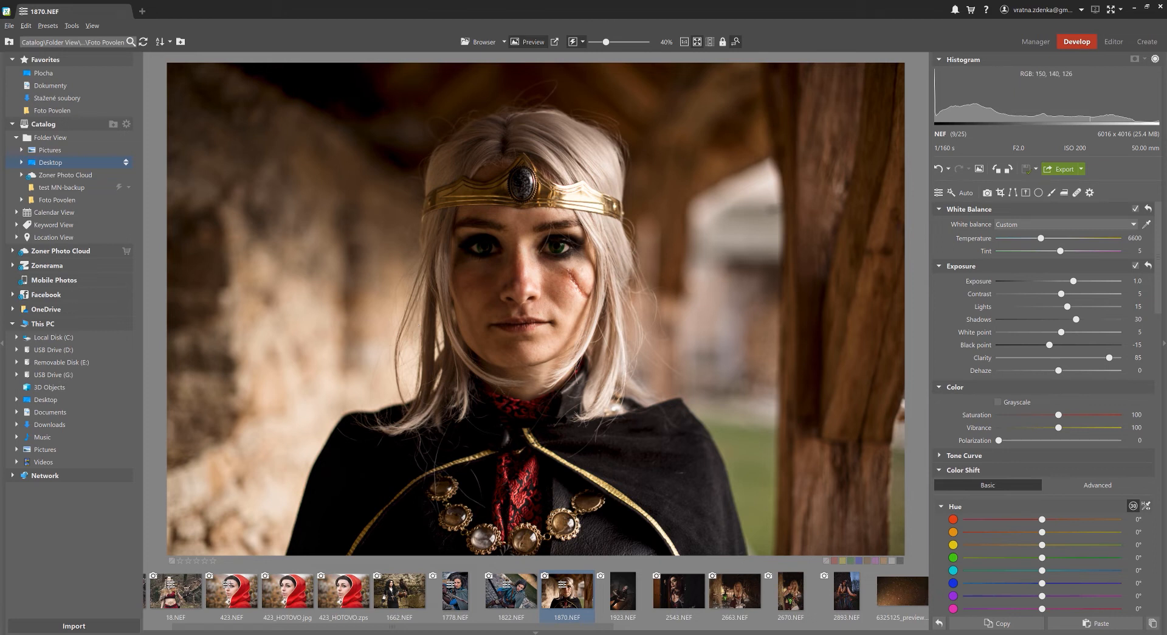
- Add a tall elliptical radial filter and position it over the shaded half of the face
left_click(1039, 192)
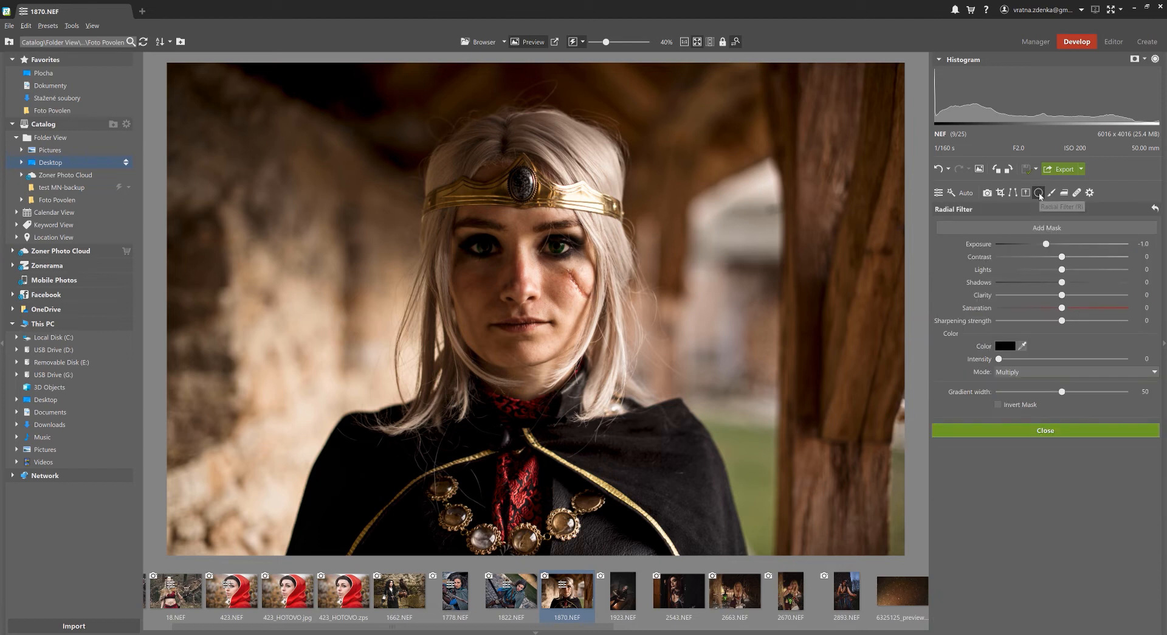
left_click_drag(471, 219, 507, 334)
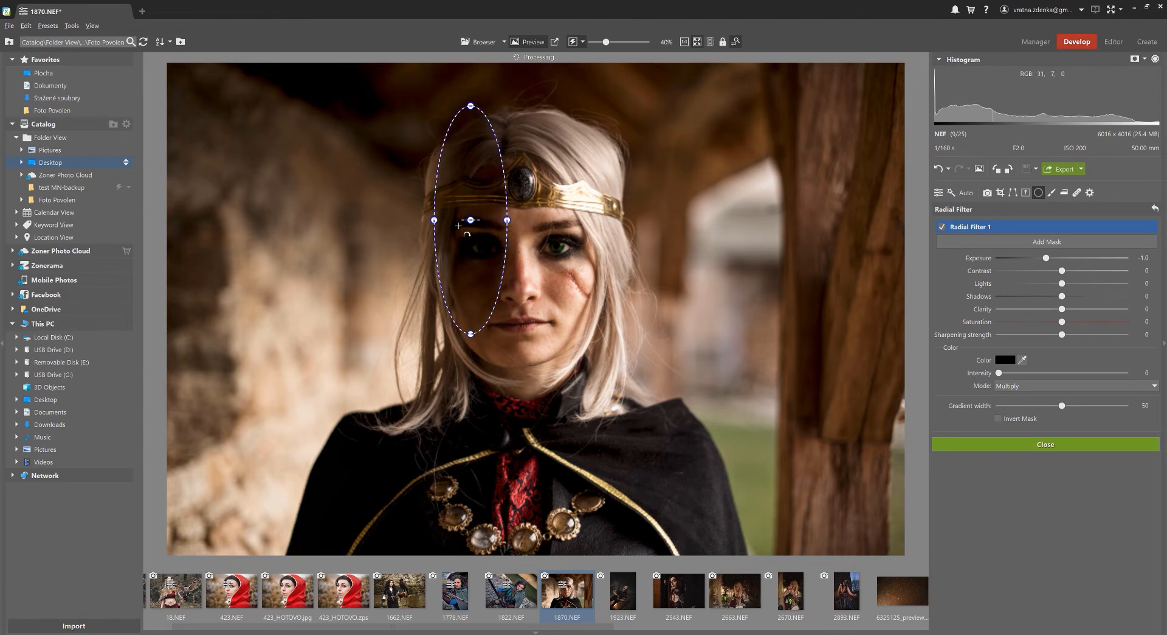
left_click_drag(470, 219, 429, 262)
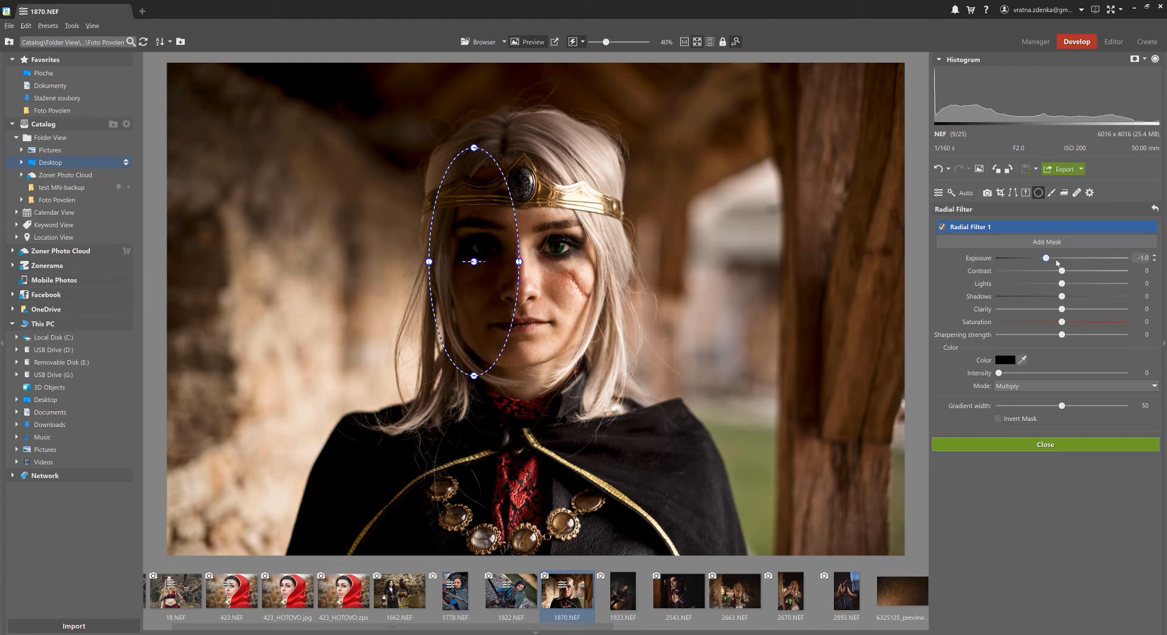
- Set the radial filter's exposure to -0.5 and its gradient width to 81, compare the effect on and off, and close the filter
left_click_drag(1049, 260, 1053, 262)
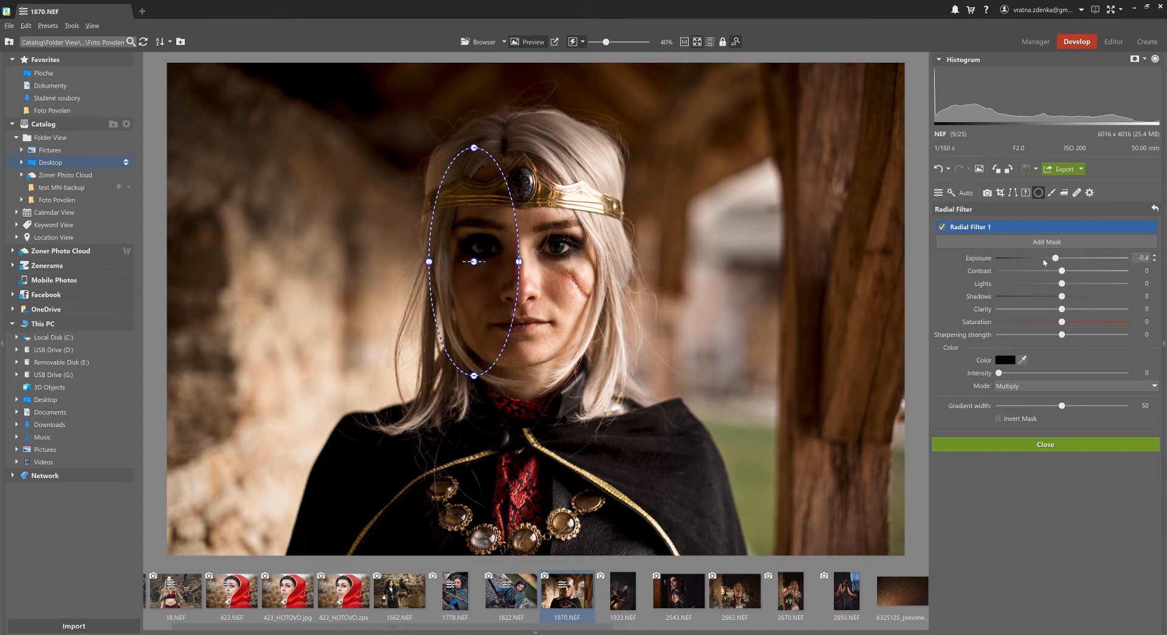
left_click_drag(1055, 259, 1053, 260)
left_click(943, 227)
left_click(943, 227)
left_click_drag(1062, 407, 1102, 412)
left_click(1012, 449)
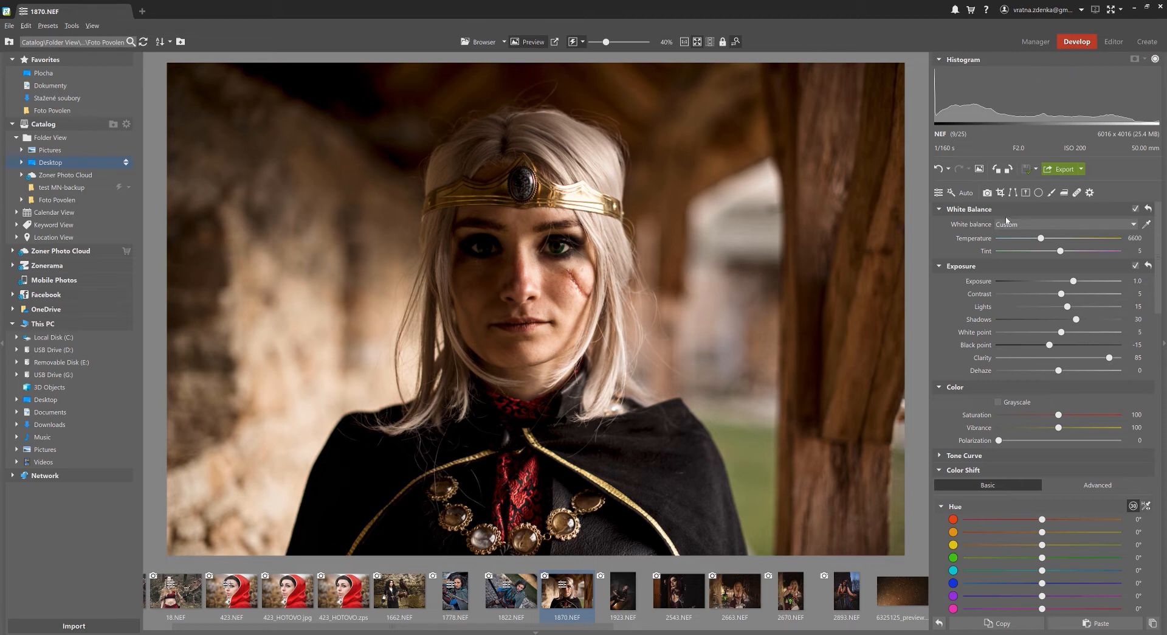
- Try darker shadows in the face's radial filter, reset them to 0, and view the Filter Brush settings without painting
left_click(1038, 192)
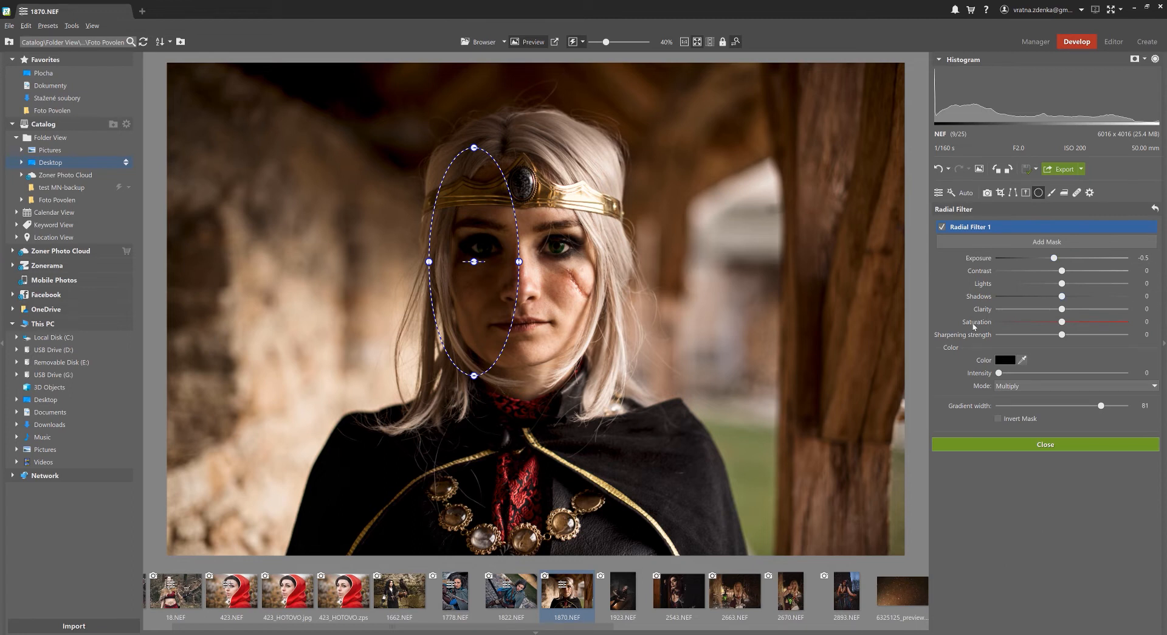
left_click_drag(1062, 296, 1032, 297)
left_click(1062, 298)
left_click_drag(1061, 298, 1062, 298)
mouse_move(1031, 225)
left_click(1053, 192)
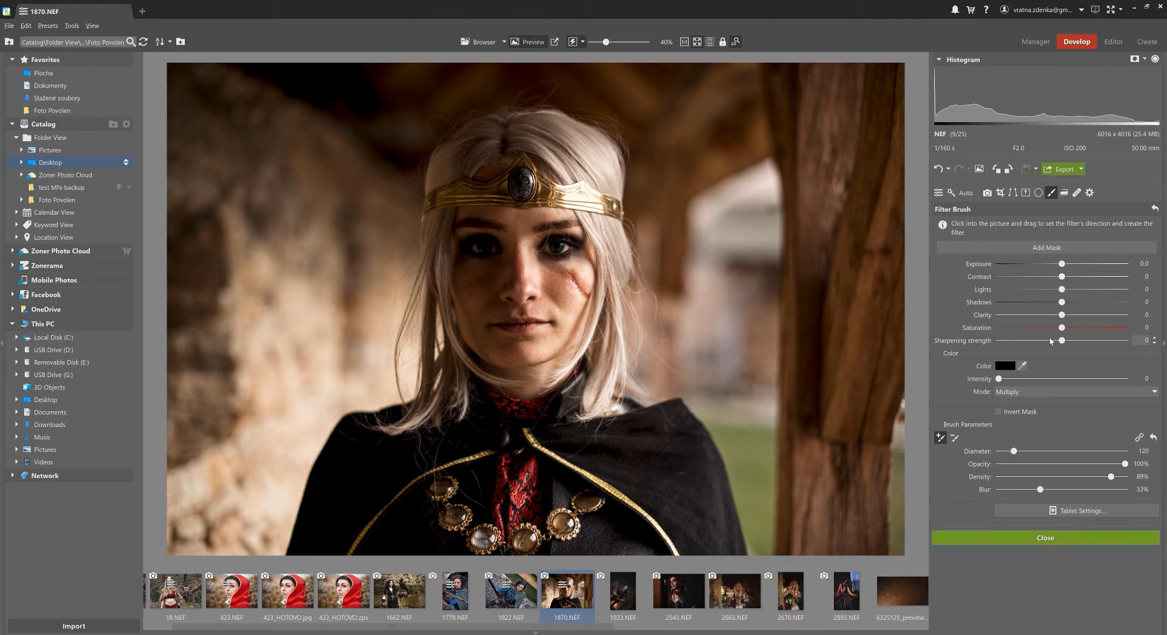
left_click(1008, 541)
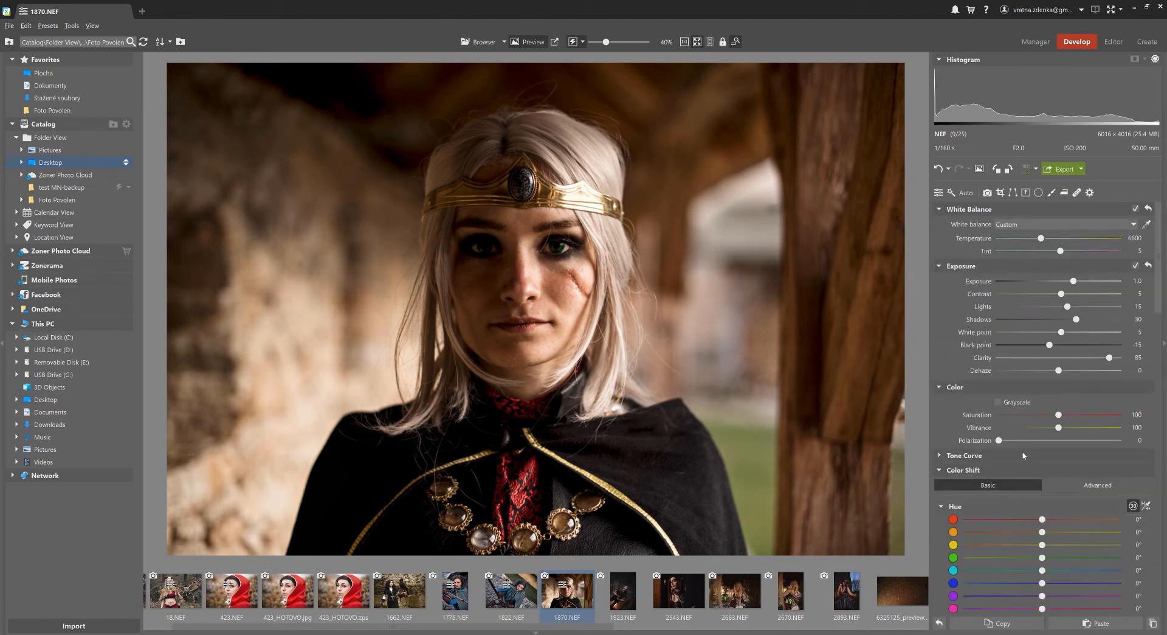
- Set the vibrance of the photo to 55
scroll(1095, 339, "down", 3)
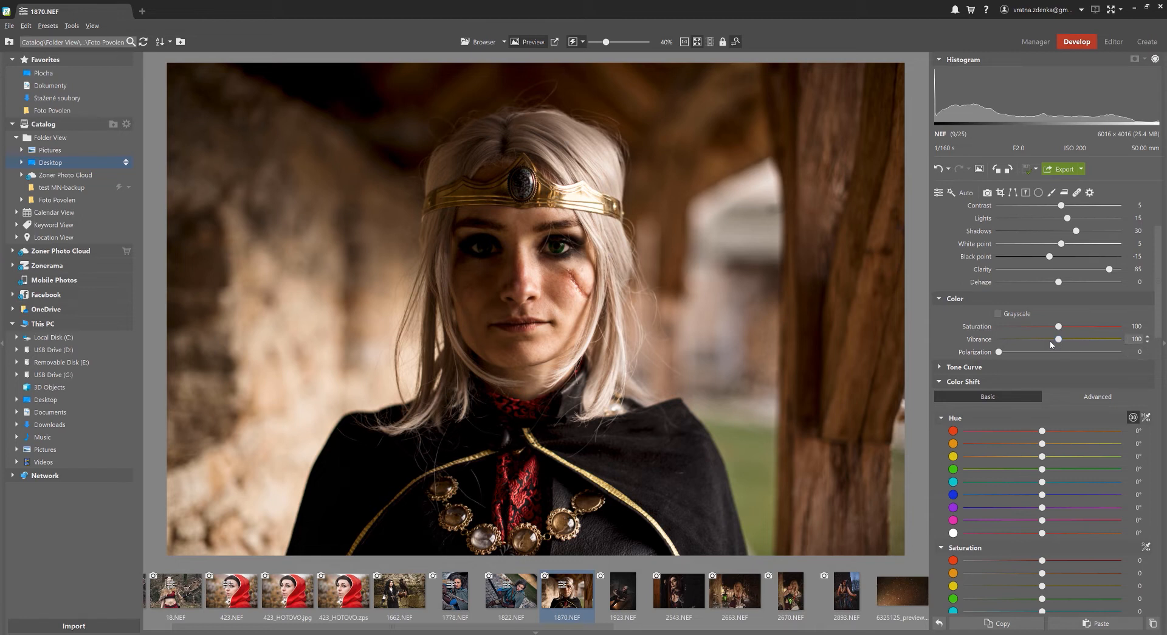
left_click(1032, 339)
scroll(1031, 339, "up", 1)
- Try lowering the red saturation to -8 by sampling the red scarf in the photo, and reset the reds to 0
left_click_drag(1159, 269, 1161, 299)
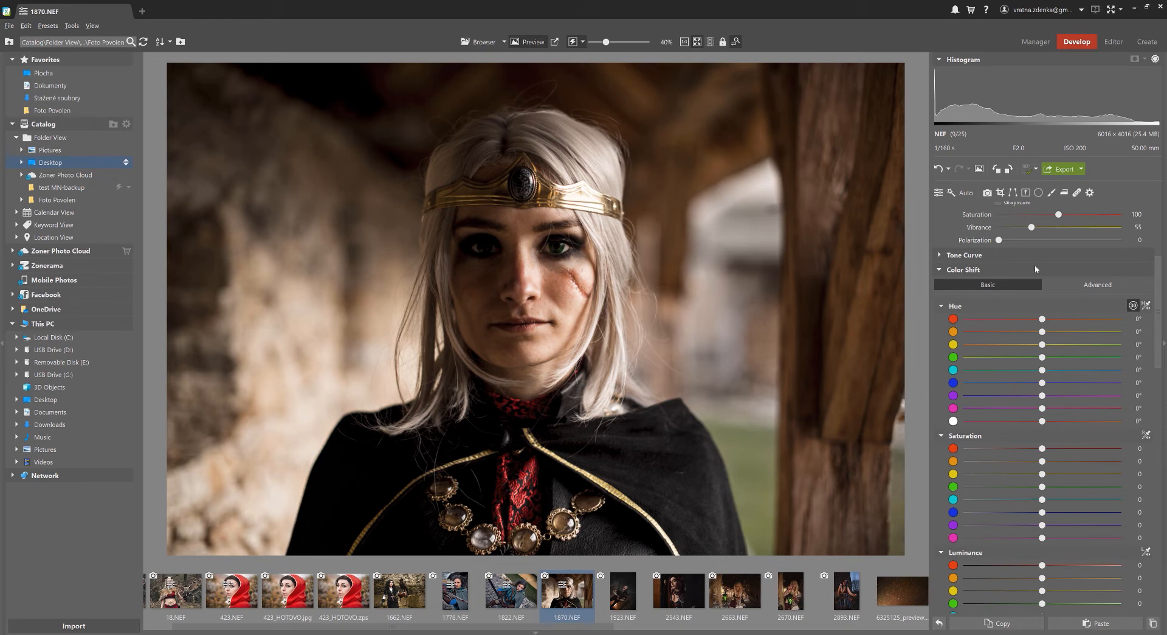
left_click_drag(1159, 281, 1157, 304)
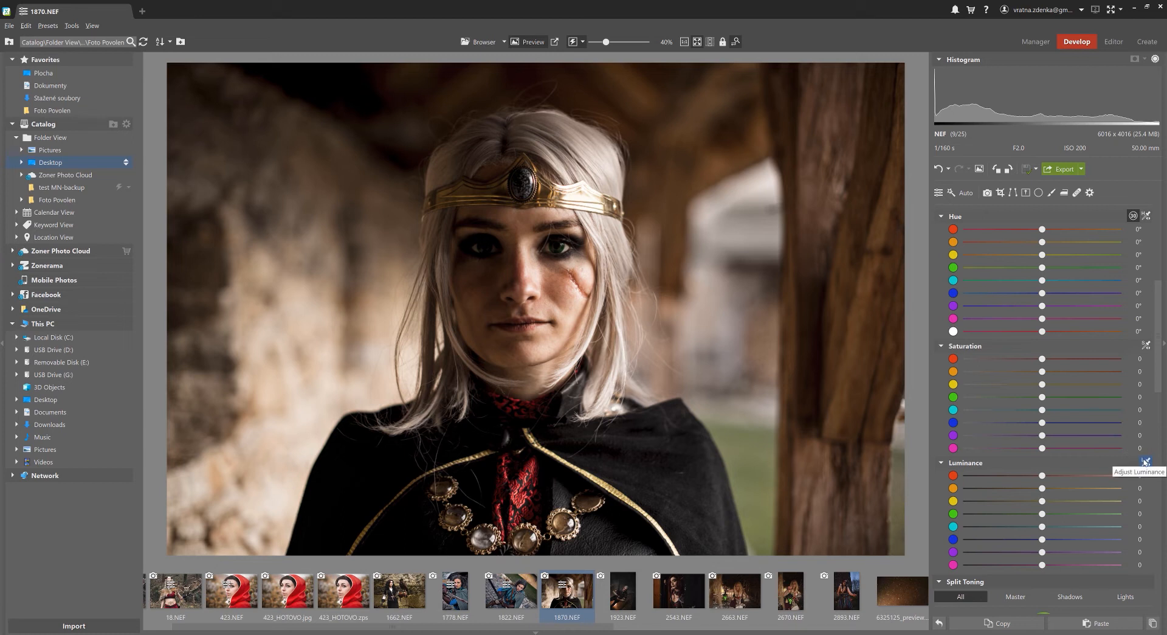
left_click(1145, 345)
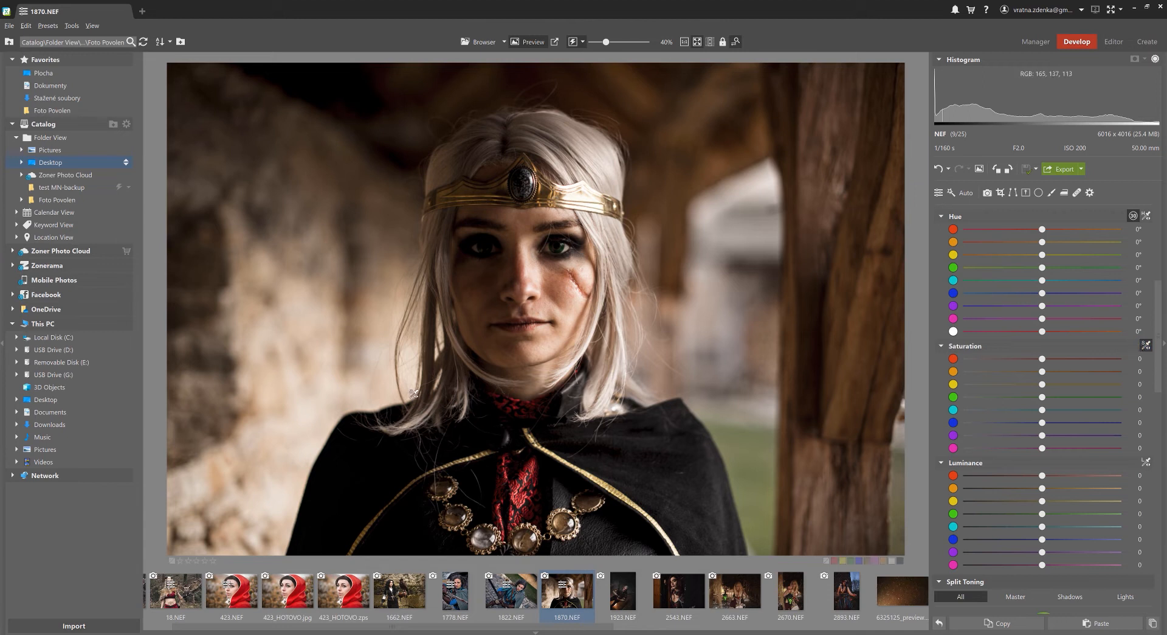
left_click(526, 494)
mouse_move(526, 494)
left_mouse_down()
mouse_move(505, 496)
mouse_move(538, 497)
mouse_move(518, 497)
left_mouse_up()
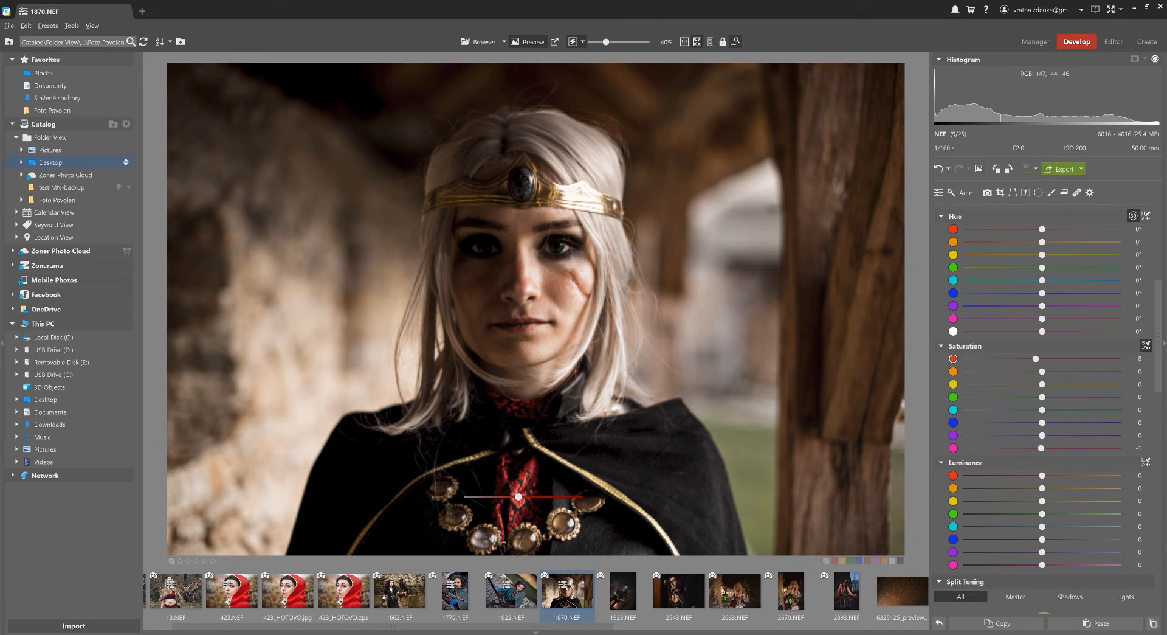
mouse_move(518, 497)
left_mouse_down()
mouse_move(504, 497)
mouse_move(519, 497)
left_mouse_up()
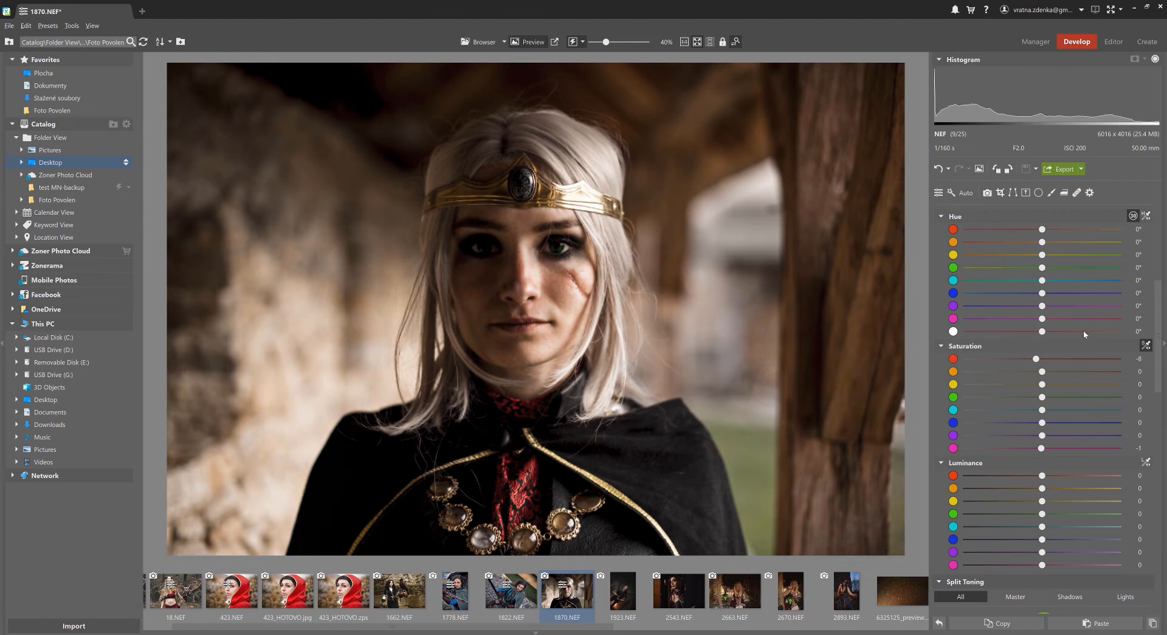
double_click(1045, 359)
- In the advanced Color Shift, shift and narrow the red range toward pink with the mask shown, isolating the red scarf
left_click_drag(1163, 322, 1163, 297)
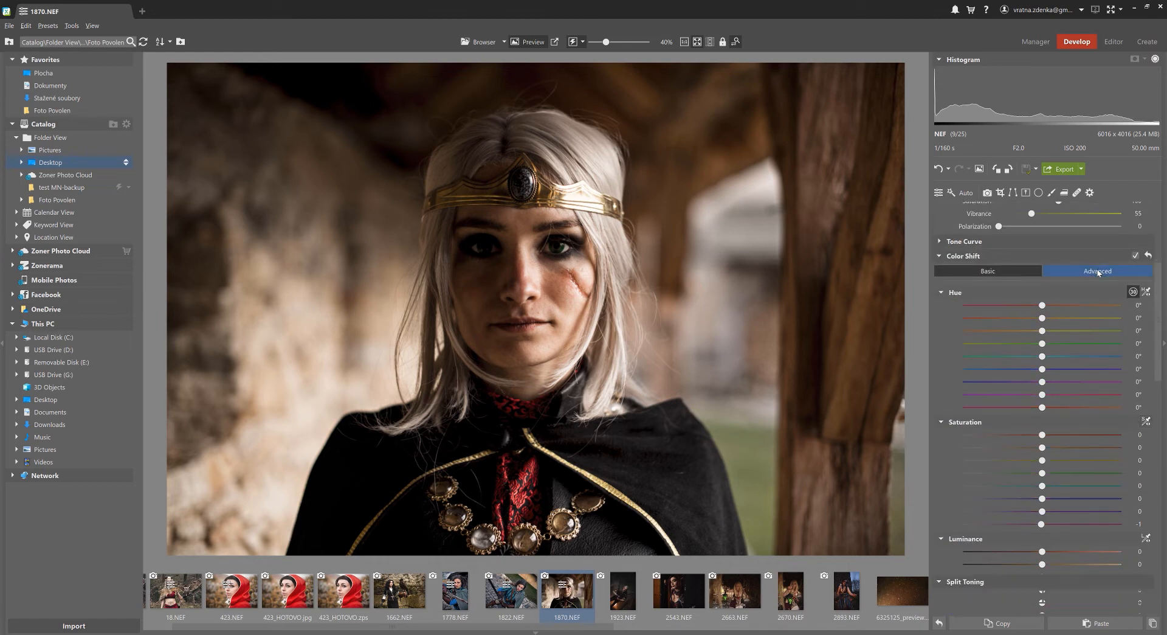
left_click(1099, 272)
left_click(1142, 292)
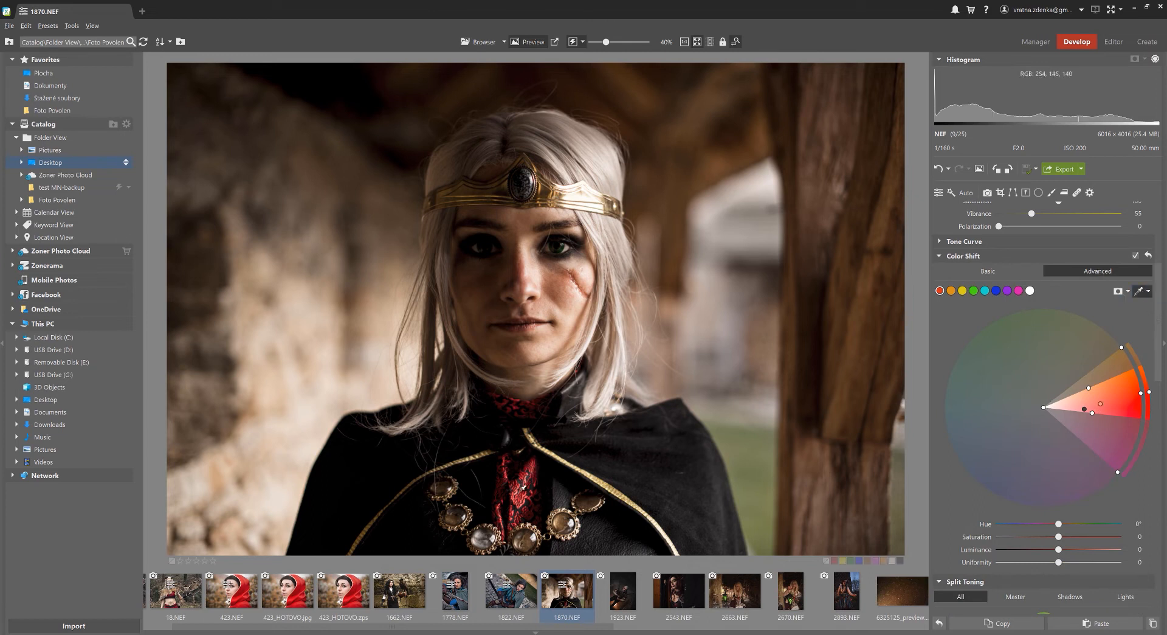
left_click(1118, 291)
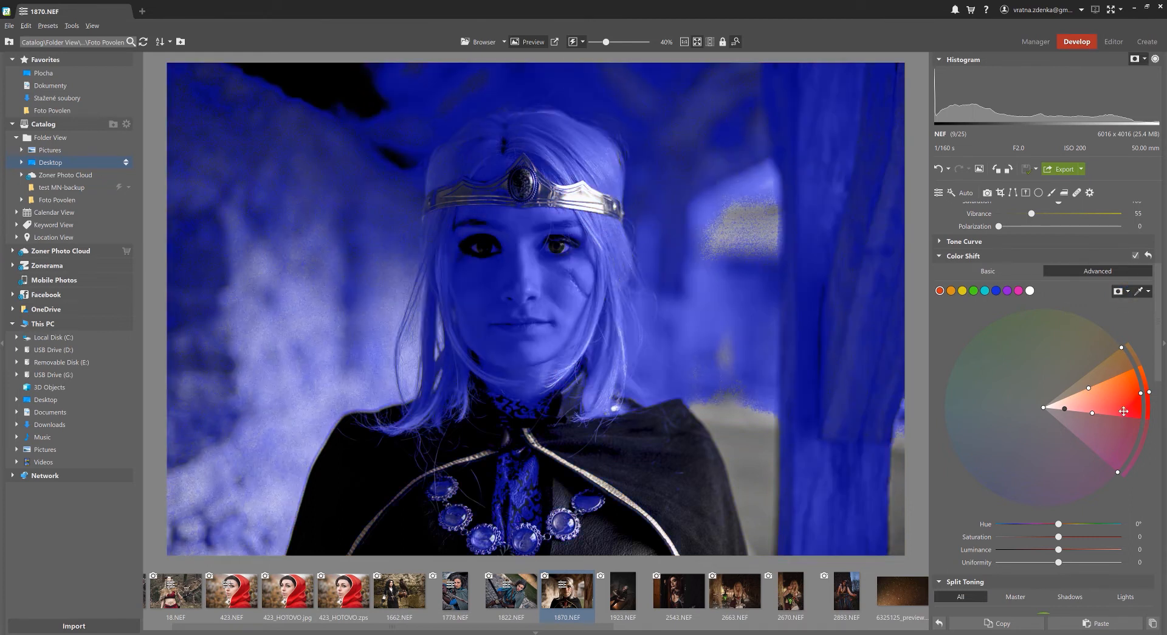
left_click_drag(1123, 411, 1137, 451)
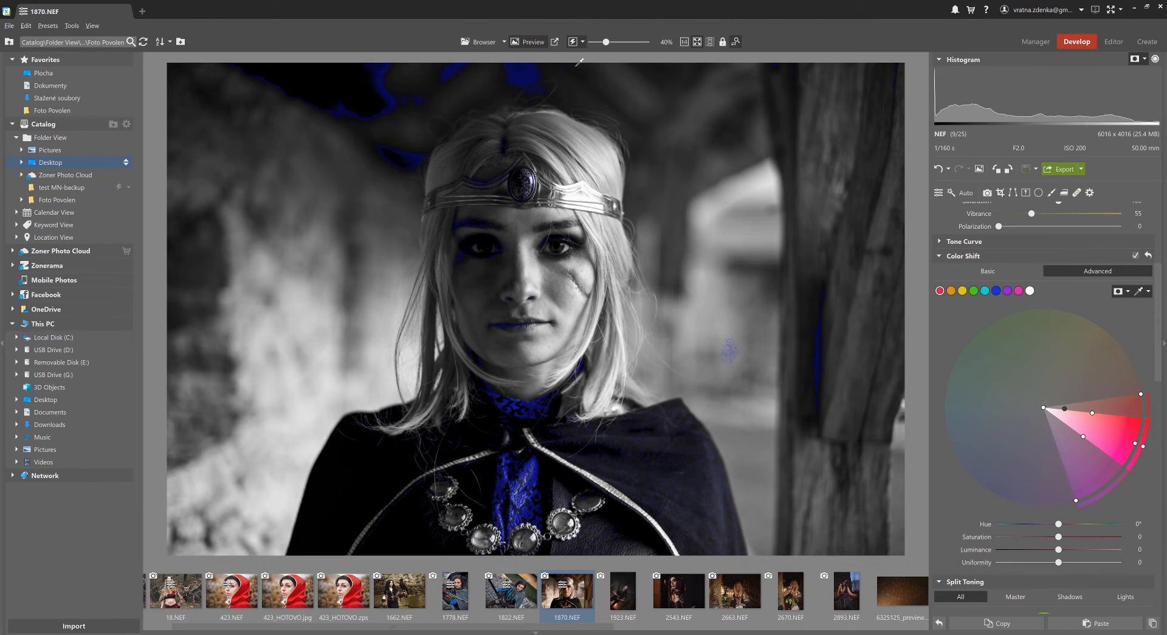
left_click_drag(1046, 411, 1107, 424)
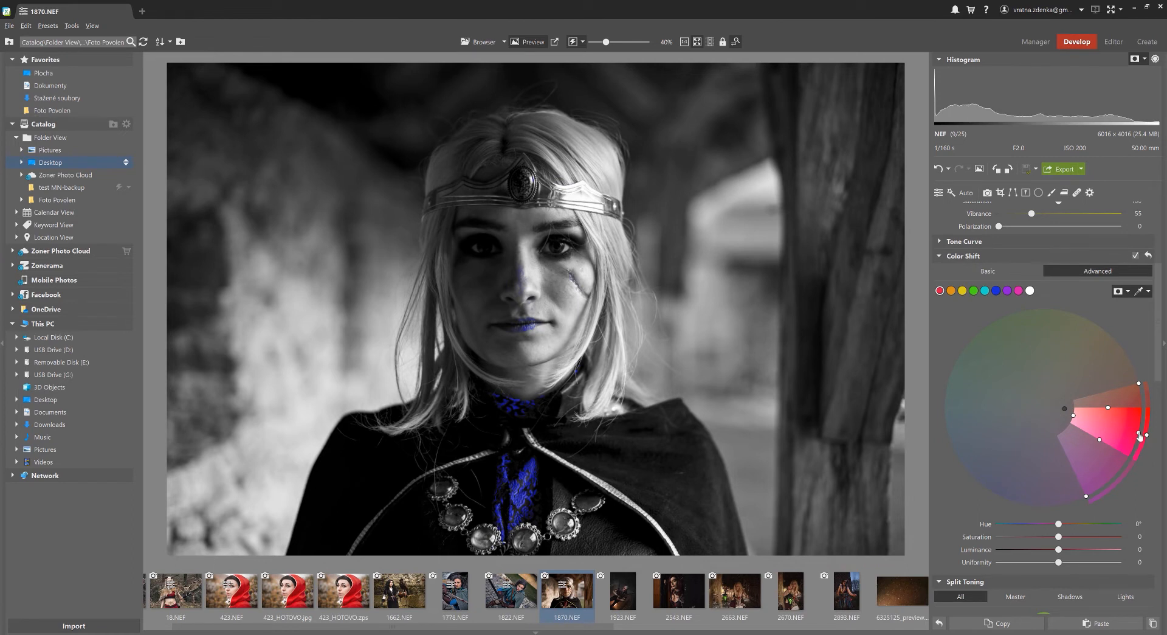
left_click_drag(1135, 435, 1105, 450)
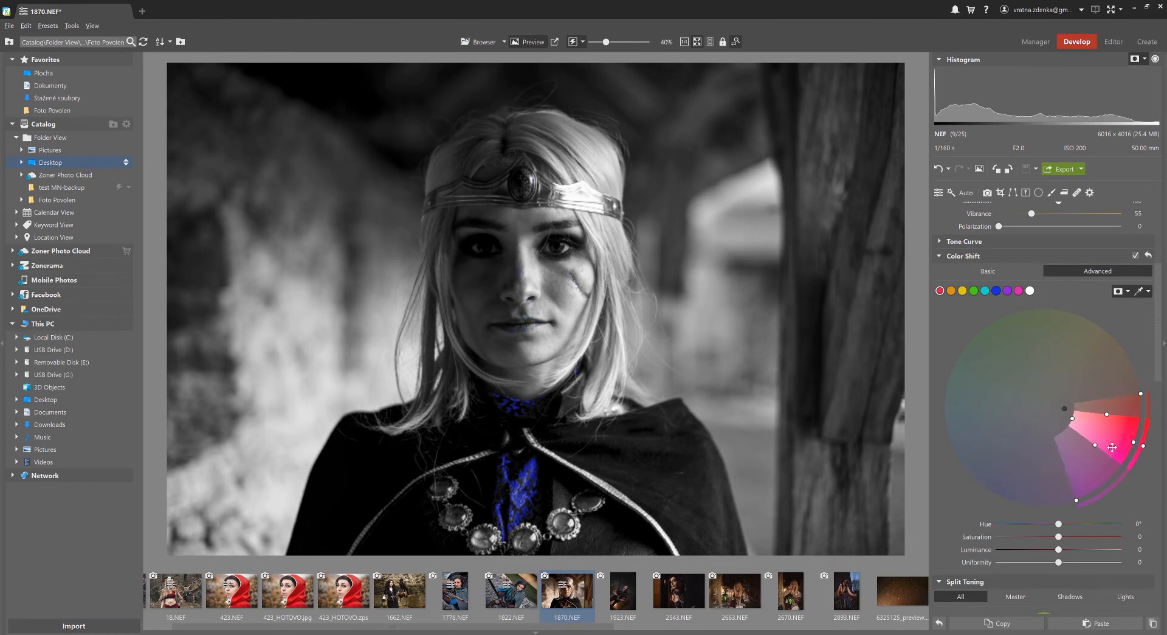
- Hide the color mask, fine-tune the edge of the red range, and try a lower saturation for it before restoring 0
left_click(1119, 291)
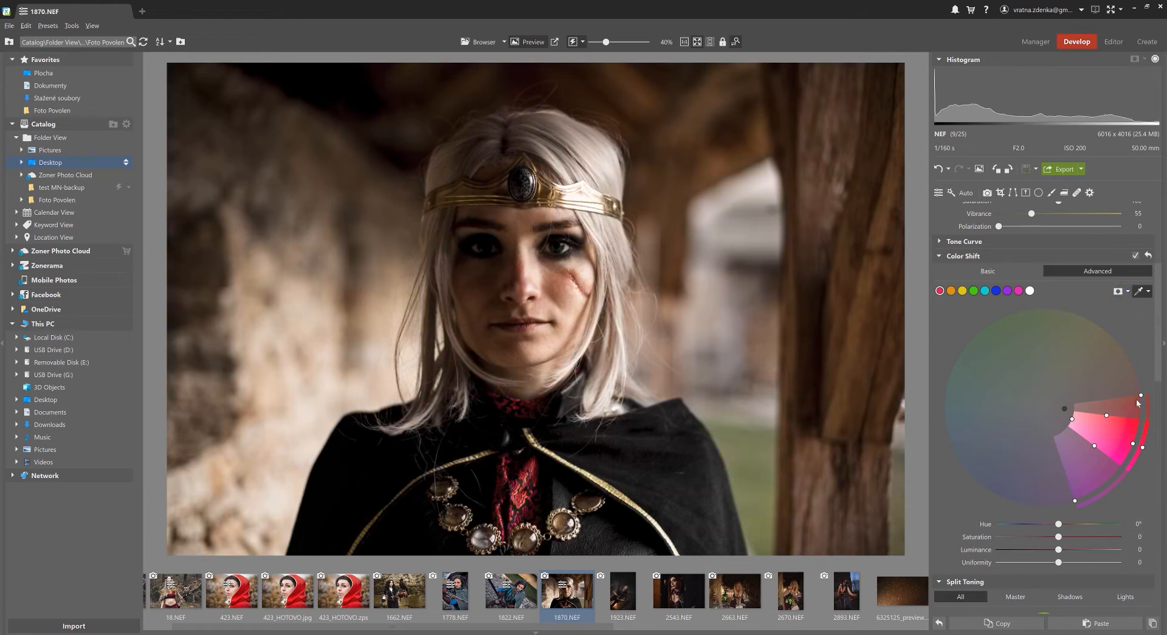
mouse_move(1145, 451)
left_mouse_down()
mouse_move(1148, 402)
mouse_move(1088, 311)
mouse_move(1056, 308)
mouse_move(1130, 347)
mouse_move(1148, 419)
mouse_move(1089, 310)
mouse_move(999, 333)
mouse_move(1134, 355)
mouse_move(1121, 453)
mouse_move(1143, 447)
left_mouse_up()
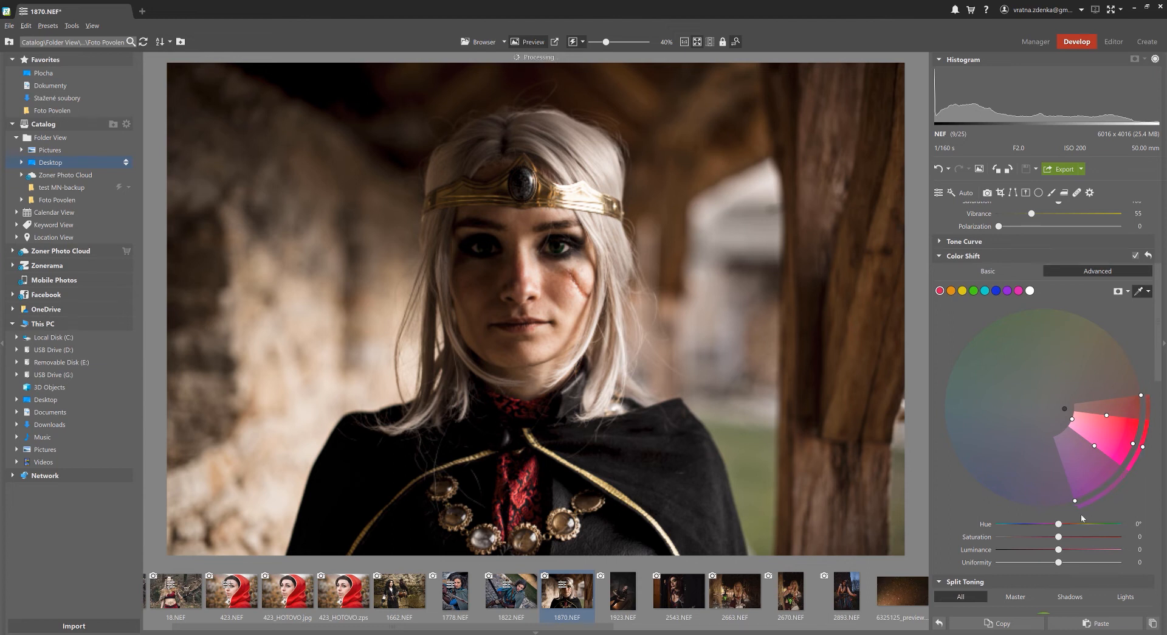
left_click(1039, 538)
left_click(1059, 537)
- In the basic Color Shift, sample the grass to shift the green hue to -17° and the yellow hue to -8°
left_click(993, 276)
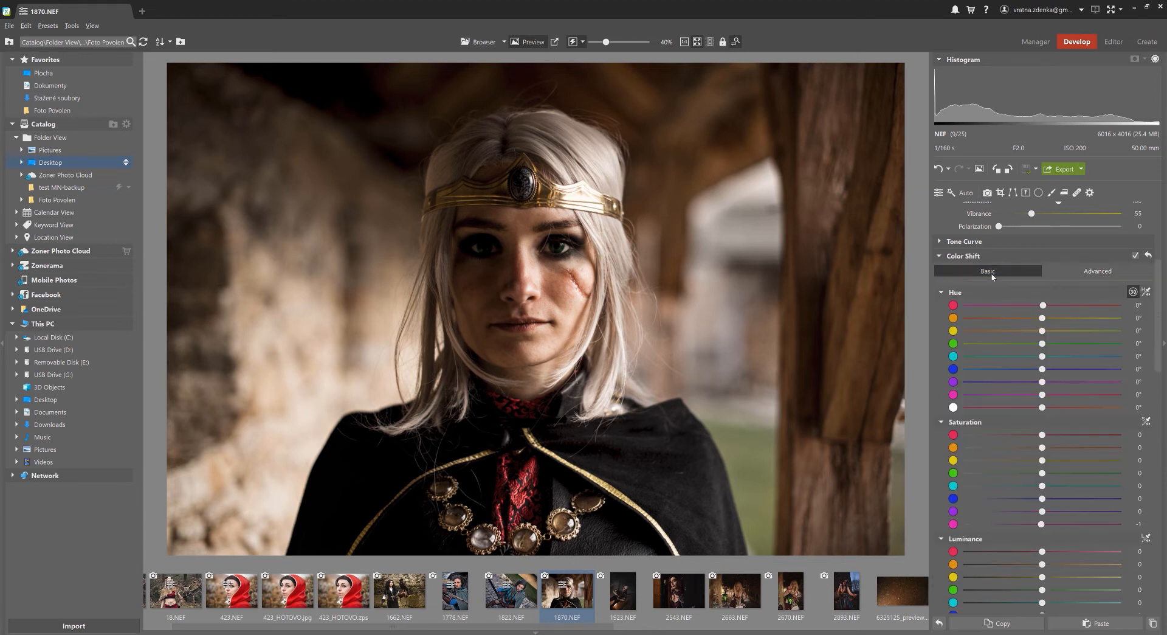
left_click(1146, 292)
left_click(745, 450)
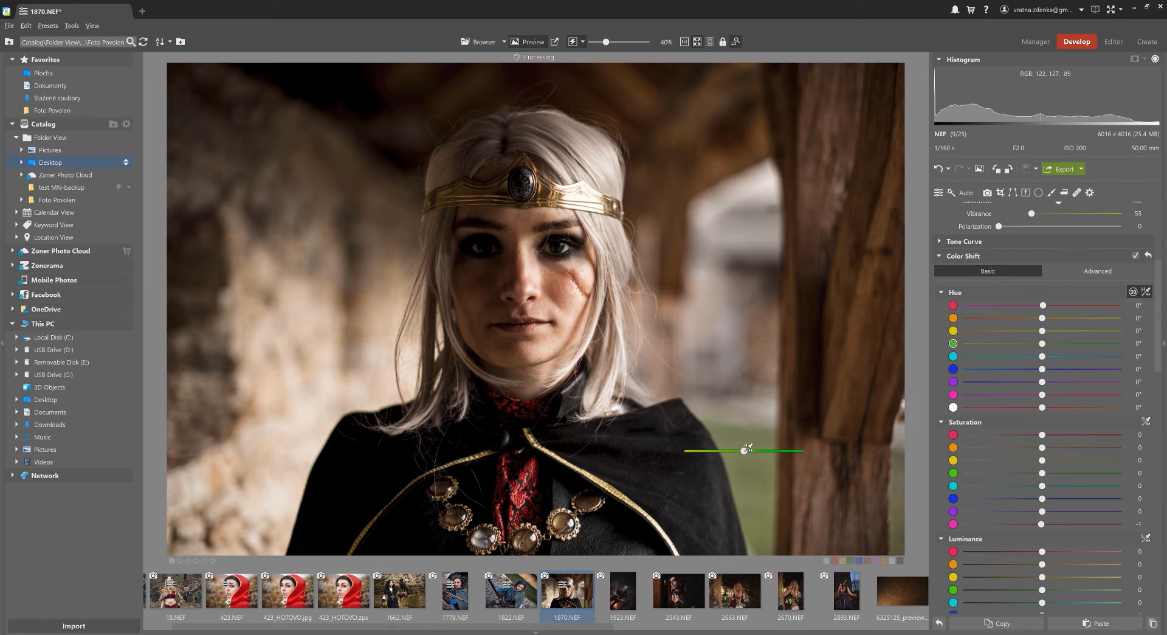
left_click_drag(745, 450, 710, 451)
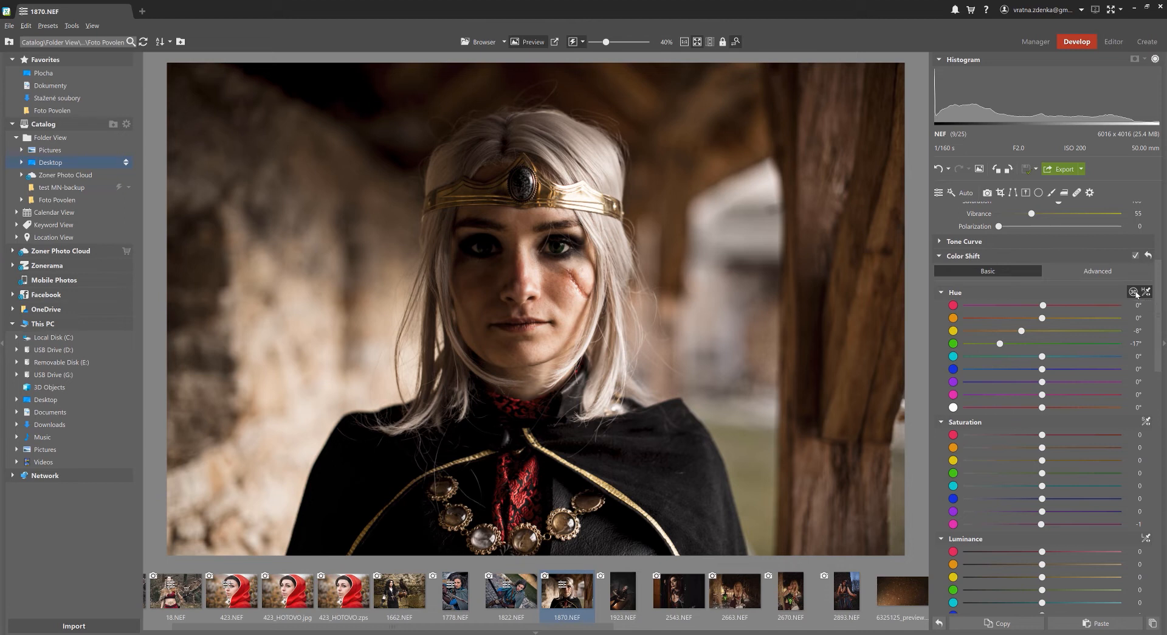
- Sample the grass again to shift the yellow hue to -13°, and set the green hue to -29°
left_click(1134, 293)
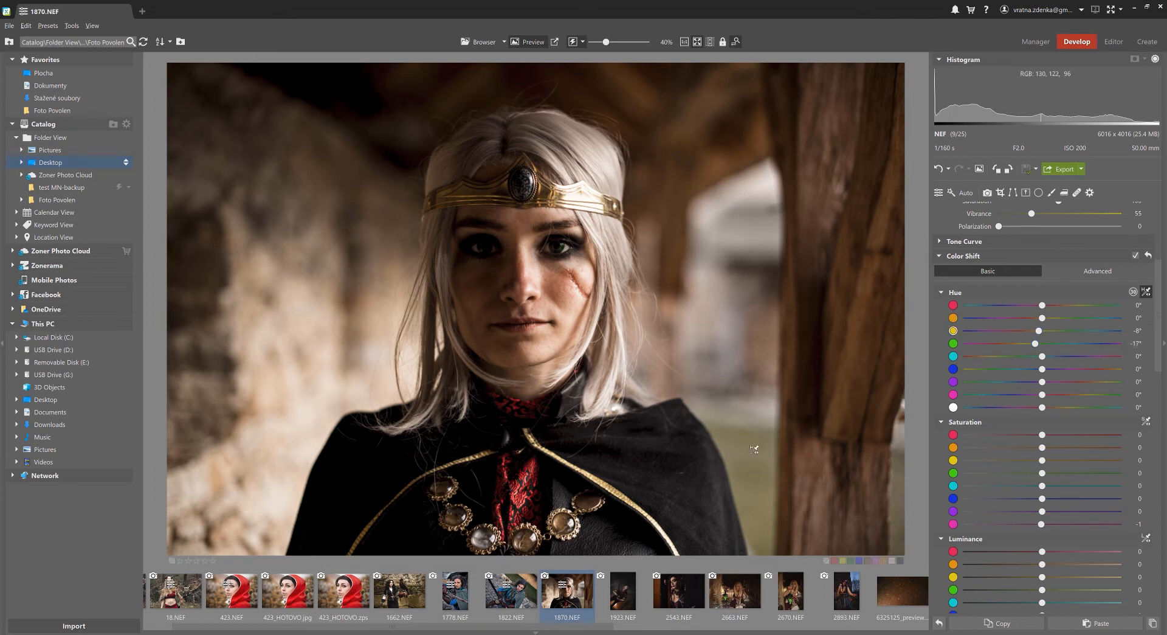
mouse_move(757, 448)
left_mouse_down()
mouse_move(693, 451)
mouse_move(743, 451)
left_mouse_up()
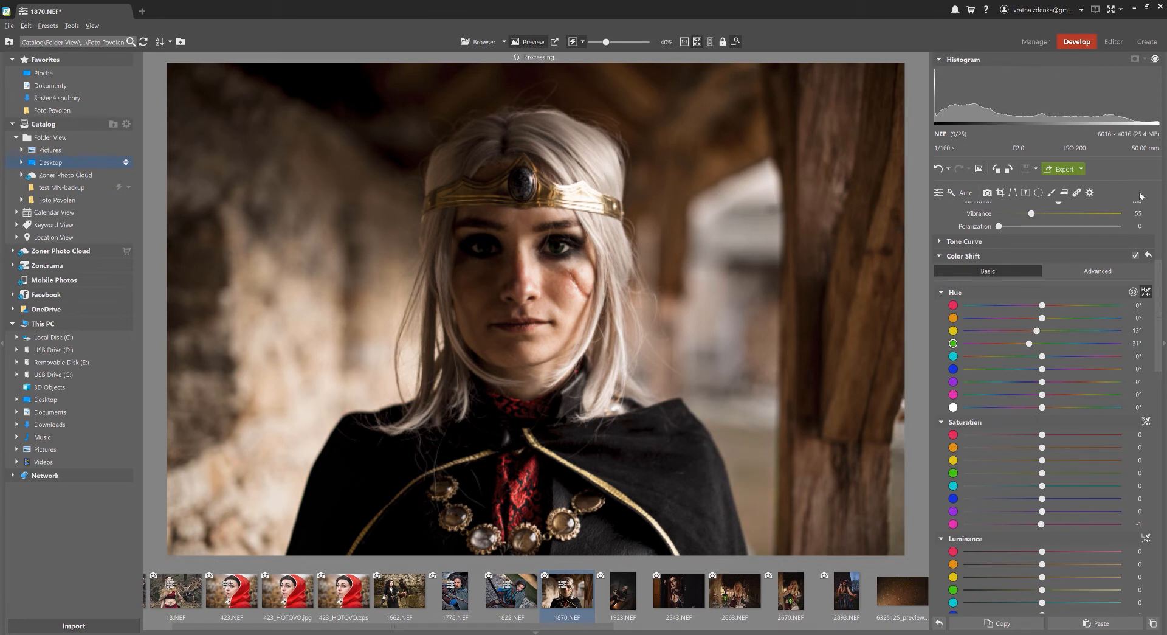
left_click(1133, 295)
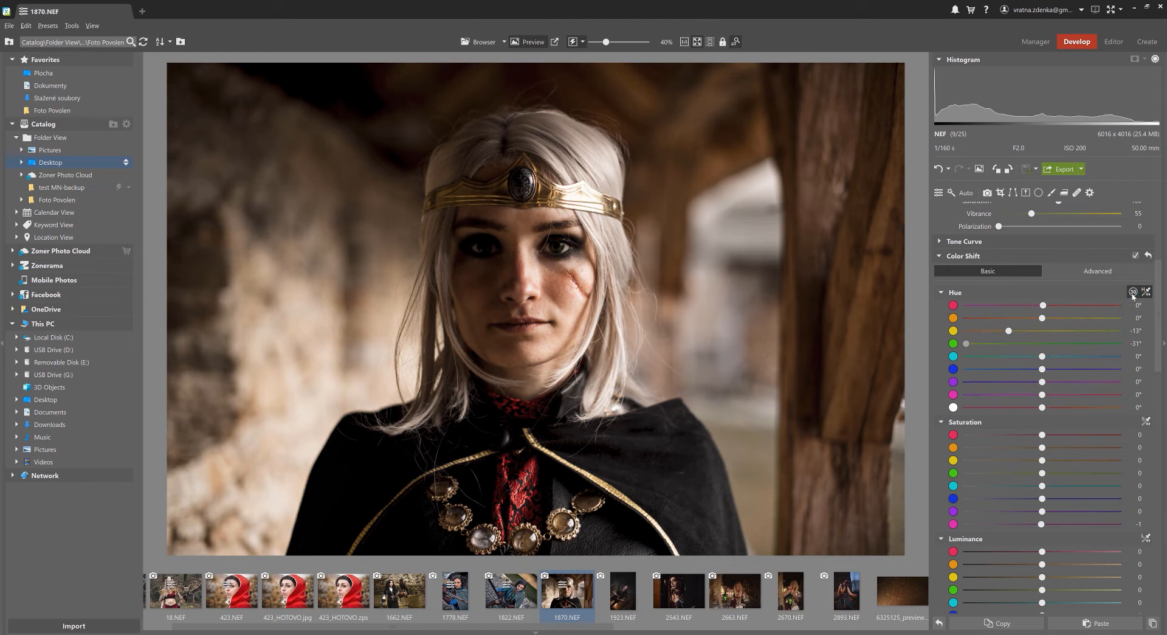
left_click_drag(971, 344, 977, 344)
- Compare the developed portrait with the original unedited photo several times
left_click(979, 170)
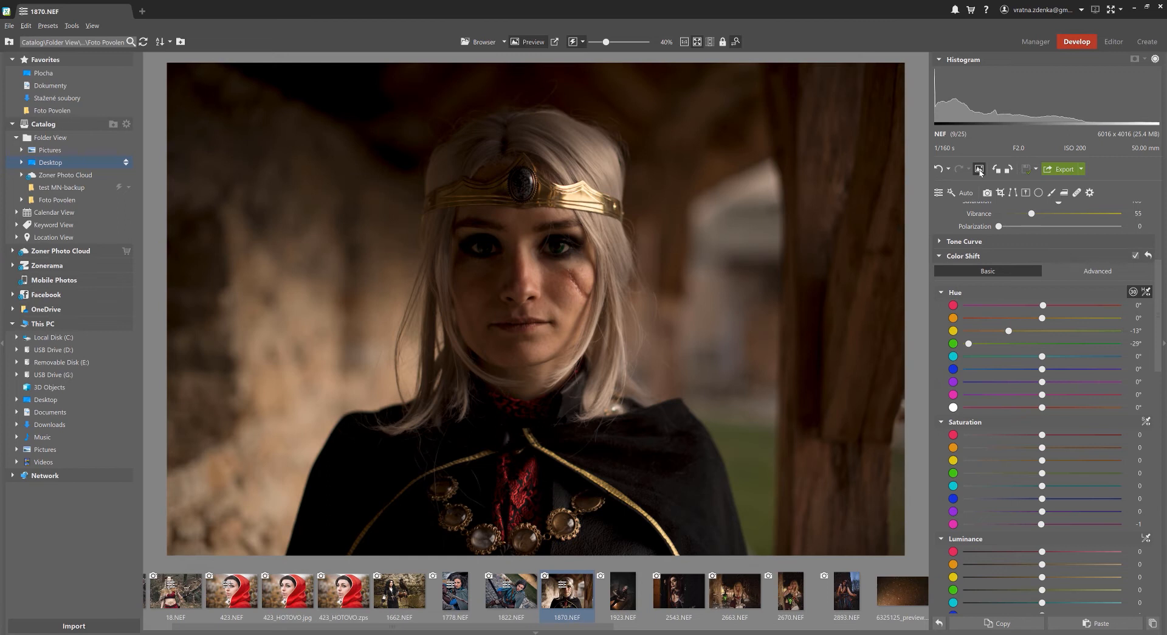
left_click(979, 169)
left_click(980, 169)
left_click(979, 169)
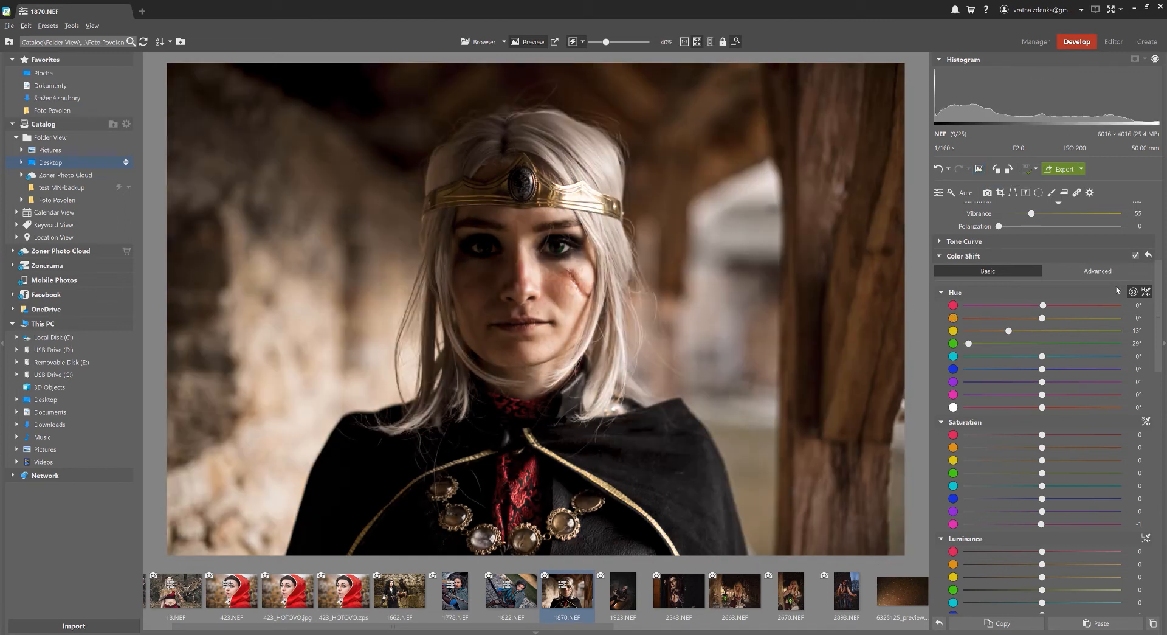
- In Split Toning, try strong blue-violet and reddish tints for the shadows and settle on a subtle blue at hue 209°
left_click_drag(1159, 294, 1165, 377)
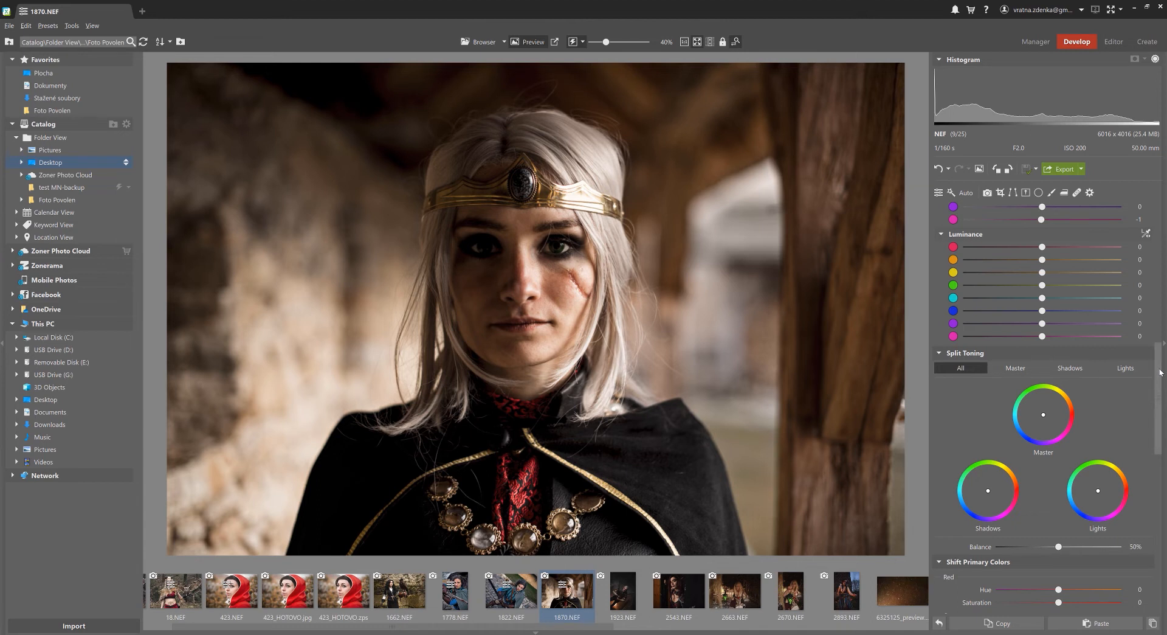
scroll(992, 488, "down", 2)
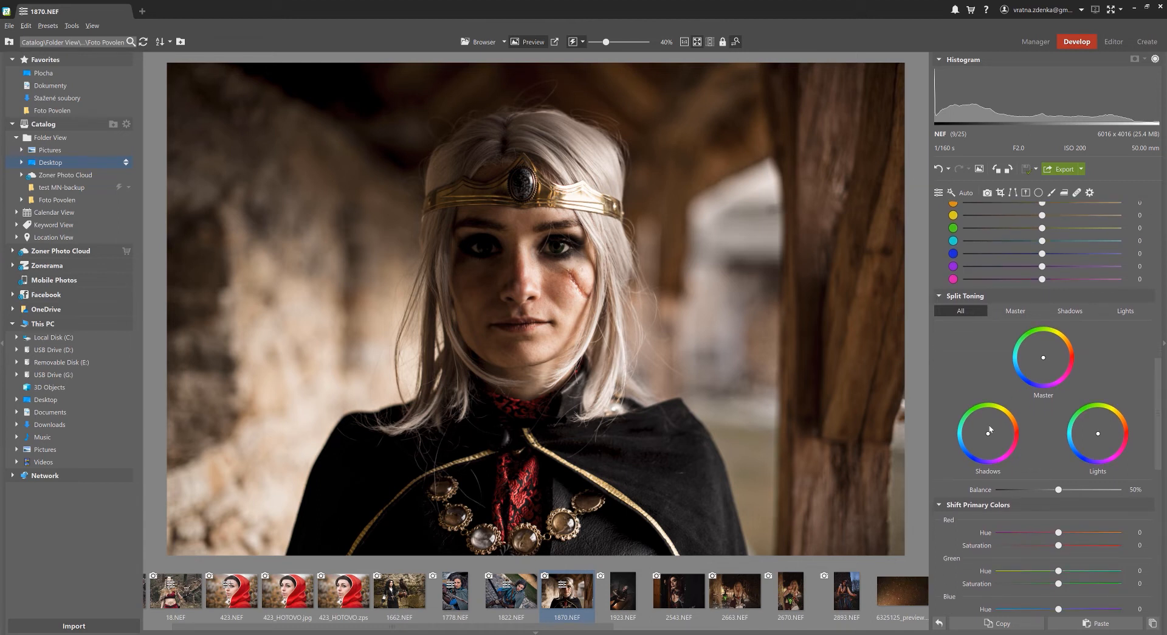
left_click(988, 434)
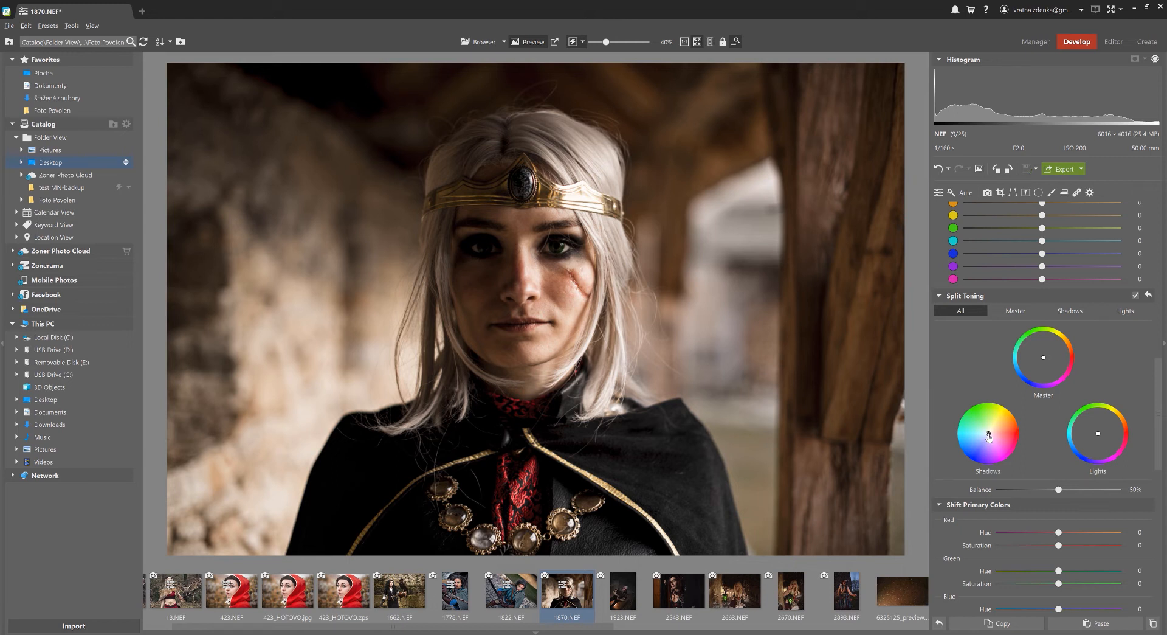
left_click_drag(988, 436, 976, 462)
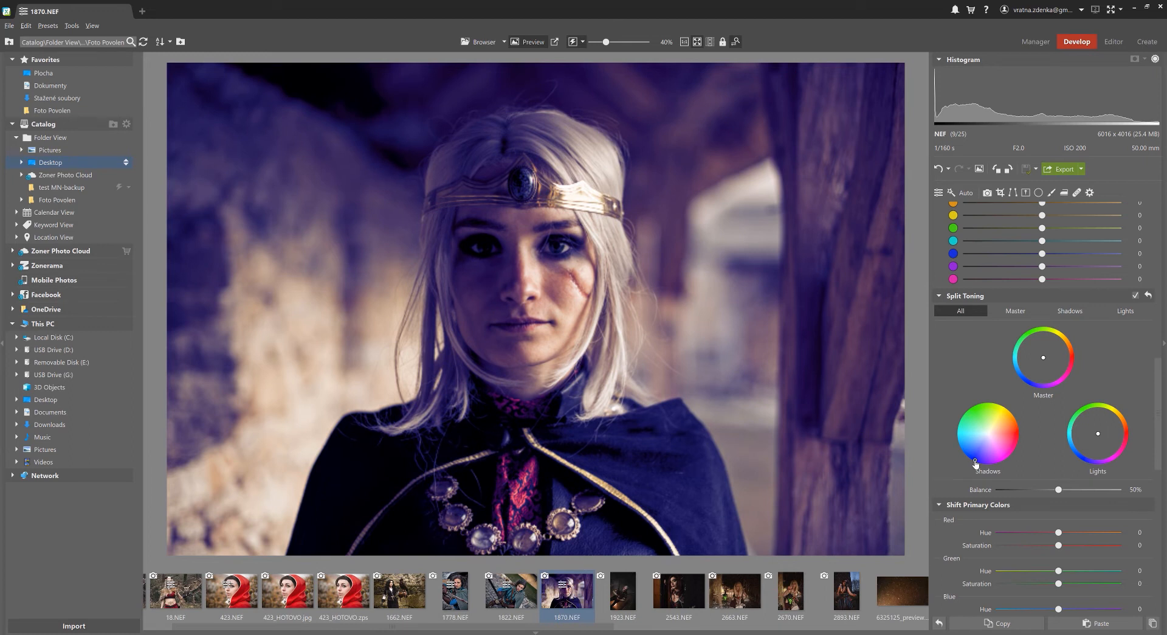
left_click_drag(976, 462, 983, 444)
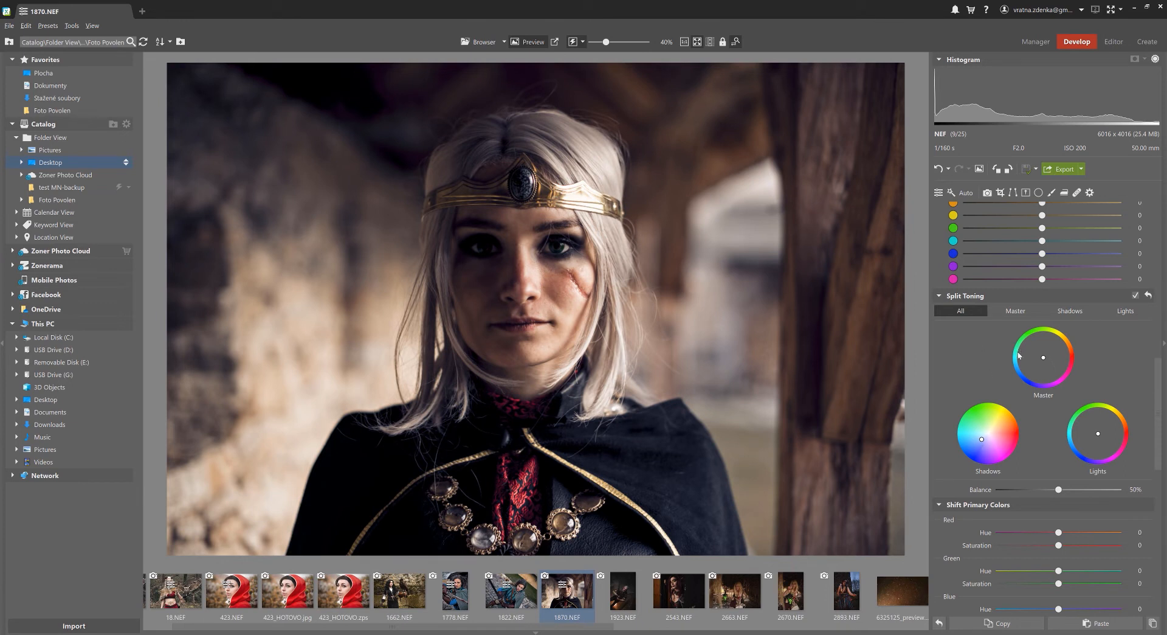
left_click_drag(982, 441, 993, 436)
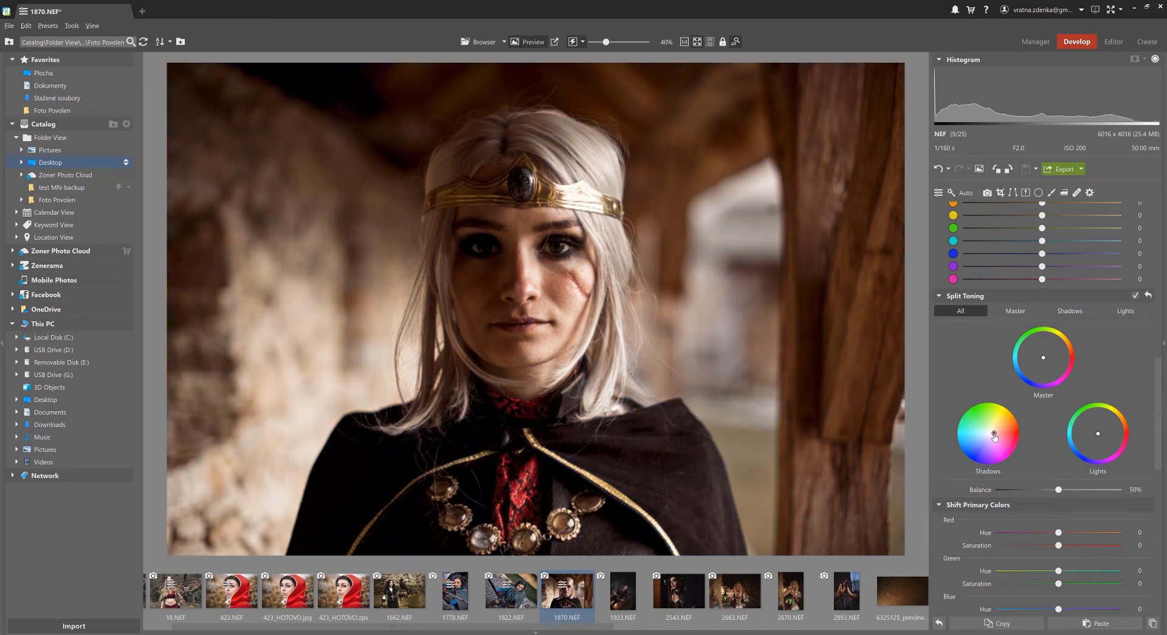
left_click_drag(995, 435, 981, 437)
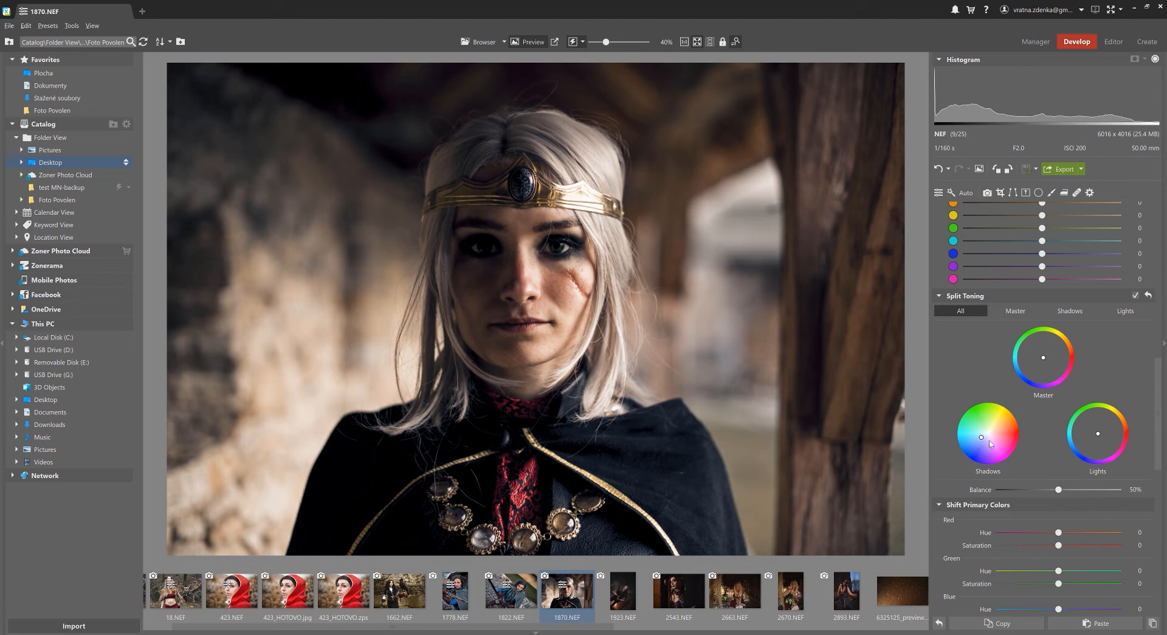
- Fine-tune the split-toning saturation of the shadows to 18
left_click(1067, 313)
mouse_move(1028, 428)
left_mouse_down()
mouse_move(1005, 428)
mouse_move(1062, 425)
mouse_move(1022, 427)
left_mouse_up()
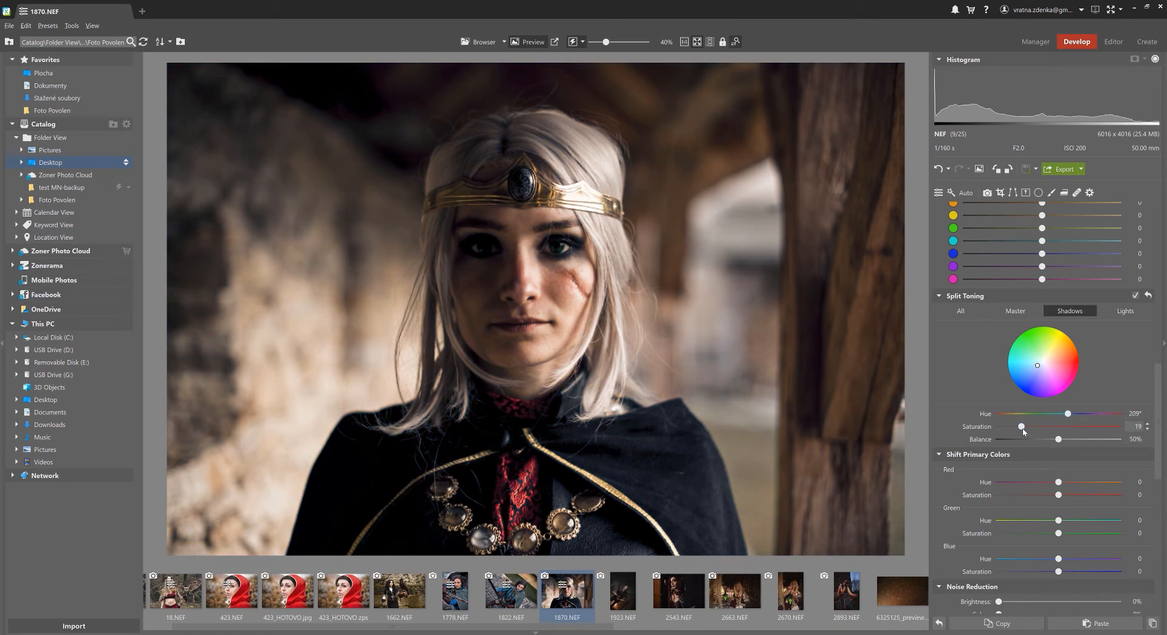
left_click_drag(1022, 426, 1019, 426)
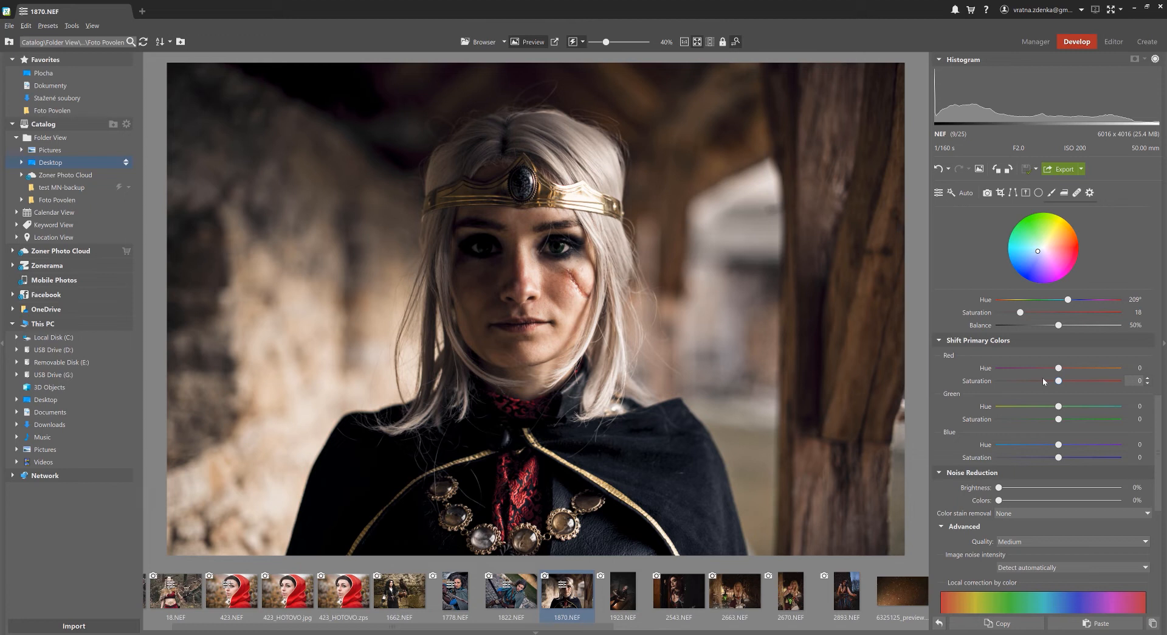
- Try changing the red primary's saturation and shifting its hue to -51 and toward orange, and reset both to 0
left_click(1022, 382)
left_click_drag(1024, 381, 1056, 383)
left_click(1030, 369)
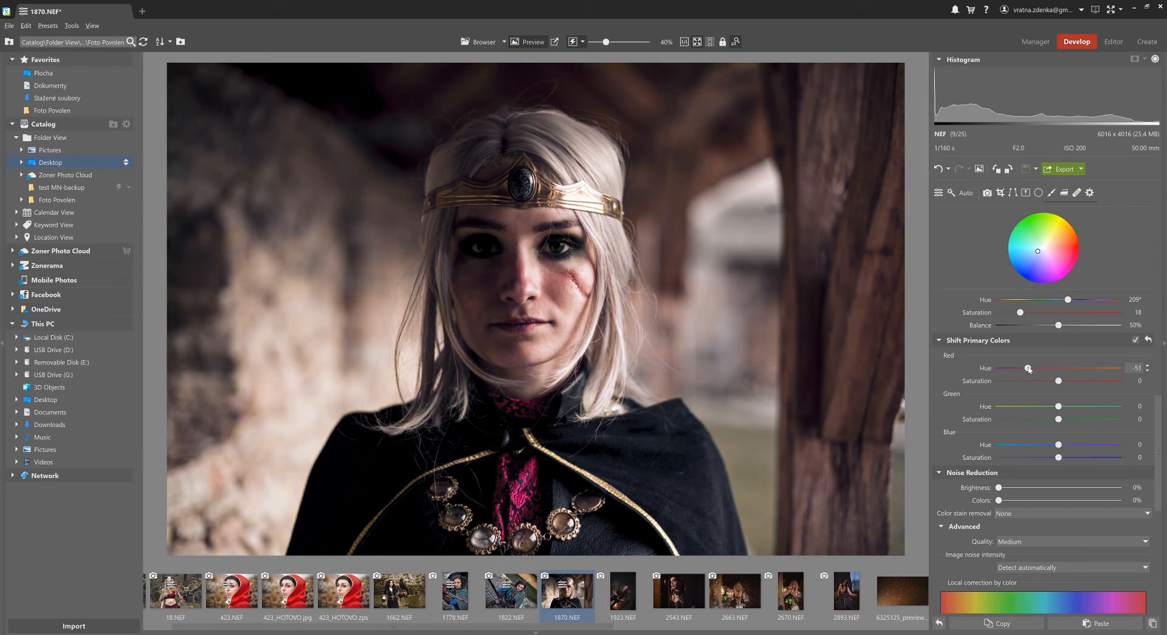
left_click(1081, 369)
left_click_drag(1081, 369, 1059, 373)
- Lower the green primary's saturation to -25, comparing the photo with the primary color shift switched off and on
left_click(1017, 419)
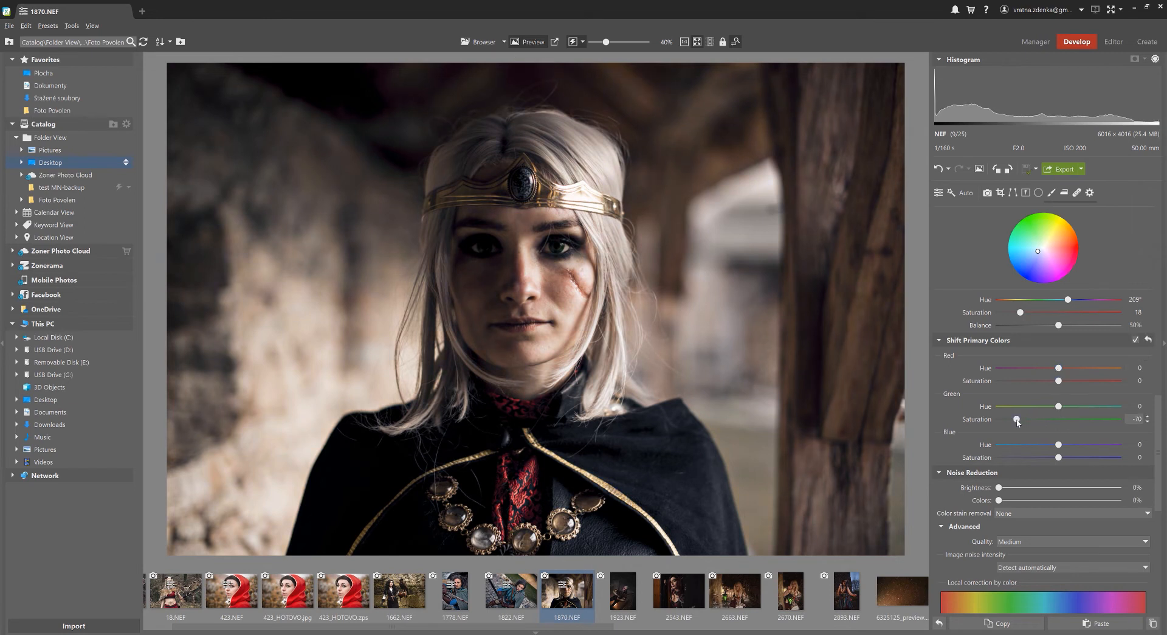
left_click_drag(1018, 422, 1038, 424)
left_click(1135, 340)
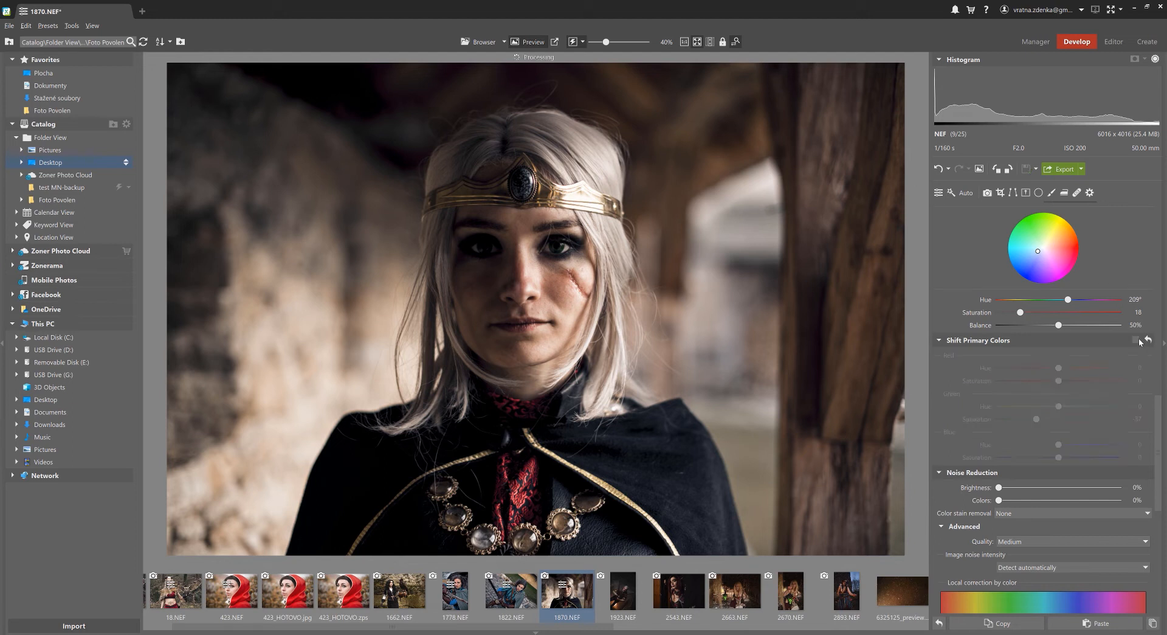
left_click(1138, 340)
left_click(1137, 340)
left_click(1137, 340)
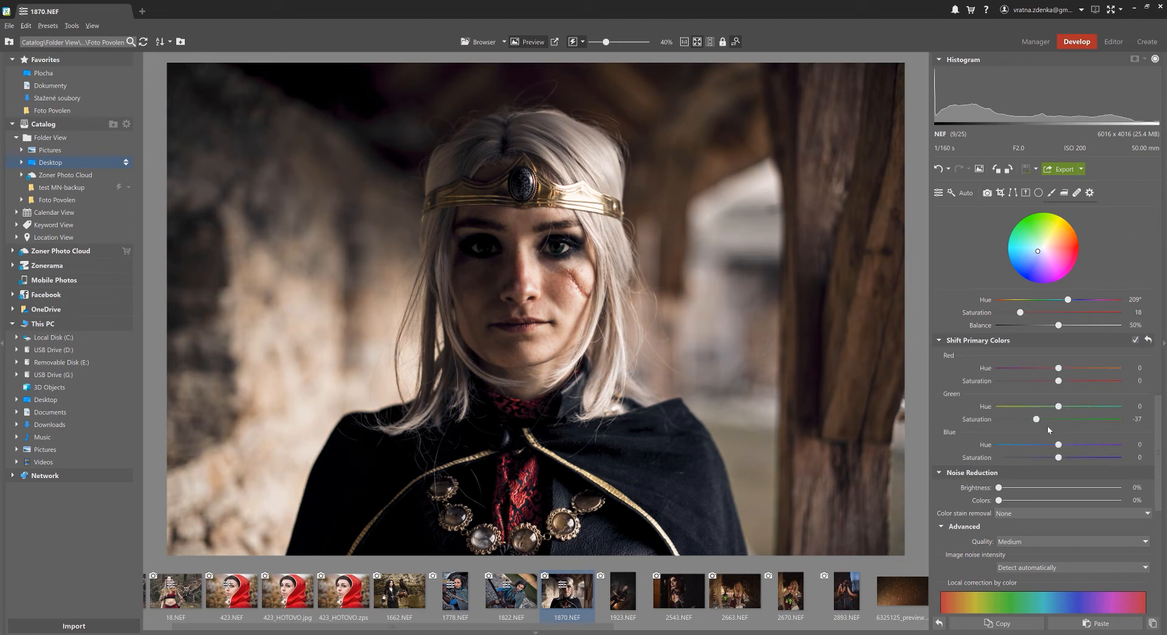
left_click_drag(1042, 417, 1044, 418)
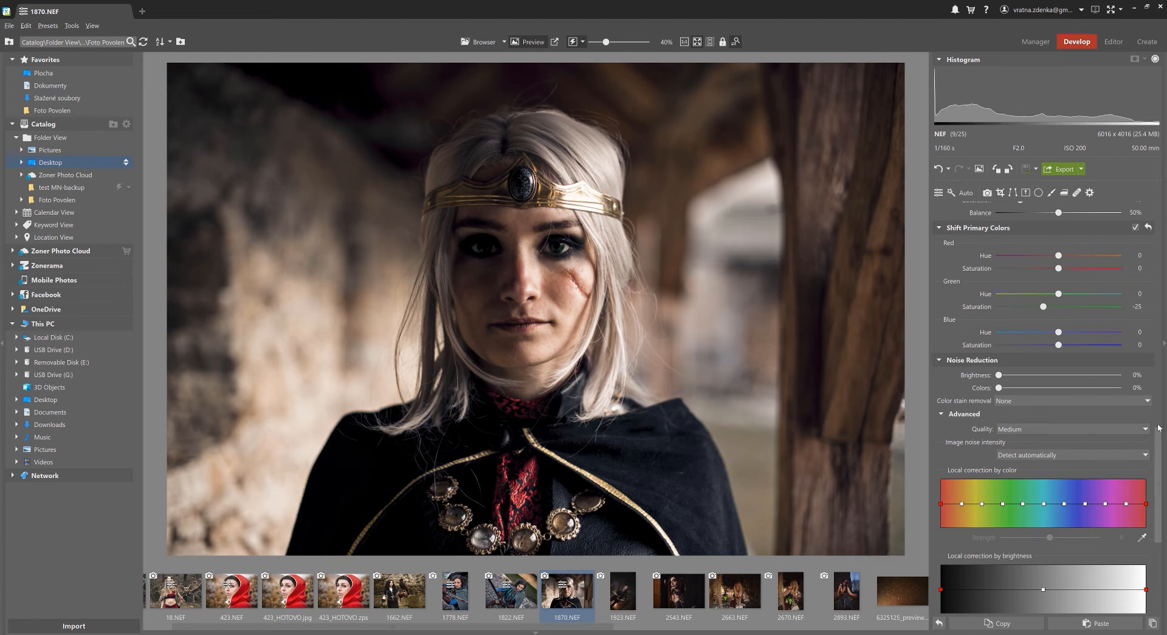
- Return to Color Shift, try slightly lowering the orange saturation, and restore it to 0
scroll(1159, 427, "up", 8)
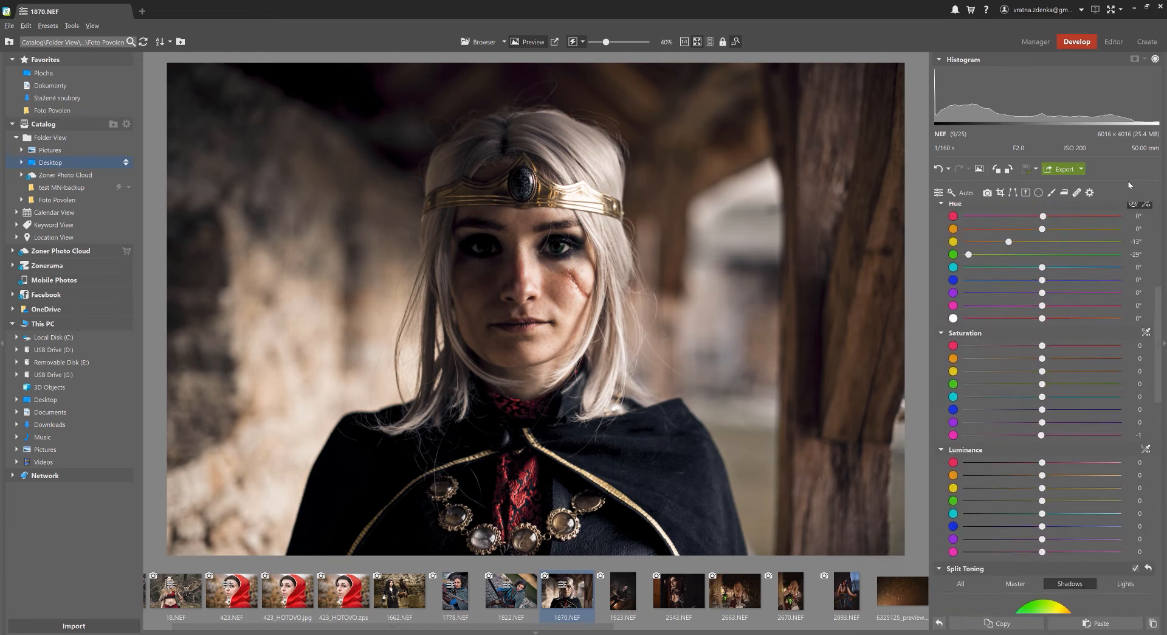
left_click(1147, 206)
scroll(1159, 316, "up", 1)
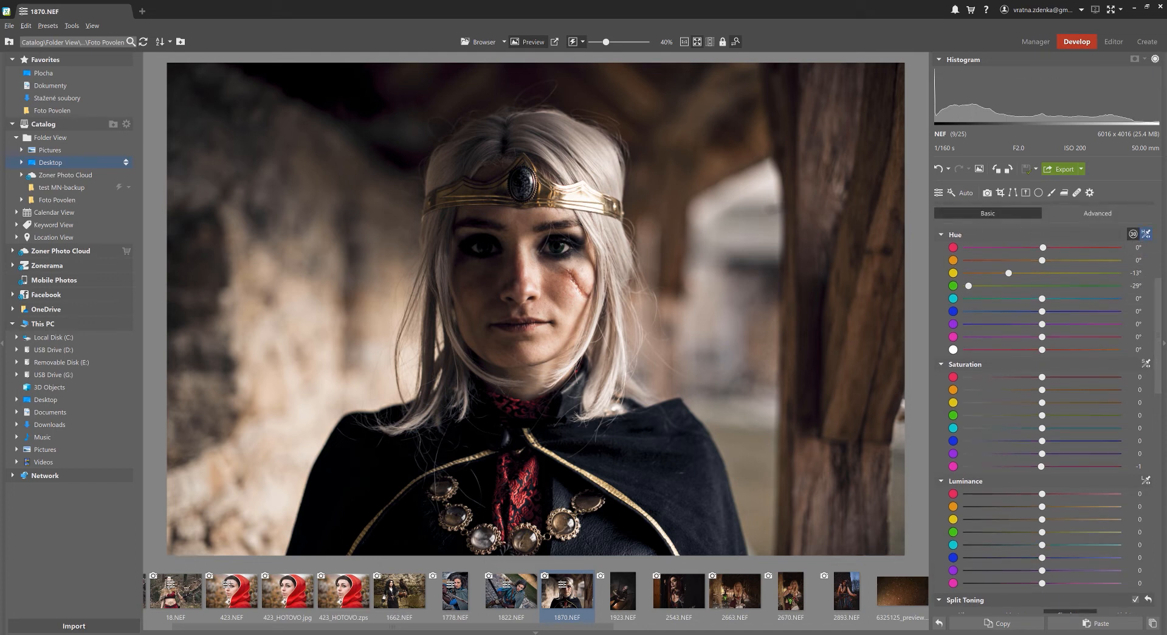
left_click_drag(1042, 390, 1040, 390)
scroll(1079, 528, "down", 5)
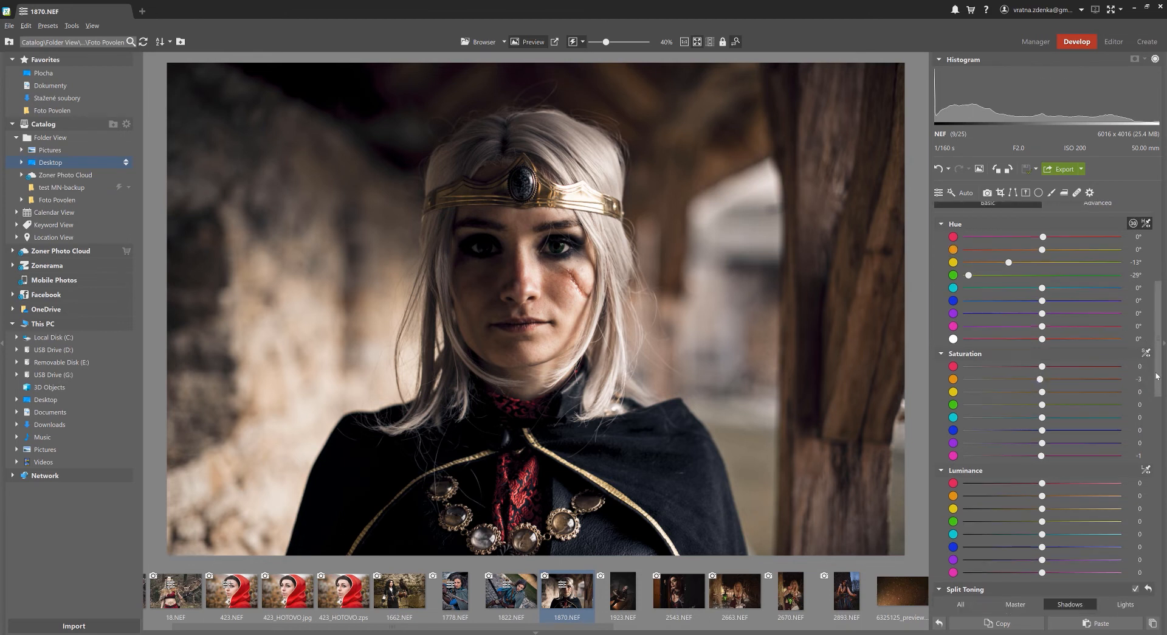
scroll(1079, 528, "up", 8)
scroll(1079, 531, "up", 2)
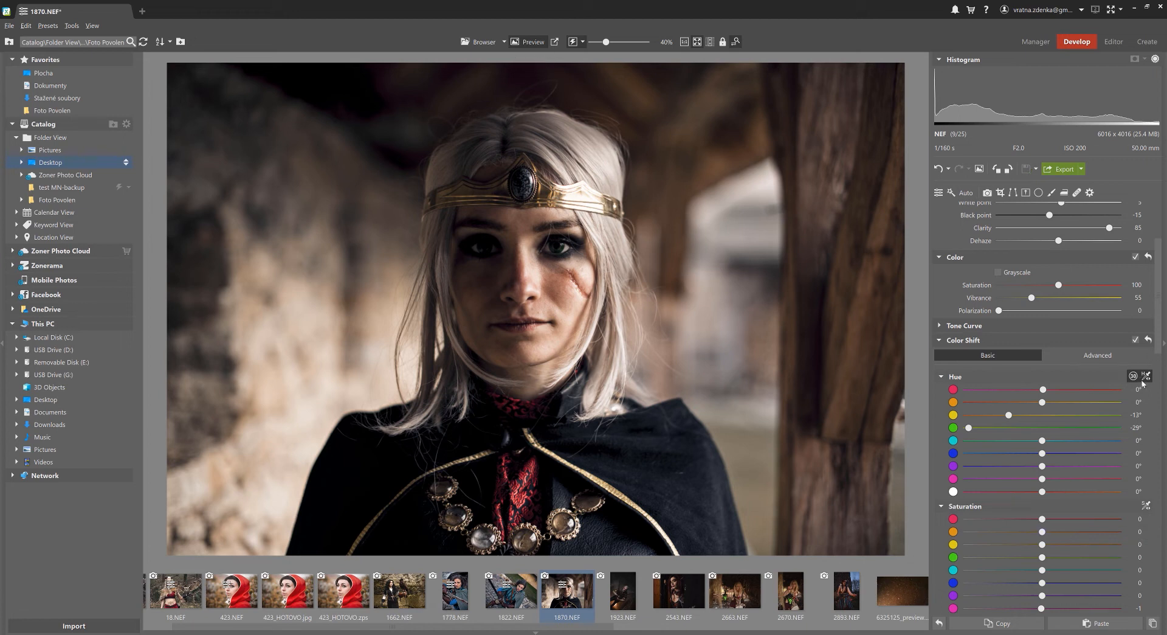
- Zoom in on the face, try color noise reduction and 30% brightness noise reduction, and reset both to zero
left_click_drag(1162, 291, 1151, 478)
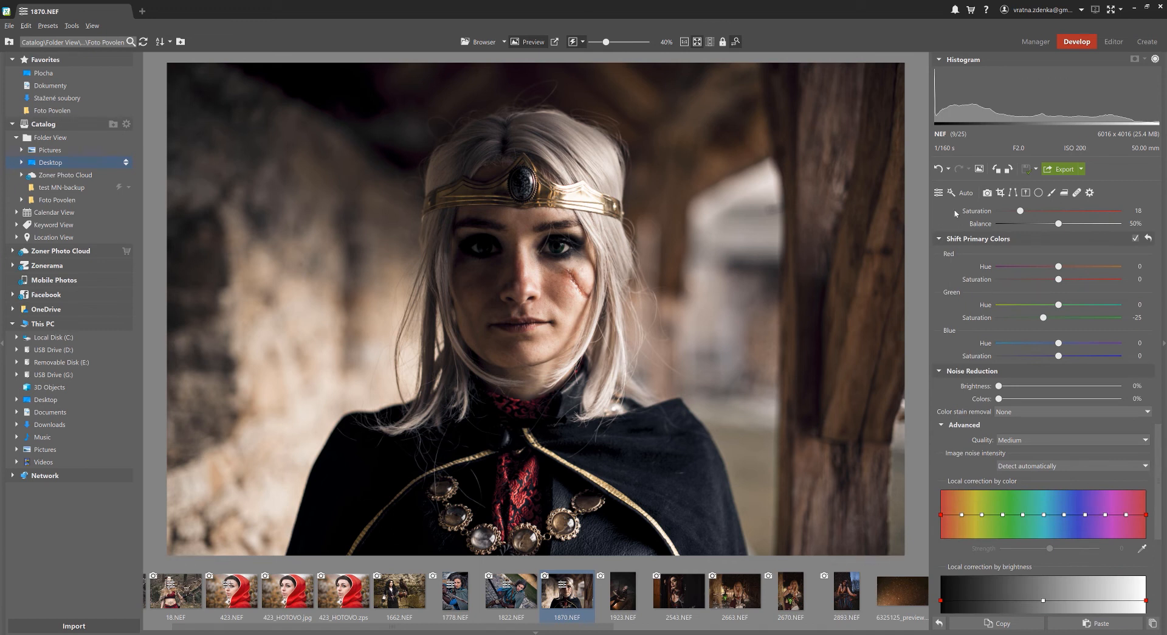
scroll(561, 290, "up", 4)
scroll(562, 290, "up", 3)
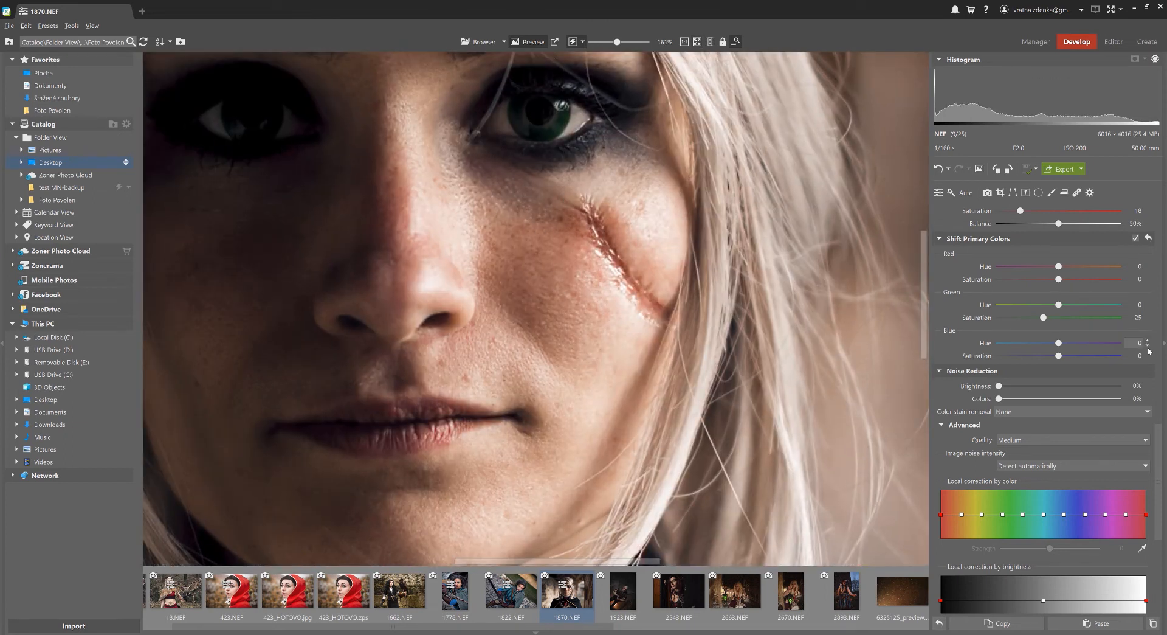
left_click(1058, 387)
left_click(1058, 399)
double_click(1059, 387)
double_click(1059, 399)
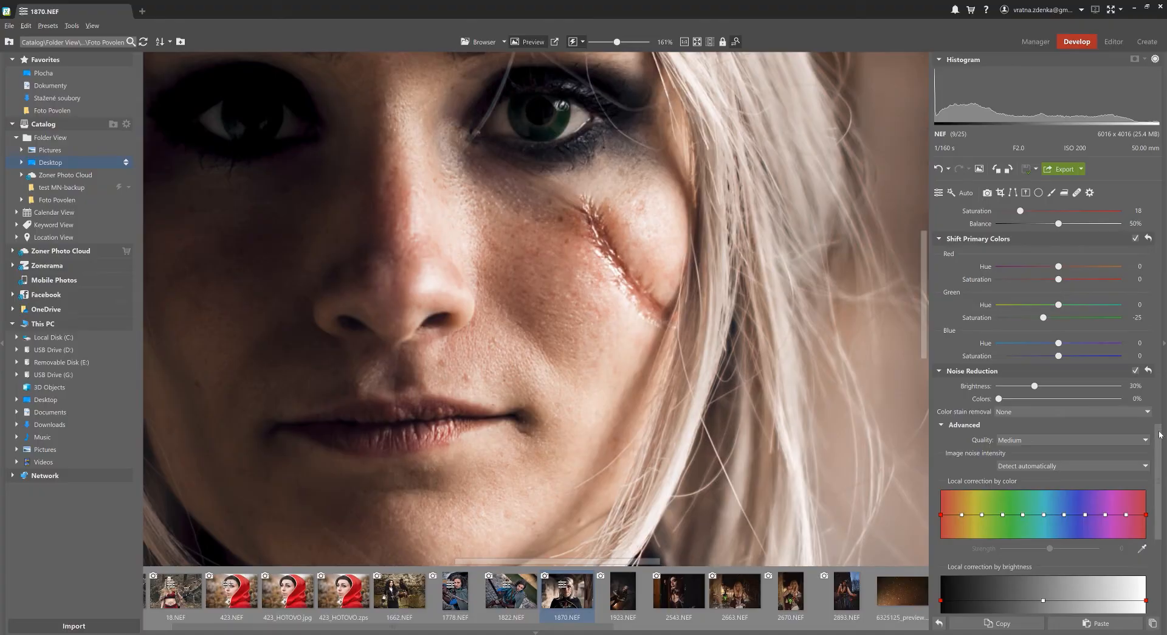
left_click_drag(1159, 434, 1157, 453)
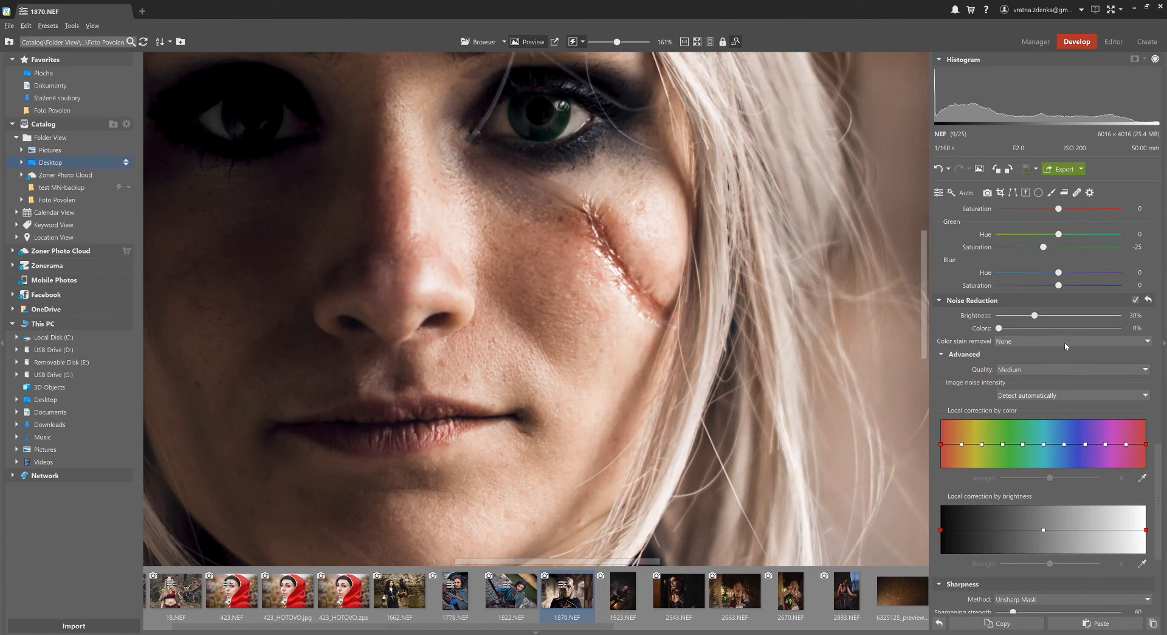
left_click_drag(1033, 315, 981, 319)
- Fit the photo in view and add vignetting at -53% strength, trying the Color method before switching to Exposure
left_click_drag(1161, 445, 1165, 518)
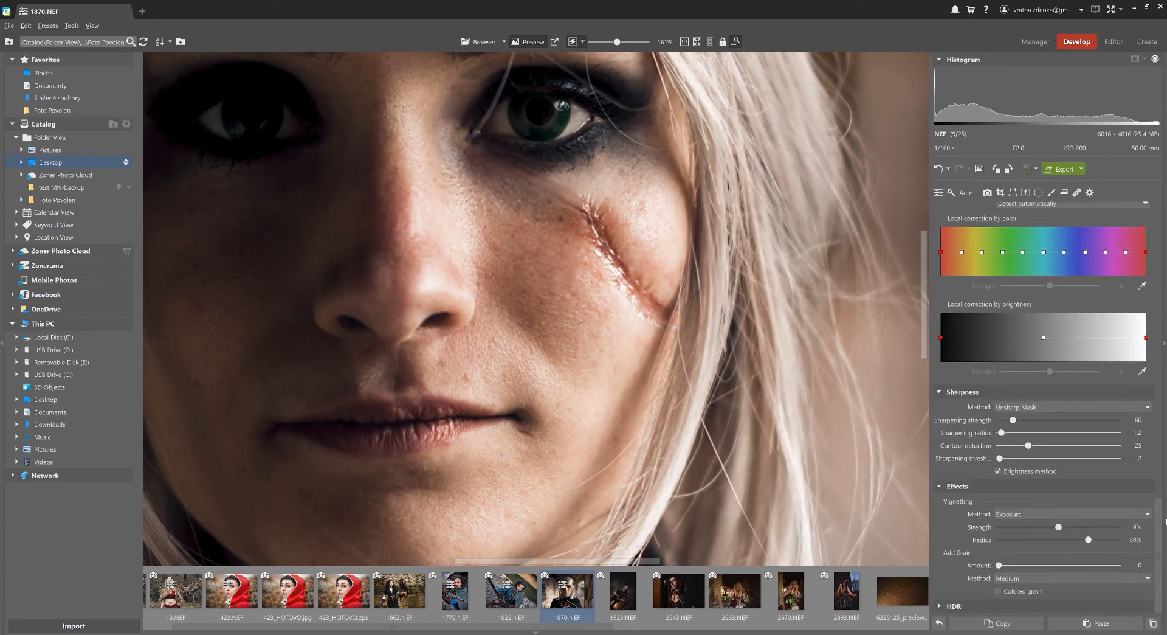
left_click(697, 42)
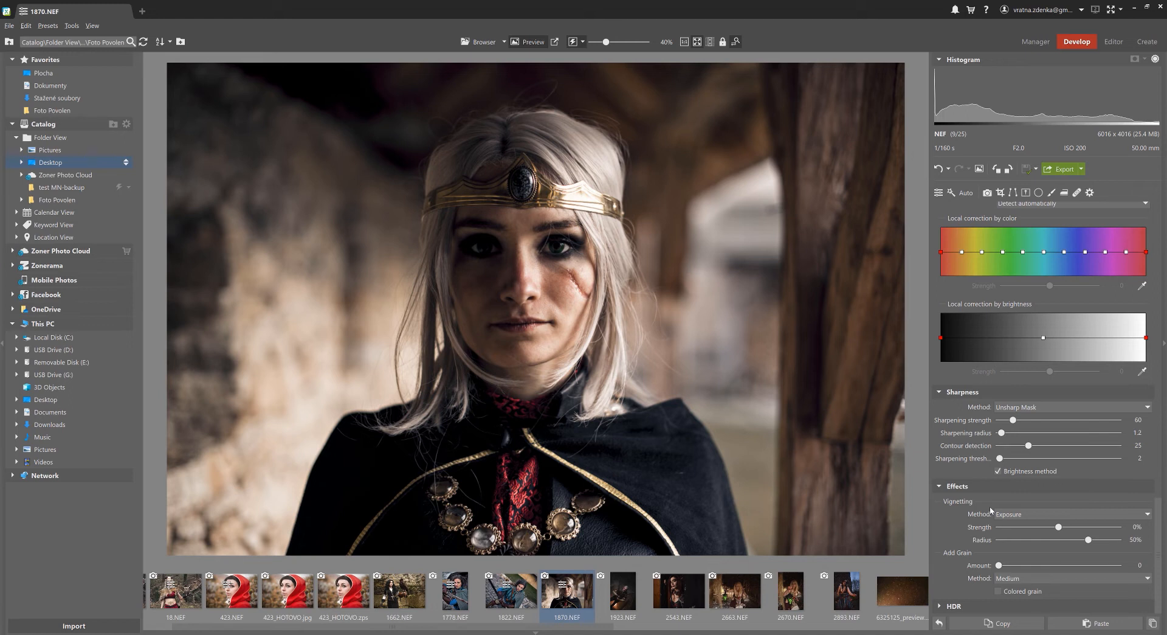
left_click(1017, 517)
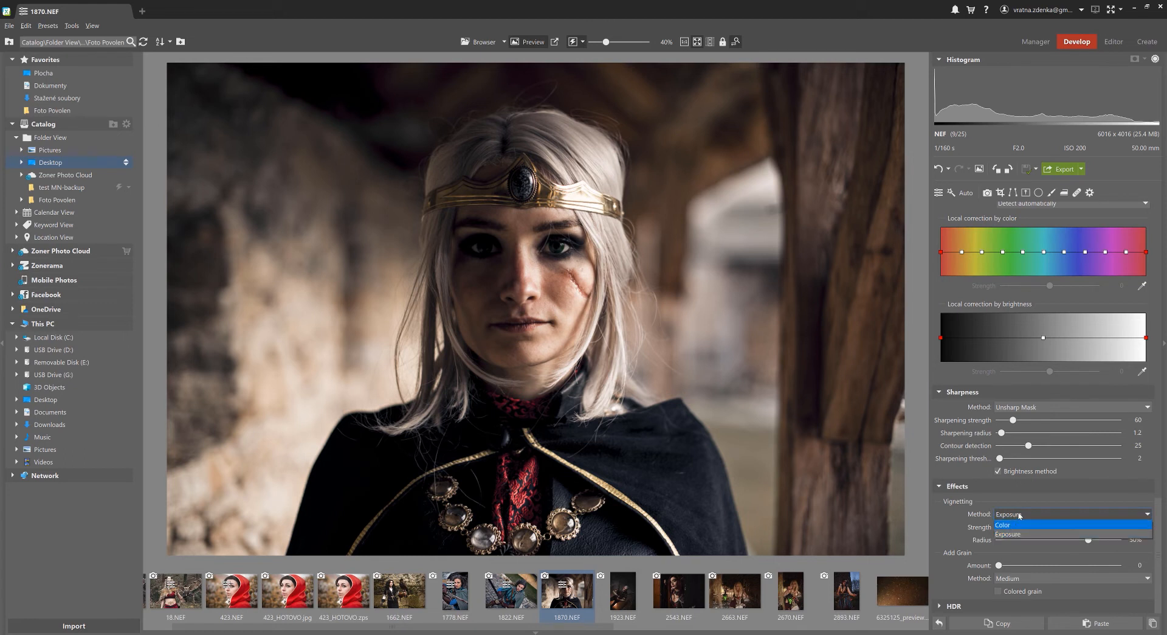
left_click(1019, 516)
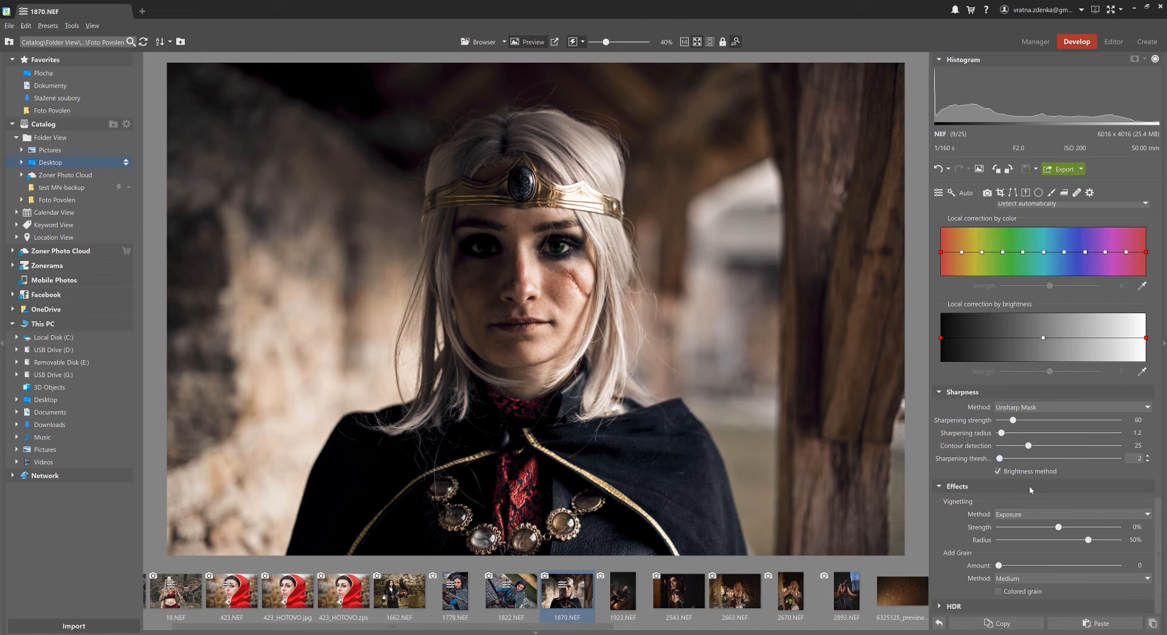
left_click(1041, 516)
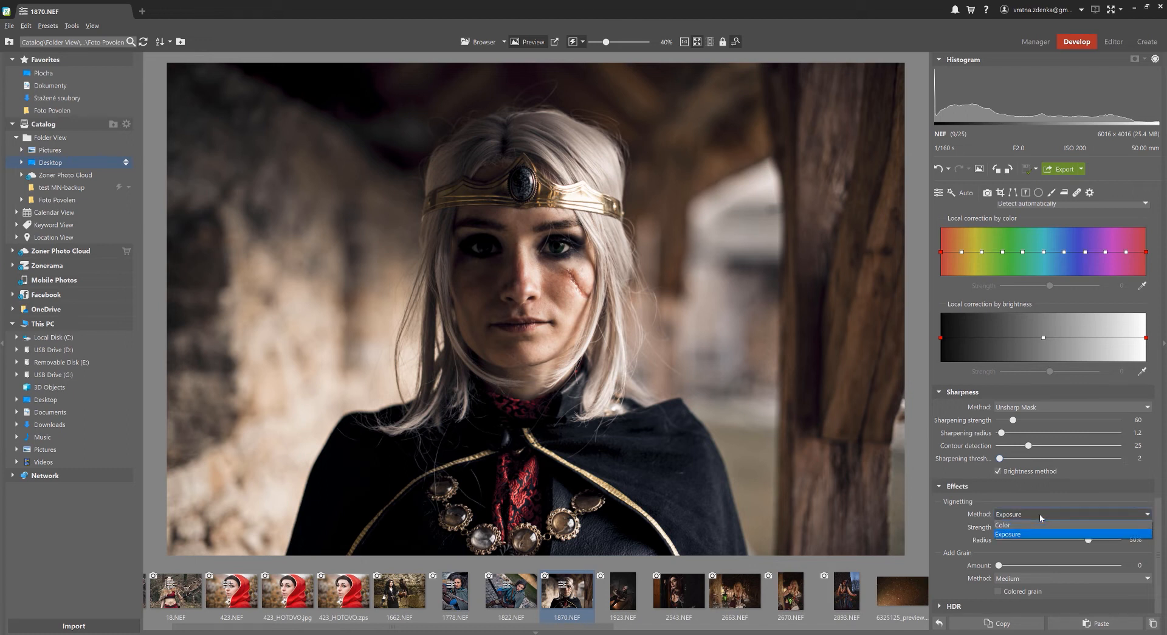
left_click(1034, 525)
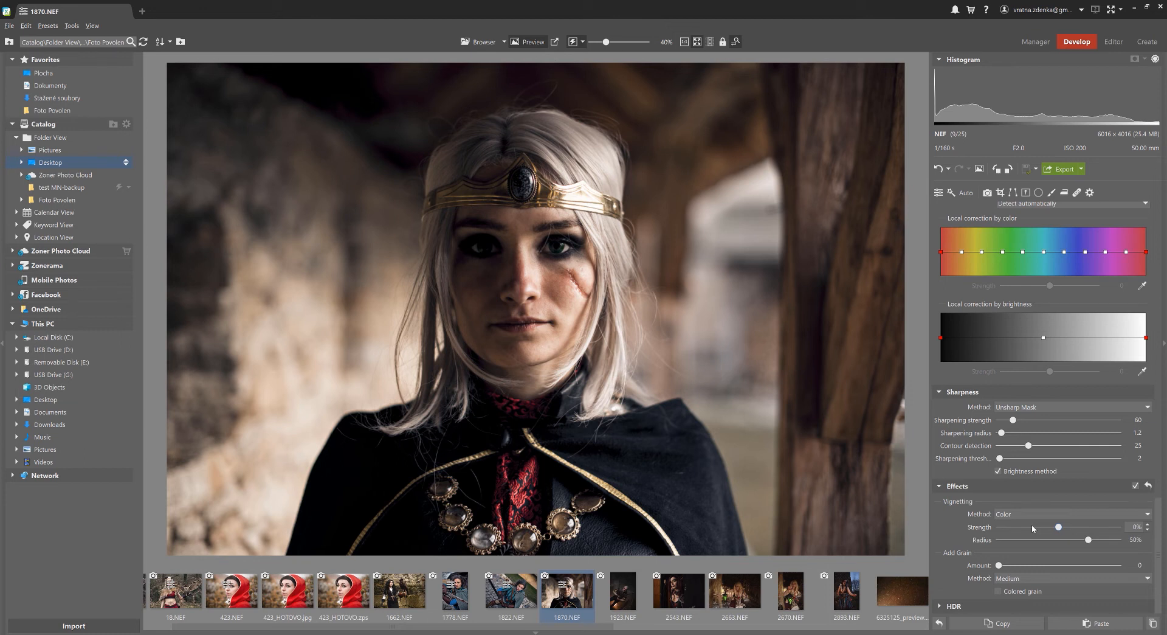
left_click(1028, 527)
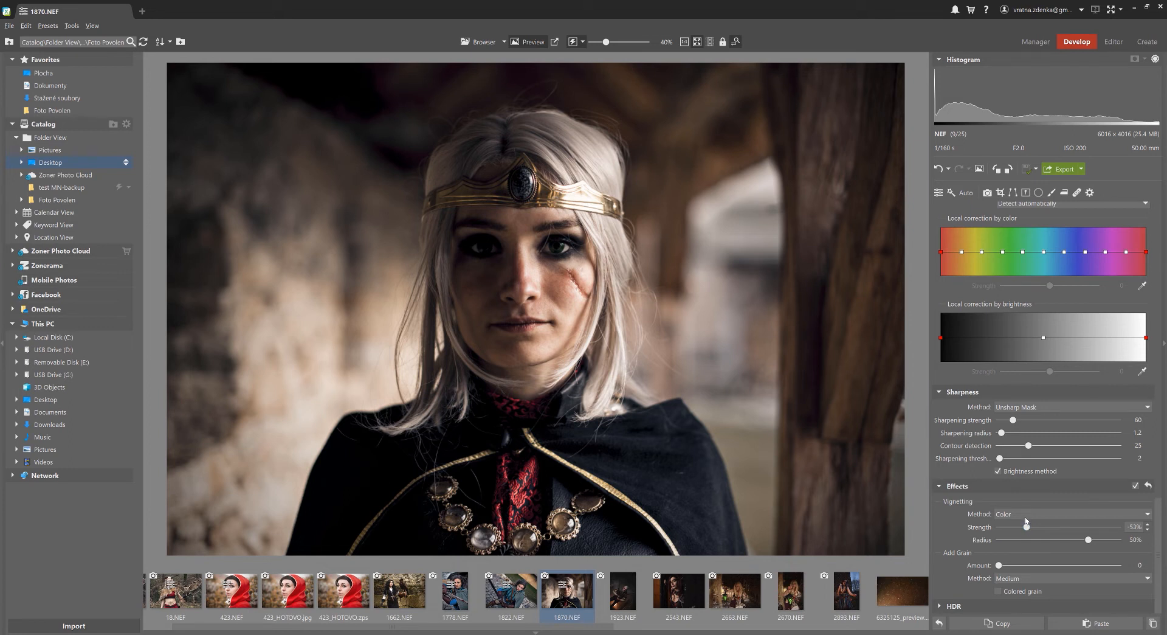
left_click(1024, 516)
left_click(1022, 532)
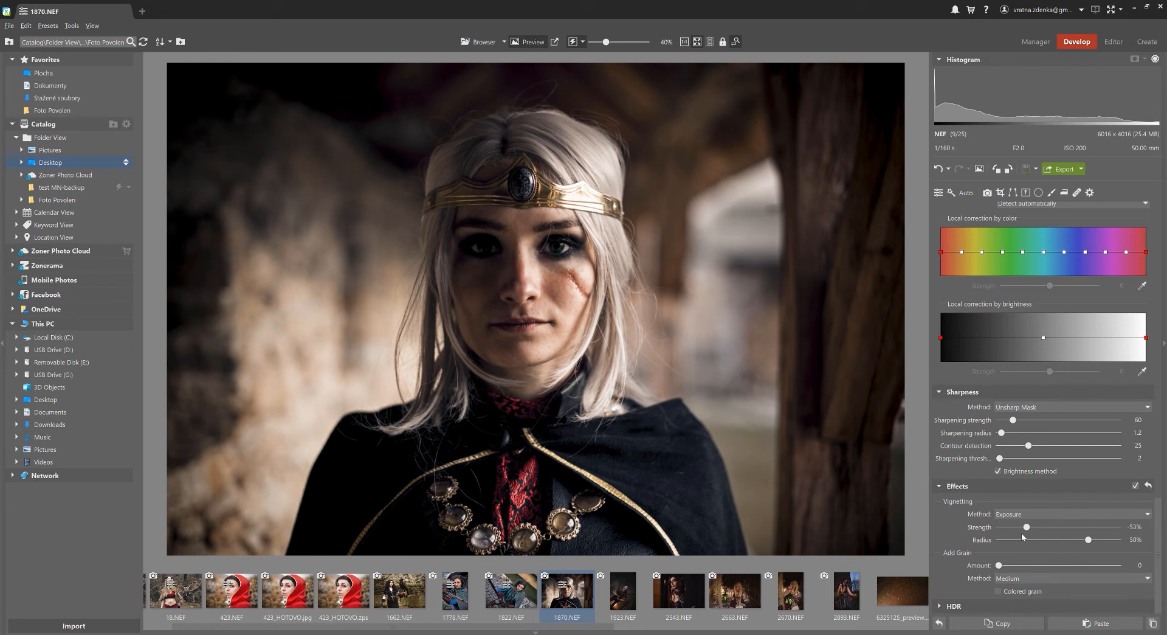
- Switch the vignetting method to Color, set its strength to -48%, and compare the photo with effects off and on
left_click(1024, 516)
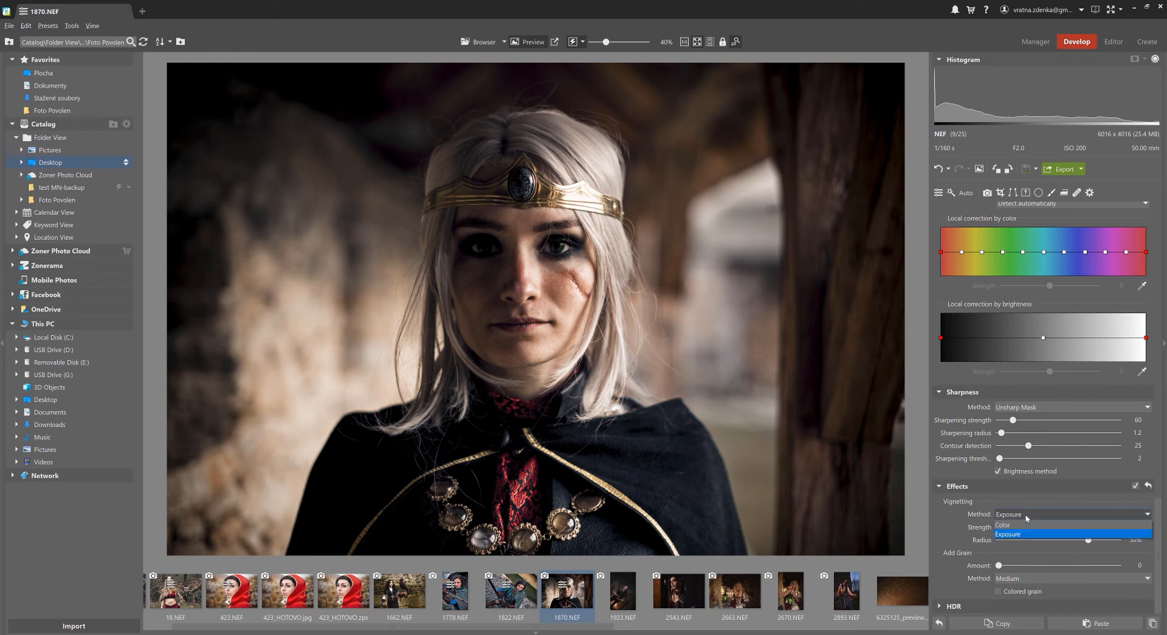
left_click(1023, 527)
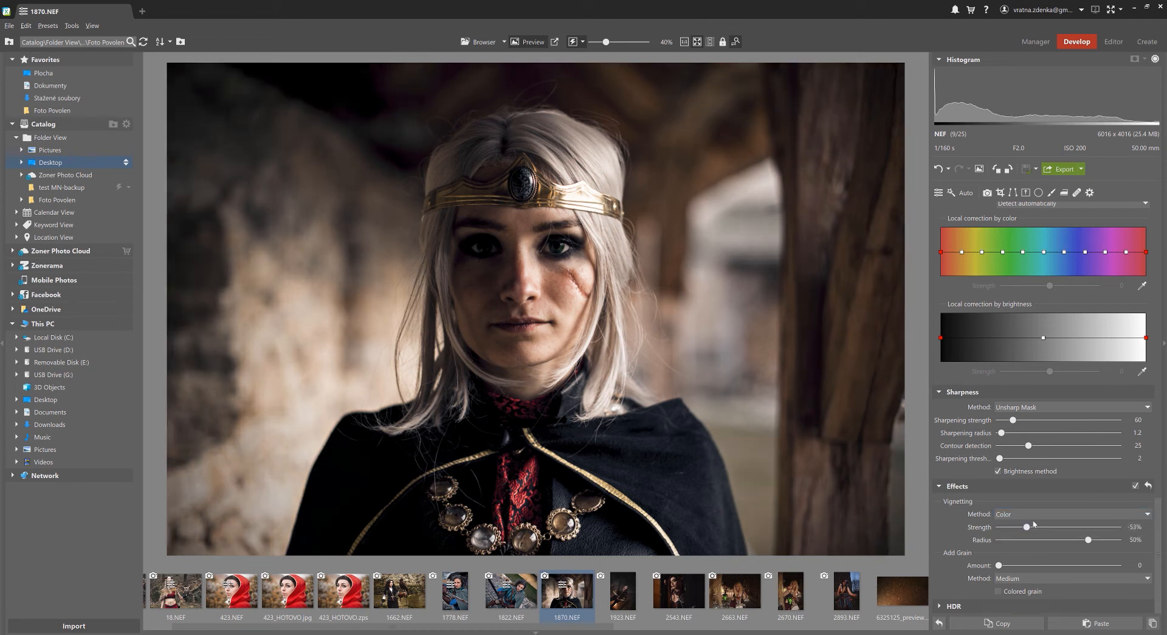
left_click_drag(1028, 529, 1030, 528)
left_click(1135, 486)
left_click(1135, 487)
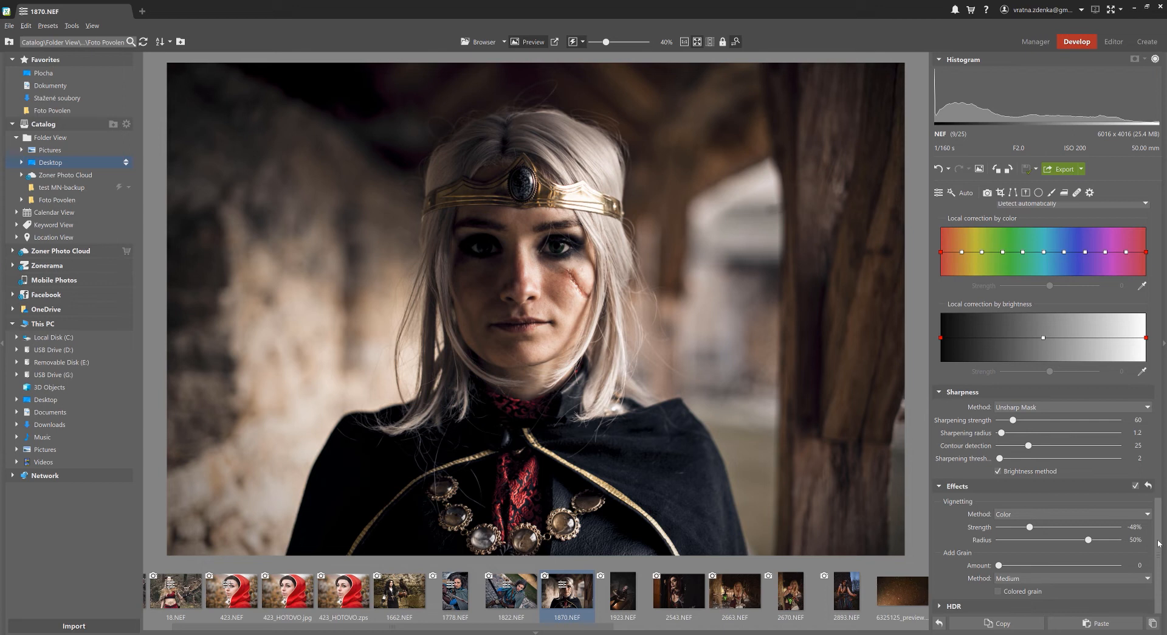
- Compare the developed portrait with the original photo several times
left_click(979, 170)
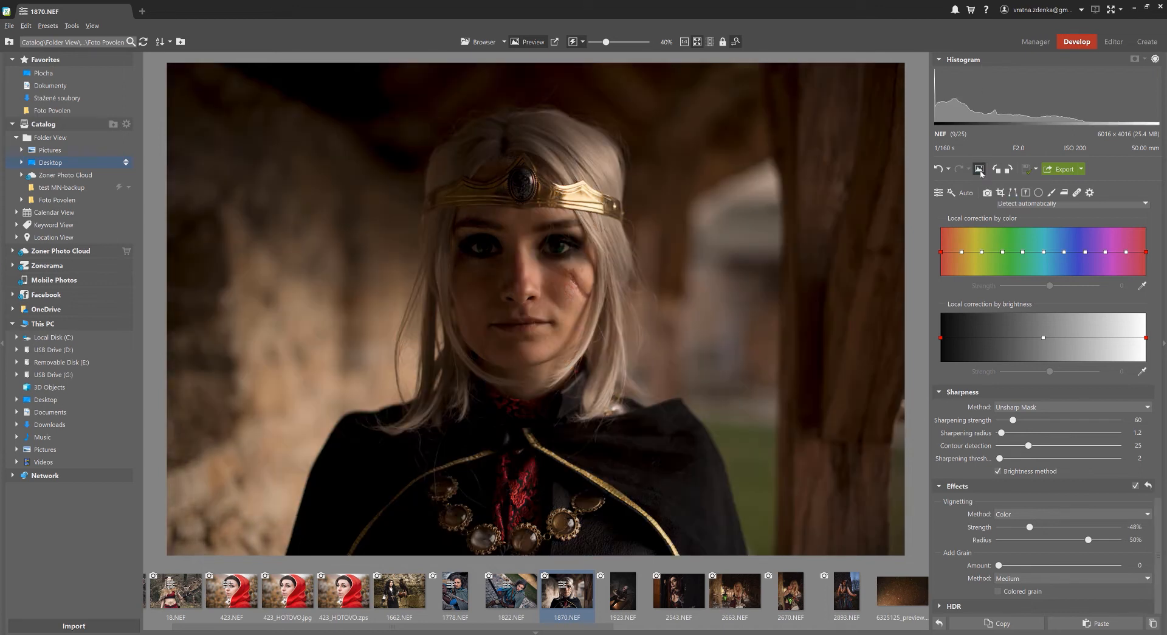
left_click(979, 169)
left_click(980, 169)
left_click(979, 169)
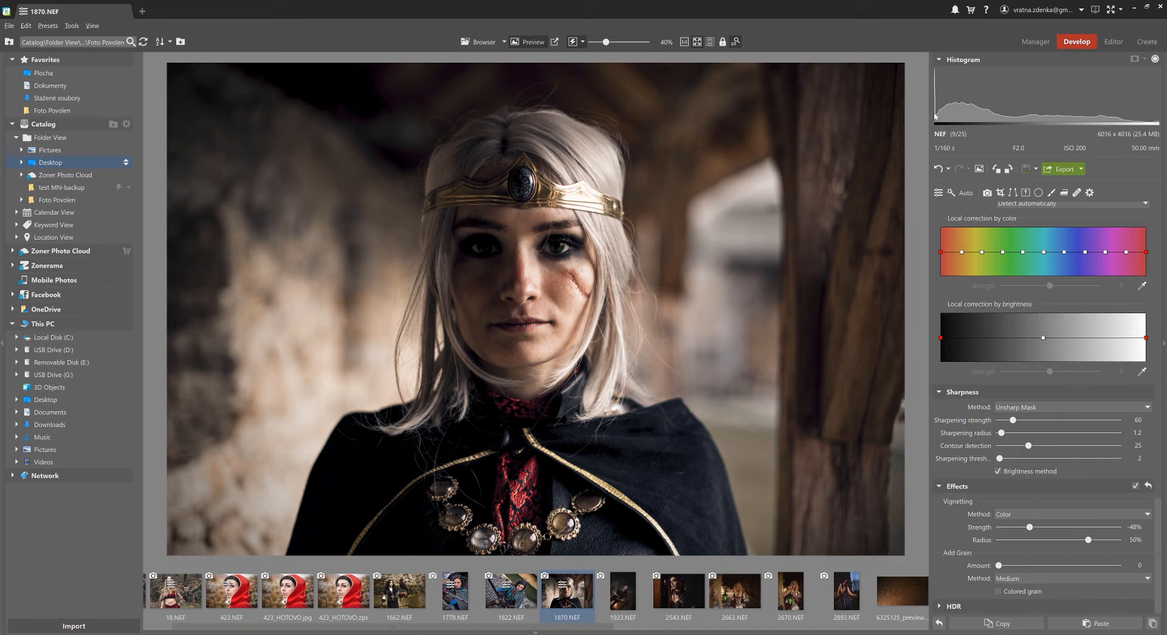
- Create a preset named "my preset" in the My presets folder from the changed items, leaving out White Balance
left_click(939, 192)
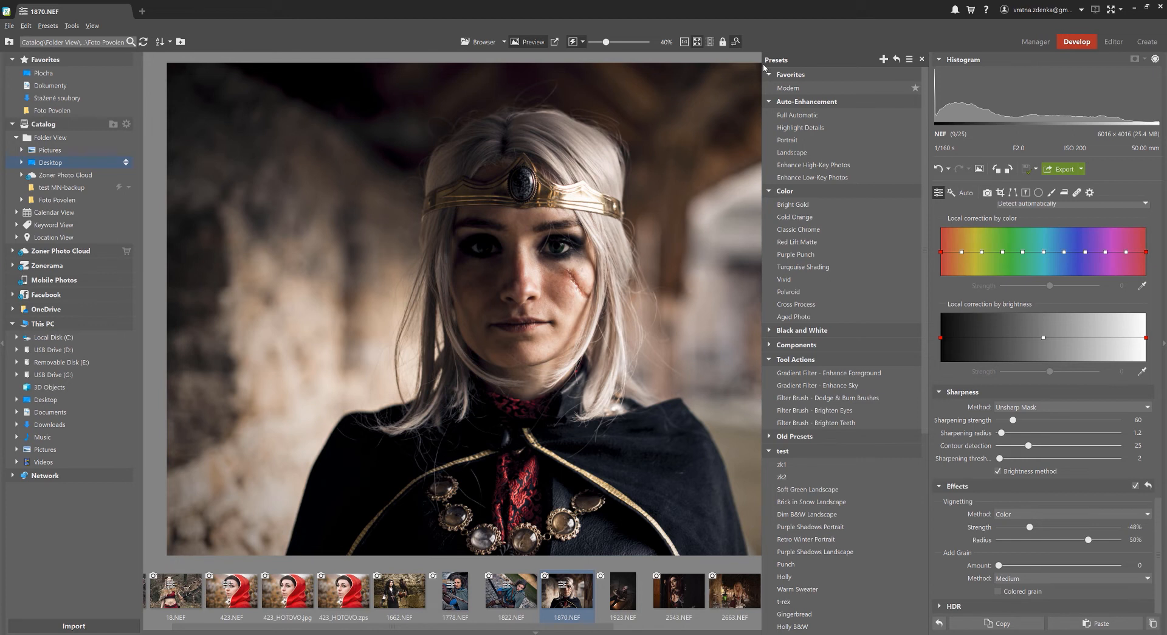
left_click(884, 59)
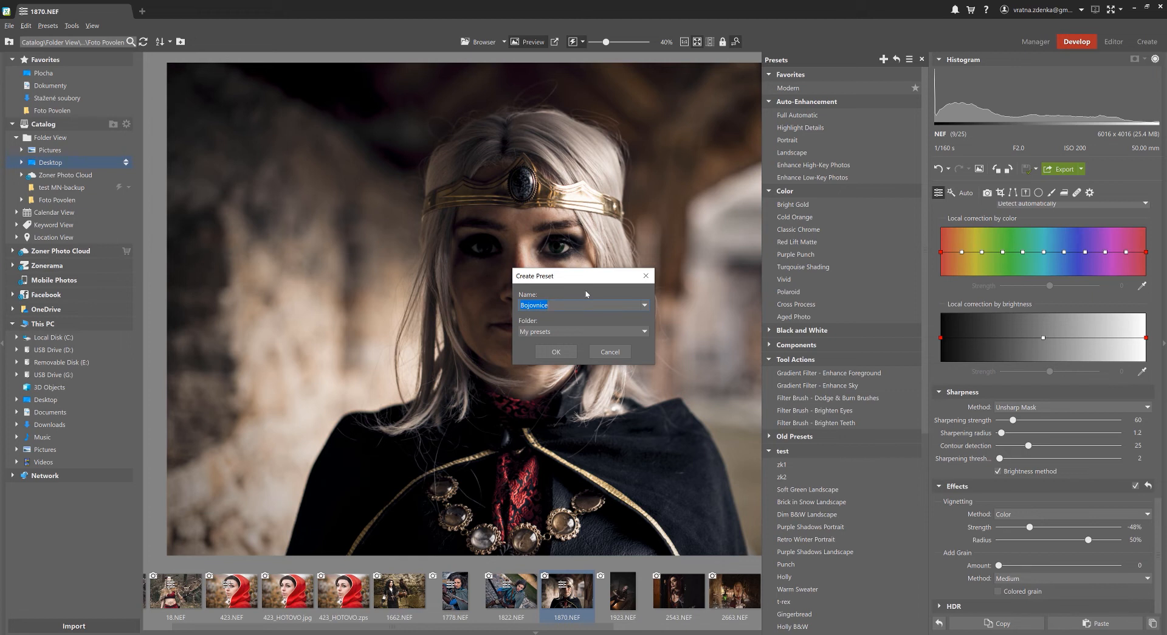
type("my preset")
left_click(554, 351)
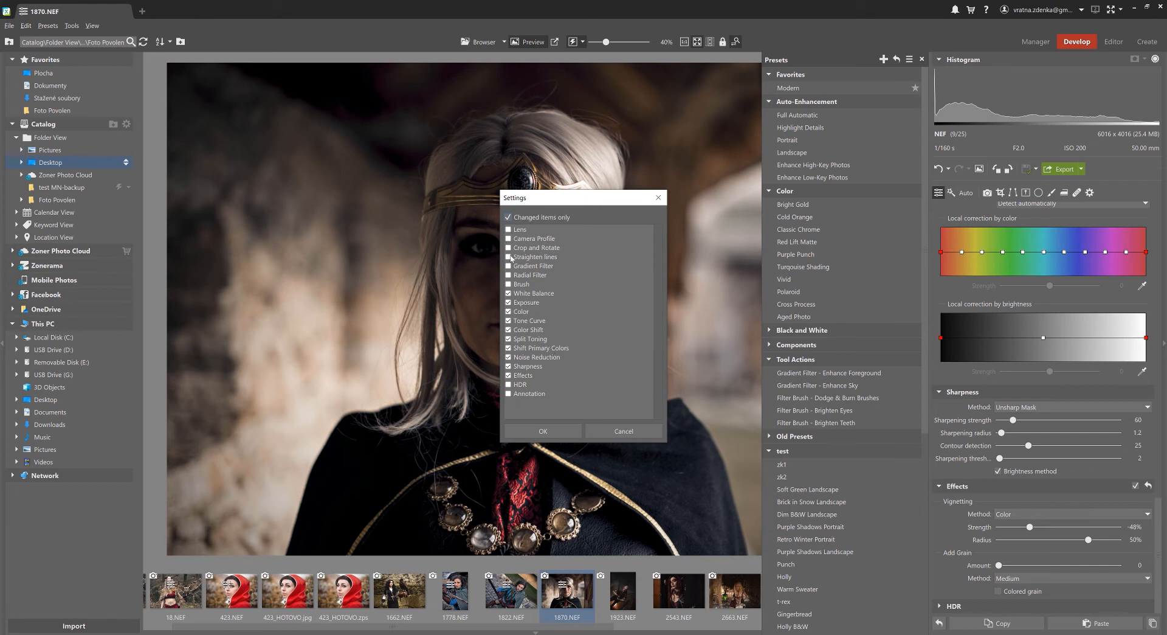
left_click(508, 293)
left_click(556, 433)
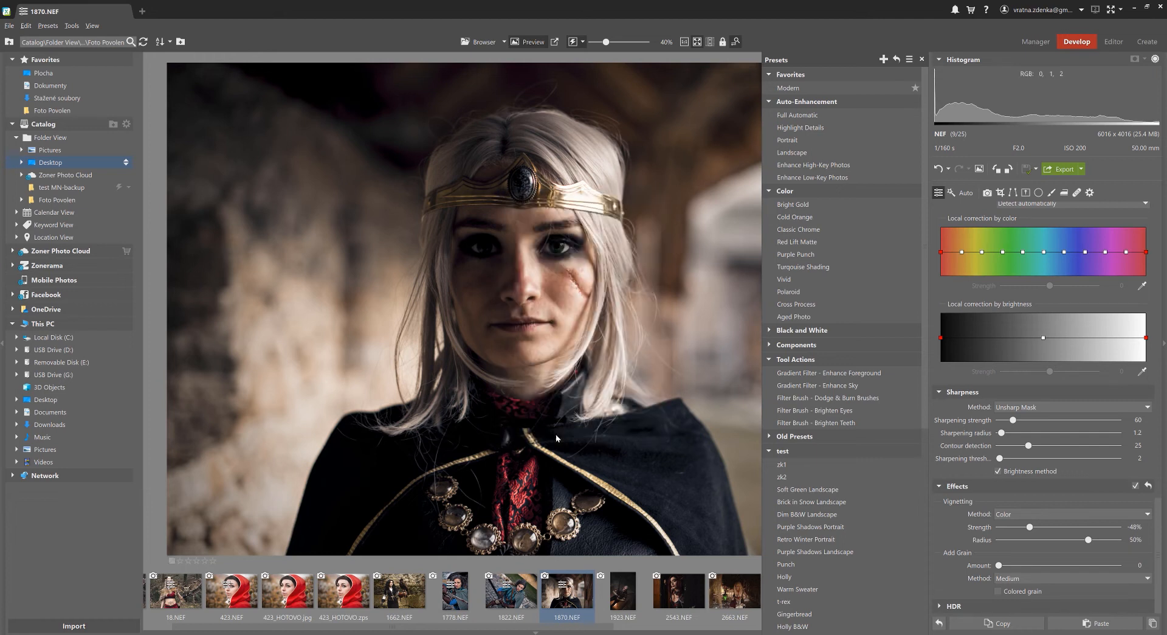
- Close the presets list, copy the changed adjustments of 1870.NEF including White Balance, and paste them onto 1923.NEF
left_click(921, 59)
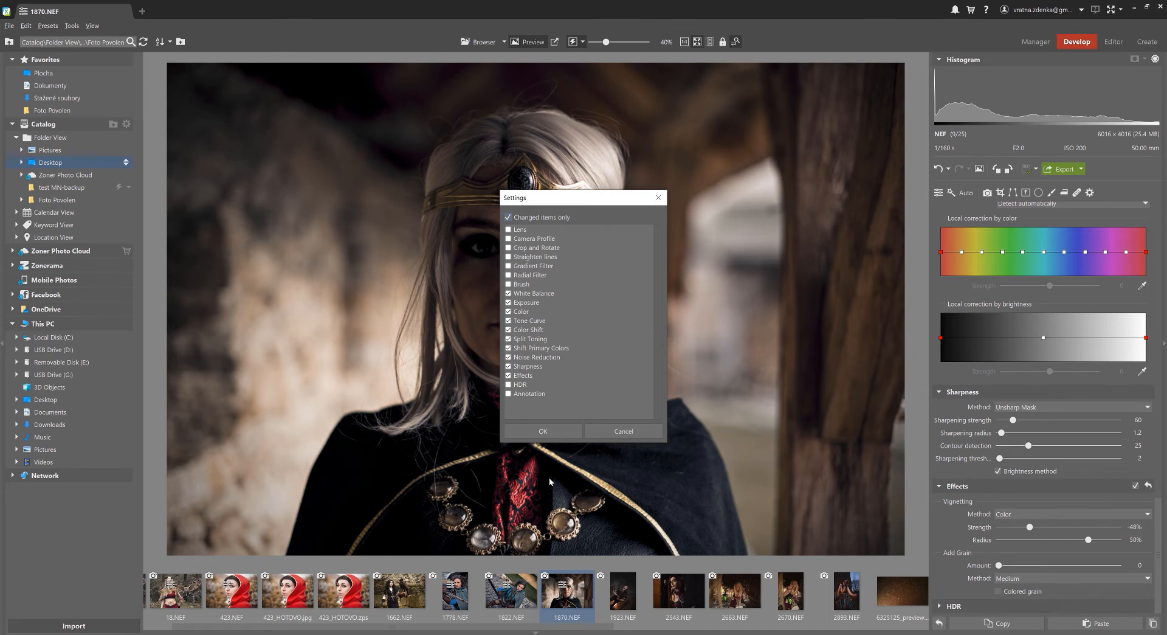
left_click(545, 431)
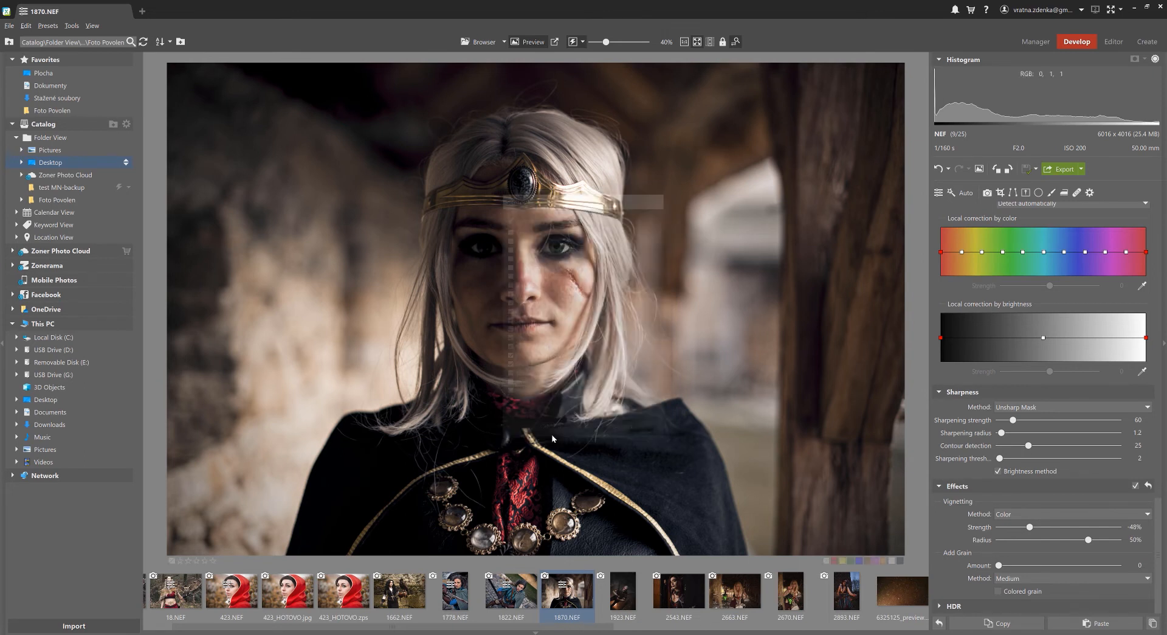
left_click(626, 599)
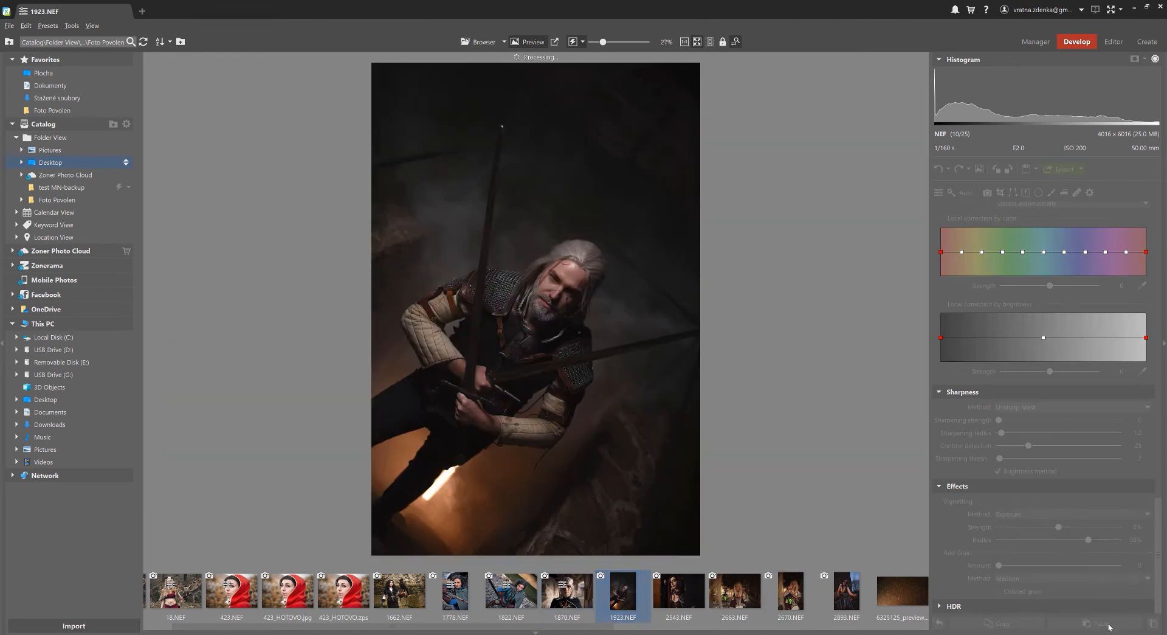
left_click(1109, 624)
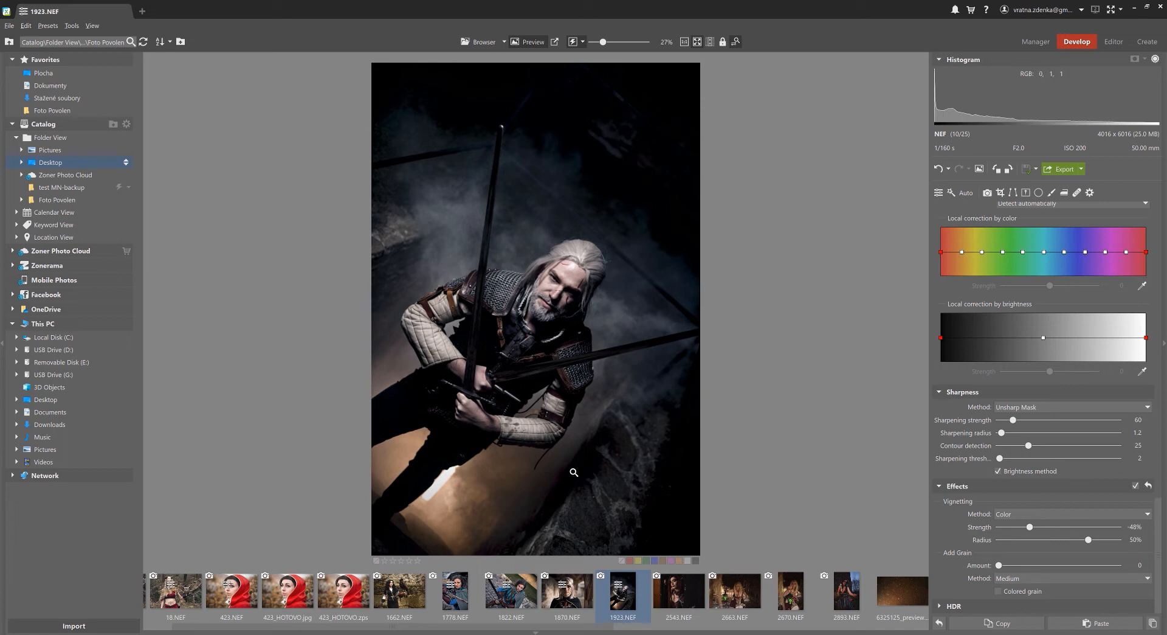
- Open the photo 423.NEF in the Editor module and activate the Clone Stamp retouching tool
left_click(579, 590)
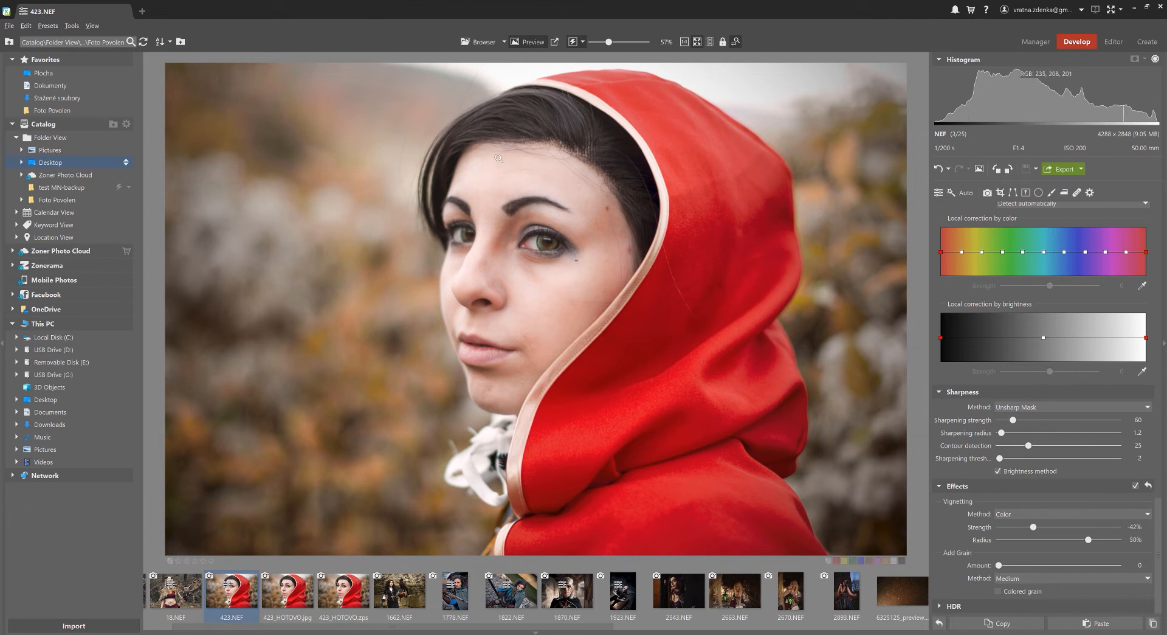
left_click(1114, 42)
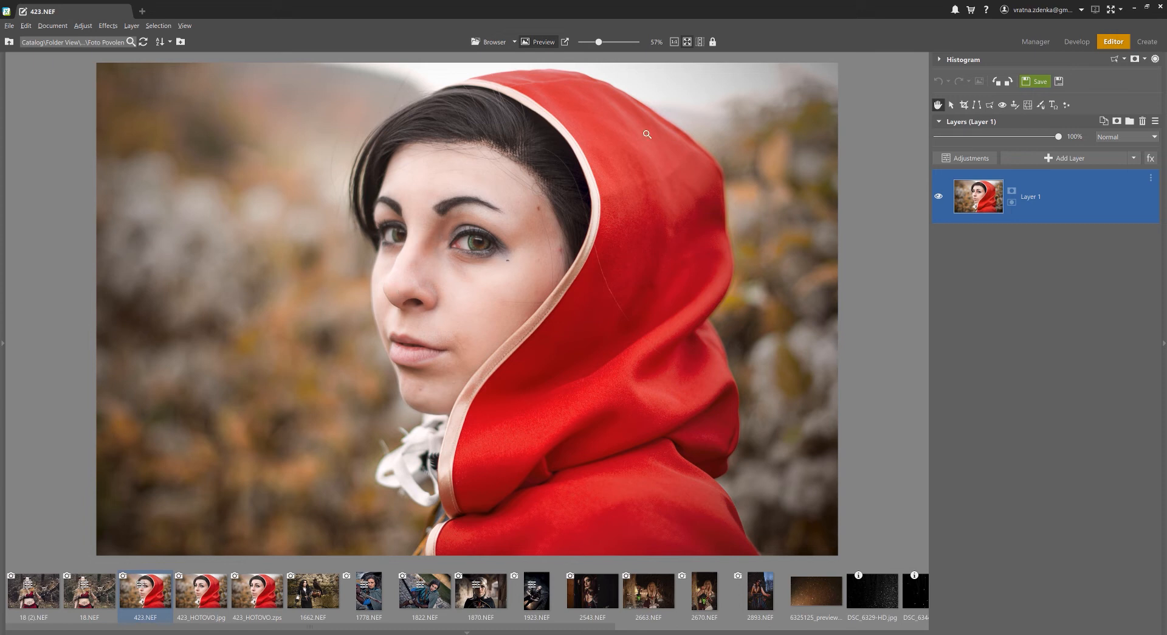
left_click(1015, 105)
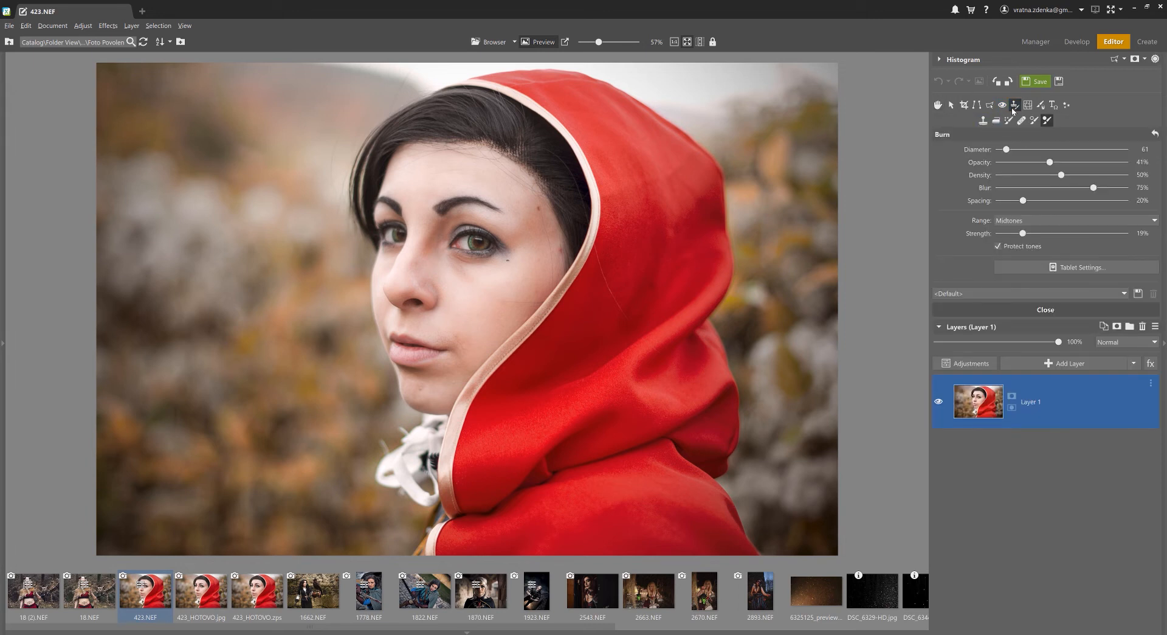
left_click(1016, 105)
left_click(984, 120)
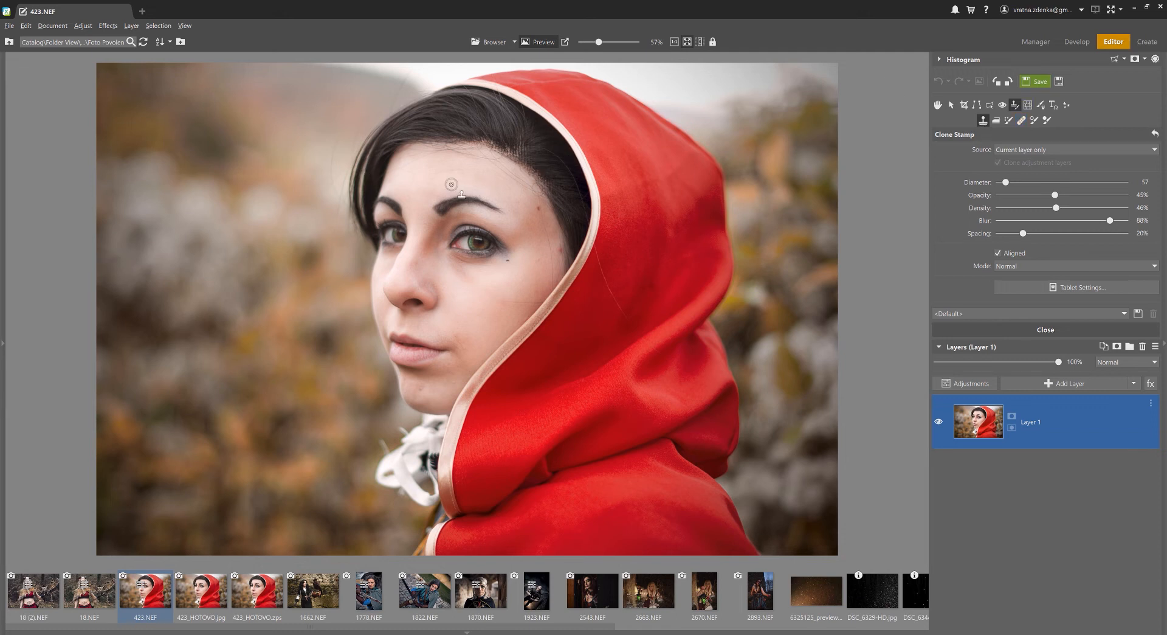
- Zoom in on the forehead and eyebrow and set the Clone Stamp to diameter 92, opacity 100% and density 100%
scroll(480, 161, "up", 6)
scroll(485, 169, "up", 2)
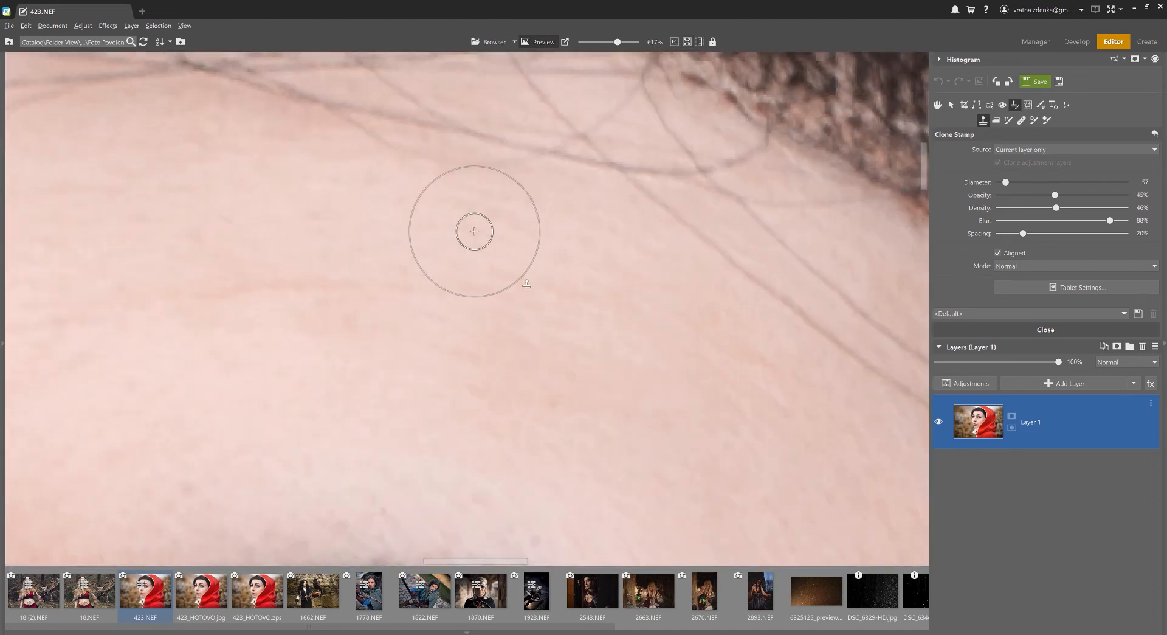
scroll(466, 256, "down", 4)
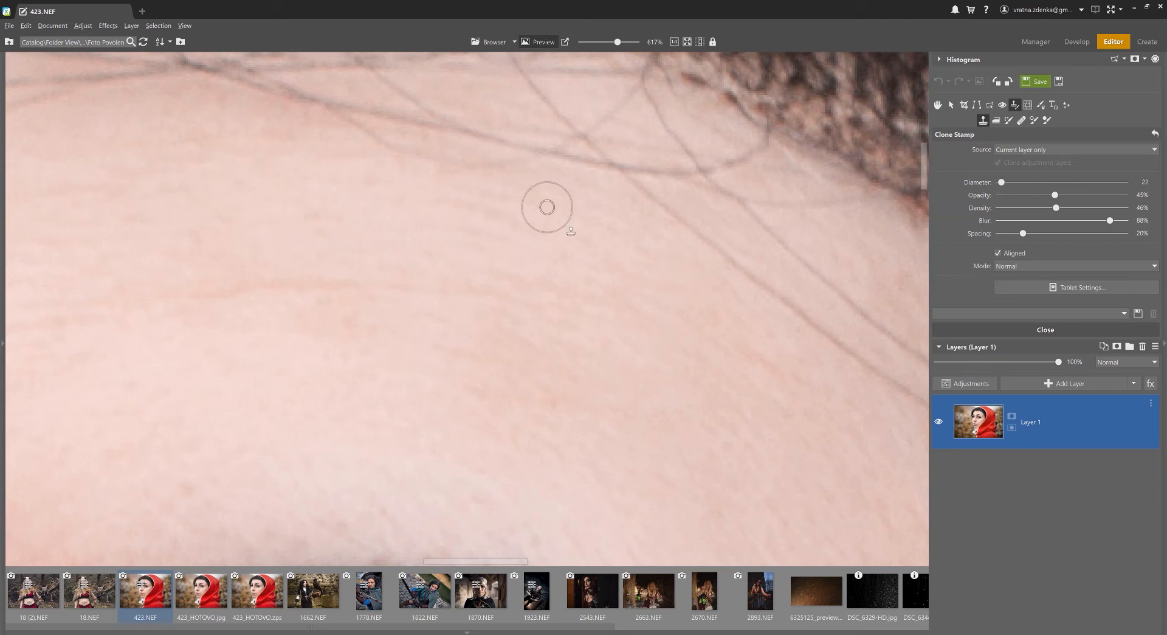
scroll(547, 207, "down", 2)
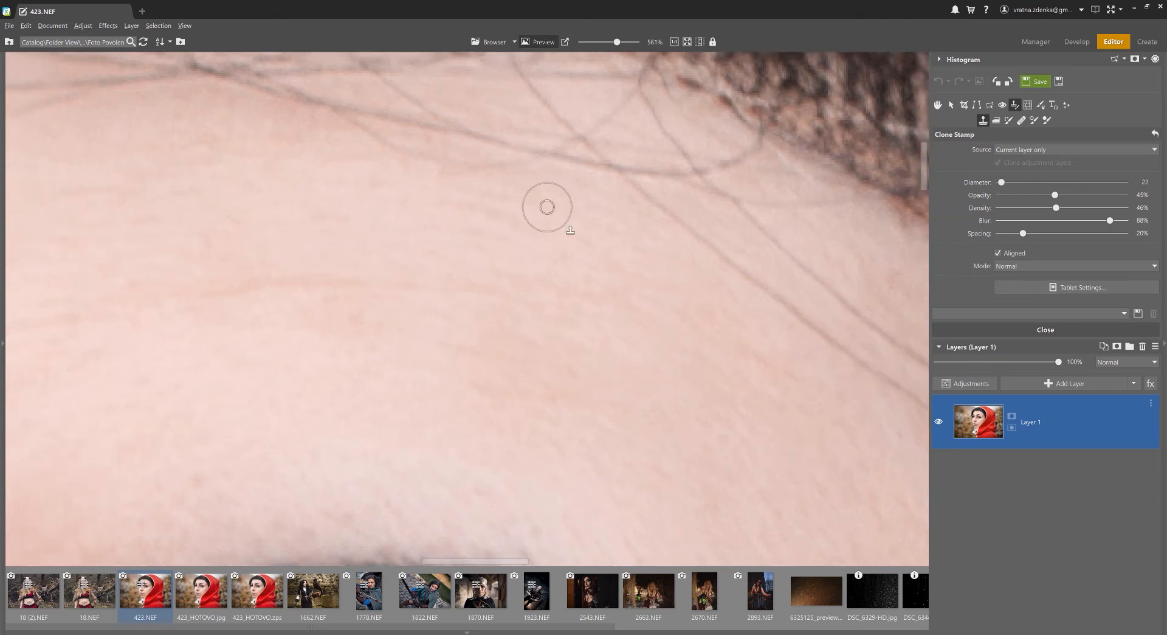
left_click_drag(363, 374, 506, 168)
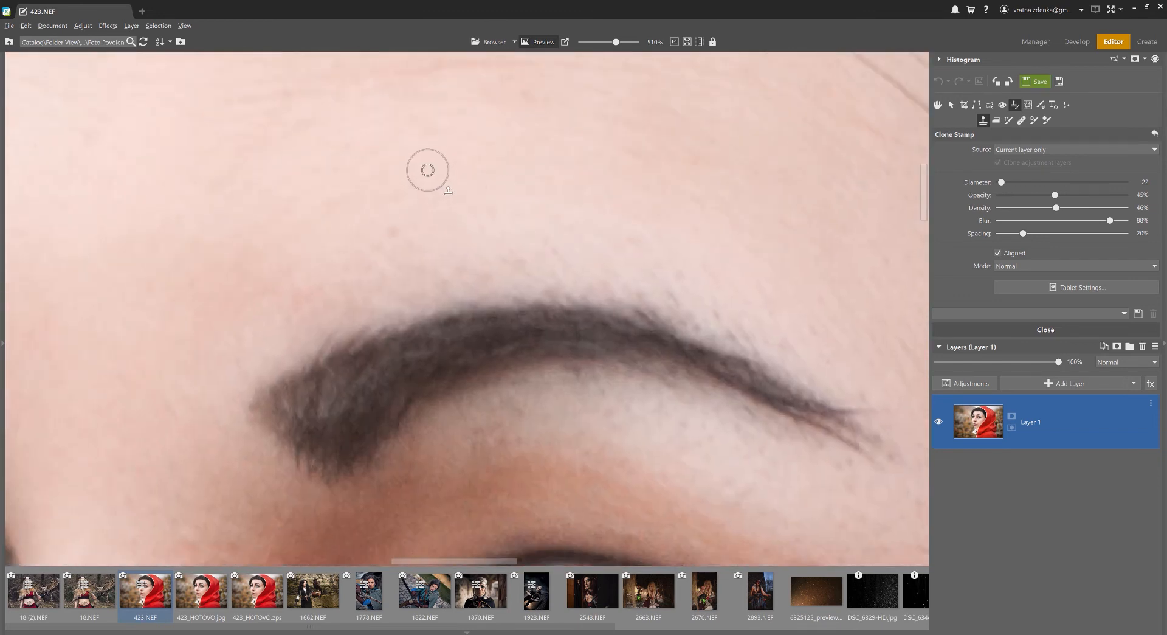
left_click(1011, 183)
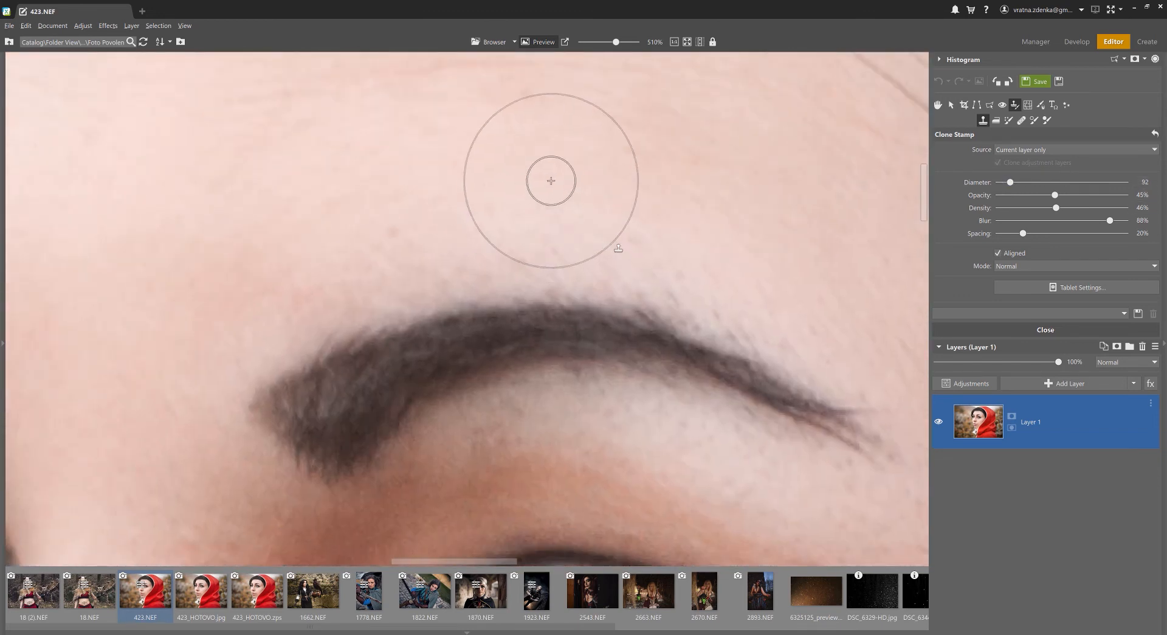
left_click_drag(1056, 195, 1125, 195)
left_click_drag(1056, 208, 1124, 208)
scroll(423, 143, "down", 2)
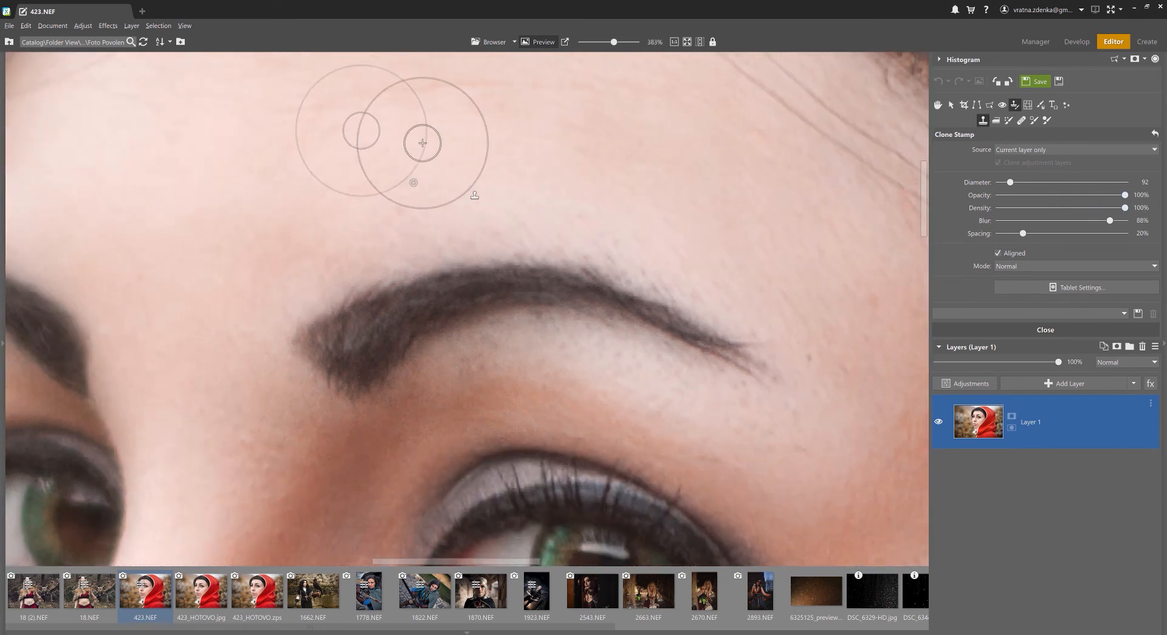
- Try cloning the eyebrow onto the forehead above it with the Clone Stamp, and undo the strokes
left_click(479, 289, "ctrl")
left_click(466, 128)
mouse_move(466, 128)
left_mouse_down()
mouse_move(592, 149)
mouse_move(661, 185)
left_mouse_up()
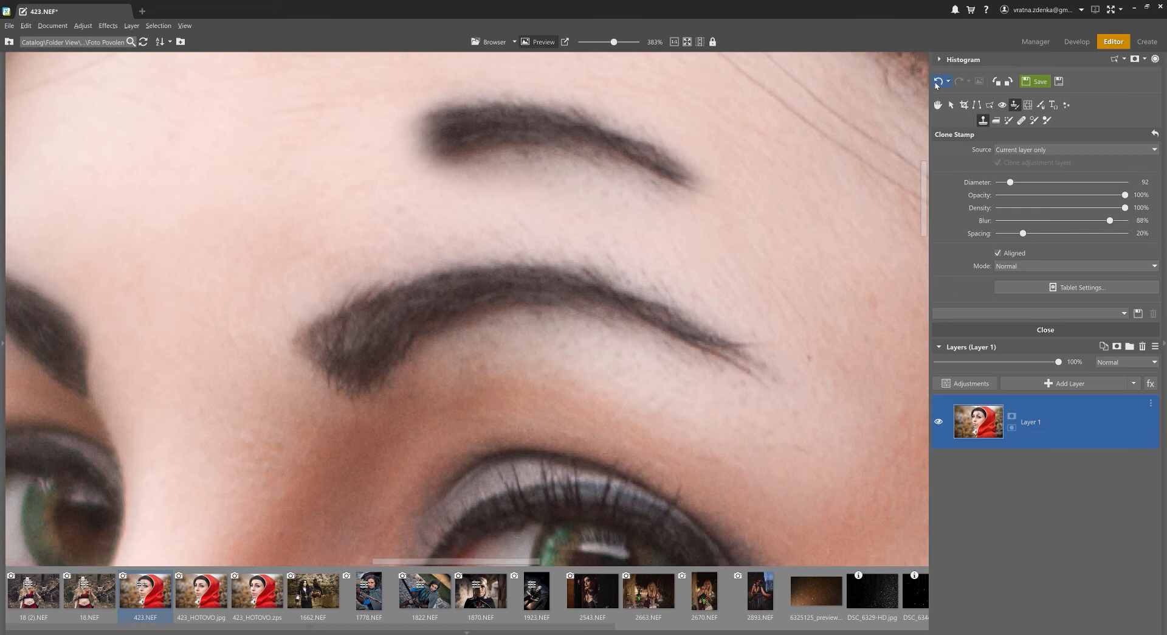
left_click(939, 81)
left_click(938, 81)
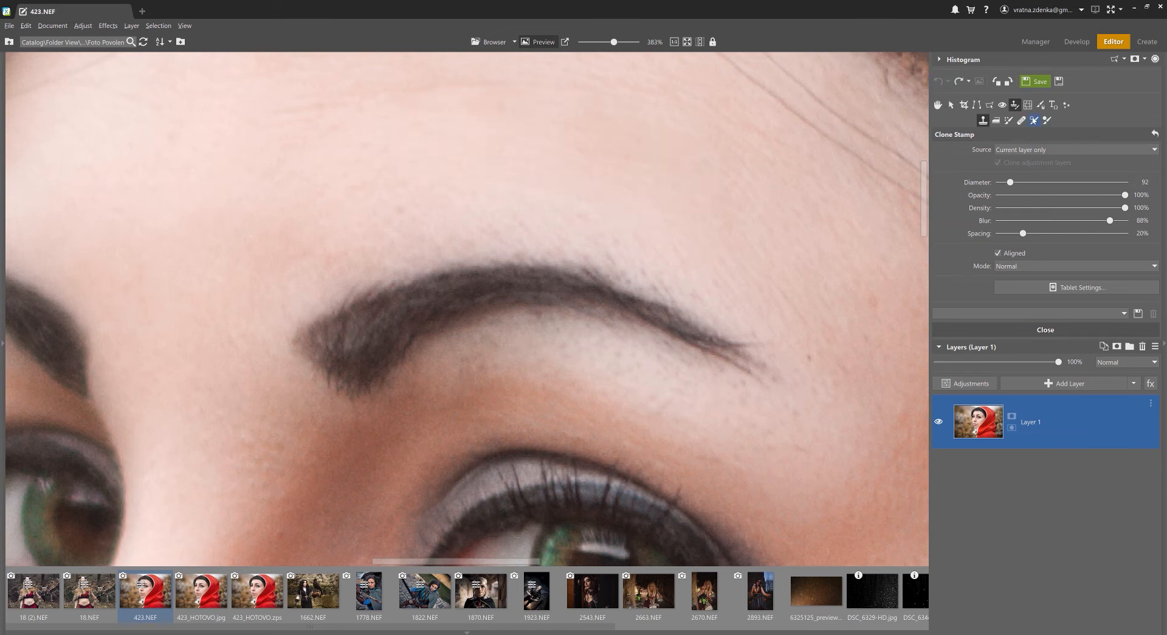
- Try the Healing Brush on the forehead using the eyebrow as the source, and undo the strokes
left_click(1021, 120)
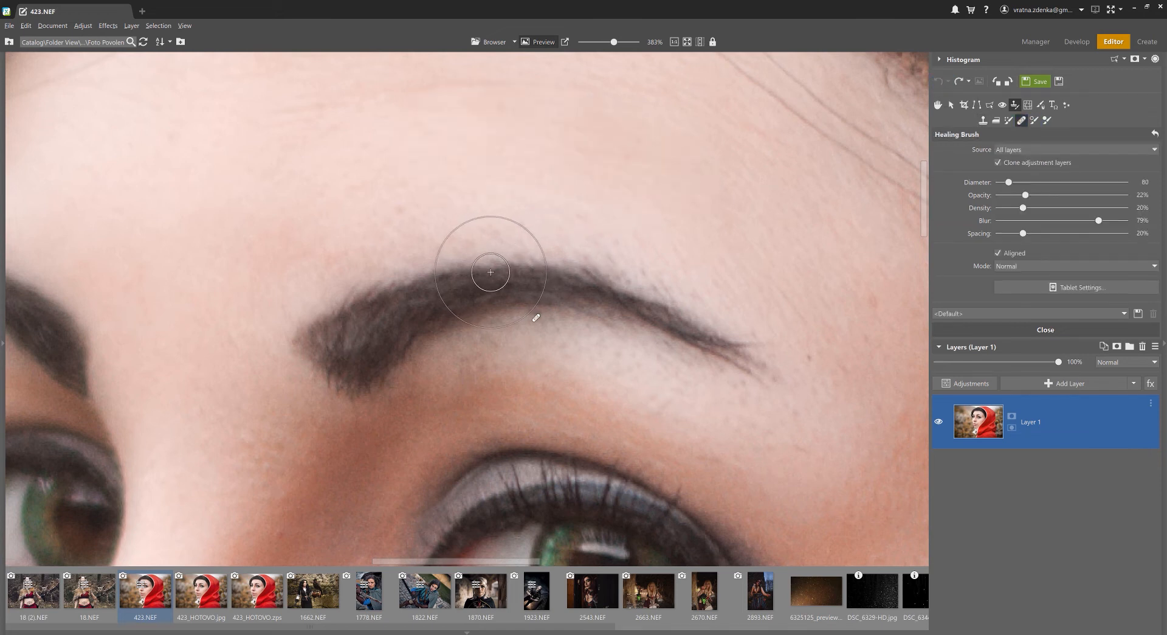
left_click(476, 296, "ctrl")
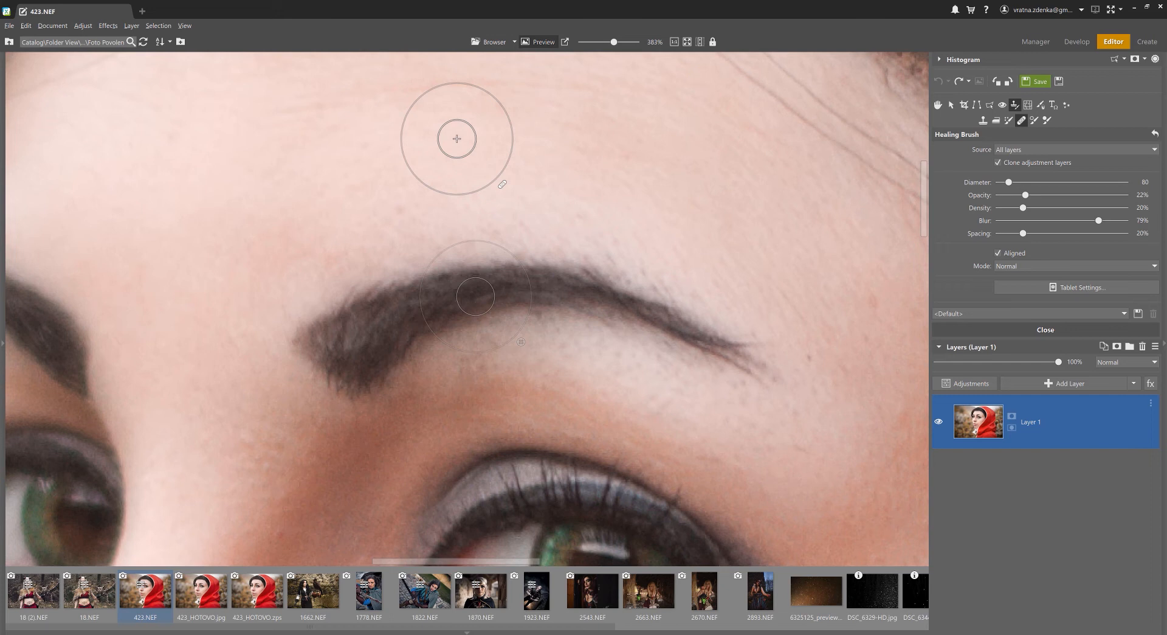
left_click(457, 139)
left_click(457, 139)
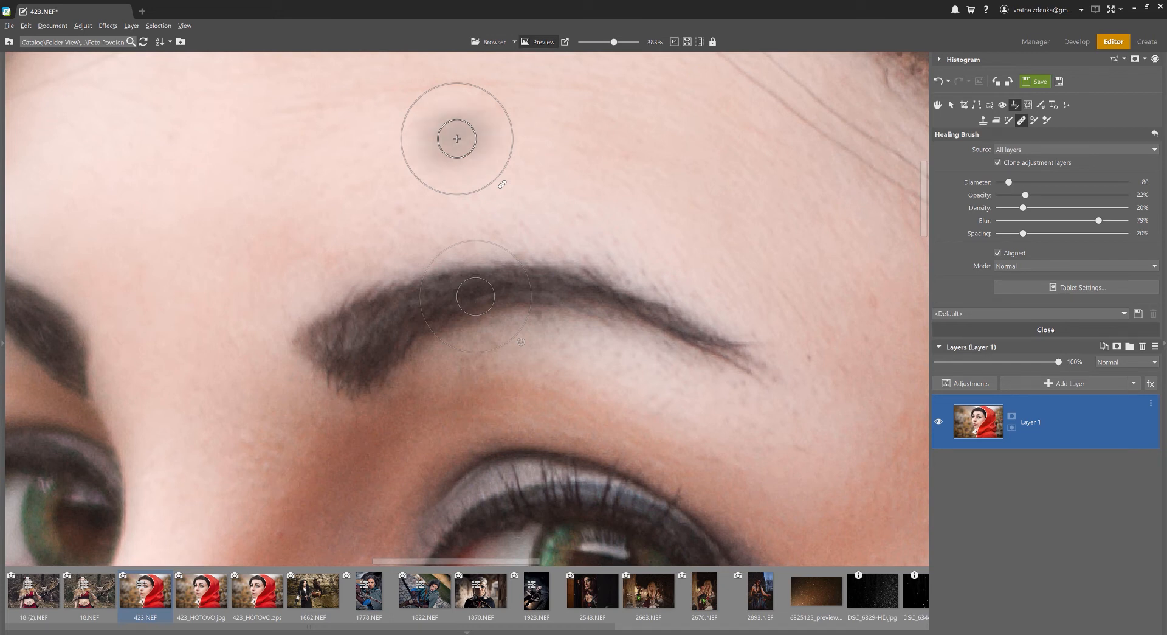
left_click_drag(568, 137, 469, 140)
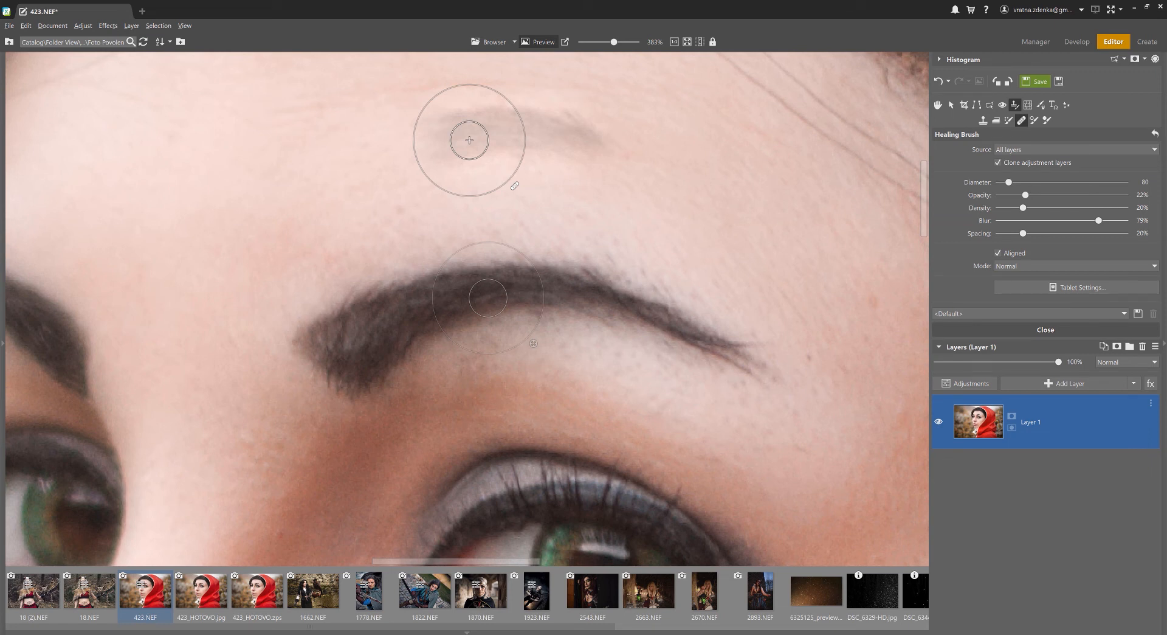
left_click(939, 81)
left_click(940, 81)
- Try healing above the eyebrow from forehead skin with diameter 25 and opacity raised to 64%, undo it, and fit the photo in view
scroll(555, 198, "up", 2)
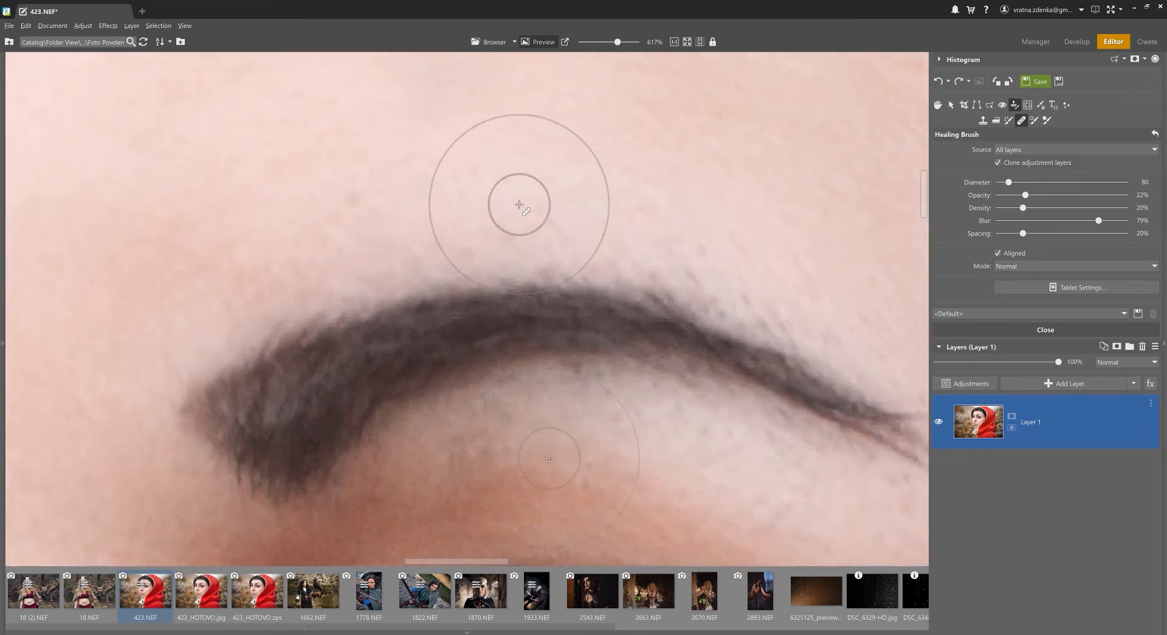
scroll(538, 171, "down", 11)
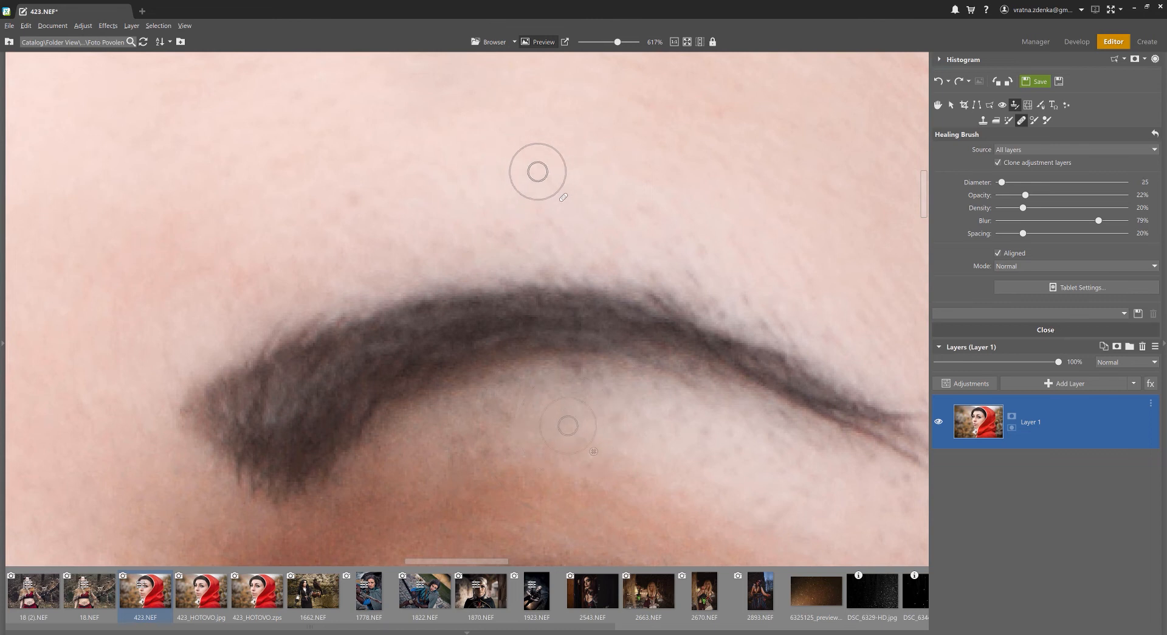
left_click(533, 134, "ctrl")
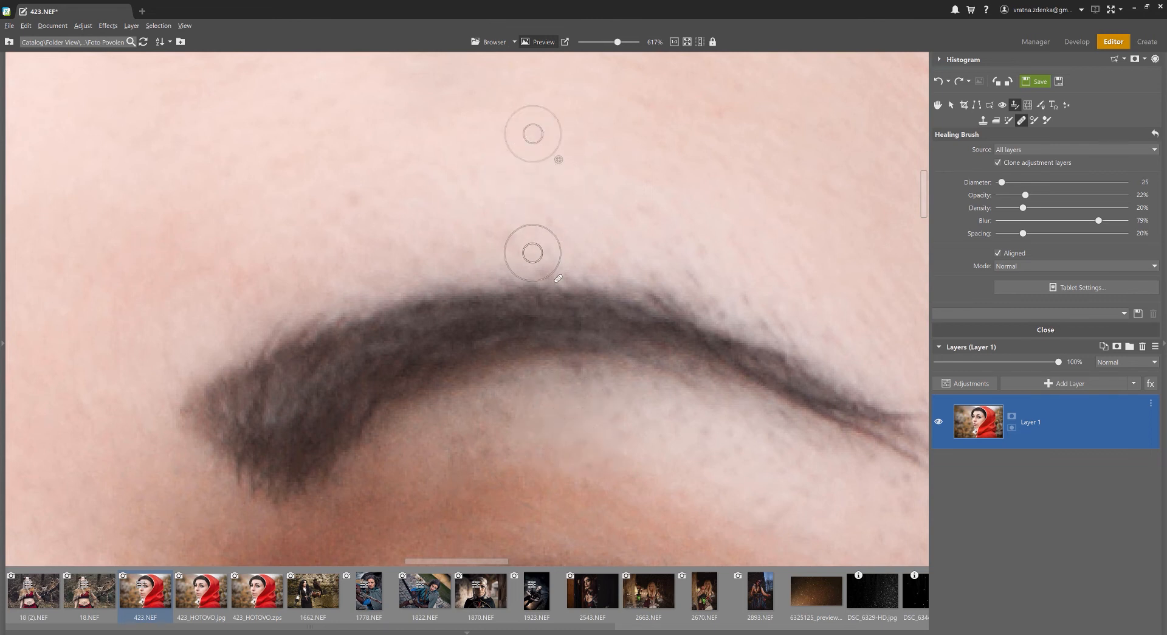
mouse_move(532, 252)
left_mouse_down()
mouse_move(664, 263)
mouse_move(489, 254)
left_mouse_up()
left_click(1073, 197)
mouse_move(547, 249)
left_mouse_down()
mouse_move(509, 249)
mouse_move(667, 230)
left_mouse_up()
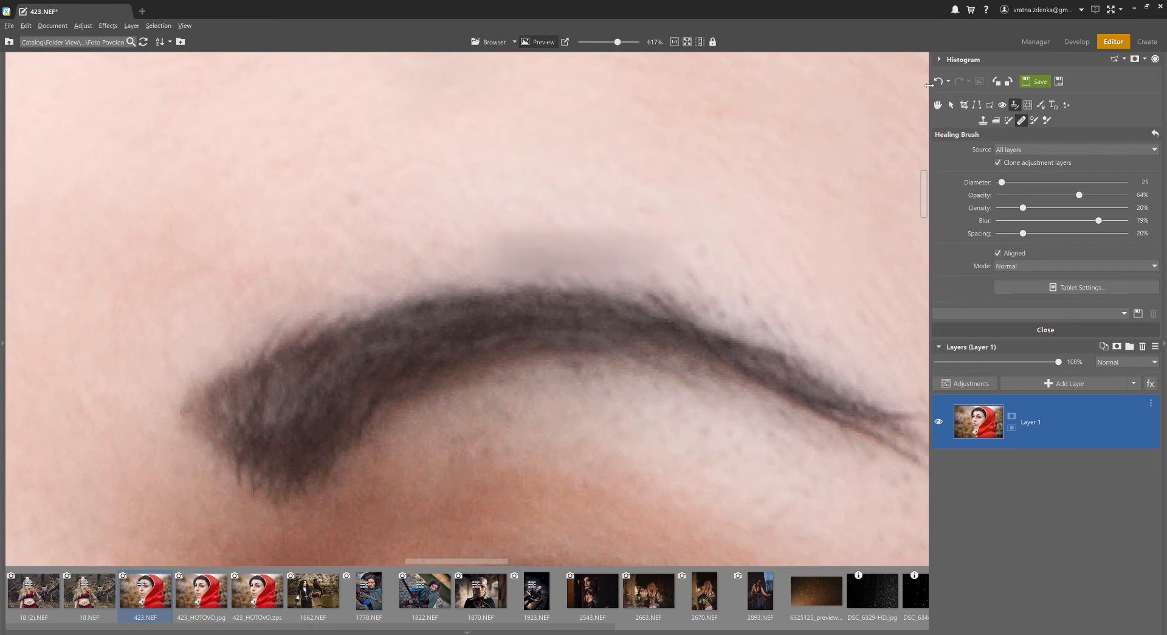
left_click(940, 81)
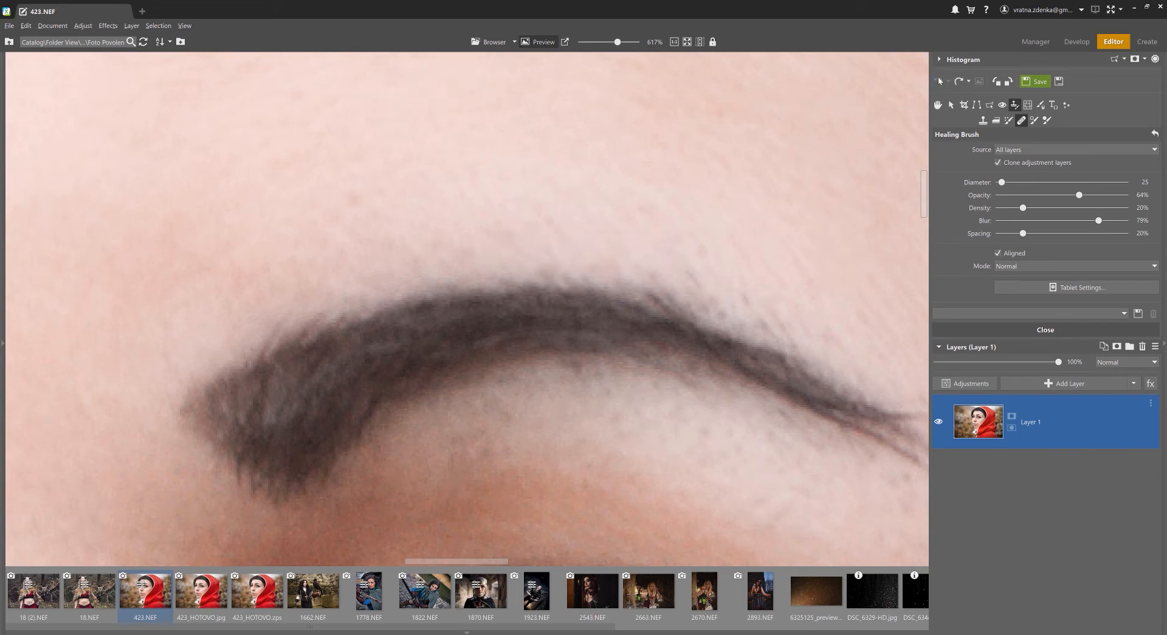
left_click(687, 41)
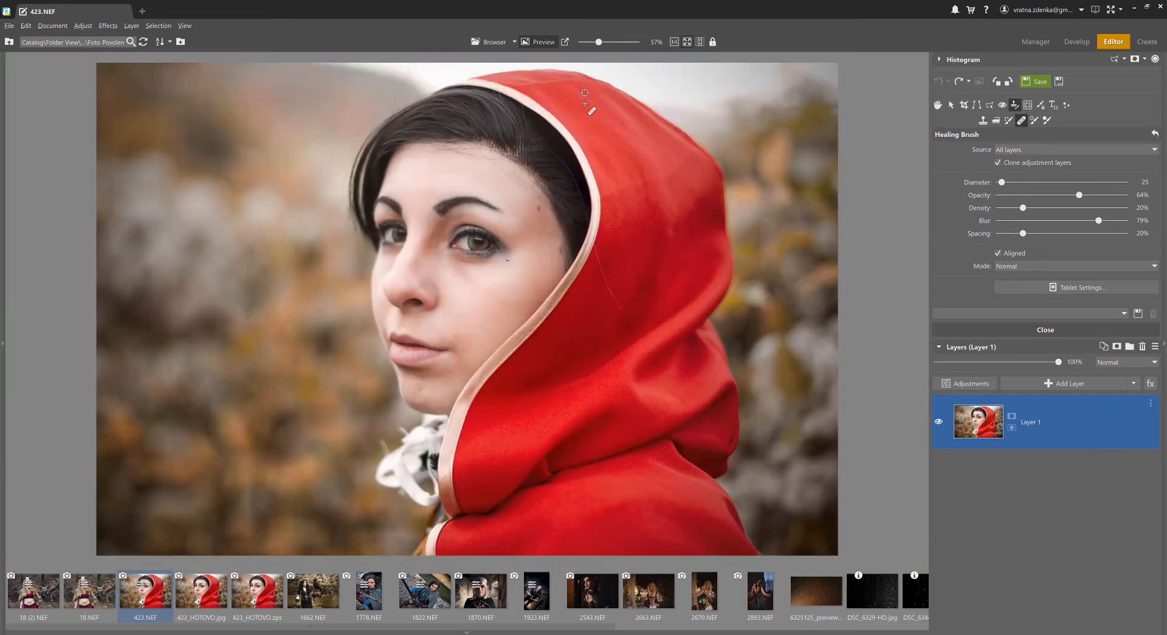
- Switch to the Clone Stamp and set its diameter to 6 for removing the fine loose hairs on the forehead
scroll(428, 147, "up", 8)
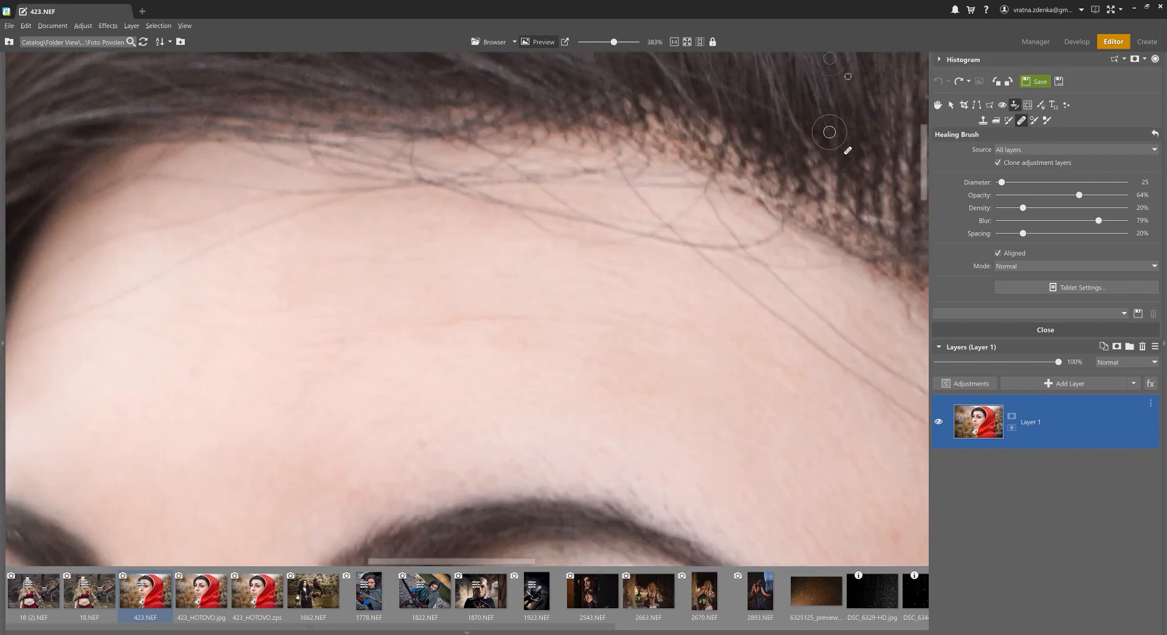
left_click(983, 119)
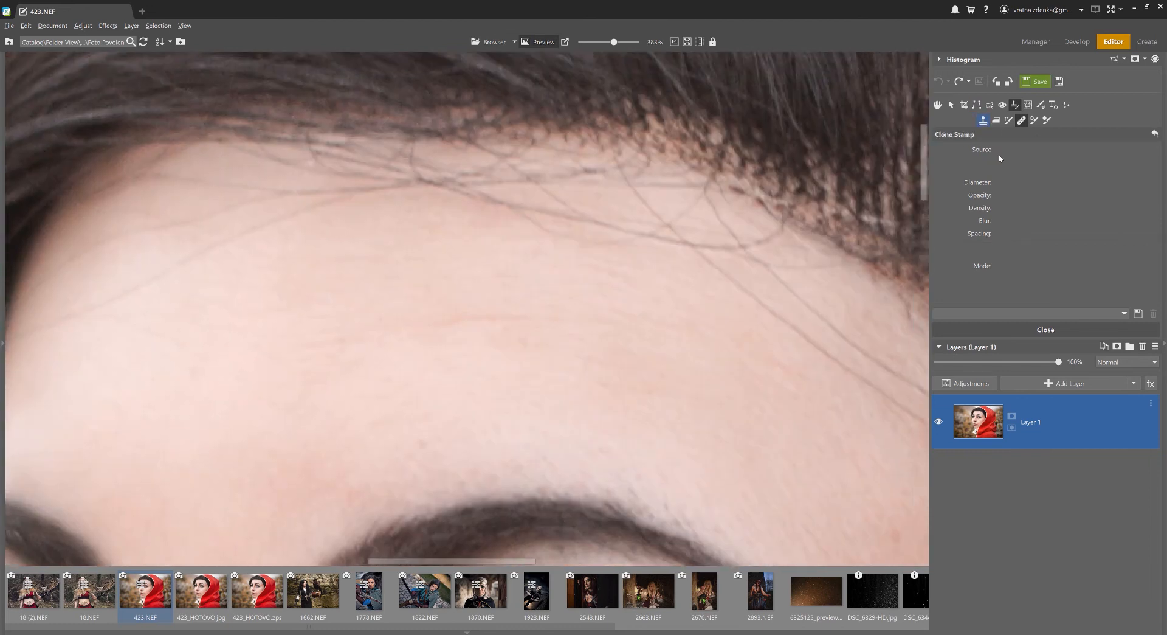
left_click_drag(1005, 184, 1002, 182)
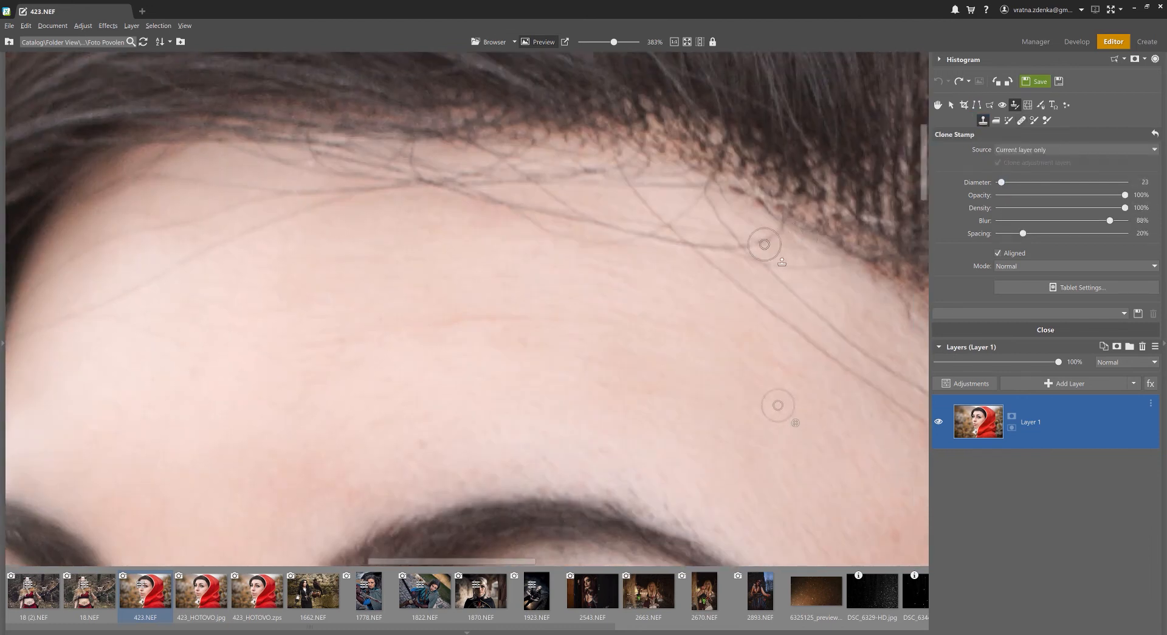
scroll(770, 267, "up", 2)
scroll(770, 267, "up", 1)
left_click_drag(746, 305, 513, 265)
scroll(485, 280, "down", 5)
scroll(464, 261, "up", 2)
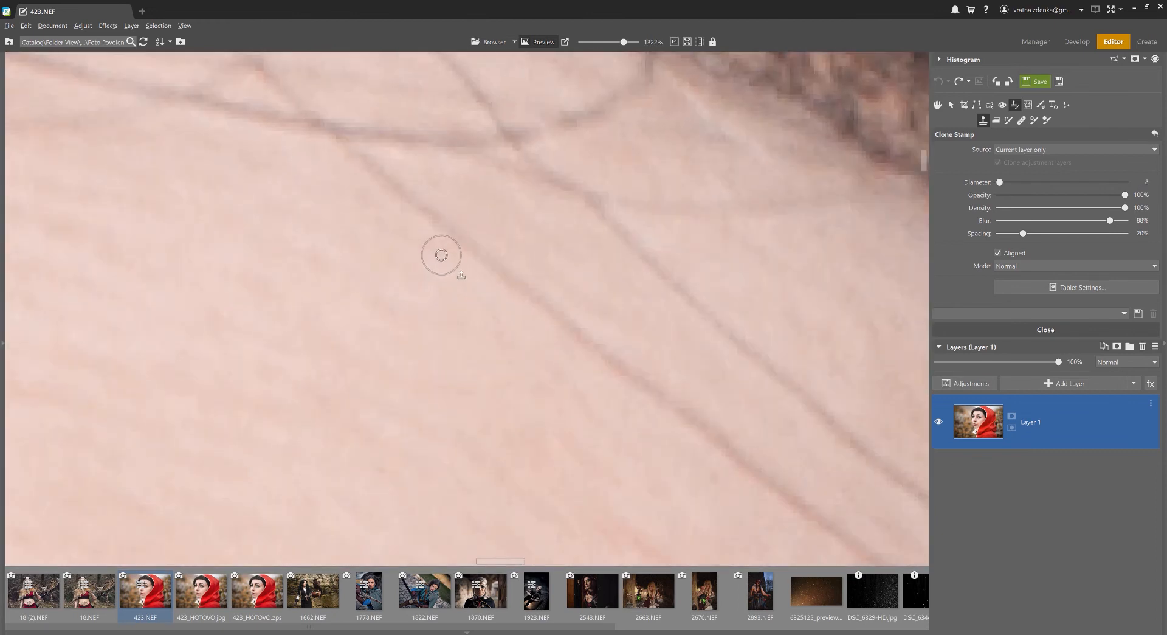
scroll(478, 259, "down", 2)
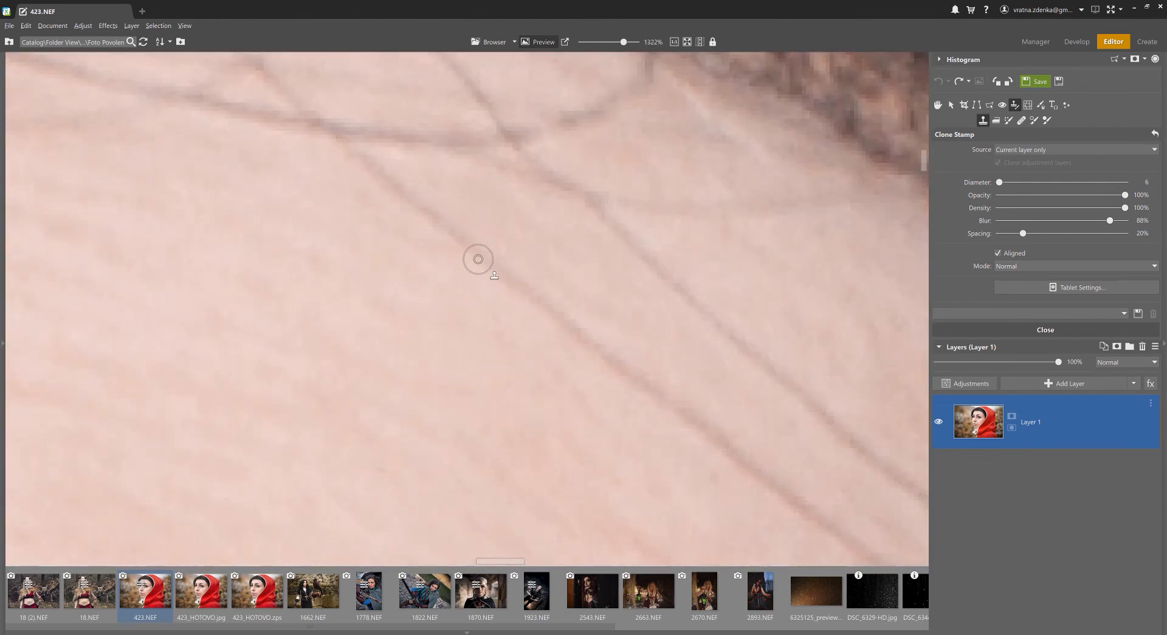
left_click_drag(471, 237, 519, 257)
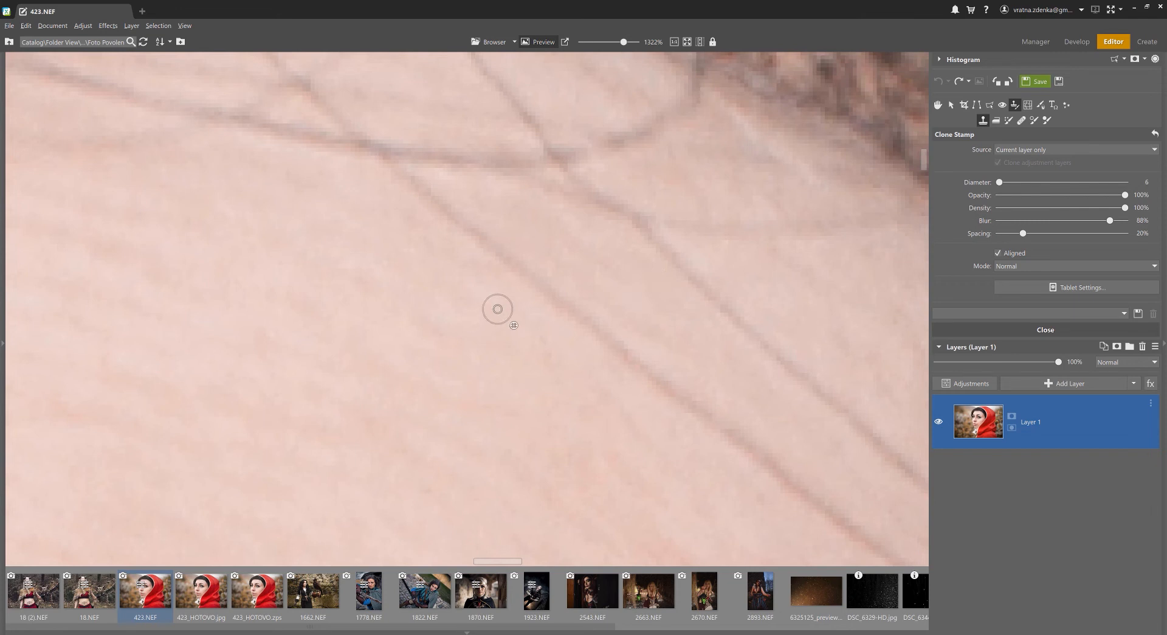
- Clone nearby clean skin over the lower loose hair crossing the forehead, with the source aligned to the brush
left_click(497, 309, "ctrl")
mouse_move(531, 275)
left_mouse_down()
mouse_move(588, 310)
mouse_move(590, 332)
mouse_move(546, 301)
left_mouse_up()
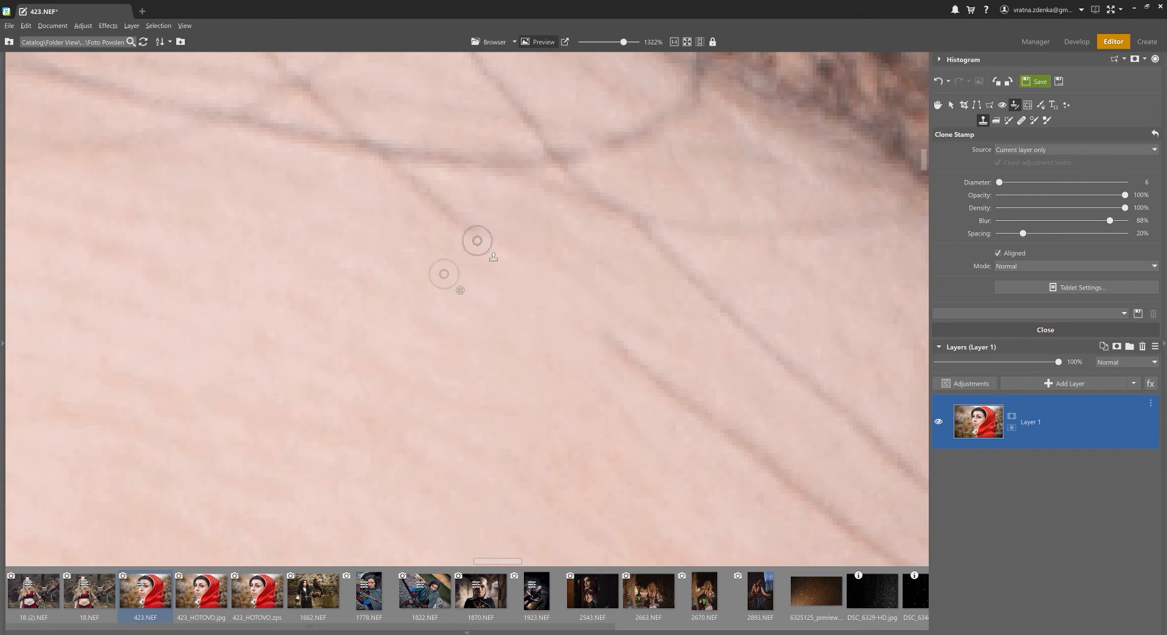
left_click_drag(597, 334, 701, 397)
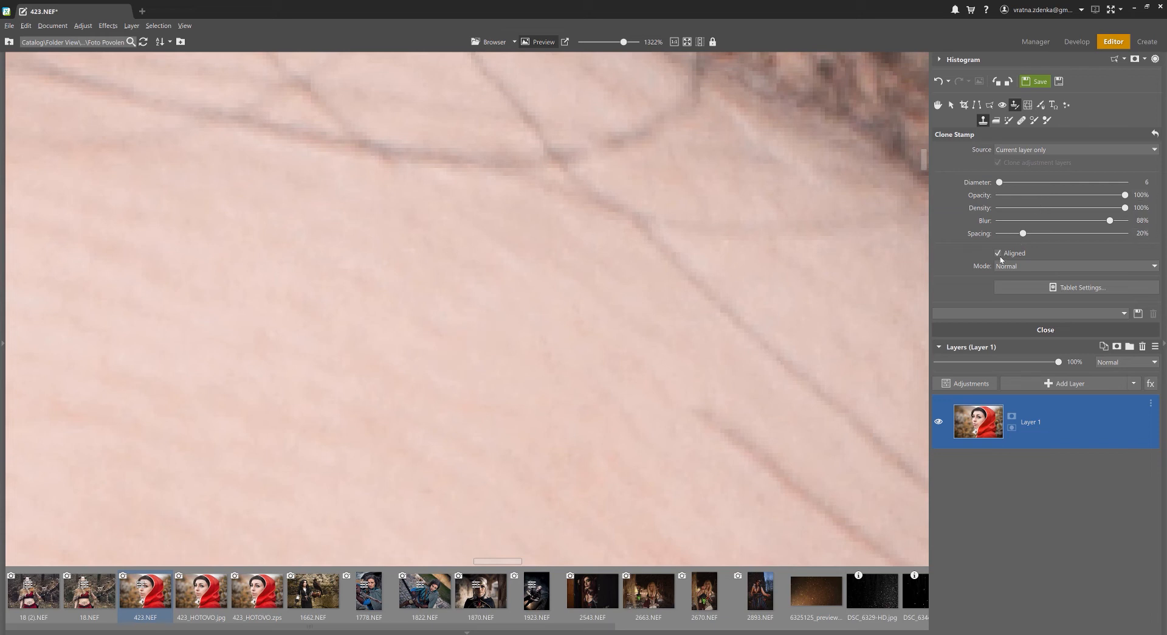
- Try dabbing over the rest of the hair with Aligned turned off, and turn Aligned back on
left_click(999, 254)
left_click(784, 469)
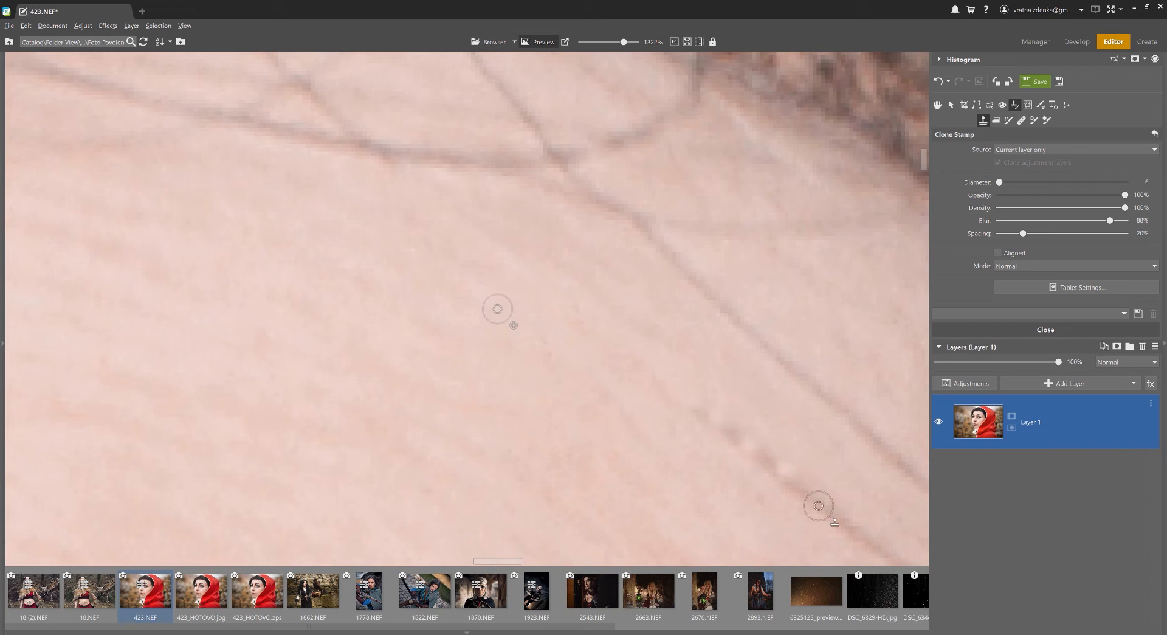
left_click(811, 499)
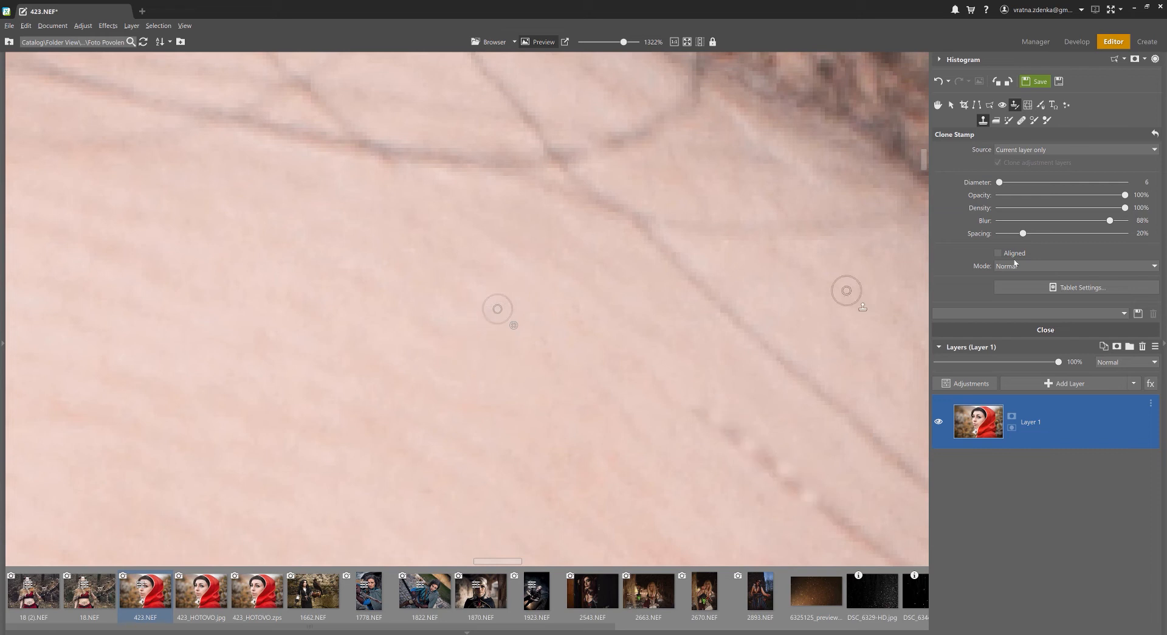
left_click(998, 253)
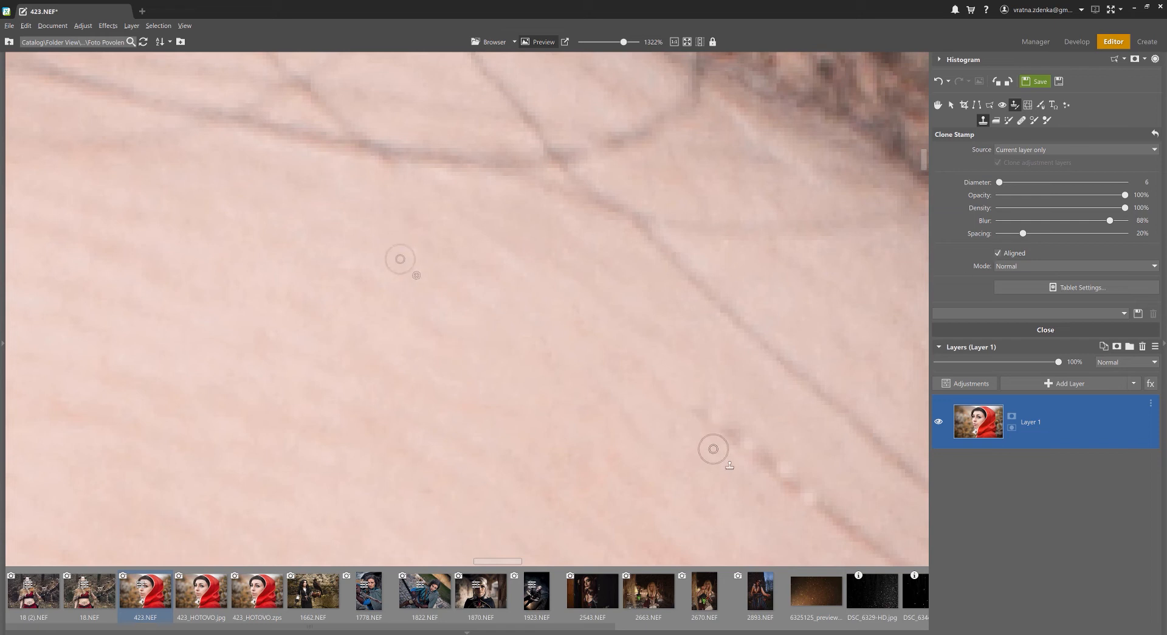
- Sample skin beside the spotty remains of the lower hair and clone over them
left_click(680, 456, "ctrl")
left_click(708, 415)
left_click(735, 443)
left_click(794, 481)
left_click_drag(825, 498, 627, 352)
- Clone skin over the continuation of the lower loose hair toward the hairline by the temple
left_click(539, 349, "ctrl")
mouse_move(566, 313)
left_mouse_down()
mouse_move(714, 422)
mouse_move(483, 260)
mouse_move(633, 371)
mouse_move(499, 244)
mouse_move(563, 296)
mouse_move(733, 391)
mouse_move(477, 256)
left_mouse_up()
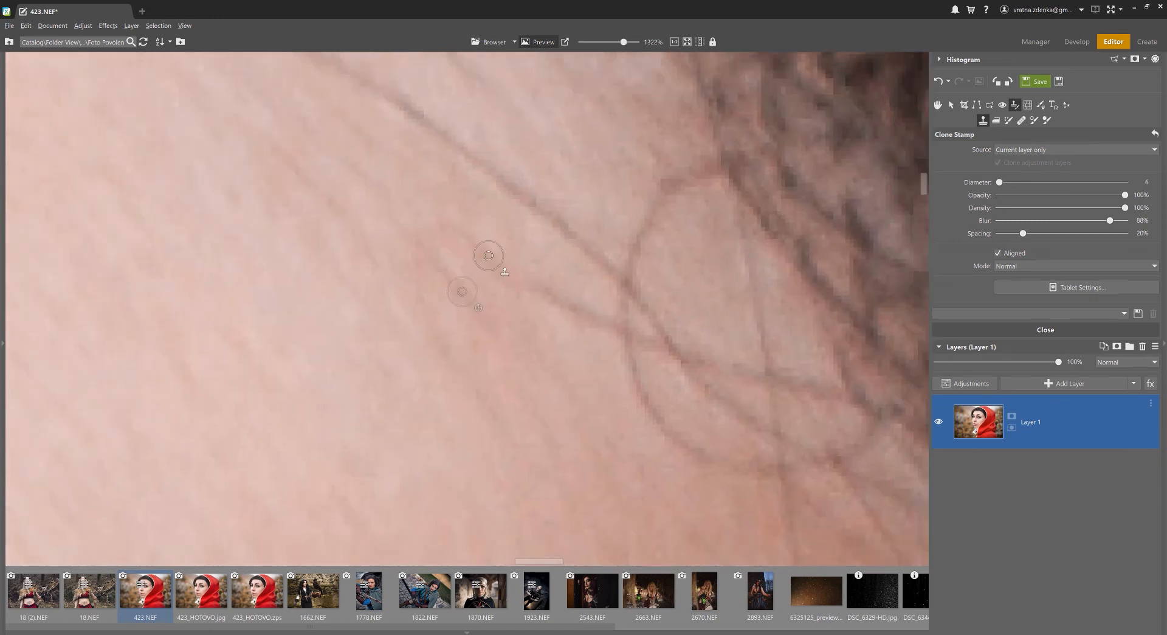
mouse_move(594, 348)
left_mouse_down()
mouse_move(647, 391)
mouse_move(698, 464)
mouse_move(417, 272)
left_mouse_up()
left_click_drag(466, 314, 533, 332)
scroll(398, 281, "down", 8)
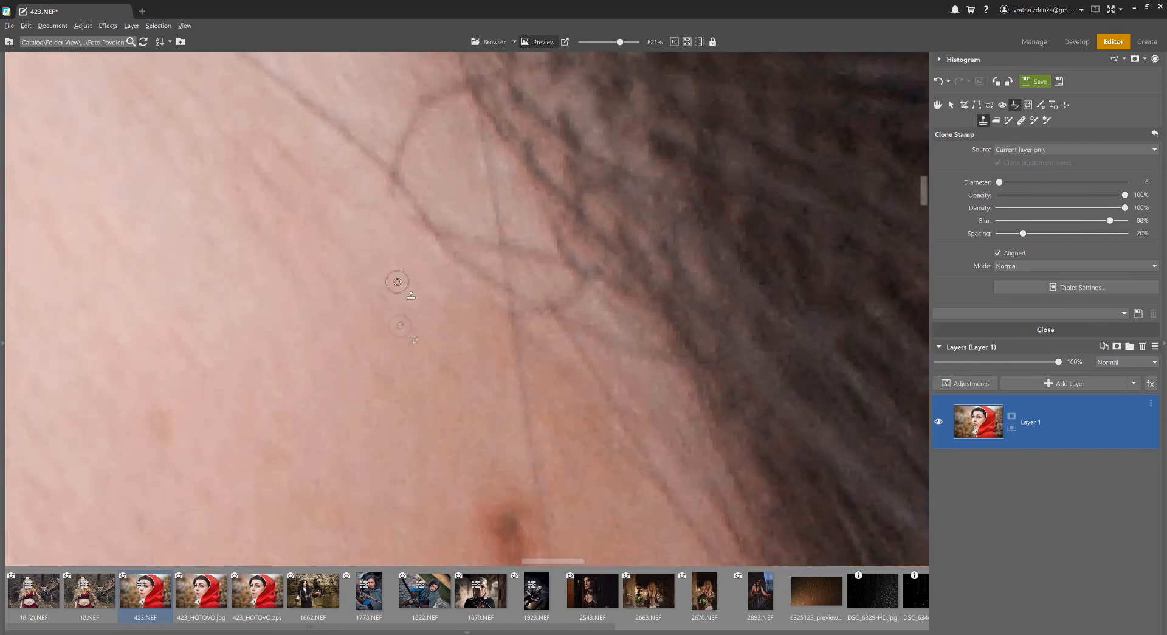
scroll(419, 289, "up", 9)
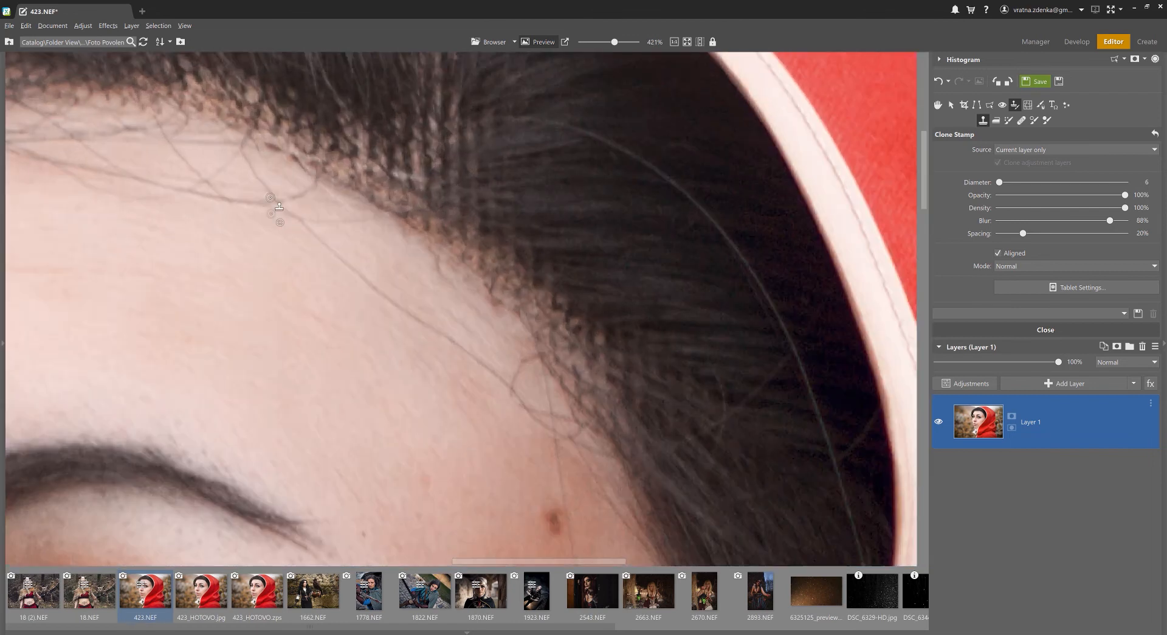
- Clone freshly sampled forehead skin over the upper loose hair running toward the hairline
scroll(337, 271, "down", 3)
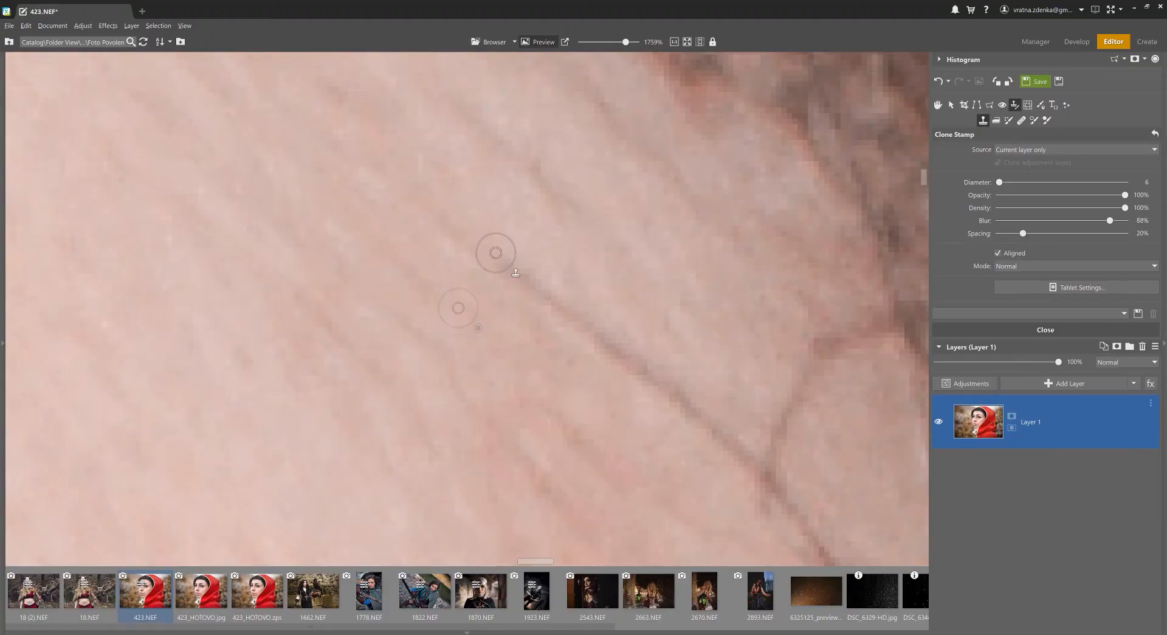
scroll(456, 206, "down", 4)
scroll(412, 257, "up", 5)
left_click(402, 285, "ctrl")
mouse_move(470, 222)
left_mouse_down()
mouse_move(556, 287)
mouse_move(631, 374)
mouse_move(564, 227)
left_mouse_up()
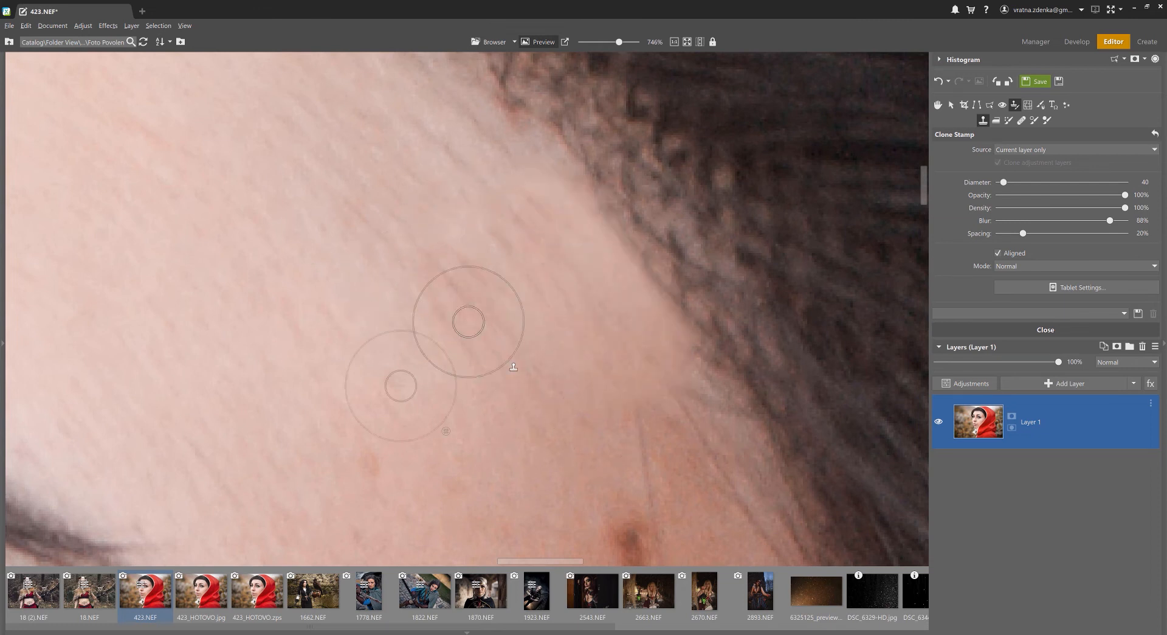
- Clone skin over the brown mole on the temple with the Clone Stamp at diameter 25
scroll(456, 313, "down", 9)
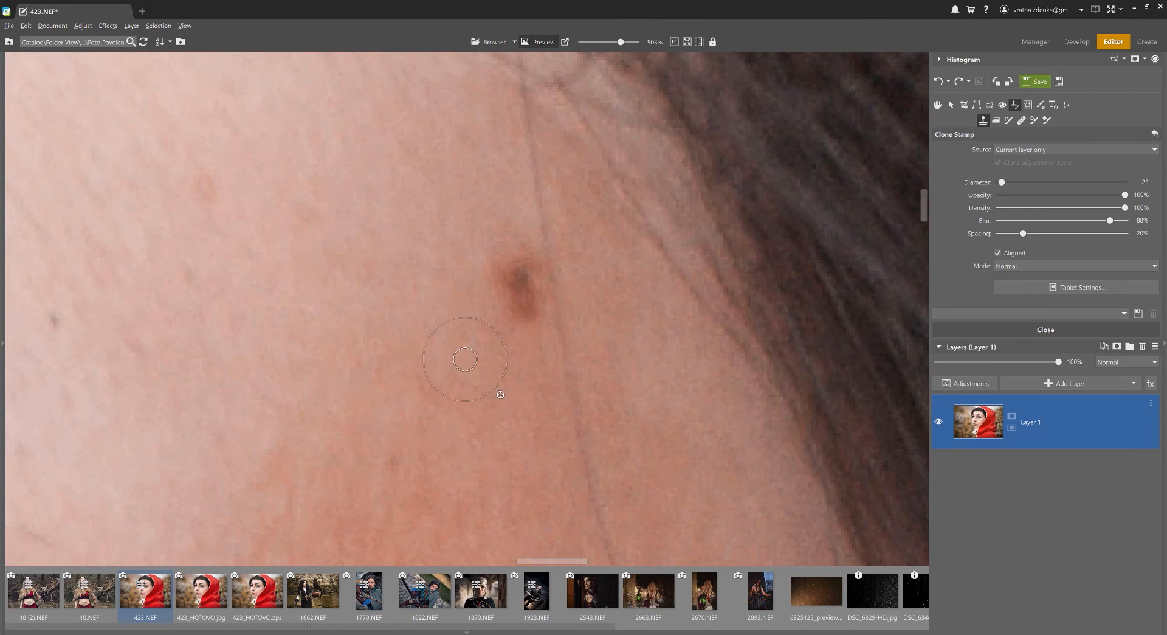
left_click_drag(524, 283, 515, 330)
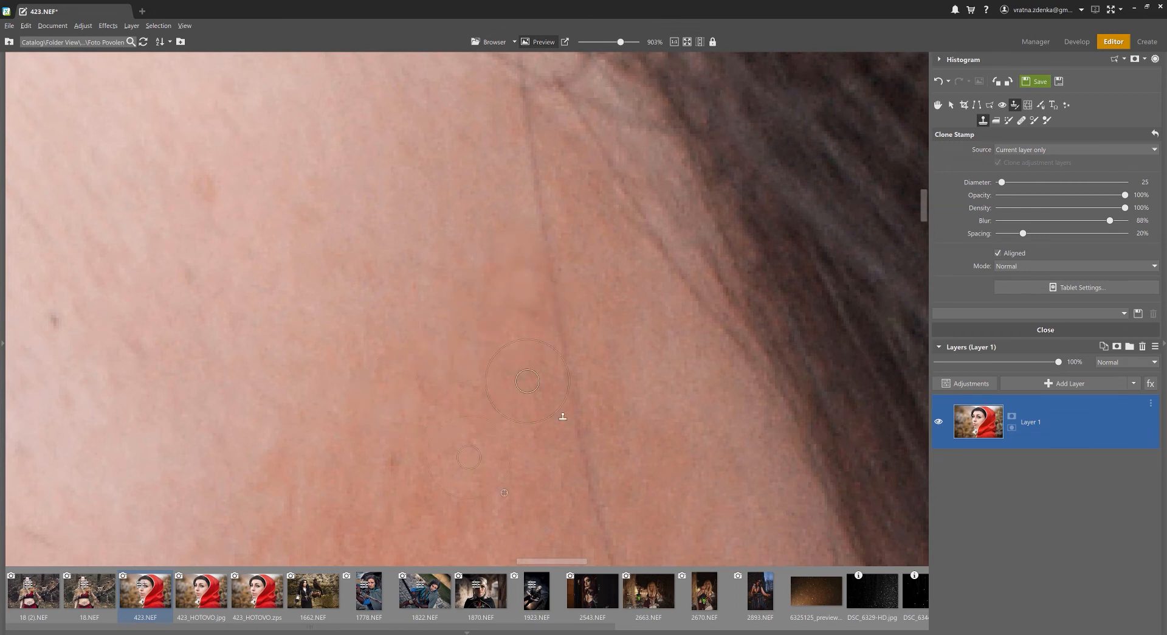
scroll(574, 390, "down", 5)
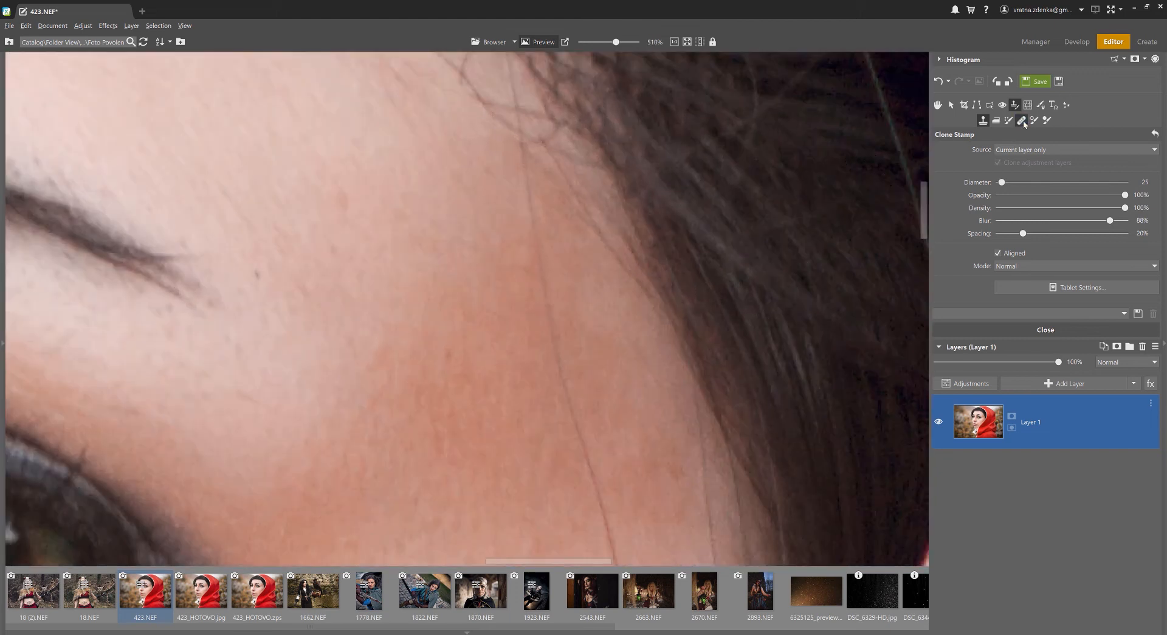
- Try the Healing Brush on the red blemish beside the hairline at diameter 25 and opacity 64%, and undo it
left_click(1024, 121)
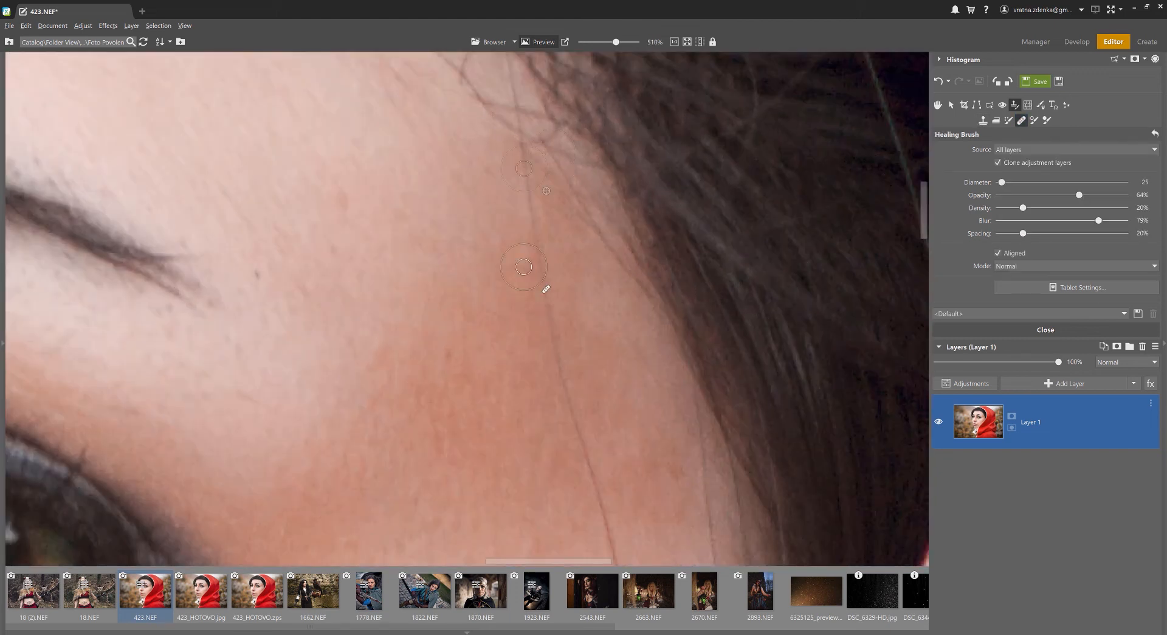
scroll(520, 327, "up", 5)
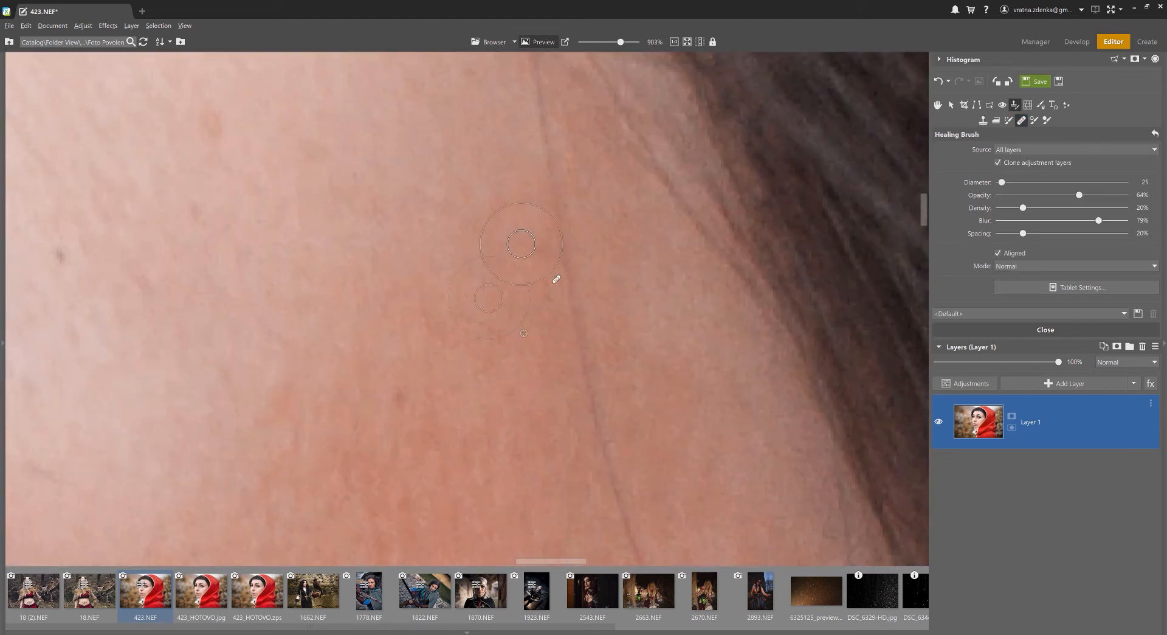
scroll(521, 244, "down", 9)
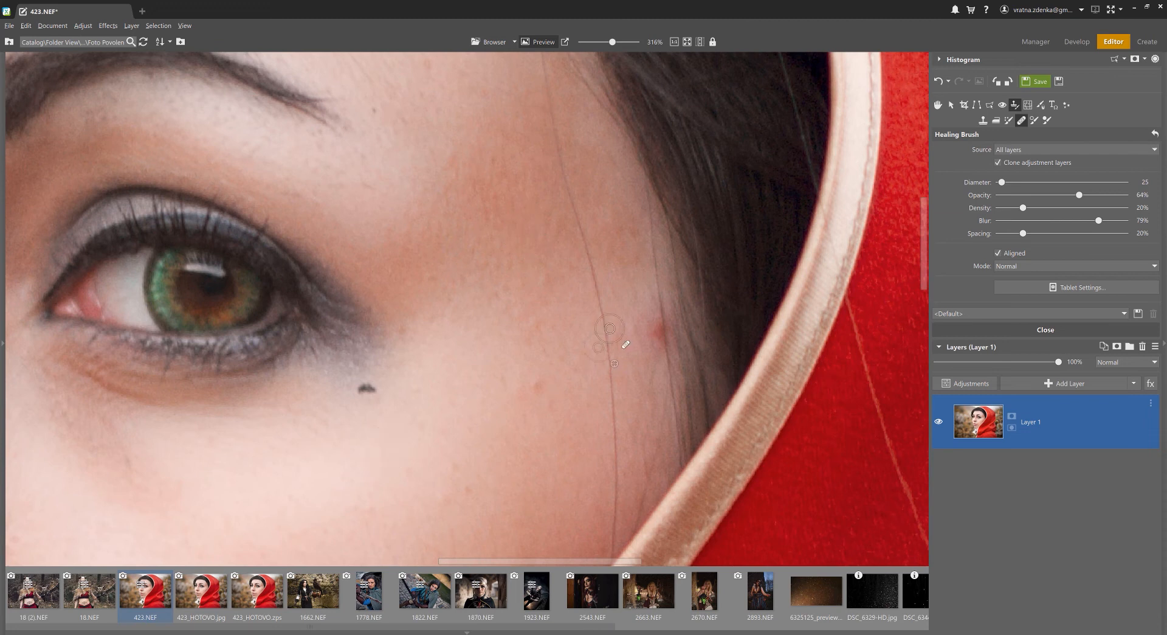
scroll(617, 385, "up", 8)
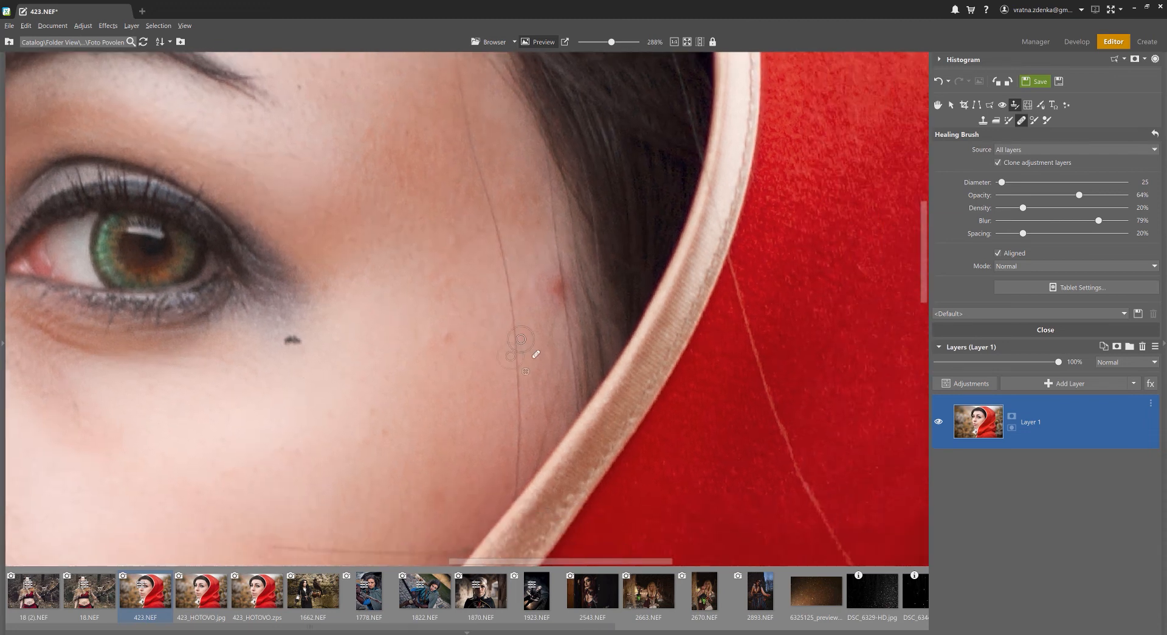
scroll(546, 350, "up", 2)
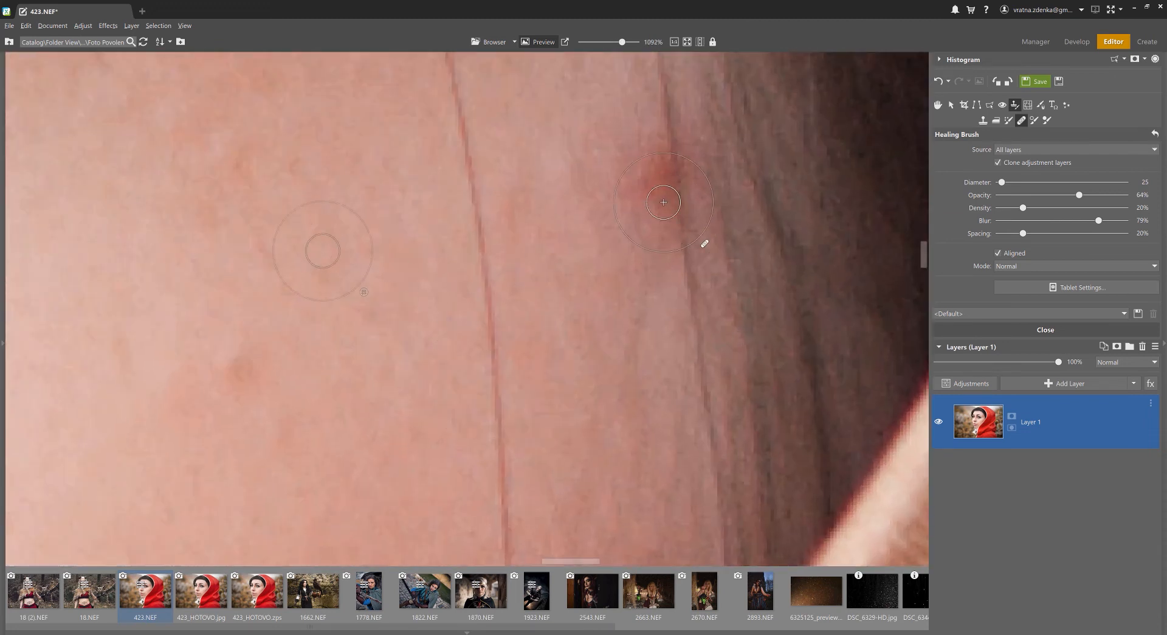
mouse_move(676, 243)
left_mouse_down()
mouse_move(656, 102)
mouse_move(709, 234)
mouse_move(700, 249)
mouse_move(657, 135)
mouse_move(686, 252)
mouse_move(656, 149)
left_mouse_up()
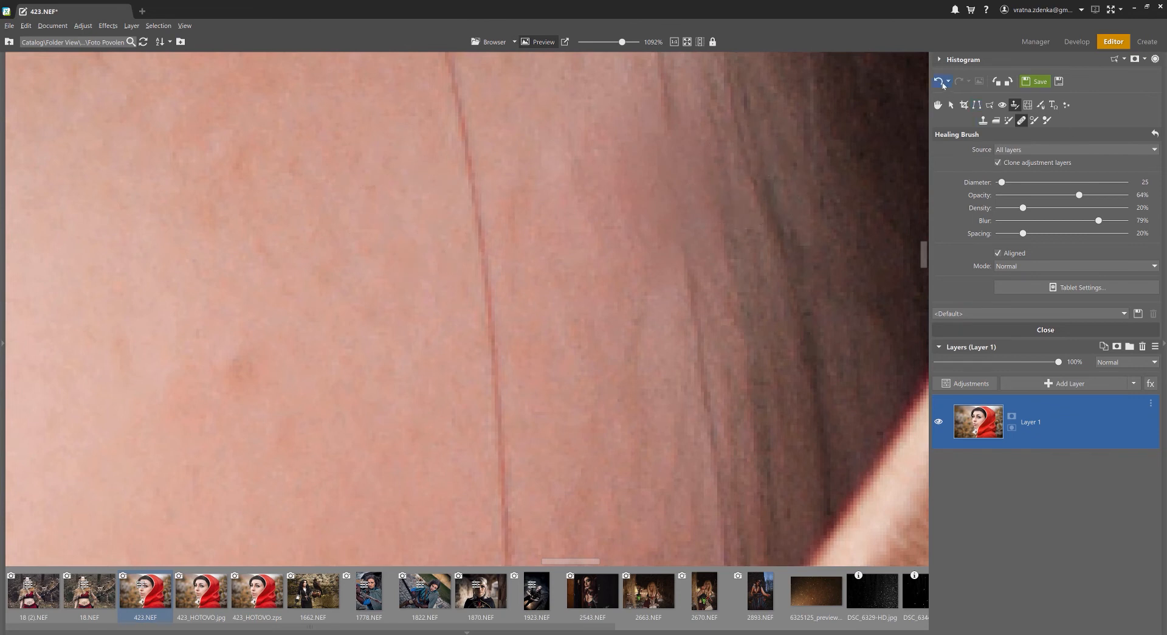
left_click(940, 81)
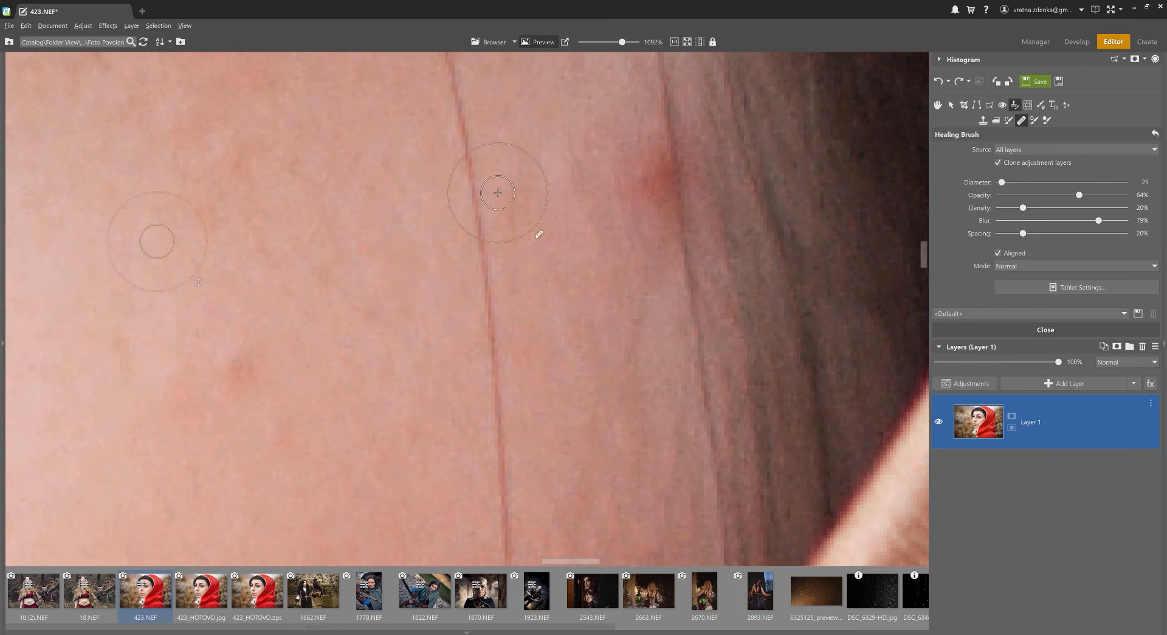
- Clone skin over the red blemish beside the hairline with the Clone Stamp at opacity 25% and density 32%
key("bracketright")
key("bracketright")
key("bracketright")
left_click(983, 121)
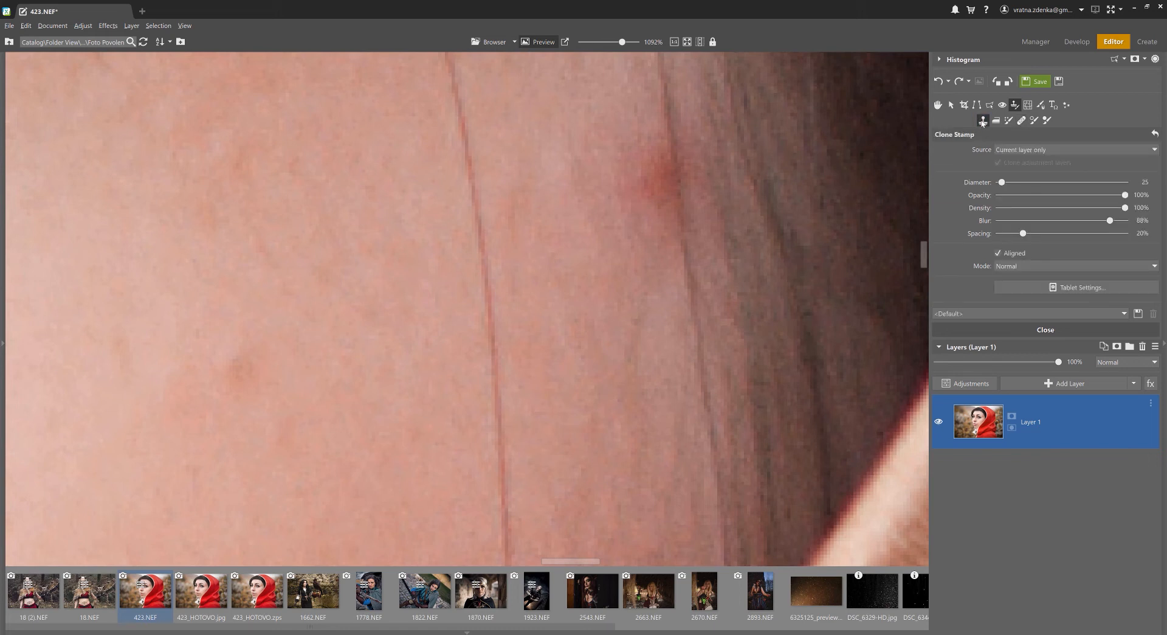
left_click(457, 250, "alt")
left_click(658, 184)
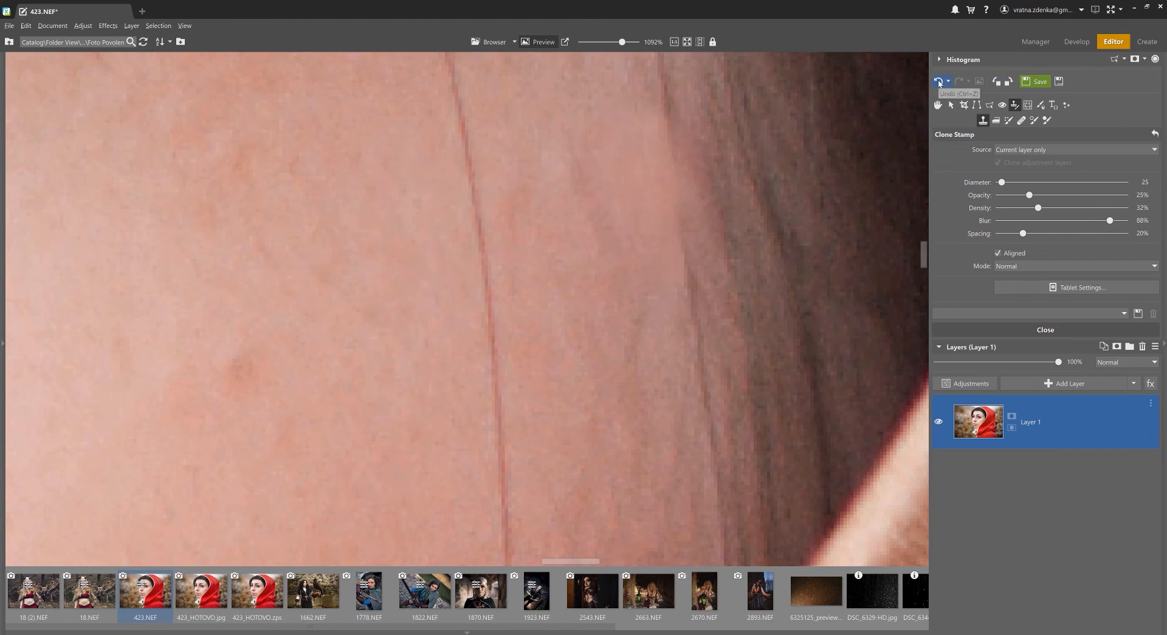
left_click(939, 82)
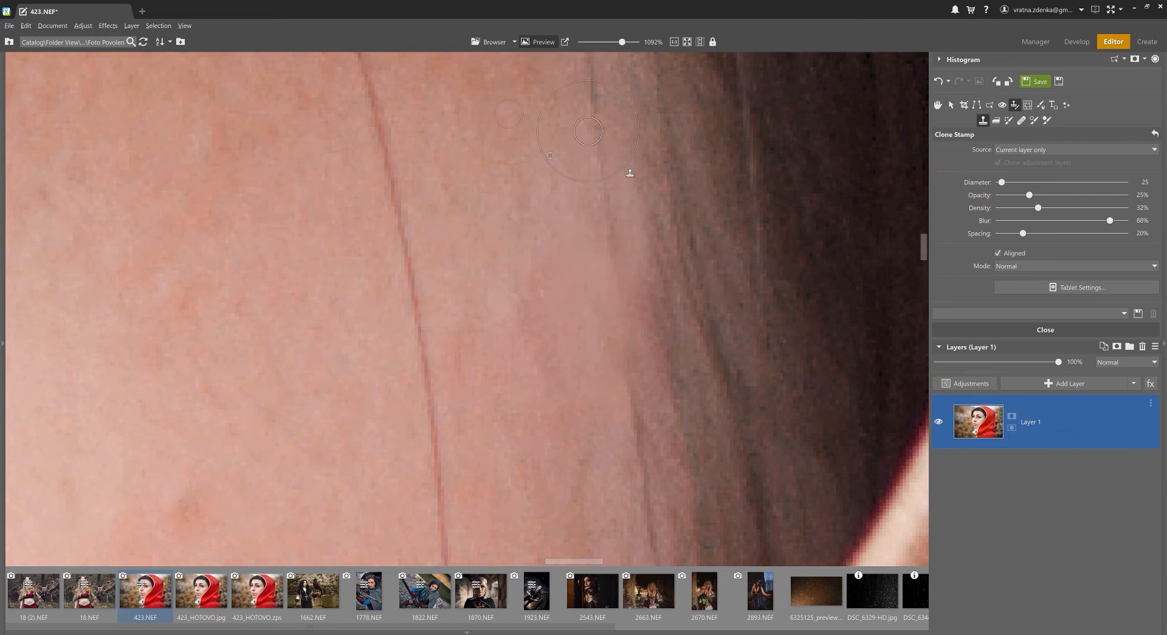
left_click_drag(633, 413, 647, 229)
- Heal the reddish spot on the cheek with the Healing Brush at diameter 40 and opacity 36%, sampling nearby skin
scroll(640, 229, "down", 7)
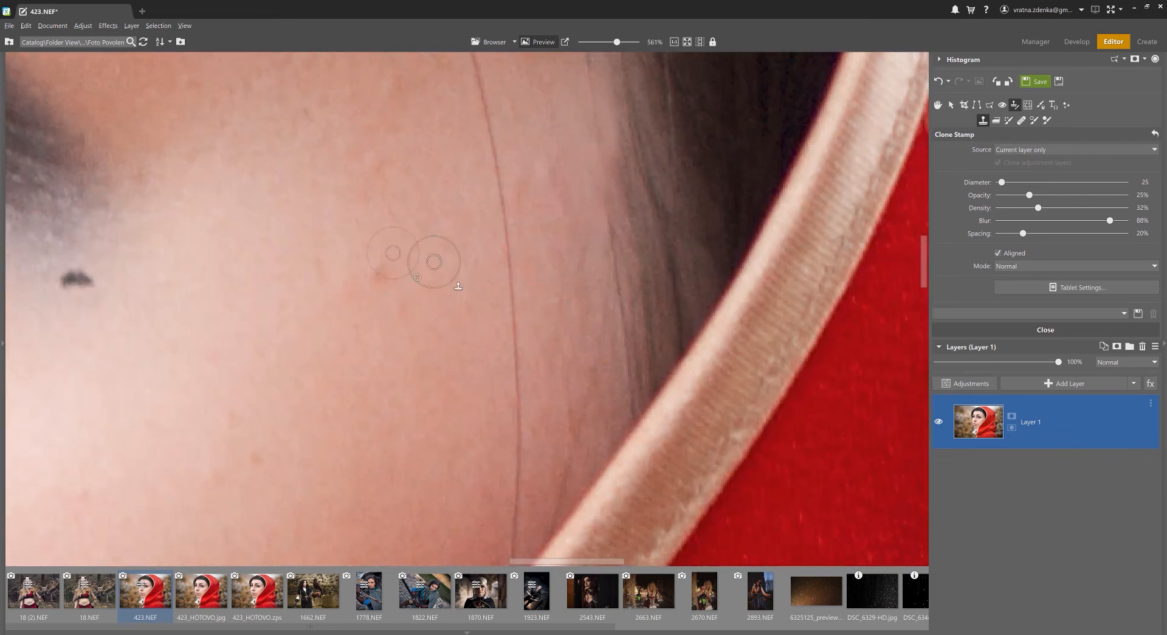
left_click_drag(432, 262, 591, 265)
scroll(526, 287, "up", 6)
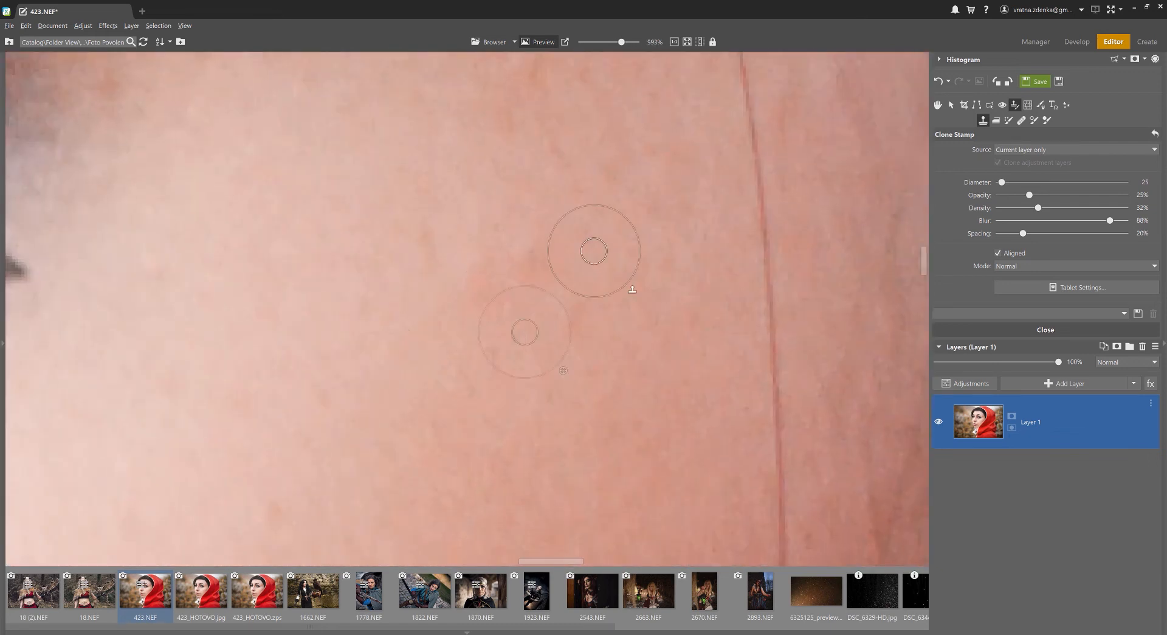
left_click(1022, 120)
left_click(447, 347, "ctrl")
left_click(527, 271)
- Heal the dark spot on the chin with the Healing Brush at diameter 40 and opacity 36%, sampling nearby skin
scroll(404, 333, "down", 1)
scroll(404, 333, "down", 2)
left_click_drag(389, 319, 808, 149)
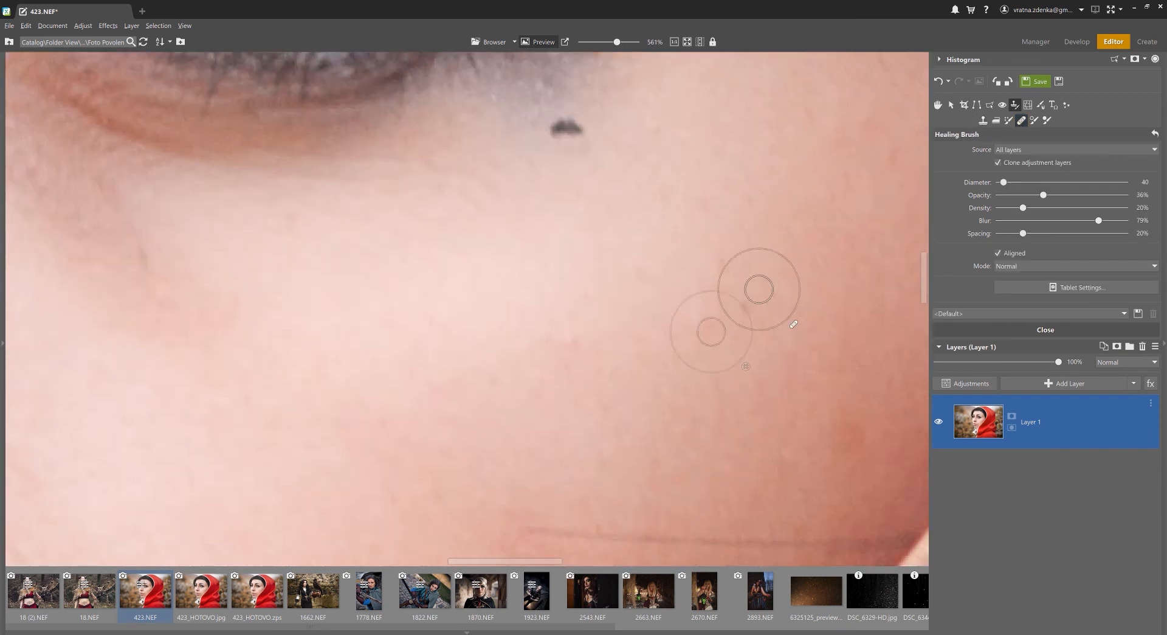
left_click_drag(532, 408, 794, 73)
scroll(794, 85, "down", 3)
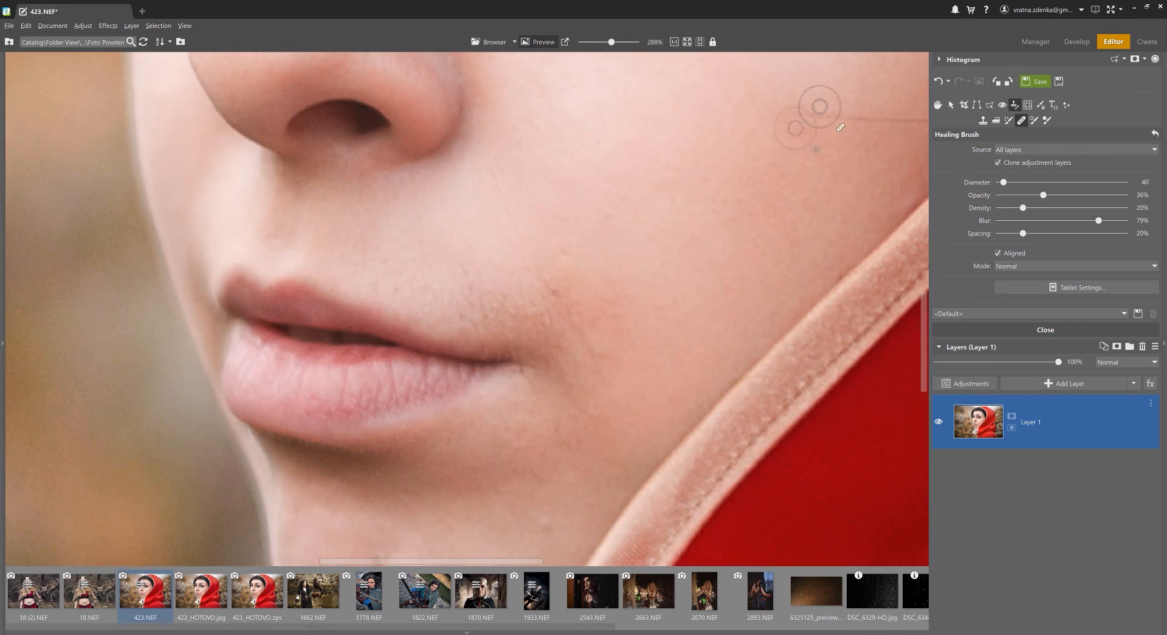
scroll(534, 499, "up", 3)
left_click_drag(534, 499, 634, 182)
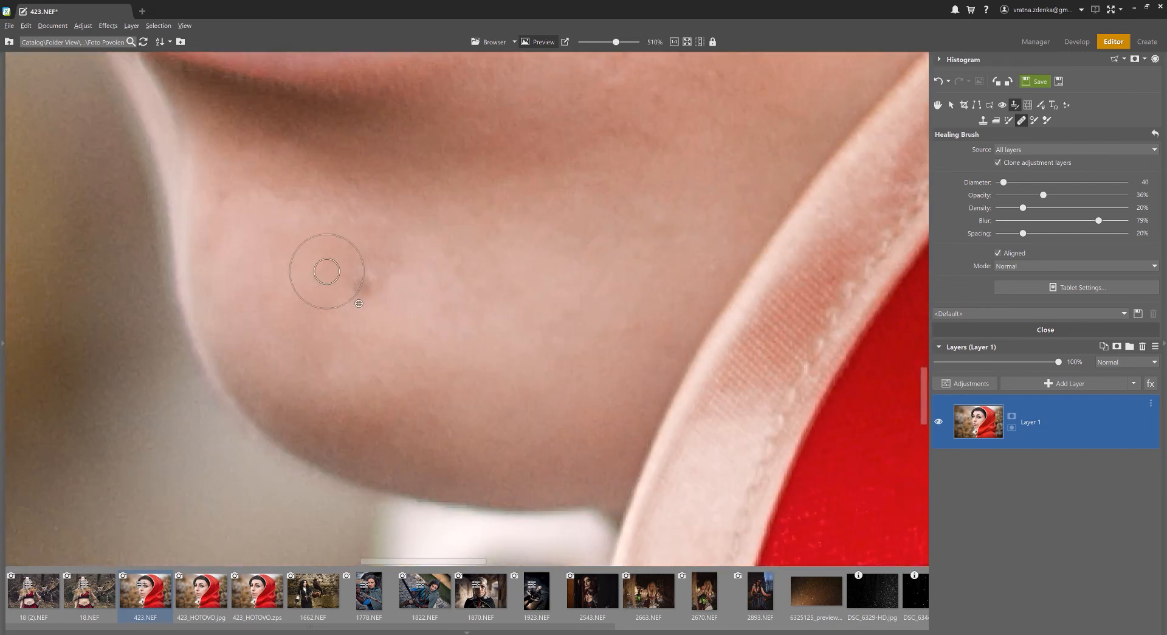
scroll(328, 271, "up", 3)
left_click(289, 256, "alt")
mouse_move(411, 303)
left_mouse_down()
mouse_move(381, 292)
mouse_move(395, 269)
mouse_move(480, 345)
mouse_move(404, 297)
mouse_move(388, 302)
mouse_move(436, 255)
left_mouse_up()
left_click(528, 346, "alt")
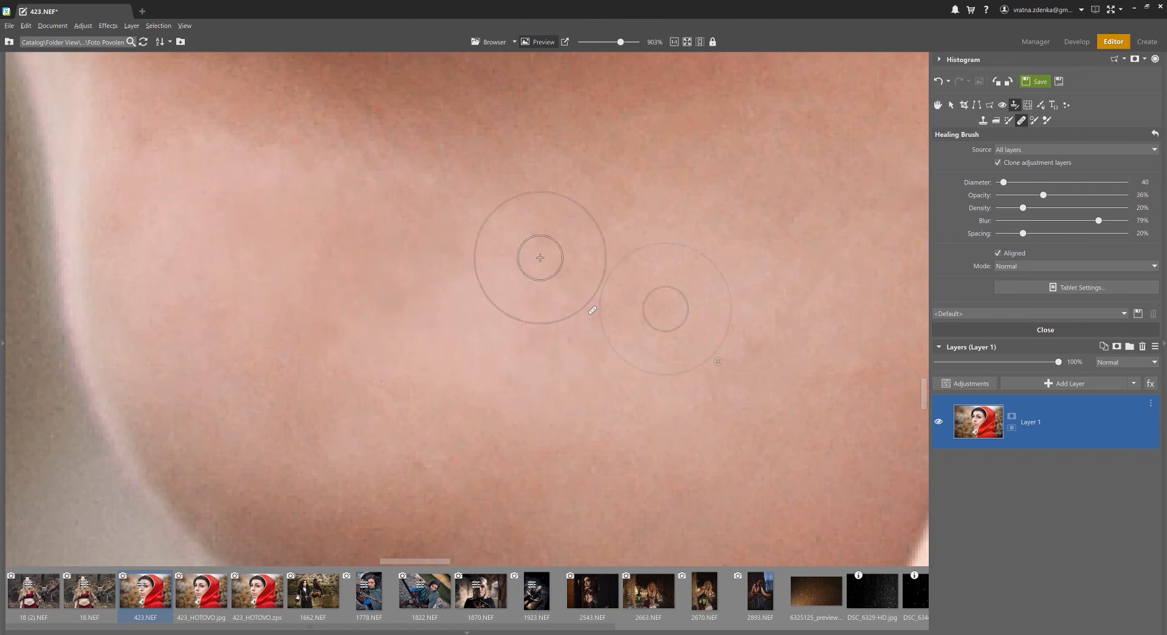
scroll(549, 274, "down", 2)
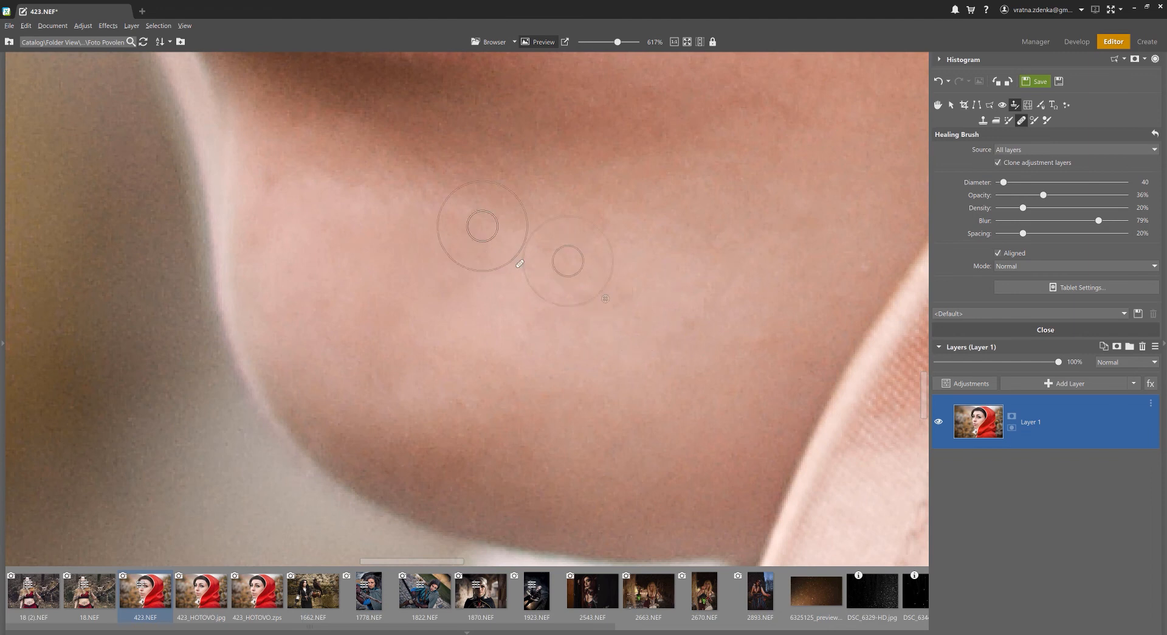
left_click_drag(482, 228, 307, 420)
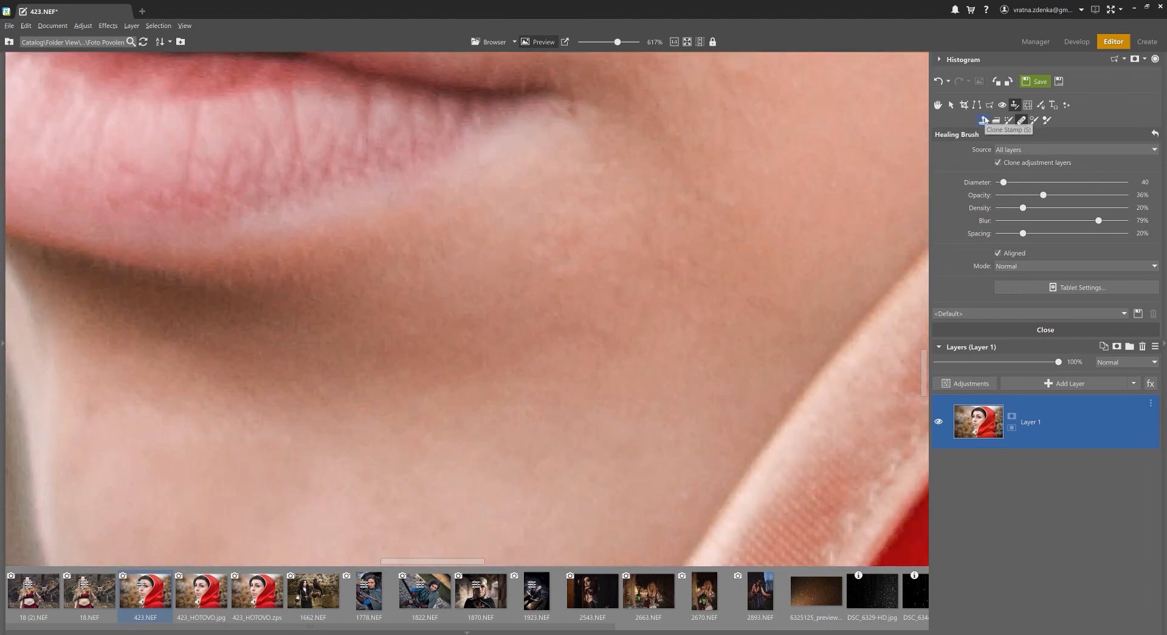
left_click(984, 120)
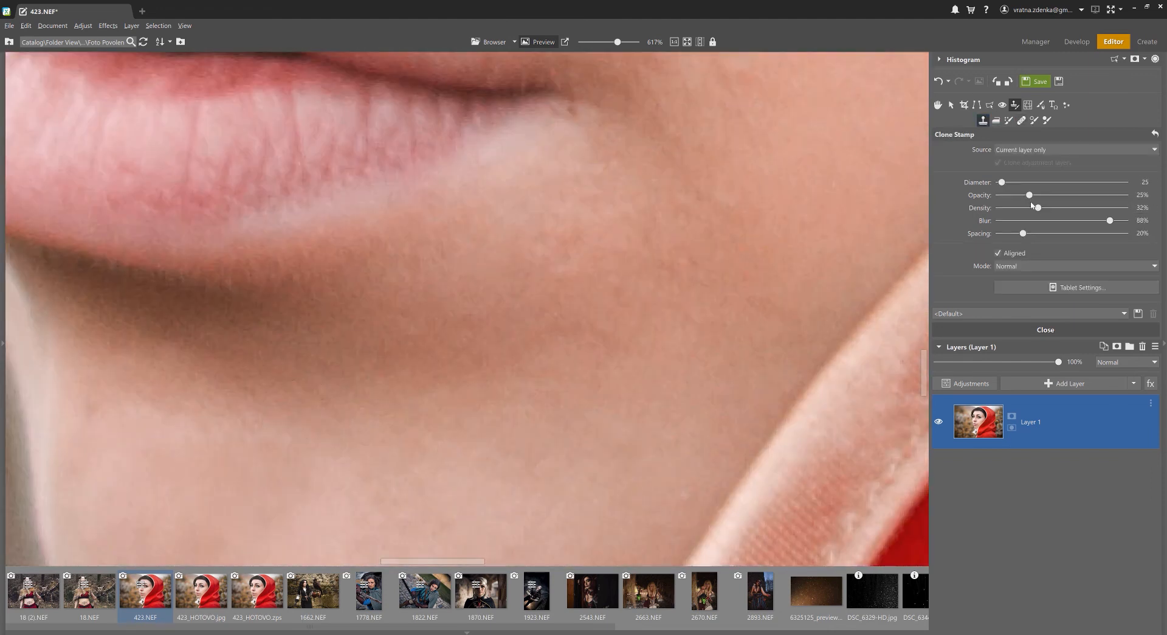
left_click_drag(657, 135, 552, 473)
scroll(247, 289, "up", 5)
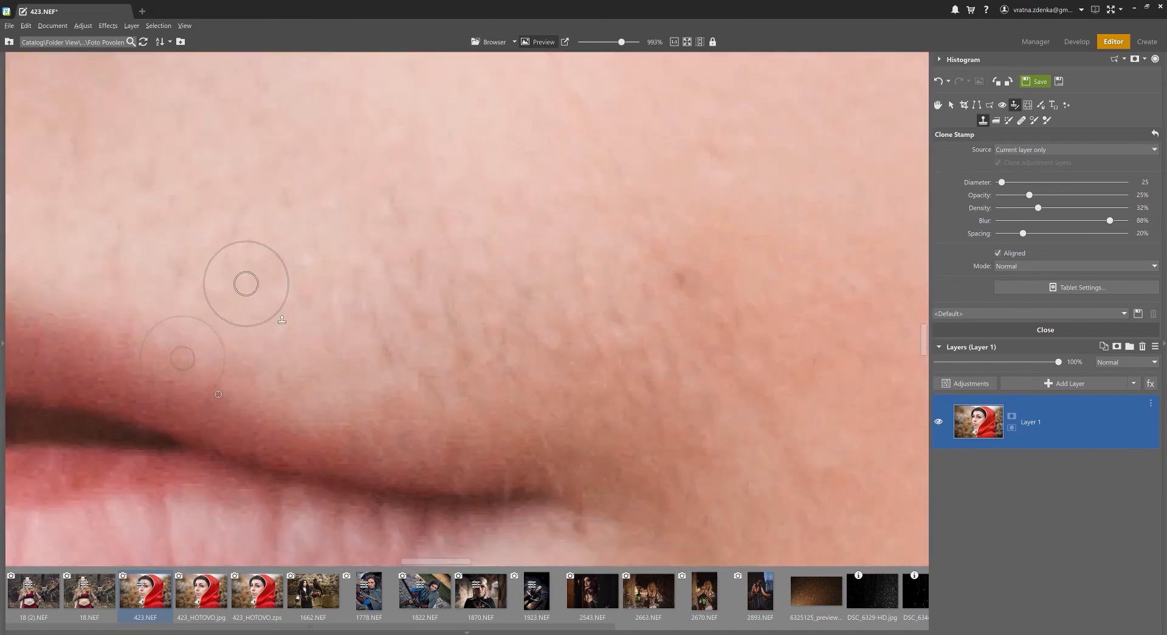
scroll(532, 269, "up", 3)
scroll(375, 332, "down", 2)
key("bracketleft")
key("bracketleft")
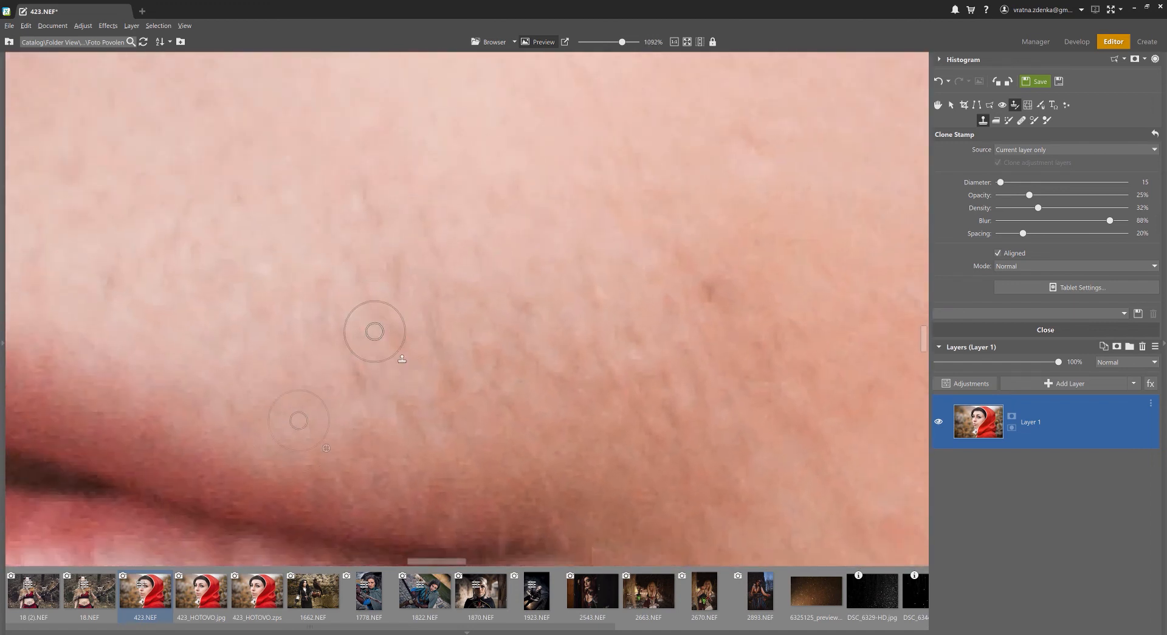
scroll(365, 340, "up", 4)
key("bracketleft")
key("bracketleft")
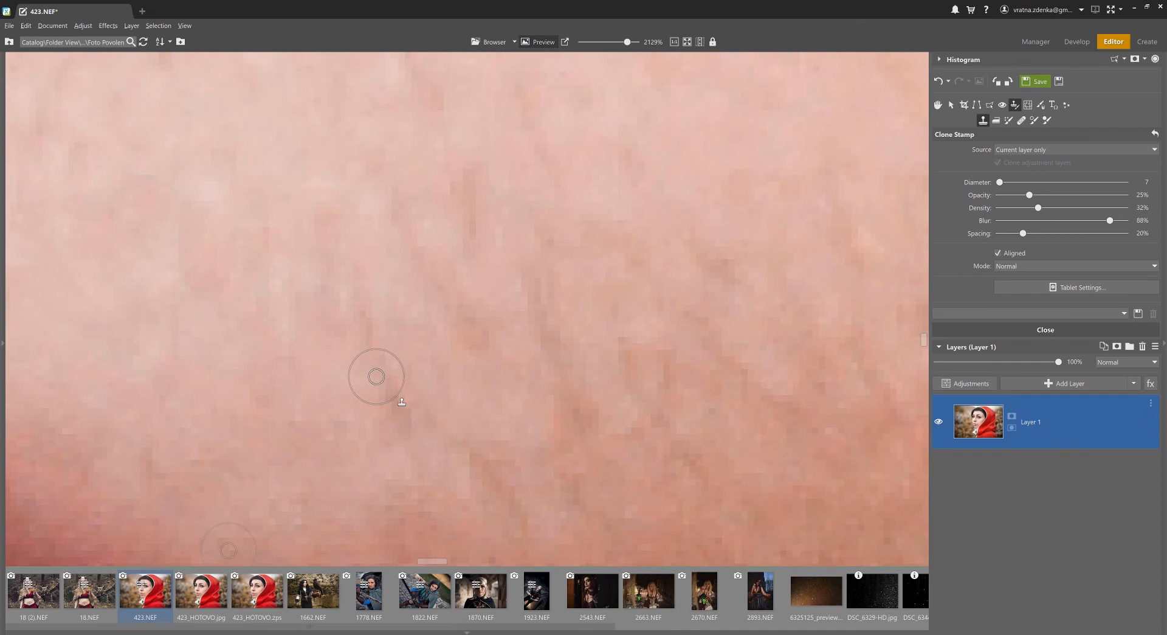
- Heal the fine hairs above the mouth corner with the Healing Brush at diameter 8 and opacity 36%, sampling nearby skin
left_click(1022, 120)
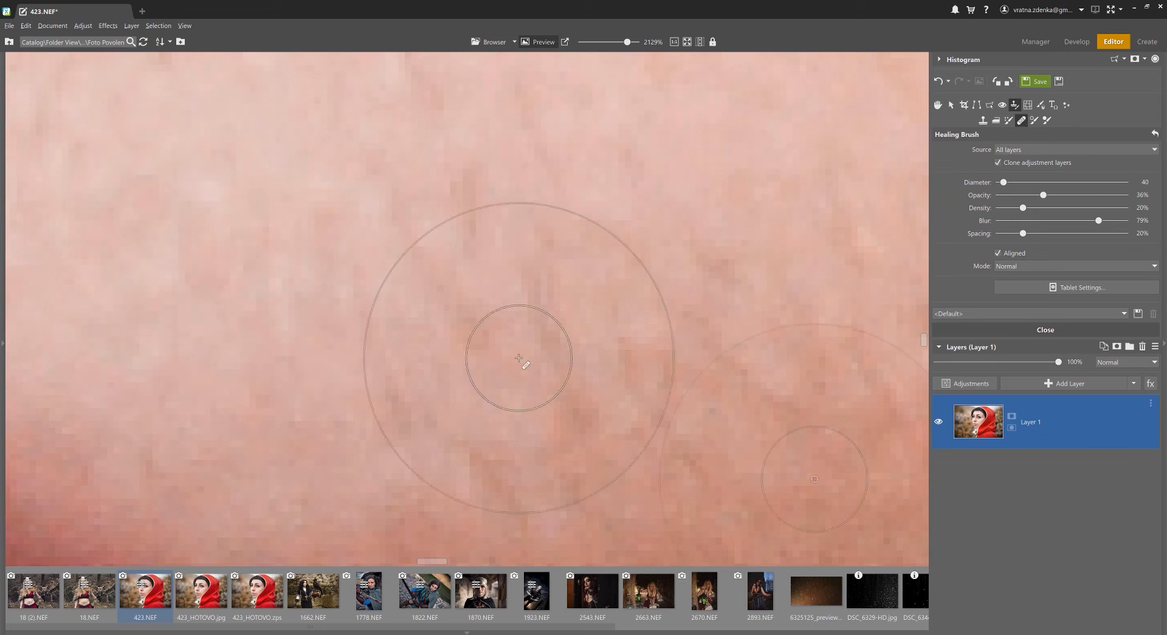
key("bracketleft")
key("bracketleft")
key("bracketleft")
key("bracketleft")
key("bracketleft")
key("bracketright")
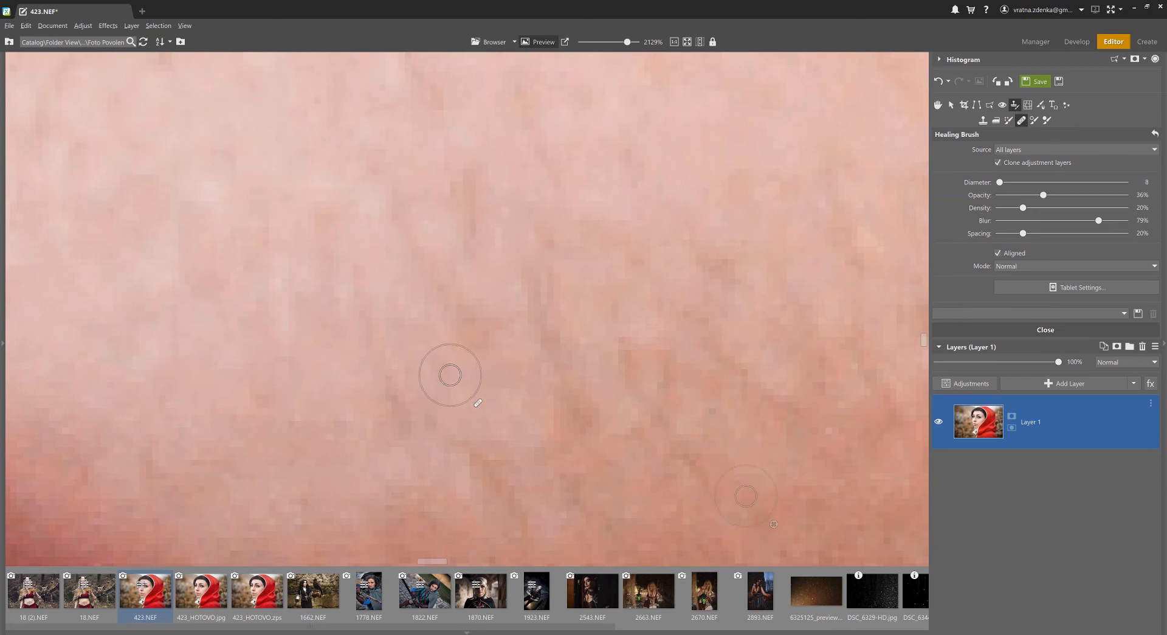
left_click_drag(451, 375, 465, 289)
left_click(333, 339, "ctrl")
left_click(414, 316)
left_click(487, 219)
mouse_move(483, 120)
left_mouse_down()
mouse_move(513, 299)
mouse_move(548, 161)
left_mouse_up()
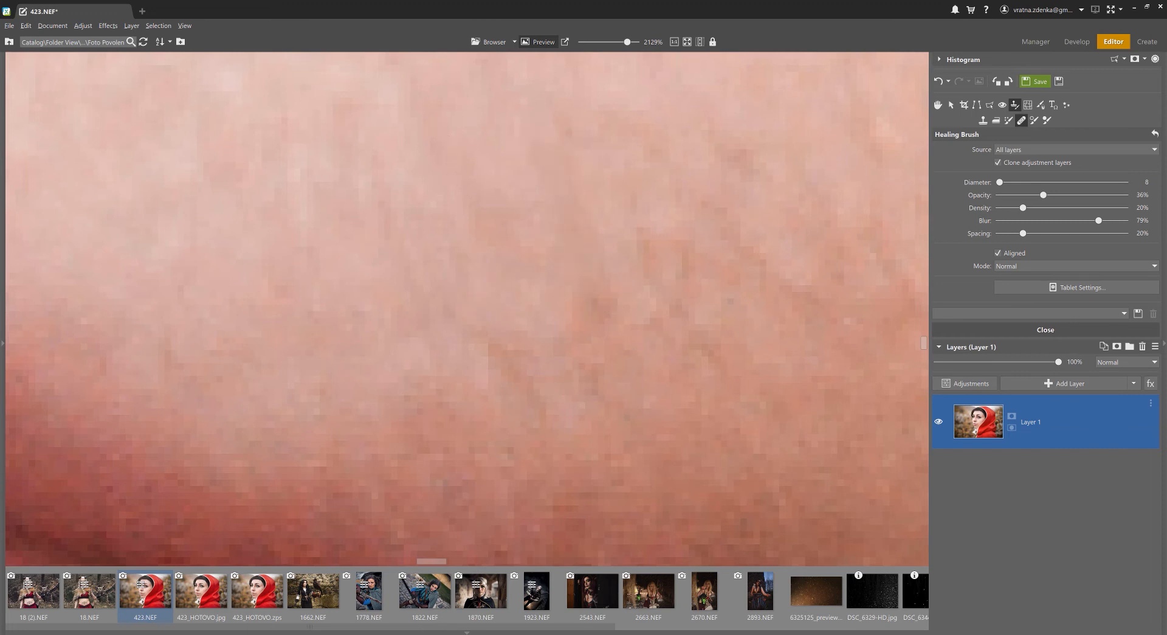
- Heal the remaining fine hairs close to the edge of the upper lip with freshly sampled skin
left_click_drag(439, 267, 455, 191)
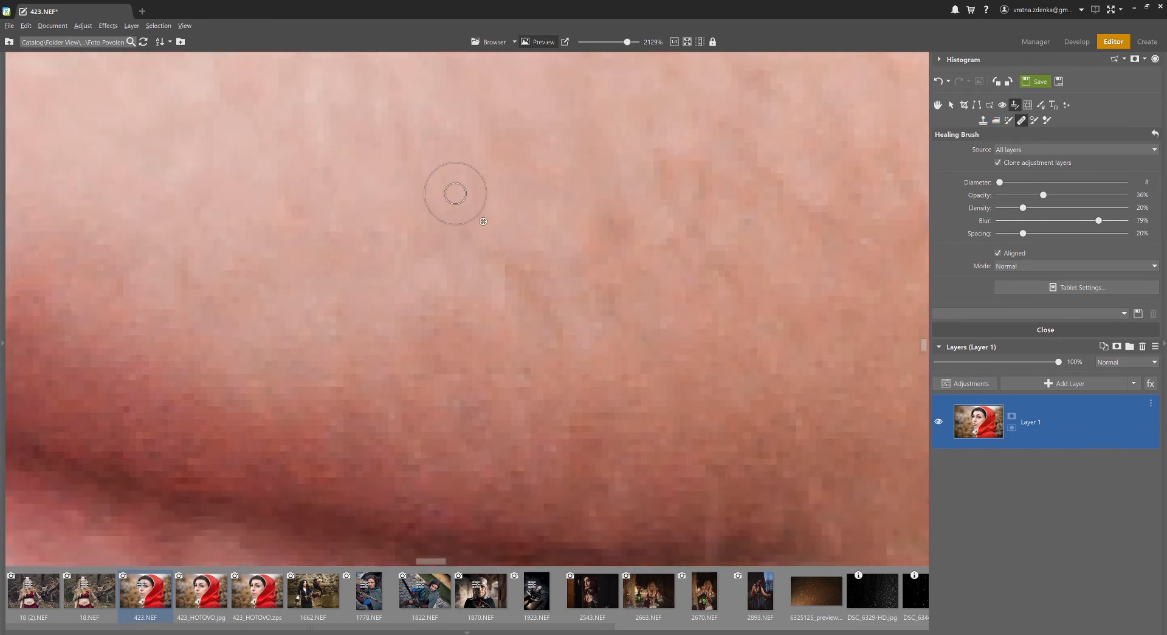
left_click(451, 275, "ctrl")
left_click_drag(670, 217, 582, 340)
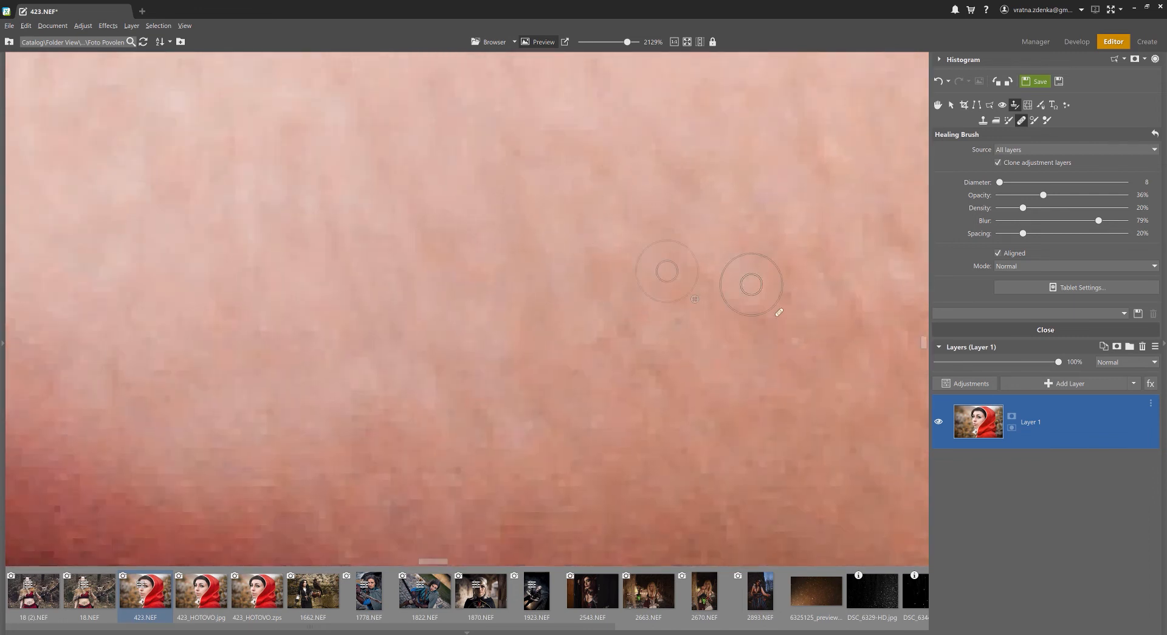
scroll(748, 281, "down", 2)
left_click_drag(723, 276, 468, 339)
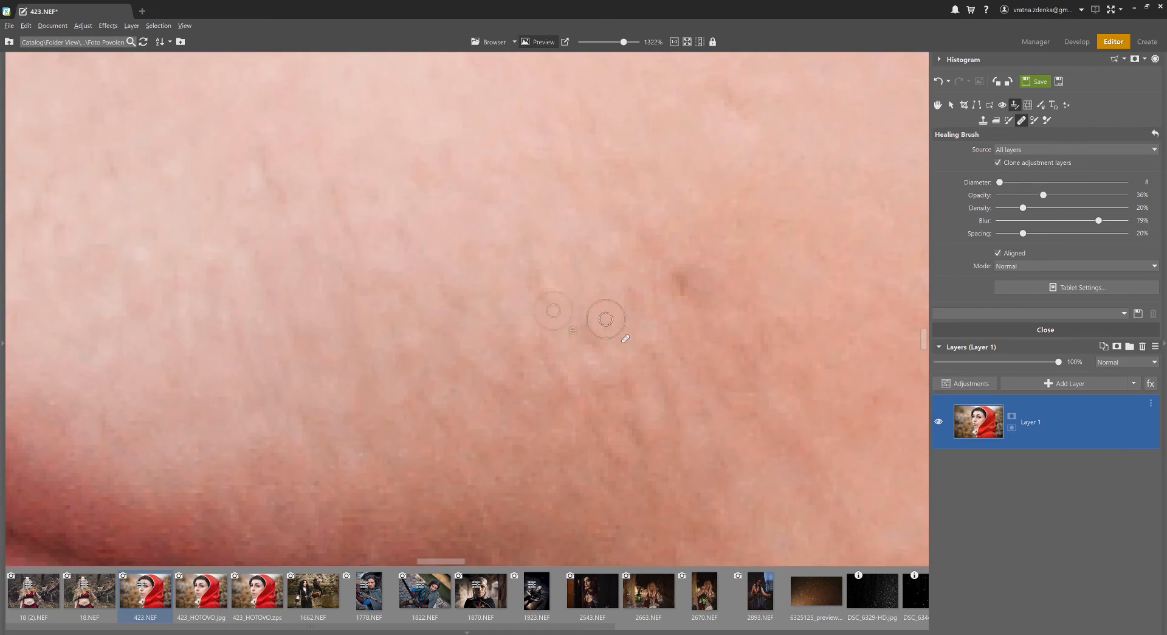
- Heal the small brown spot and uneven skin beside the mouth corner with the Healing Brush at diameter 8
scroll(741, 250, "up", 3)
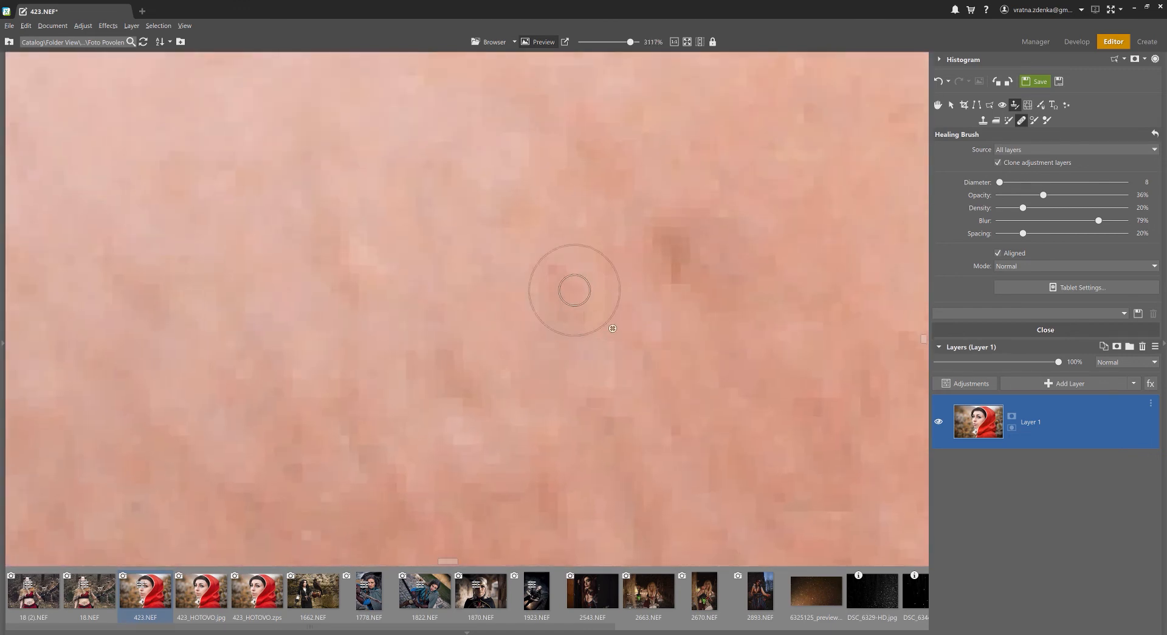
left_click_drag(510, 274, 901, 220)
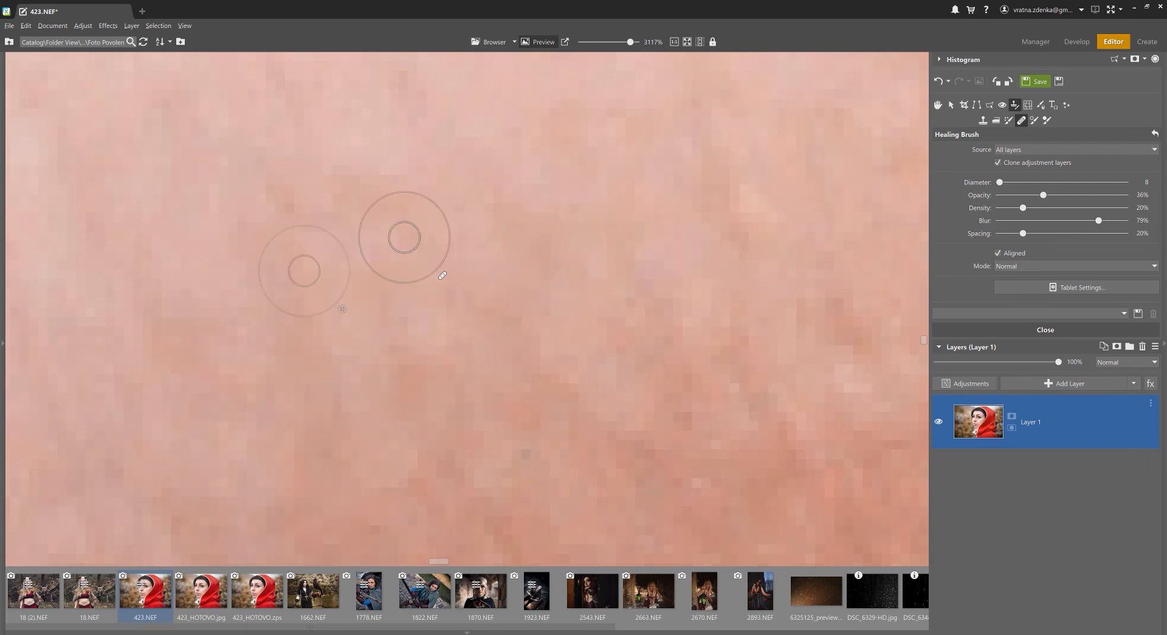
scroll(687, 272, "down", 2)
left_click_drag(688, 272, 706, 193)
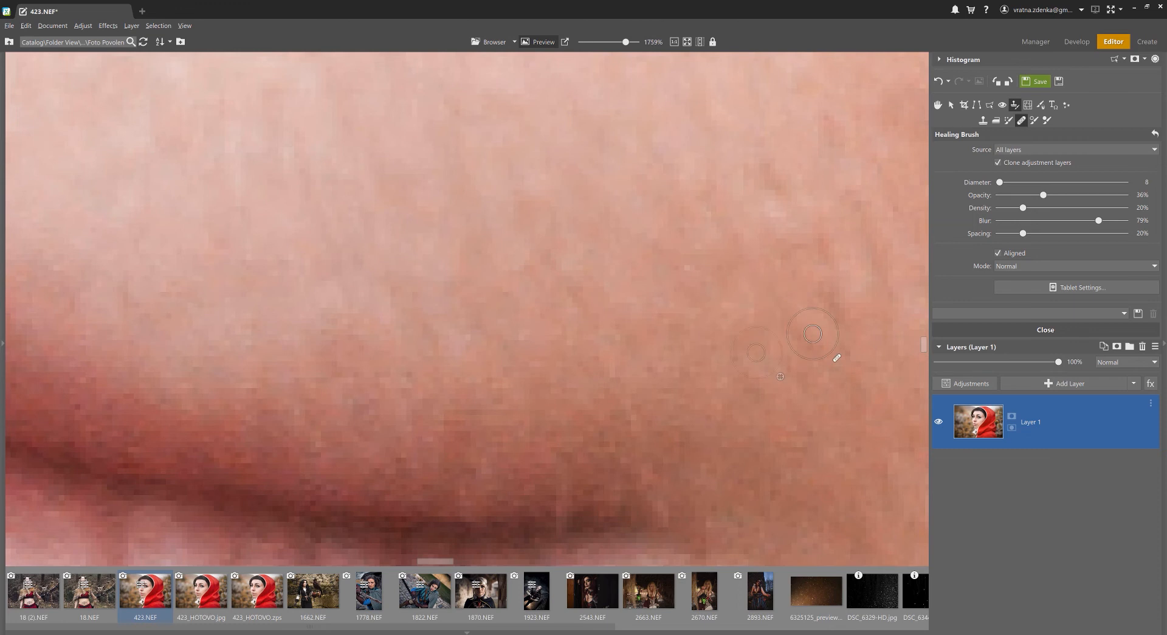
scroll(834, 360, "down", 6)
left_click_drag(802, 190, 784, 286)
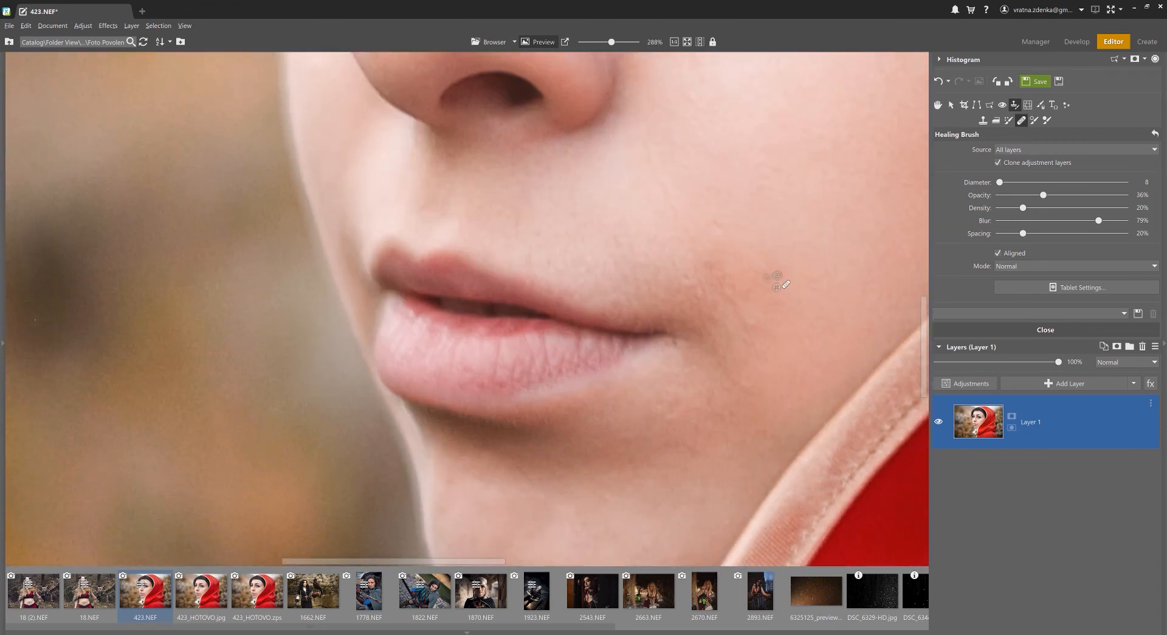
scroll(777, 286, "up", 6)
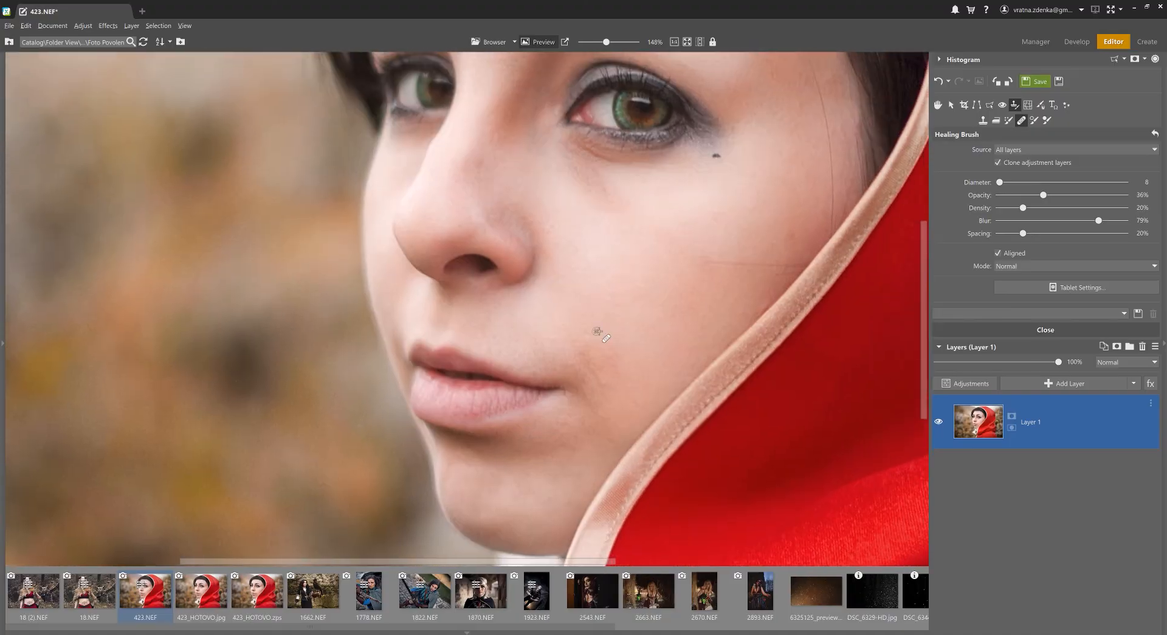
- Heal the stray hairs above the eyebrow with the Healing Brush at diameter 8, sampling clean forehead skin
left_click_drag(591, 179, 569, 320)
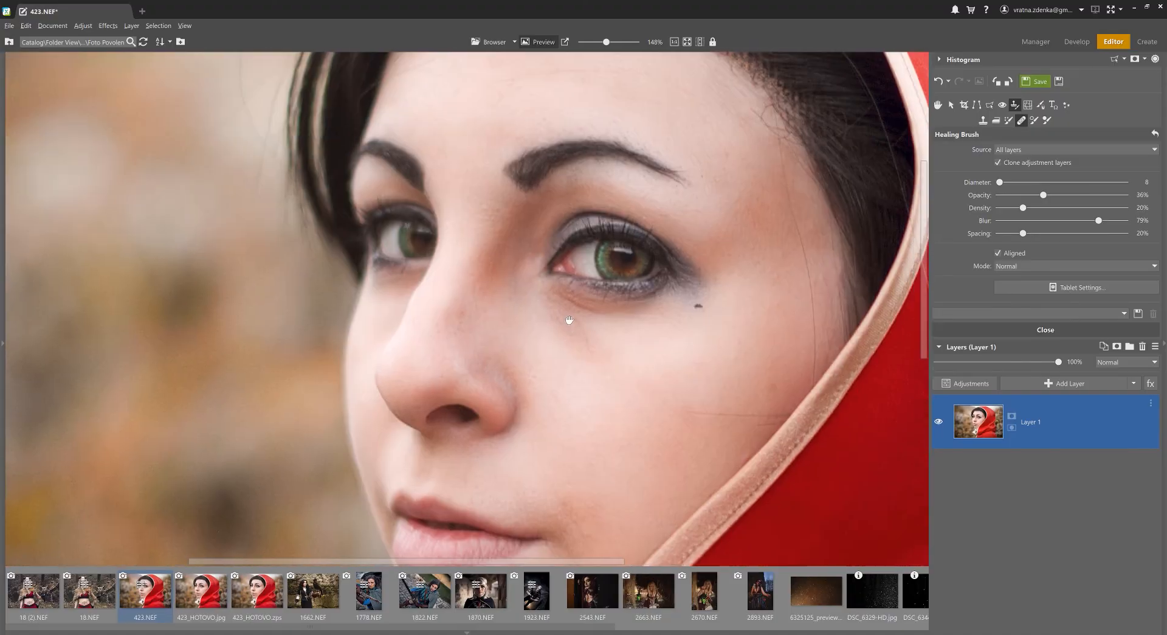
mouse_move(777, 172)
left_mouse_down()
mouse_move(761, 264)
mouse_move(681, 89)
left_mouse_up()
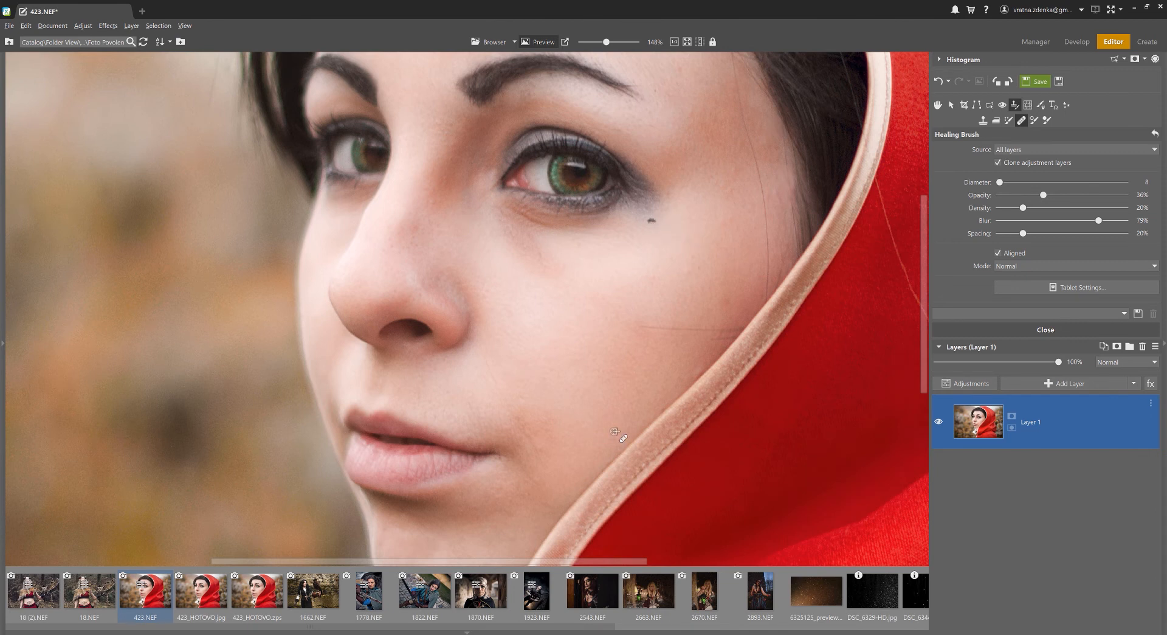
scroll(628, 266, "up", 6)
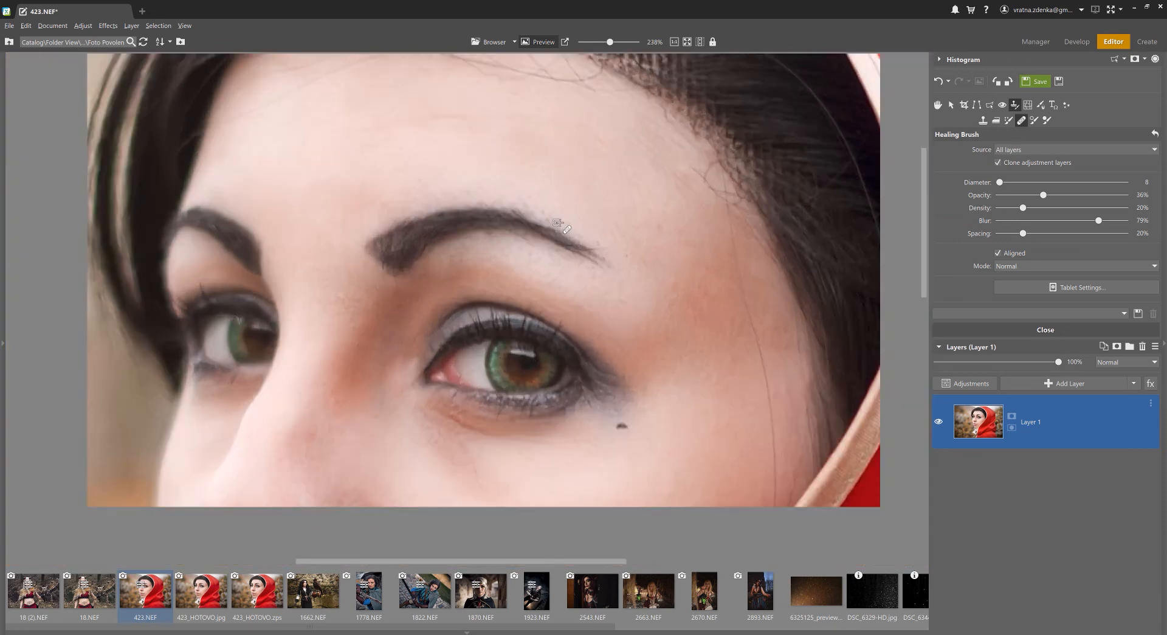
scroll(511, 183, "up", 5)
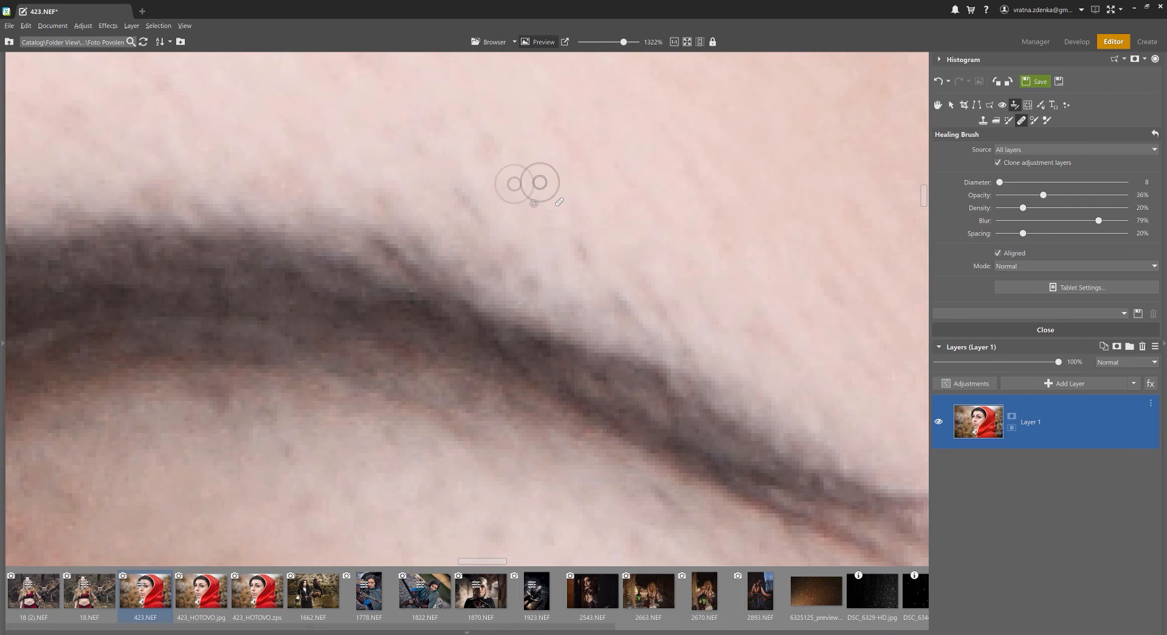
left_click(439, 162, "ctrl")
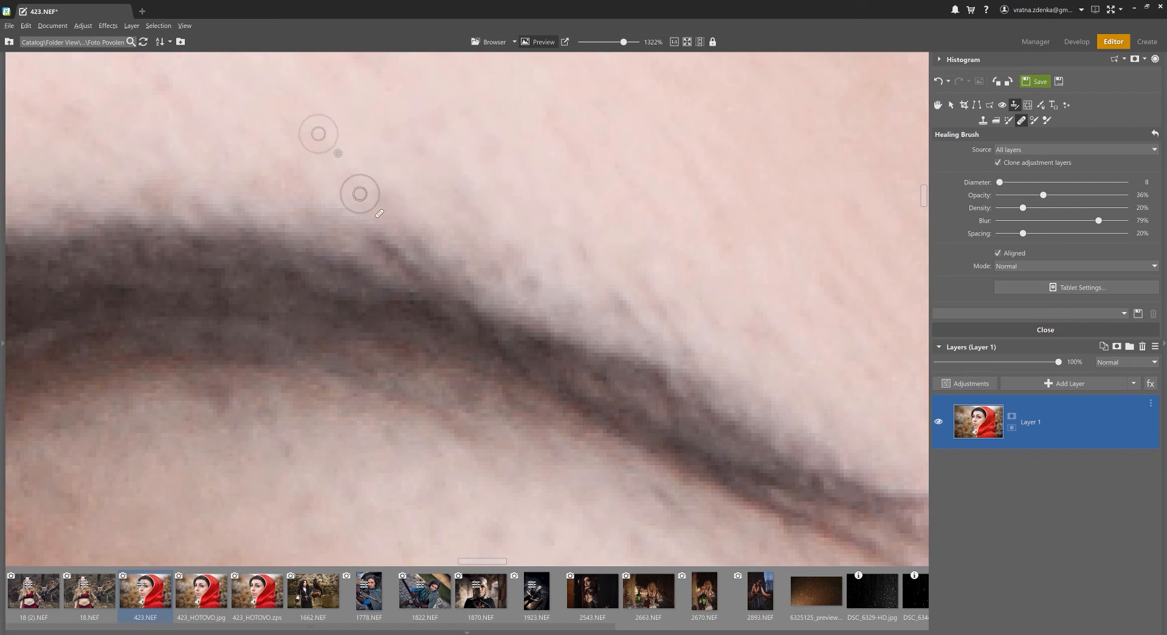
scroll(602, 268, "down", 5)
scroll(613, 358, "down", 3)
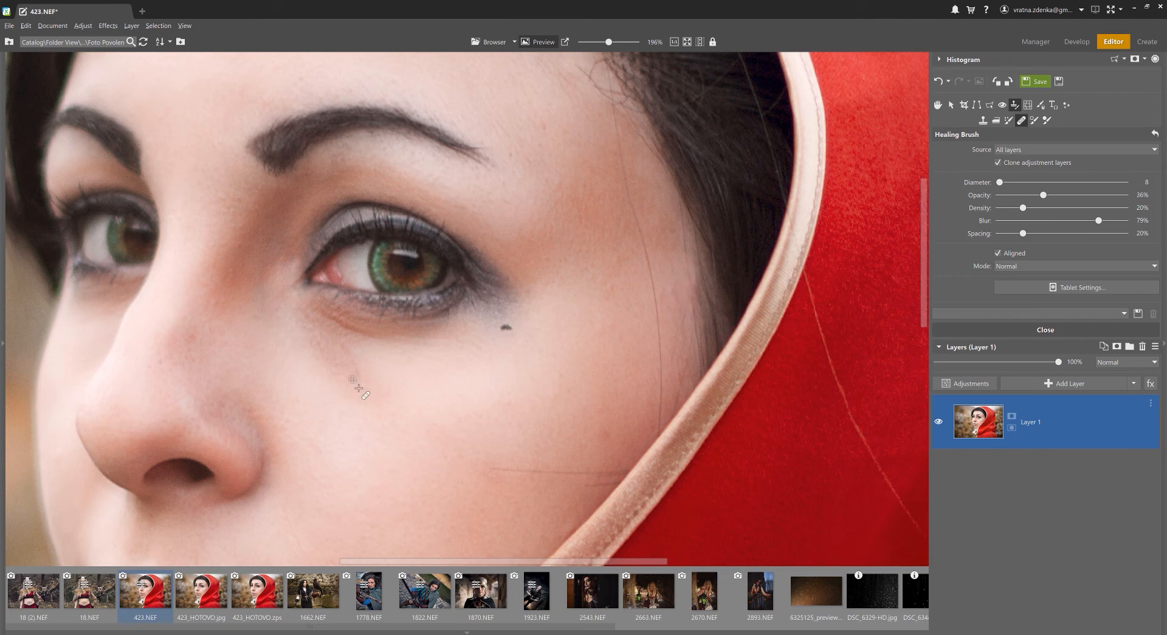
- Switch to the Clone Stamp and set its opacity to 59% and diameter to 70 for the under-eye area
scroll(402, 375, "up", 3)
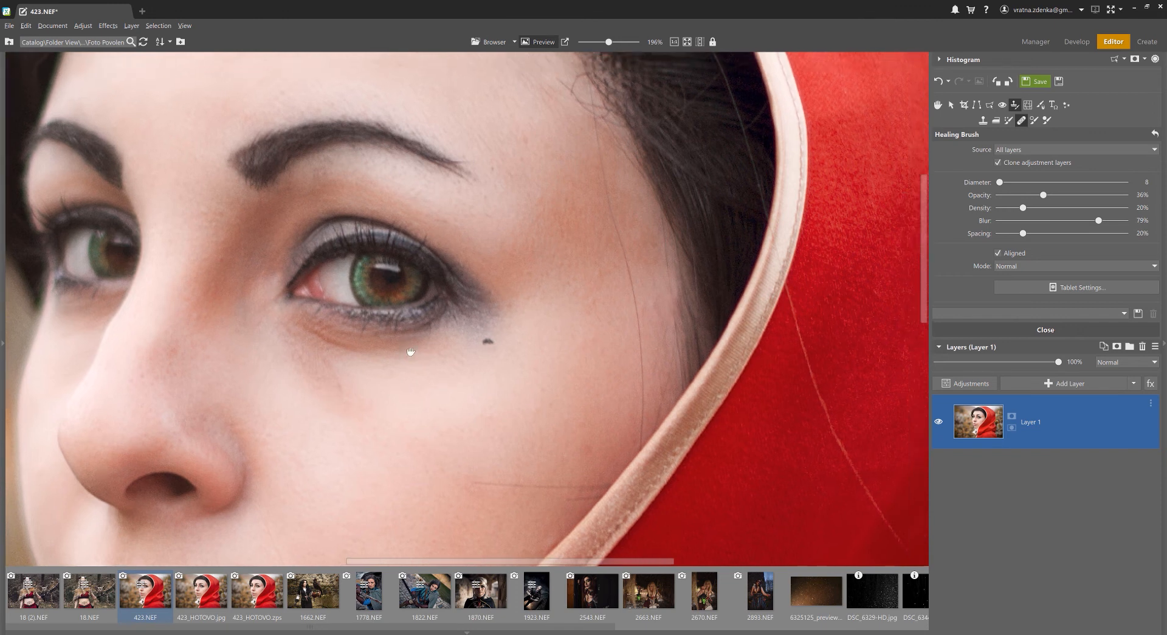
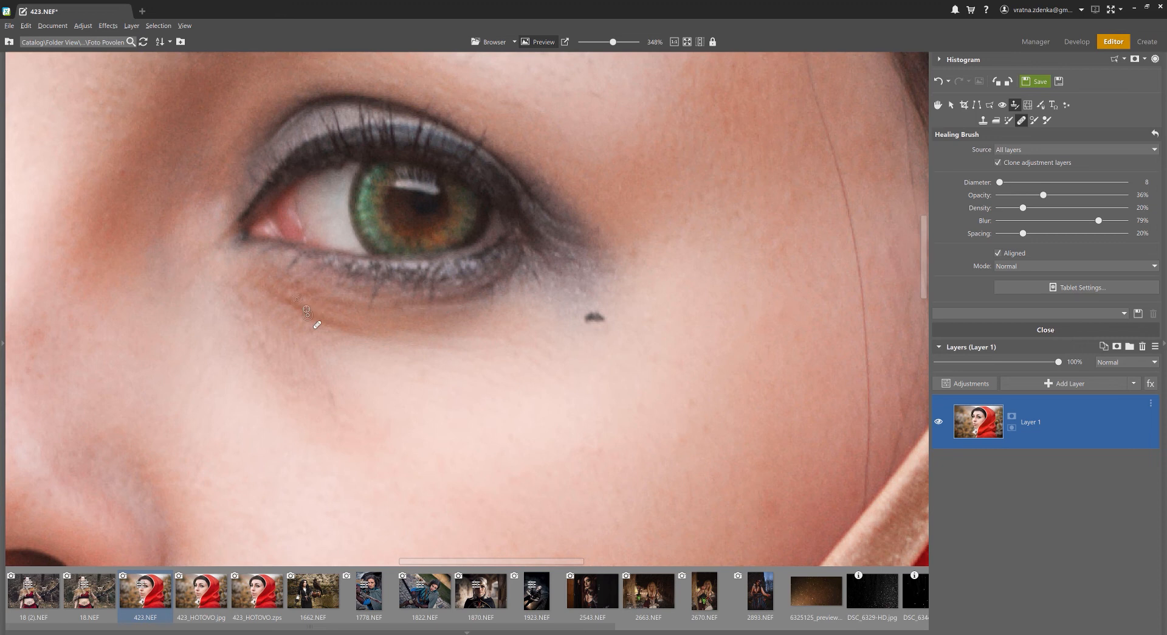
scroll(307, 312, "down", 2)
left_click(983, 119)
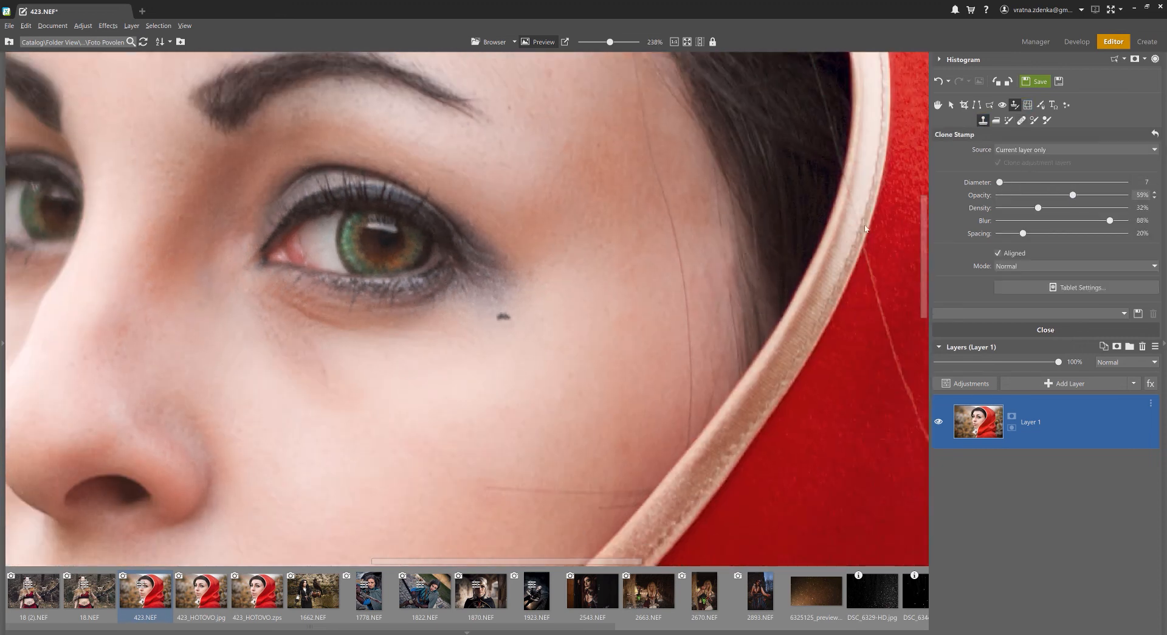
scroll(299, 412, "up", 5)
- Try cloning cheek skin over the shadow and lines under the eye, compare it on the whole photo, and undo it
left_click(268, 427, "ctrl")
mouse_move(257, 298)
left_mouse_down()
mouse_move(430, 326)
mouse_move(305, 368)
mouse_move(236, 314)
left_mouse_up()
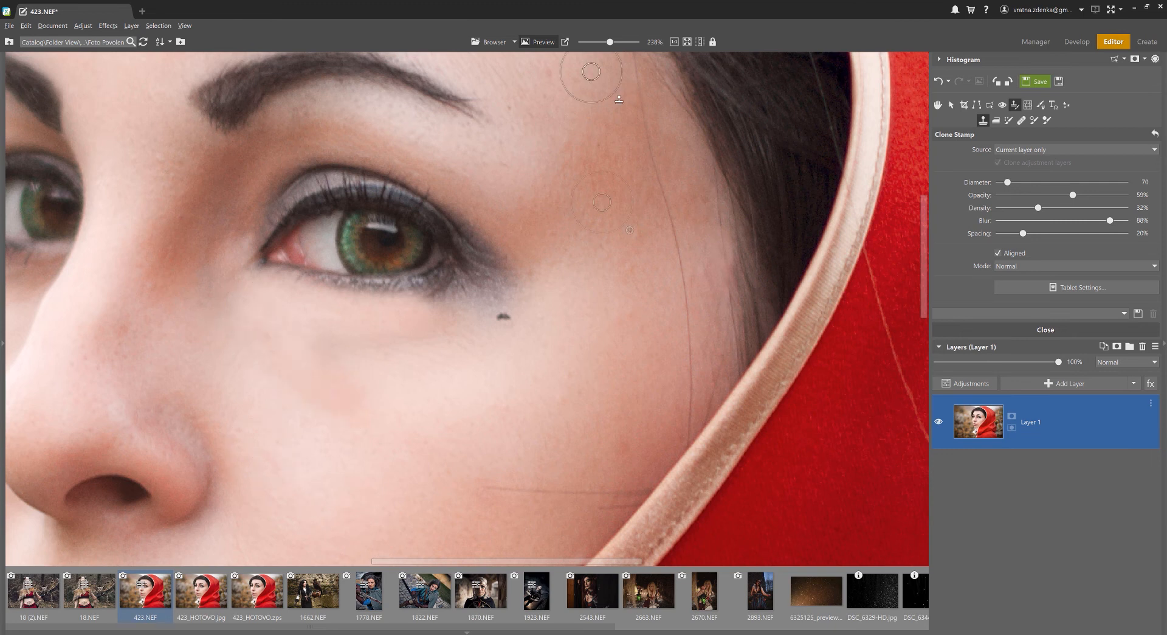
left_click(687, 43)
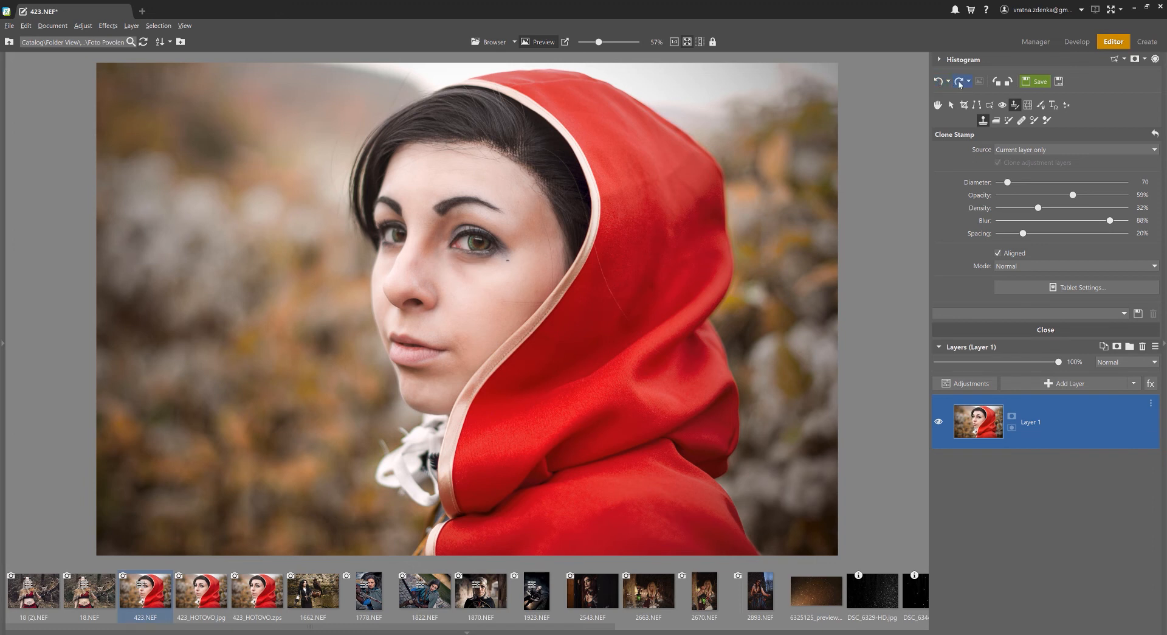
- Clone smooth cheek skin over the fine lines beneath the inner eye corner with the Clone Stamp at diameter 70 and opacity 59%
scroll(426, 267, "up", 8)
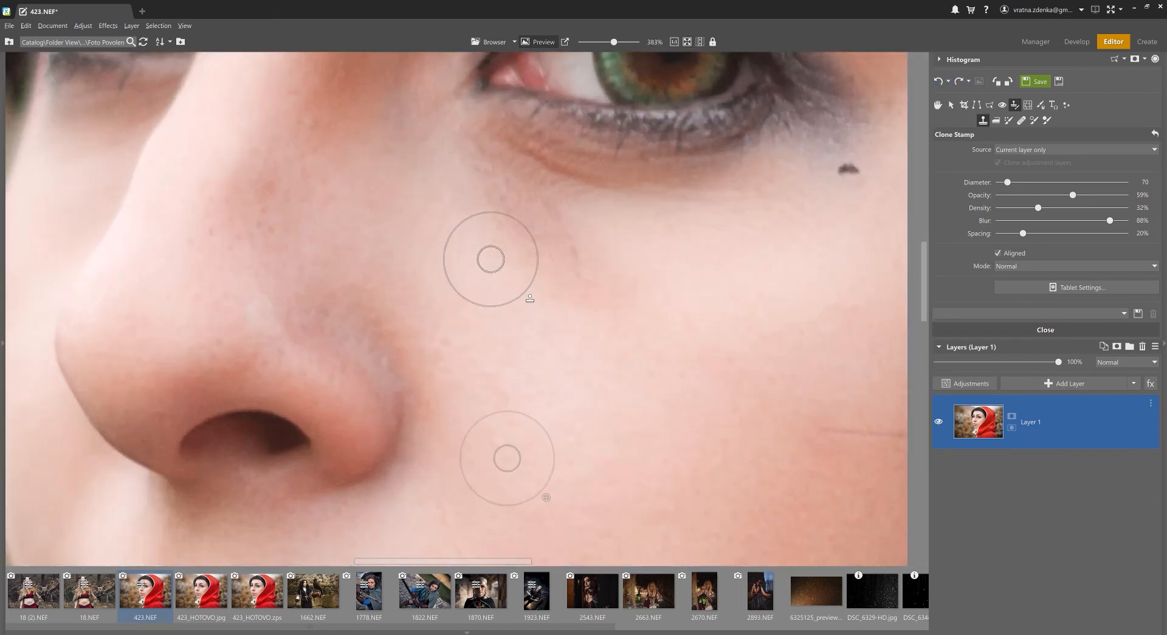
left_click(454, 265, "ctrl")
mouse_move(511, 206)
left_mouse_down()
mouse_move(601, 290)
mouse_move(535, 194)
mouse_move(495, 179)
left_mouse_up()
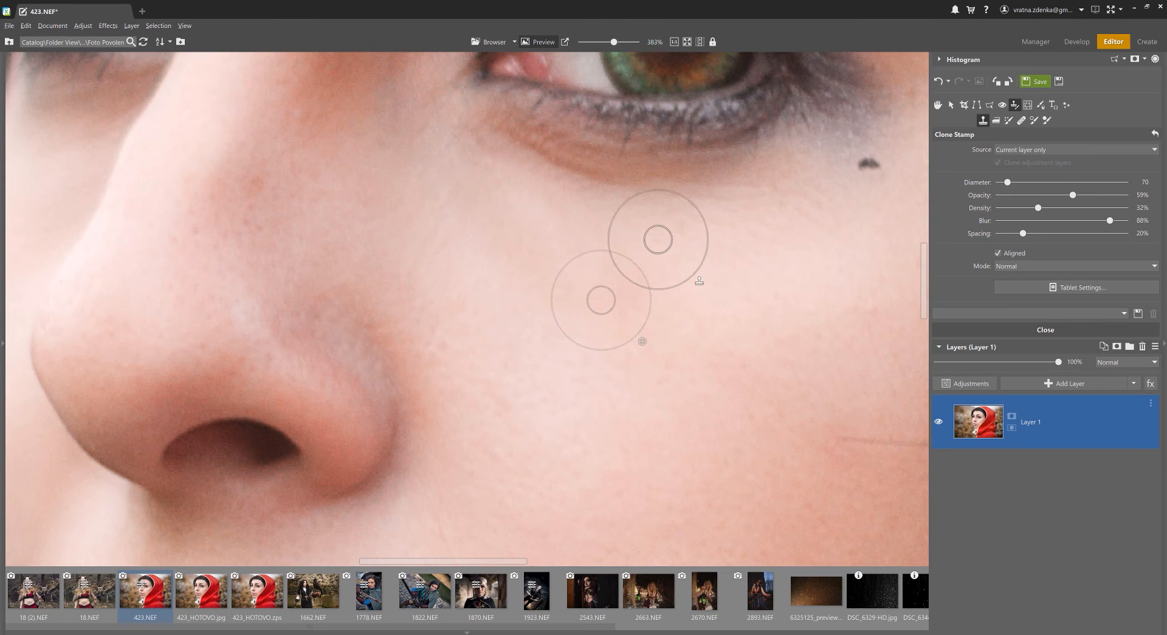
left_click_drag(699, 231, 607, 278)
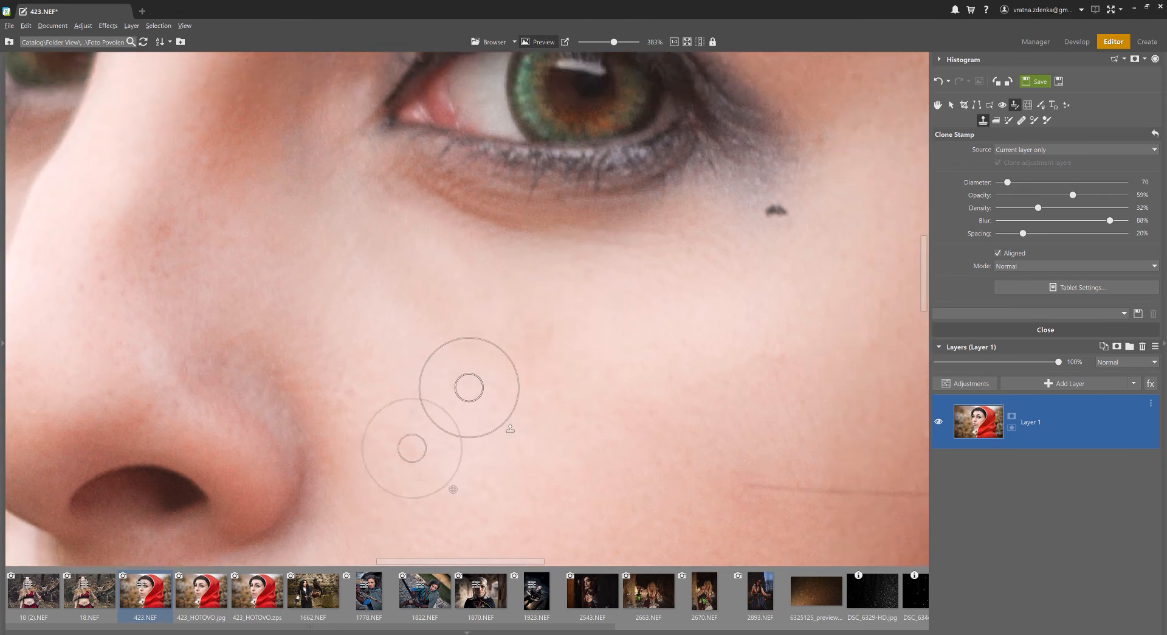
- Clone smooth cheek skin over the remaining shadow beneath the eye with the Clone Stamp at opacity 28% and diameter 50
left_click(427, 407, "ctrl")
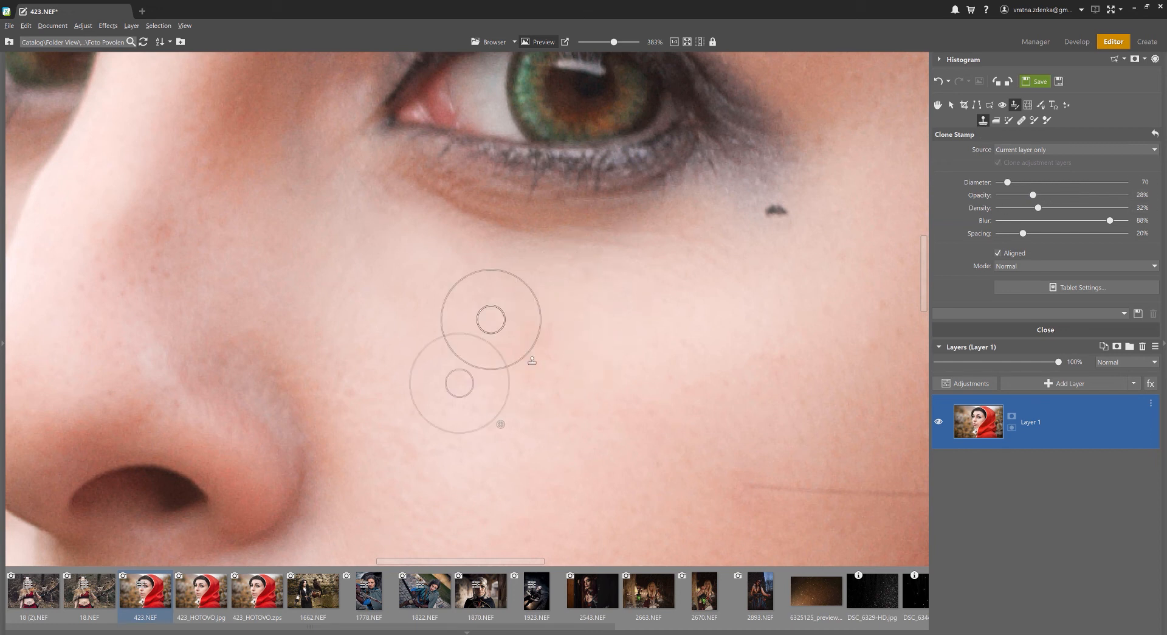
scroll(495, 304, "down", 3)
scroll(501, 323, "up", 5)
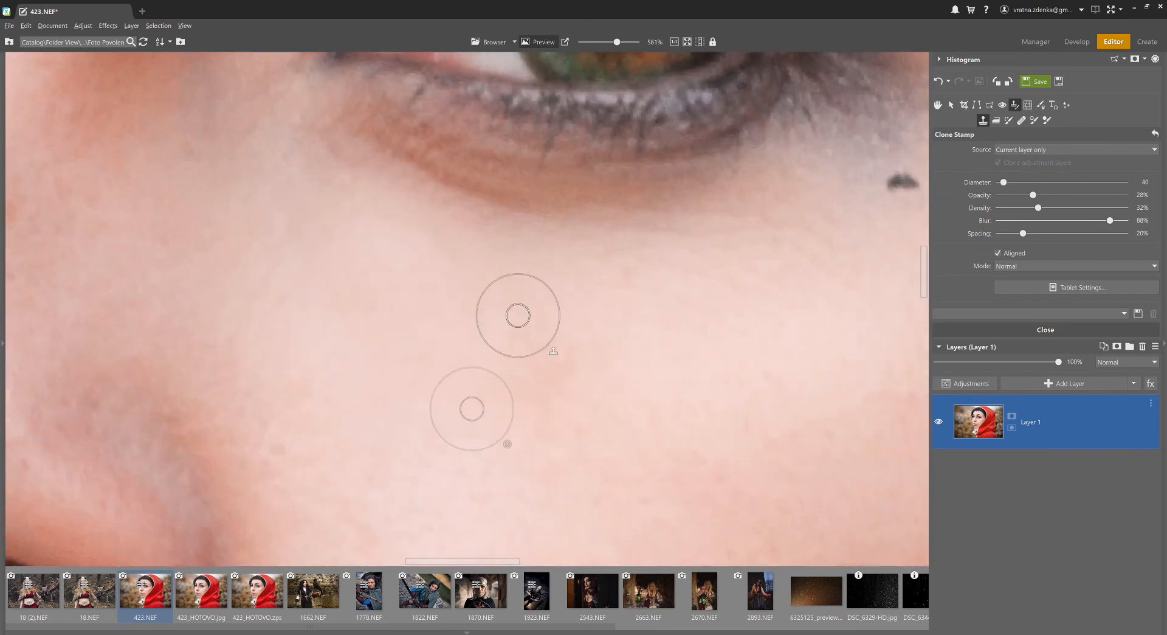
key("]")
left_click(559, 290, "ctrl")
mouse_move(525, 237)
left_mouse_down()
mouse_move(335, 156)
mouse_move(614, 240)
mouse_move(685, 240)
left_mouse_up()
scroll(842, 193, "down", 3)
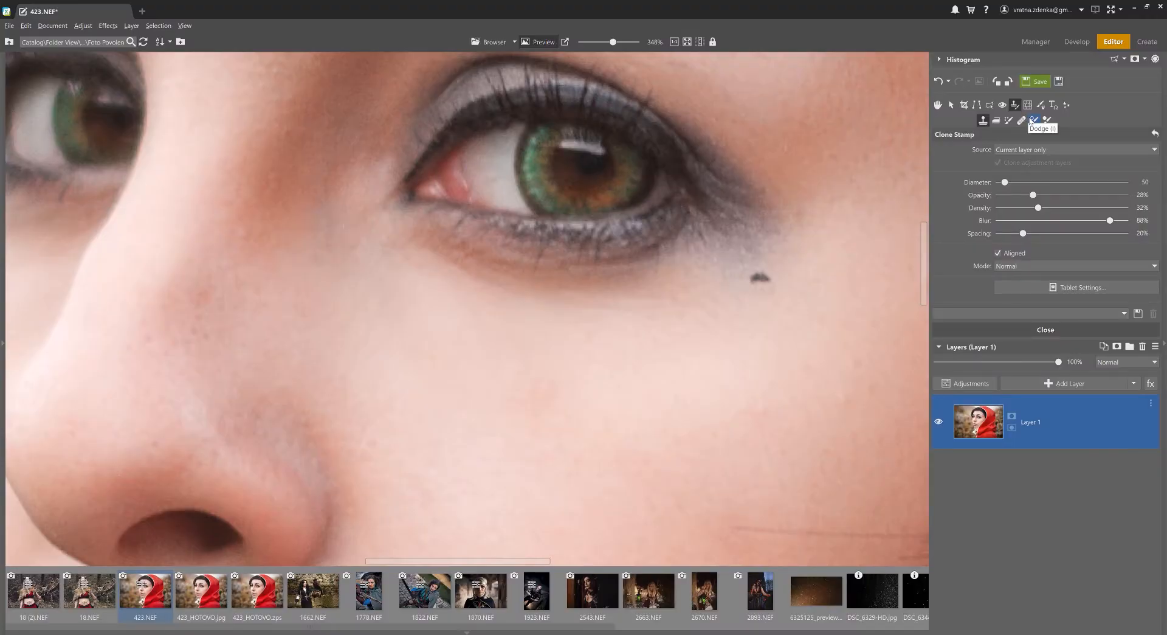
- Lighten the dark skin beneath the inner eye corner with Dodge on the Shadows range at diameter 70, and check the whole photo
left_click(1032, 121)
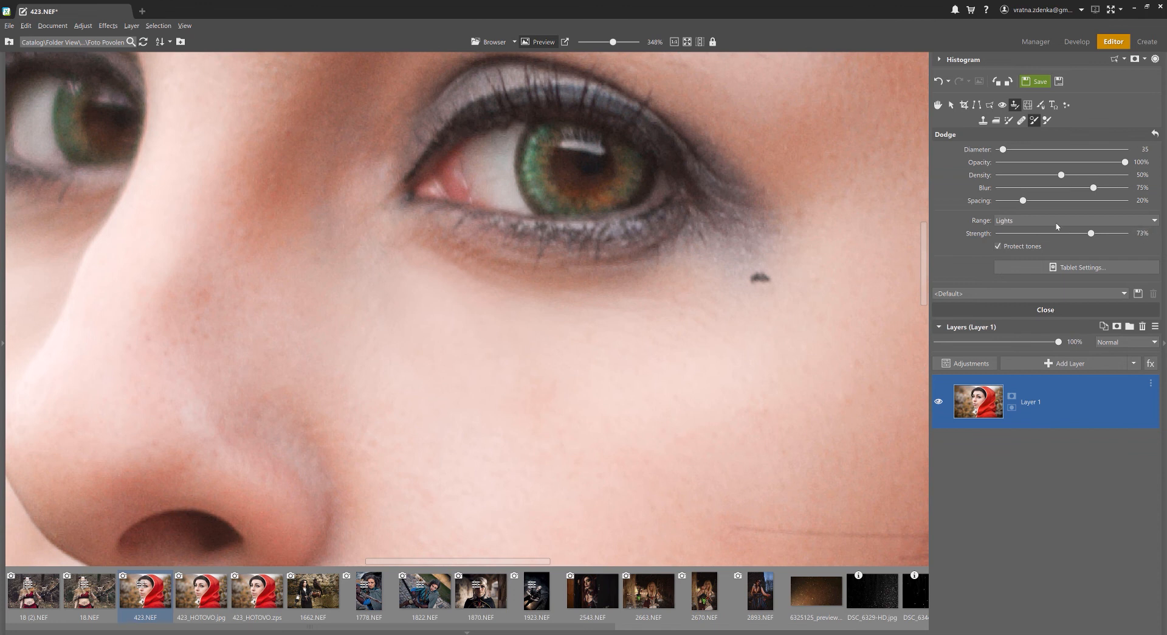
left_click(1057, 220)
left_click(1058, 251)
key("bracketright")
key("bracketright")
mouse_move(424, 248)
left_mouse_down()
mouse_move(677, 236)
mouse_move(480, 259)
mouse_move(487, 277)
mouse_move(614, 273)
mouse_move(395, 241)
left_mouse_up()
scroll(791, 285, "down", 2)
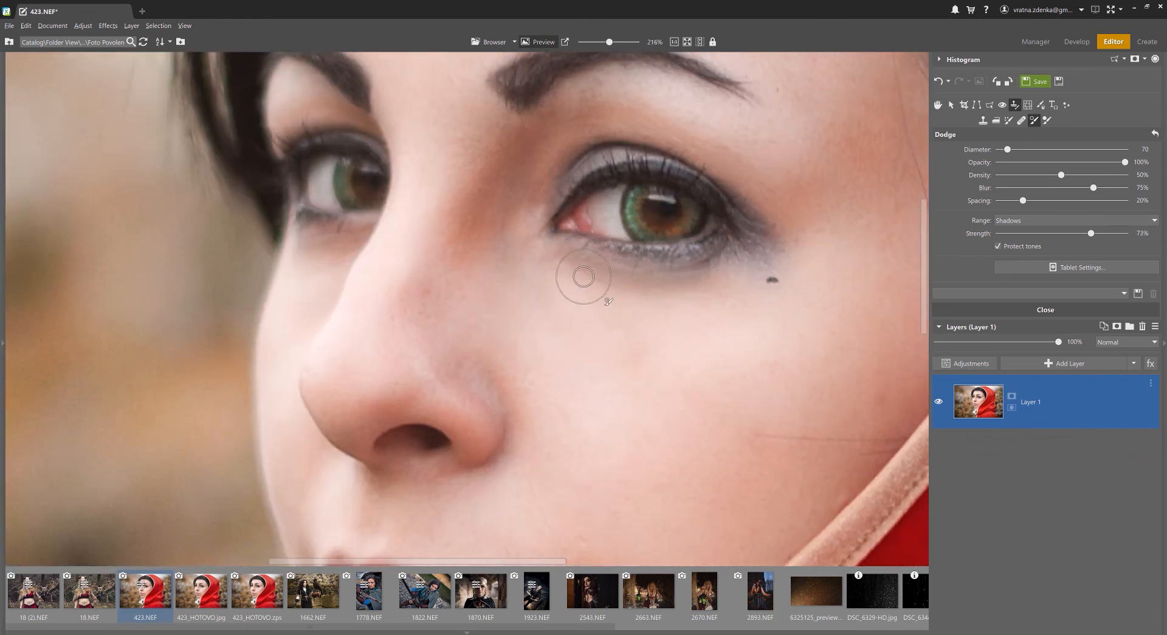
left_click(689, 47)
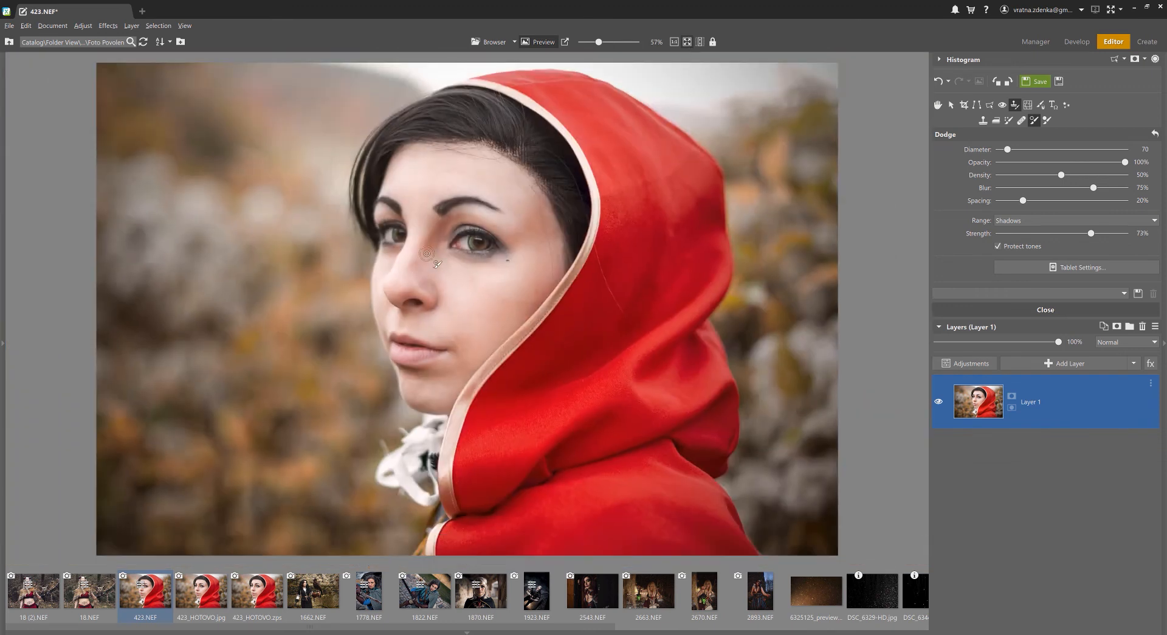
- Darken the makeup around the nearer eye with Burn on the Shadows range at diameter 141, opacity 41% and strength 19%
scroll(471, 192, "up", 5)
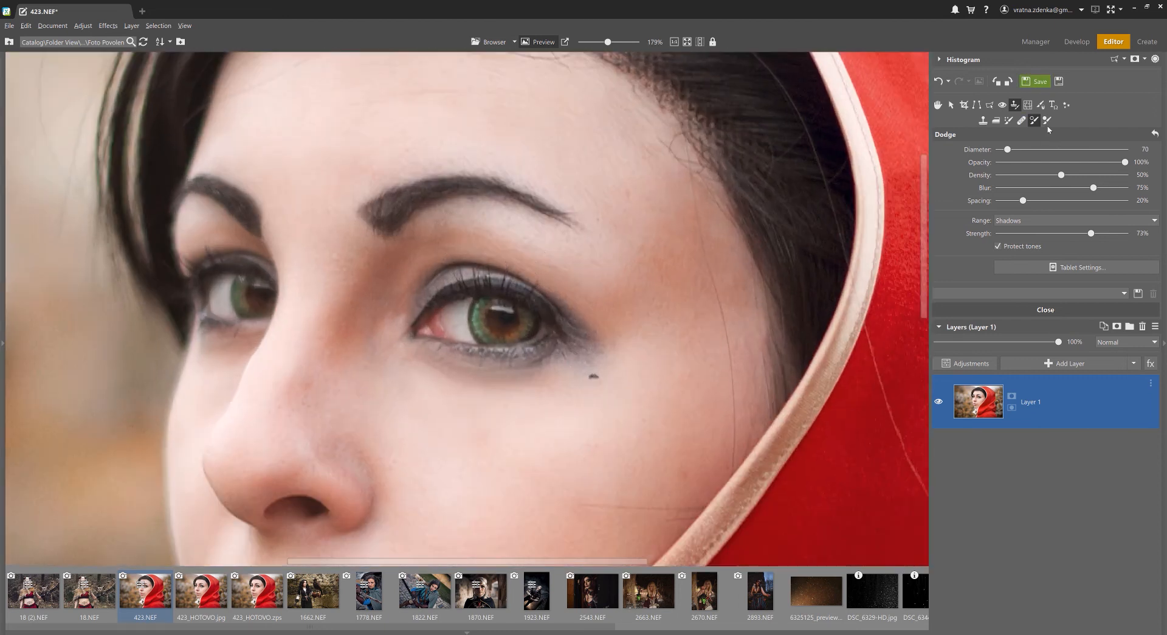
left_click(1047, 120)
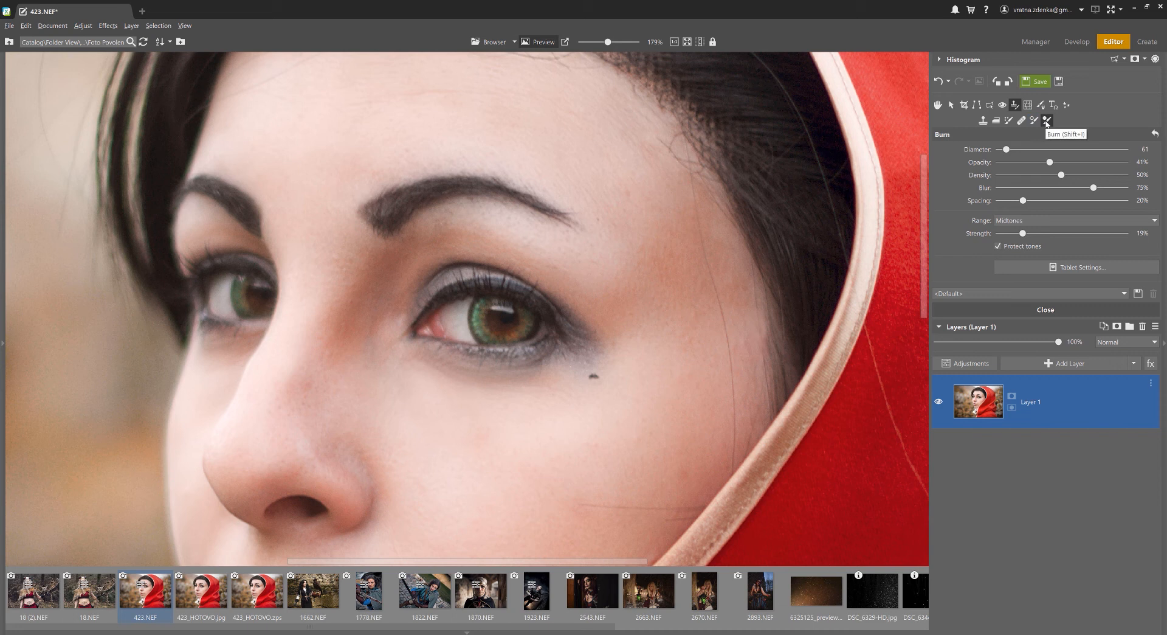
left_click(1003, 220)
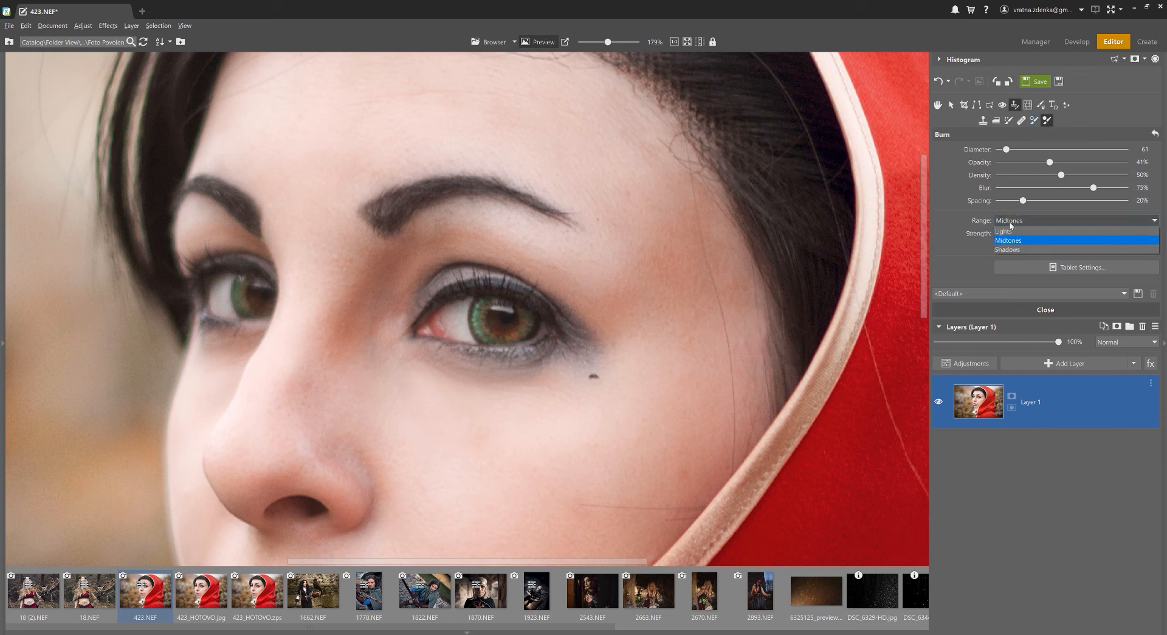
left_click(1009, 250)
scroll(461, 296, "up", 2)
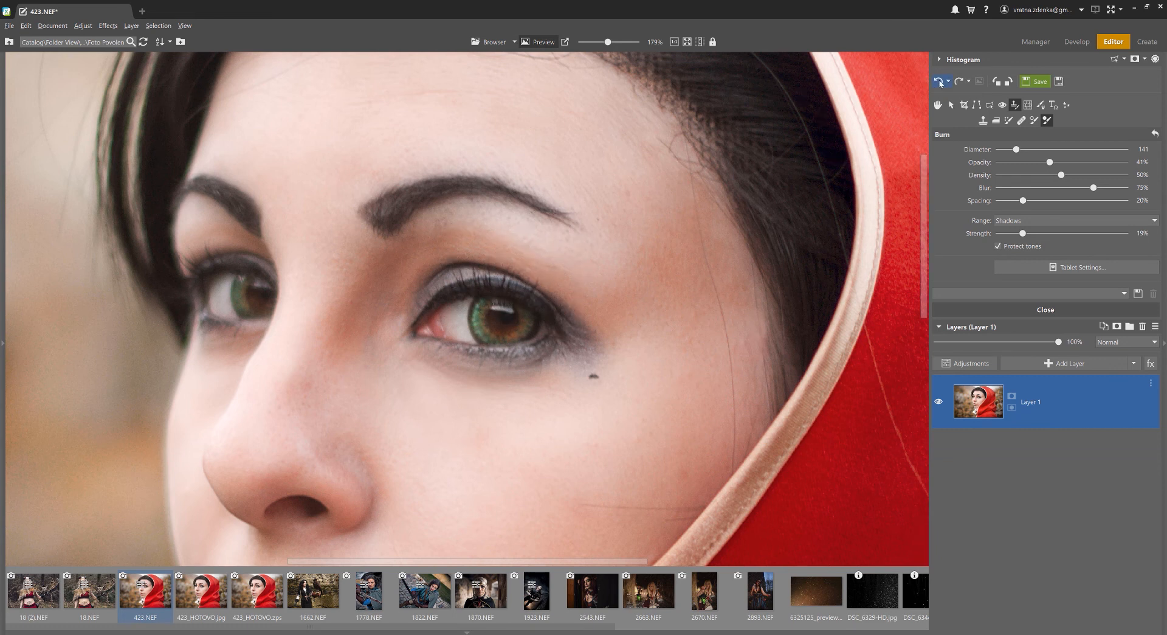
left_click_drag(540, 309, 480, 279)
scroll(455, 276, "up", 2)
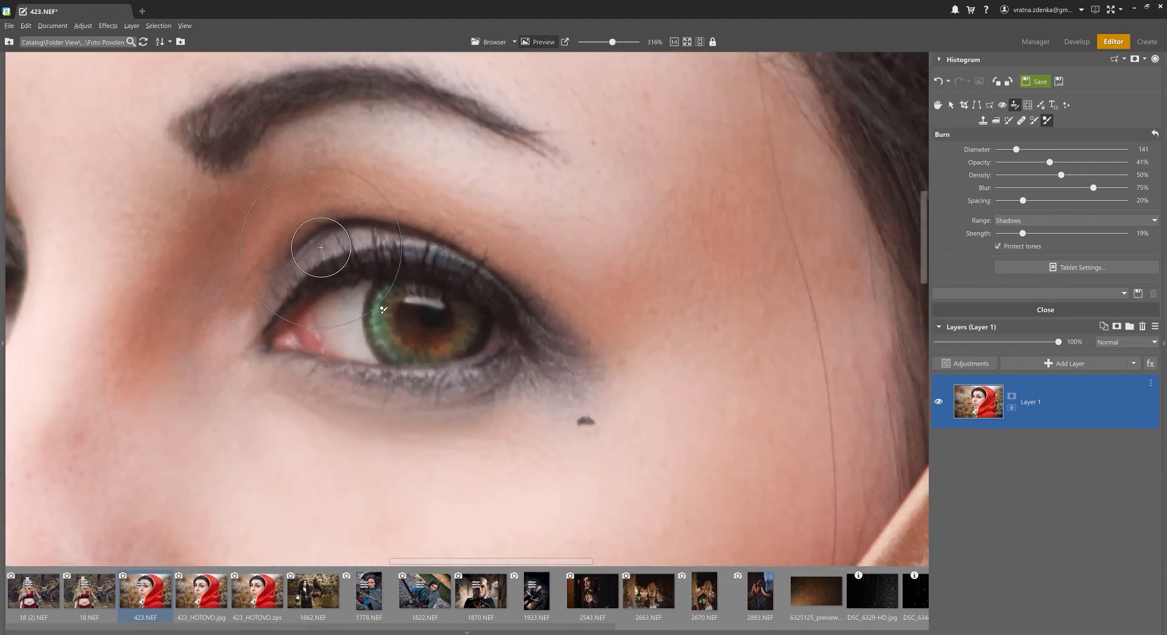
- Examine the darkened eye makeup up close and in relation to the whole face
scroll(321, 247, "up", 1)
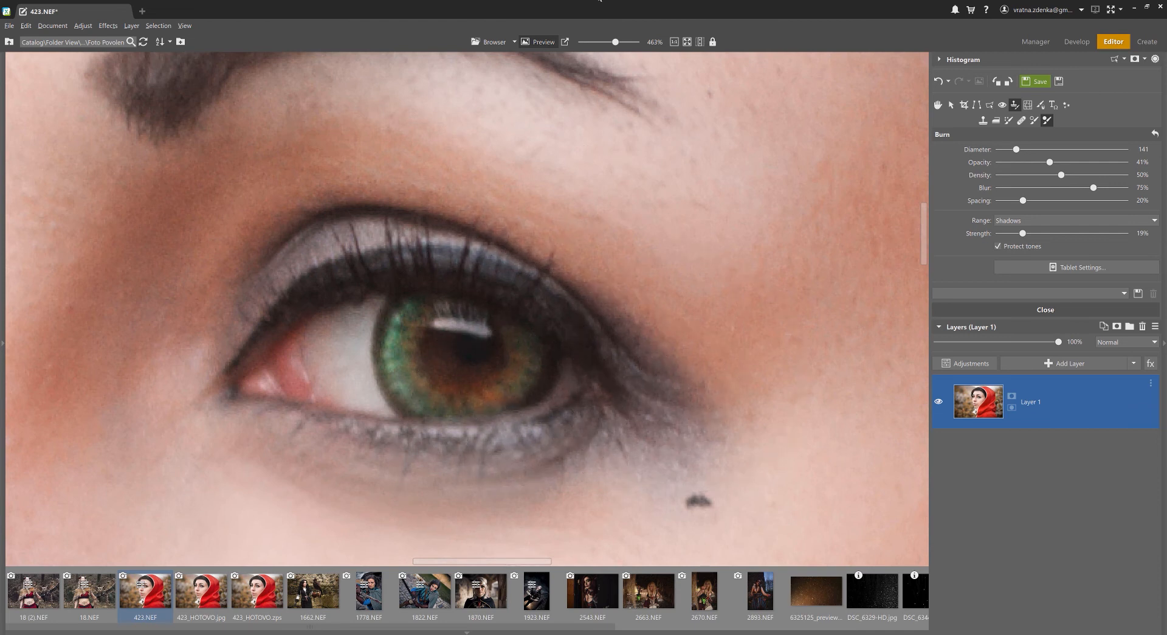
scroll(389, 122, "down", 2)
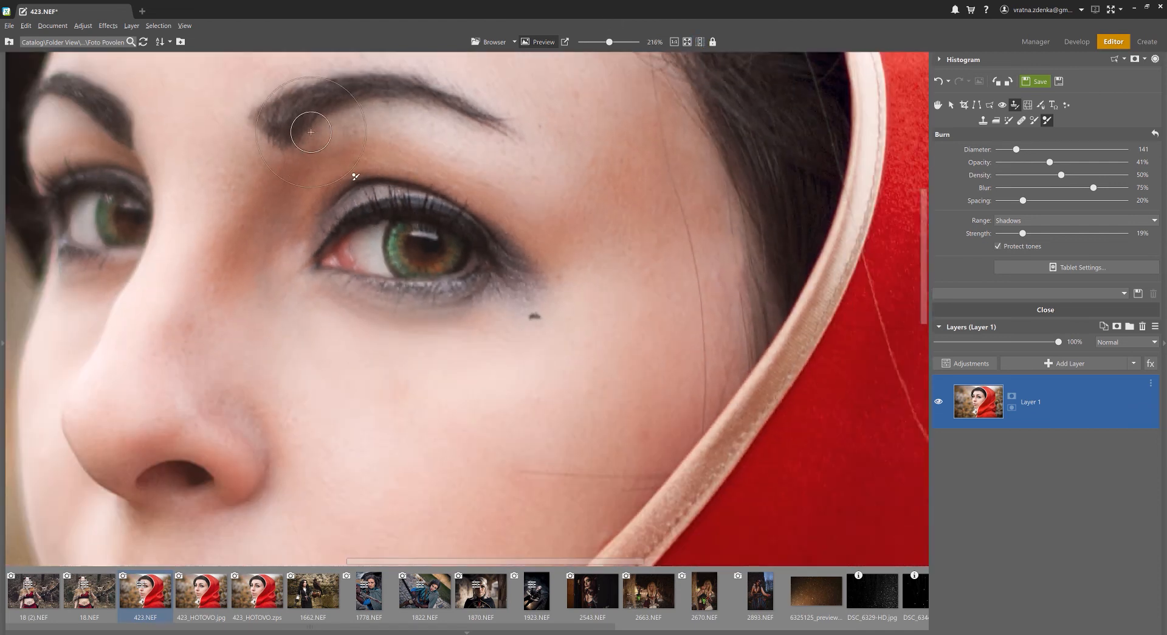
left_click_drag(236, 153, 516, 227)
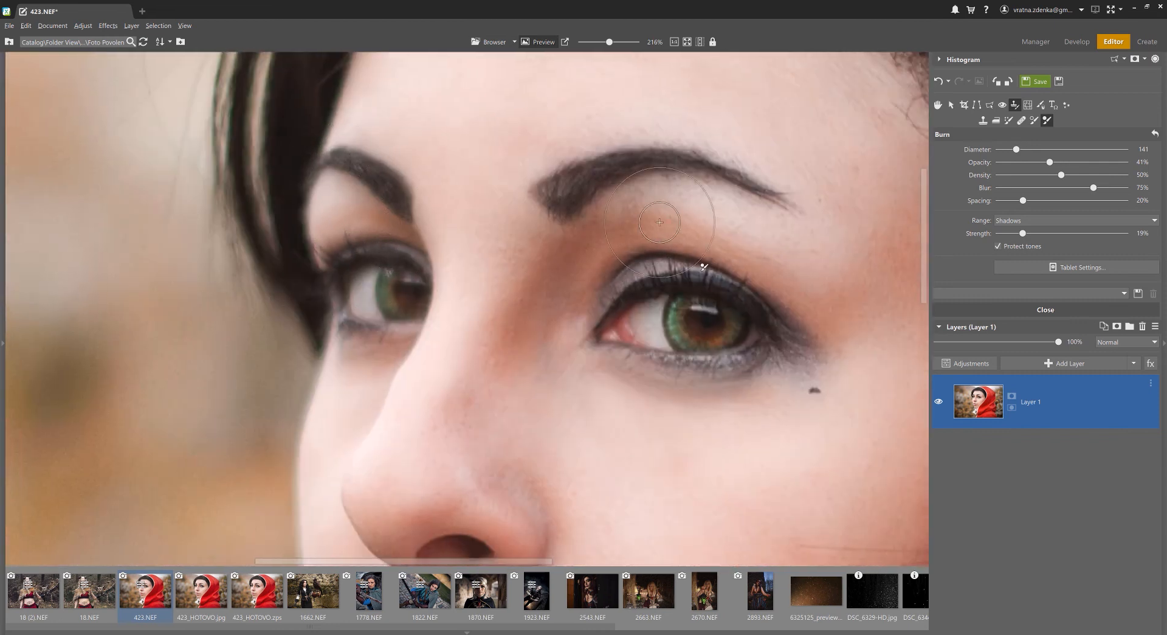
left_click_drag(725, 184, 545, 186)
scroll(547, 234, "up", 1)
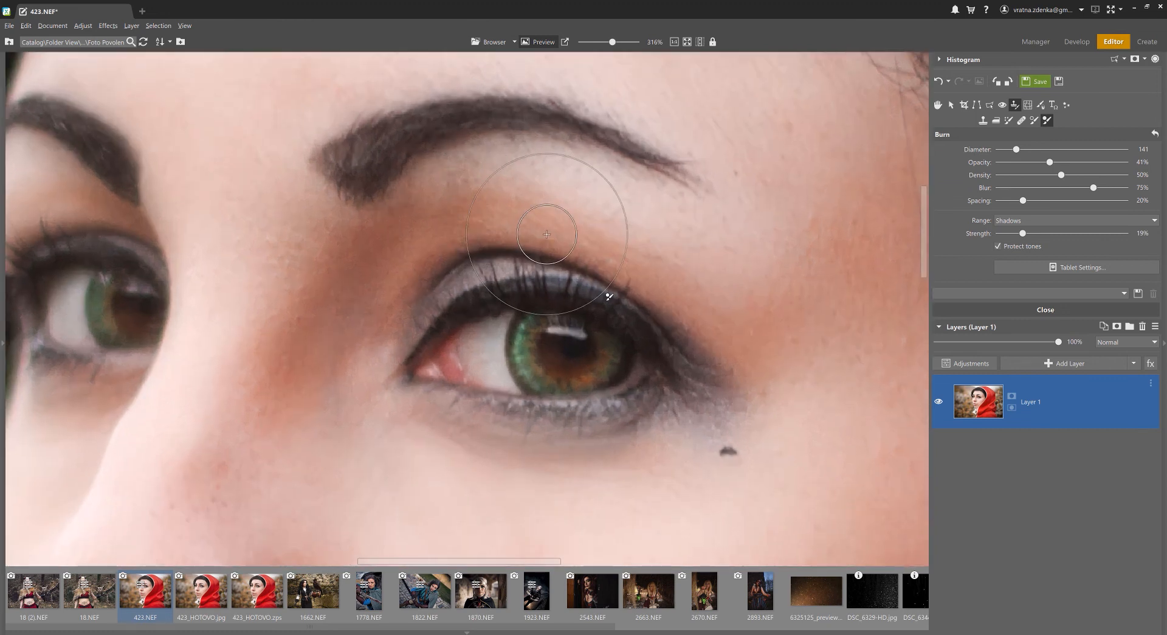
scroll(547, 234, "down", 3)
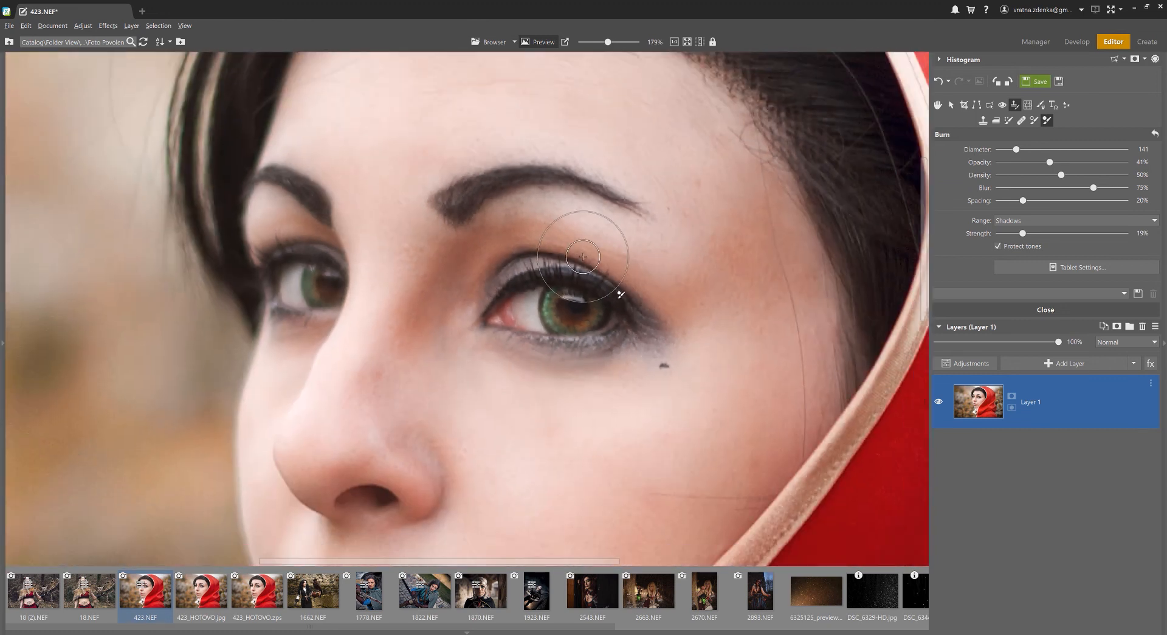
scroll(574, 201, "down", 3)
left_click_drag(582, 204, 561, 261)
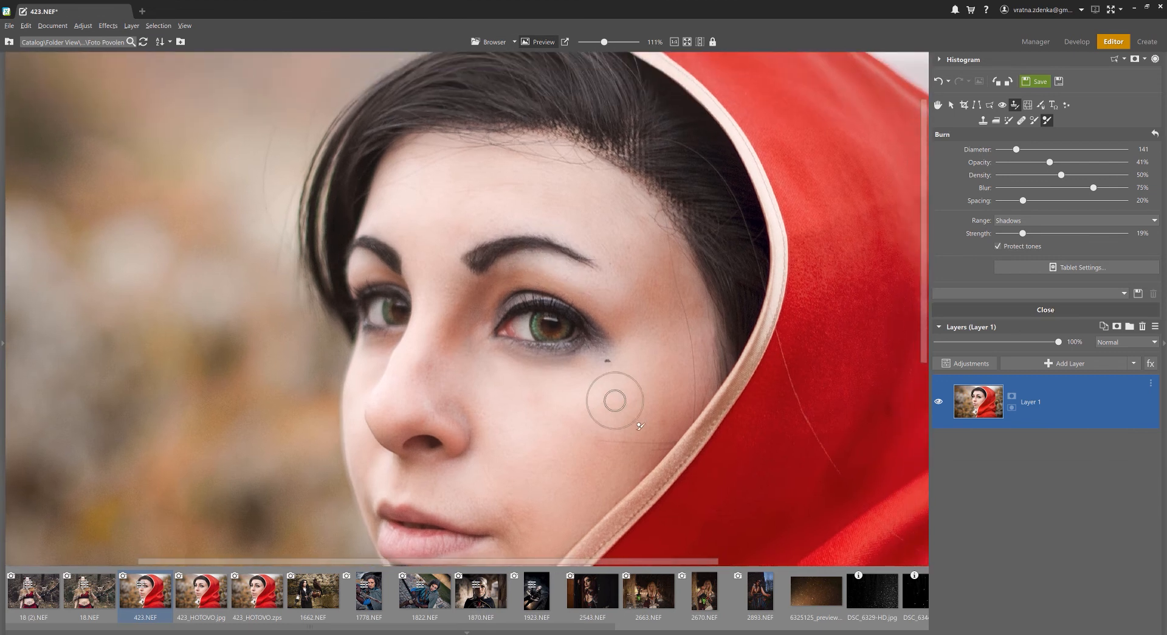
- Boost the iris colour in the eyes with the Effect Brush in Saturation mode at strength 39% and diameter 35
scroll(622, 402, "up", 3)
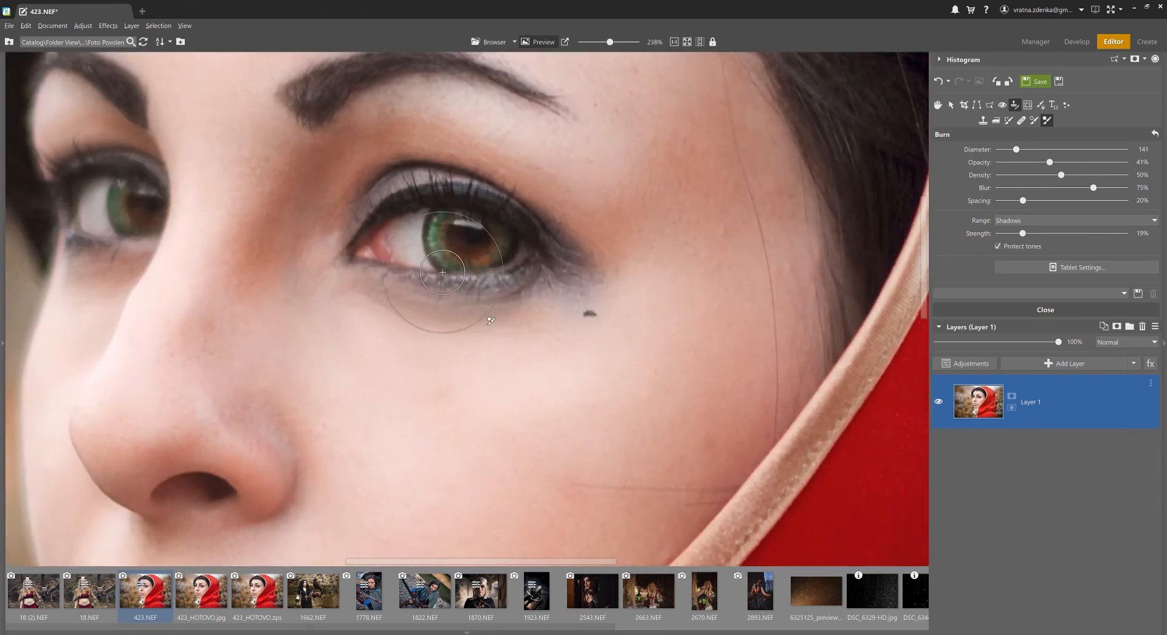
scroll(450, 324, "up", 4)
scroll(451, 327, "up", 3)
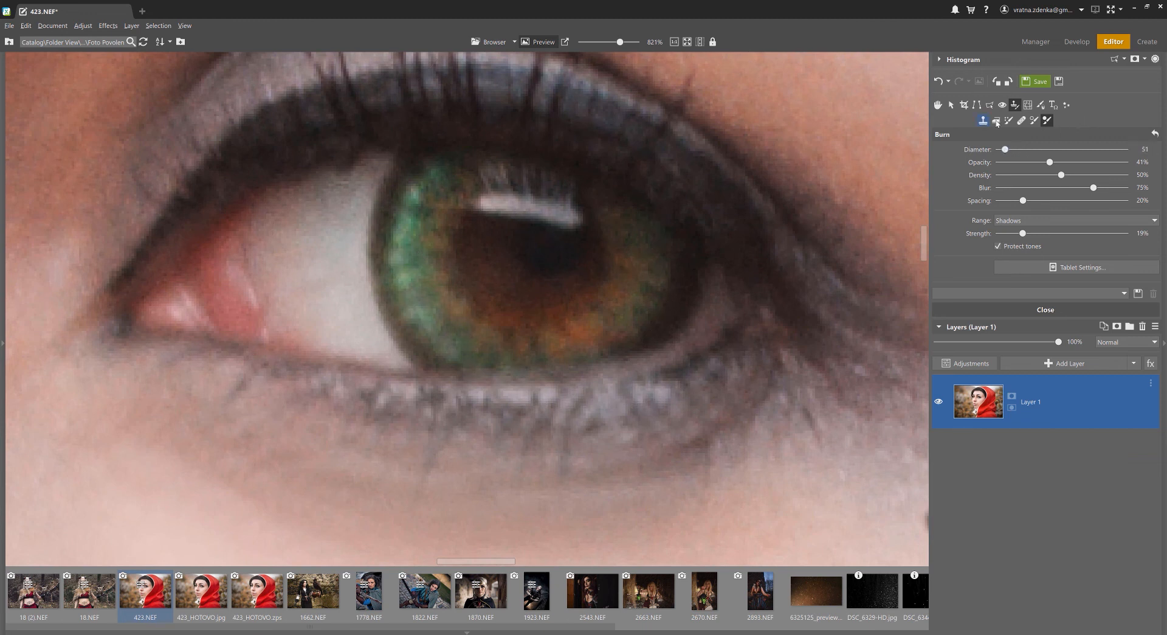
left_click(1008, 121)
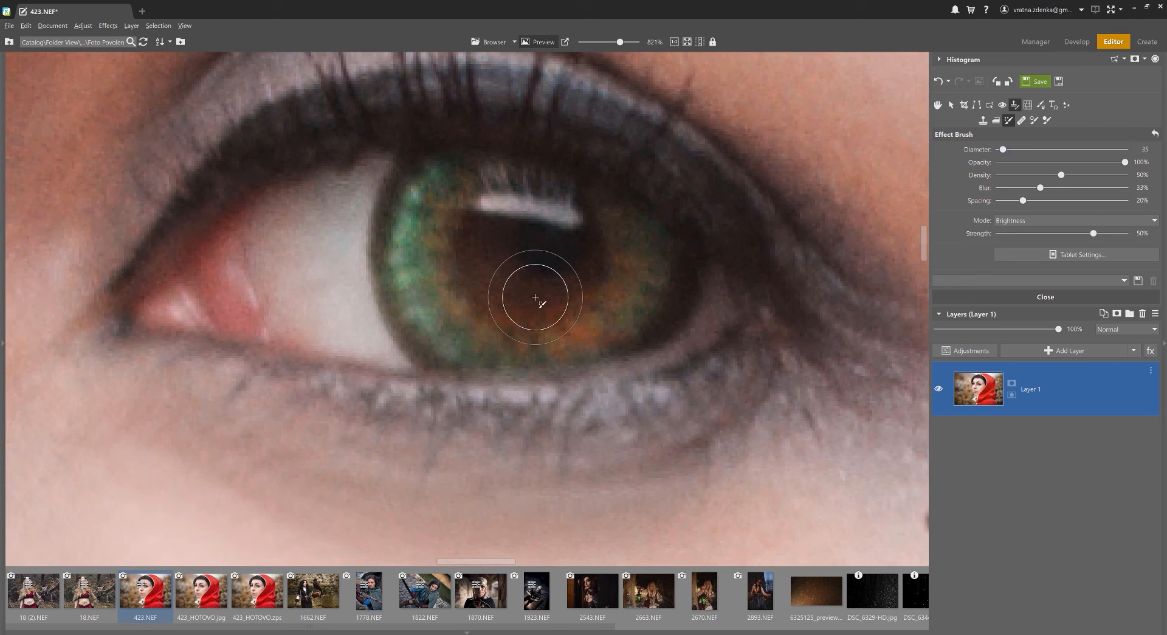
left_click(1051, 222)
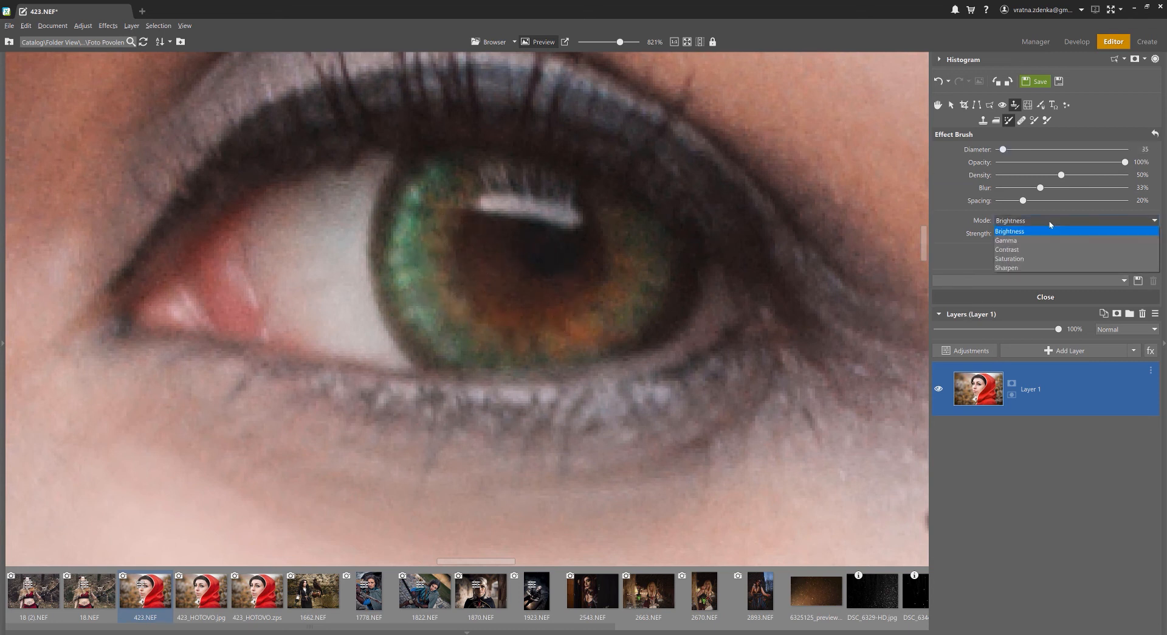
left_click(1022, 259)
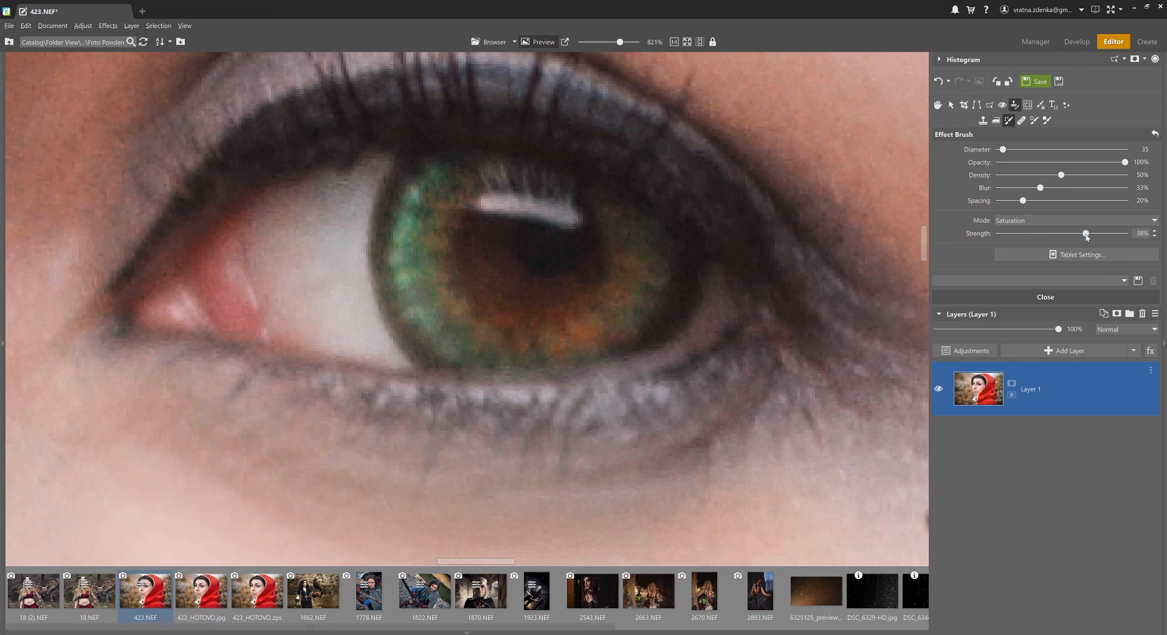
mouse_move(454, 203)
left_mouse_down()
mouse_move(419, 280)
mouse_move(429, 312)
mouse_move(512, 340)
mouse_move(575, 338)
mouse_move(645, 281)
mouse_move(618, 260)
left_mouse_up()
scroll(617, 260, "down", 5)
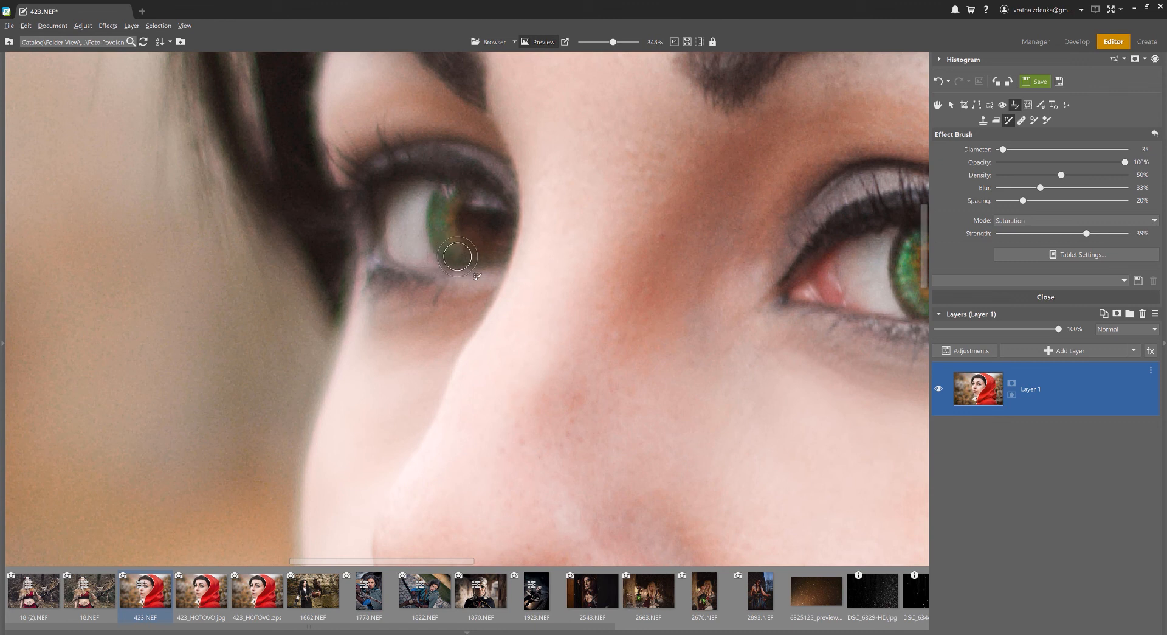
scroll(611, 188, "down", 5)
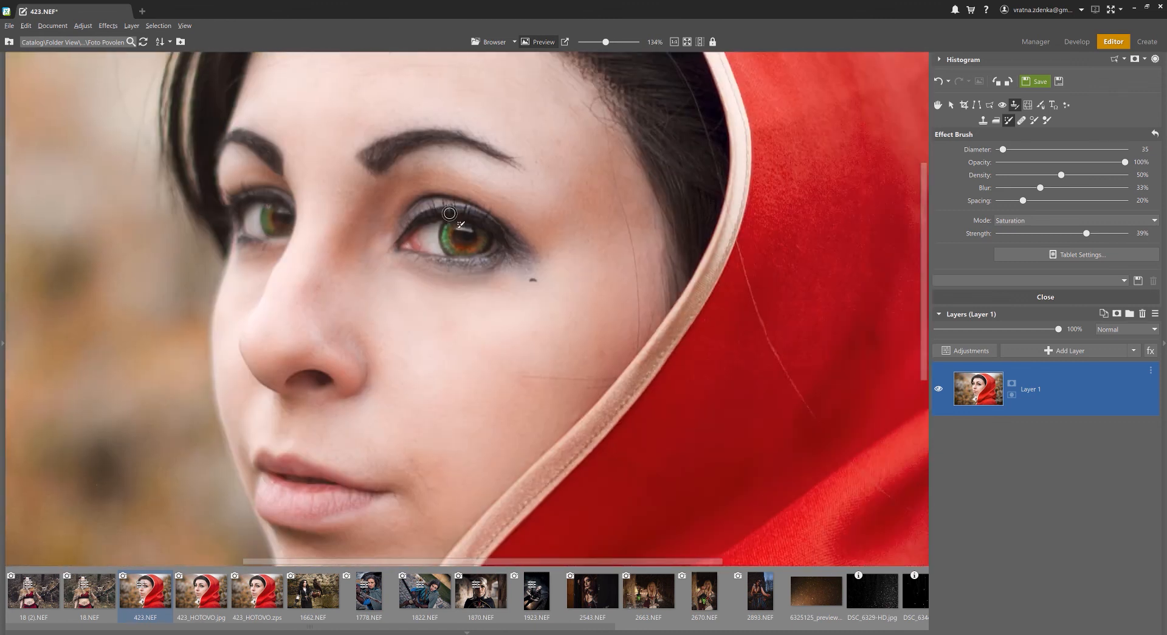
- Brighten the light reflection in the nearer eye's pupil with Dodge on the Lights range at diameter 30 and strength 73%
scroll(449, 213, "up", 5)
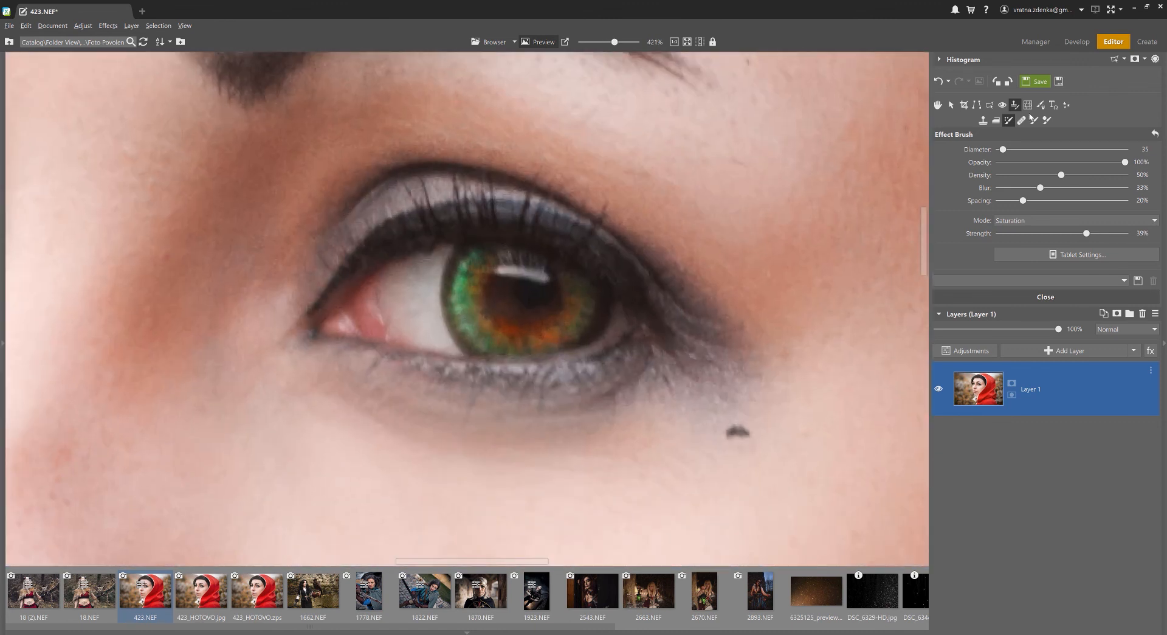
left_click(1035, 121)
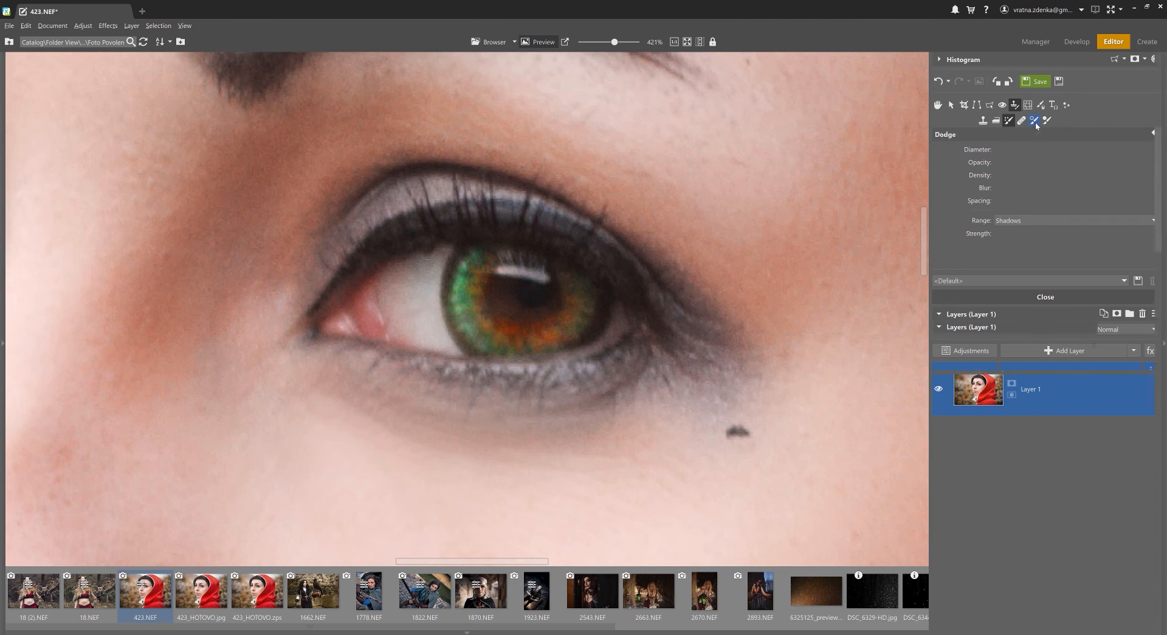
scroll(519, 273, "down", 3)
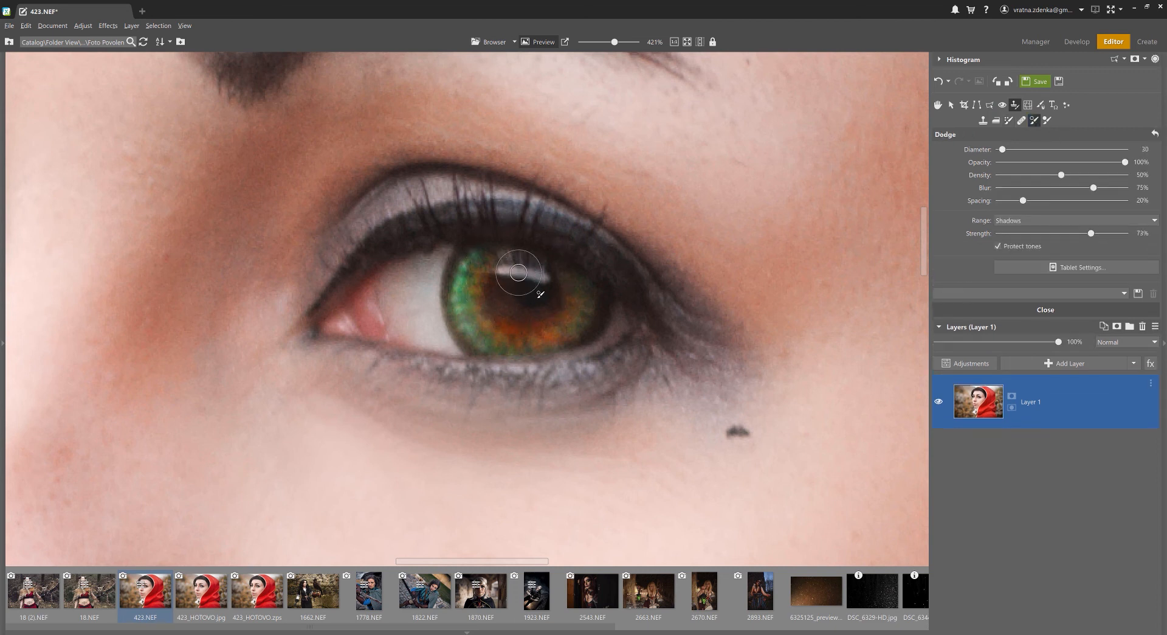
left_click(1049, 220)
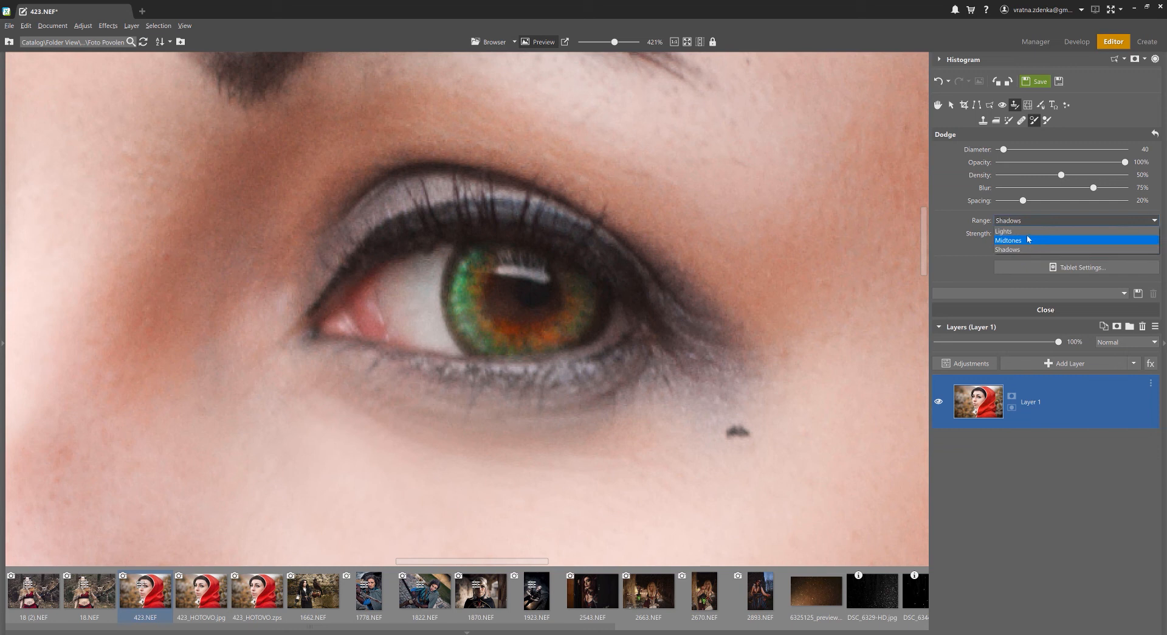
left_click(1049, 241)
scroll(597, 244, "up", 2)
scroll(597, 244, "up", 2)
scroll(430, 286, "down", 2)
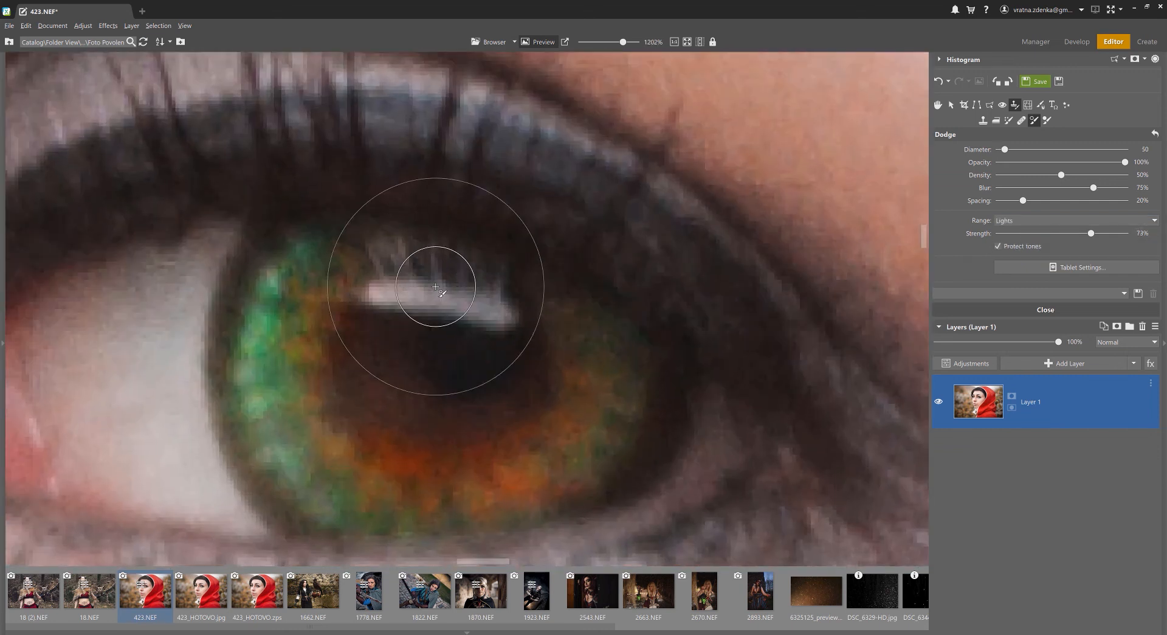
scroll(456, 288, "up", 1)
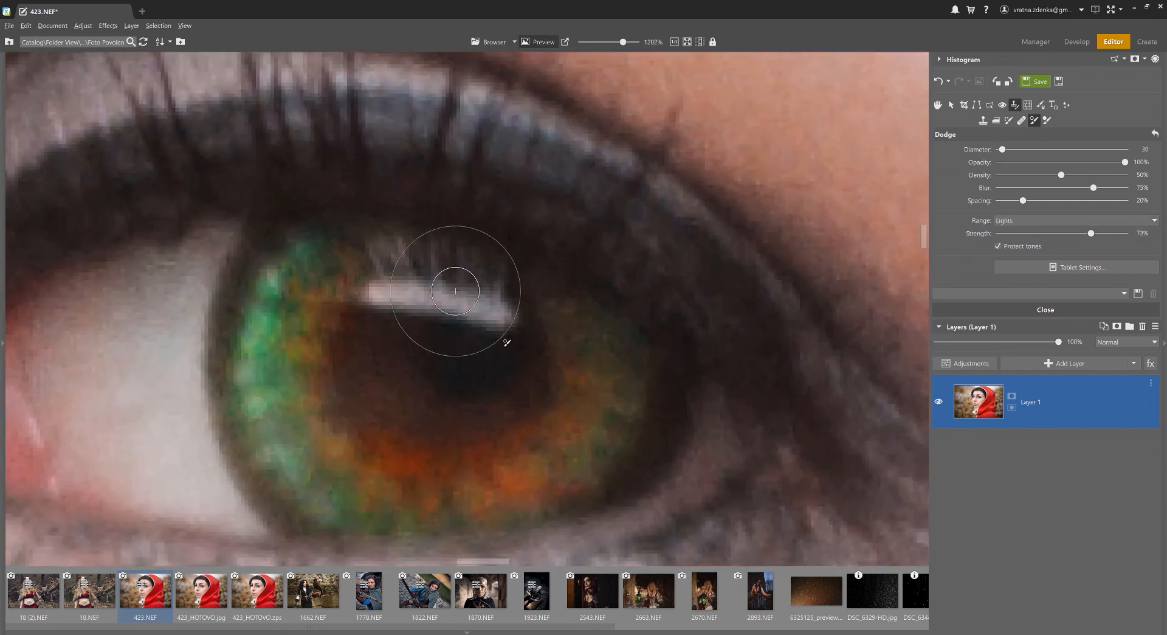
left_click(484, 299)
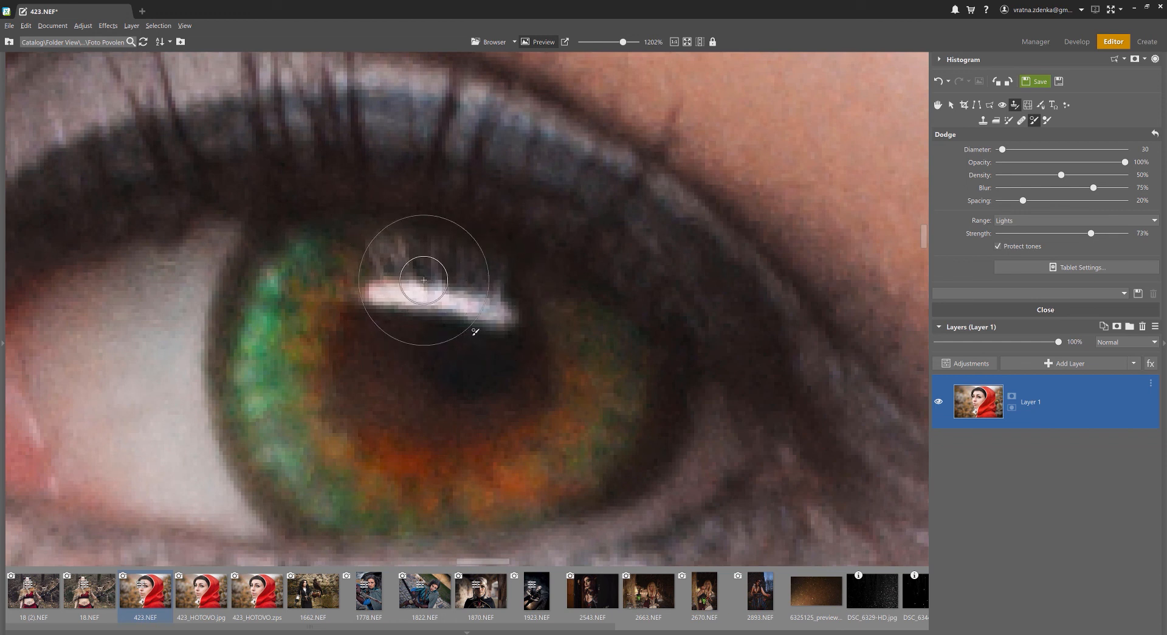
left_click(459, 294)
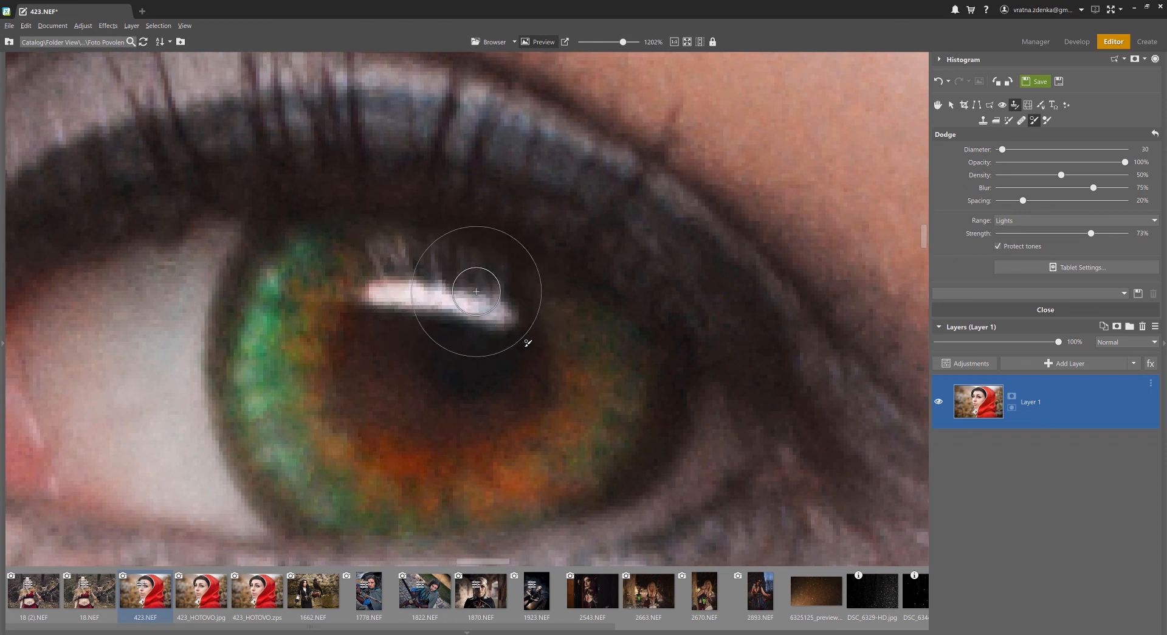
- Compare the eyes before and after the dodged reflection on the whole photo and up close
left_click(687, 41)
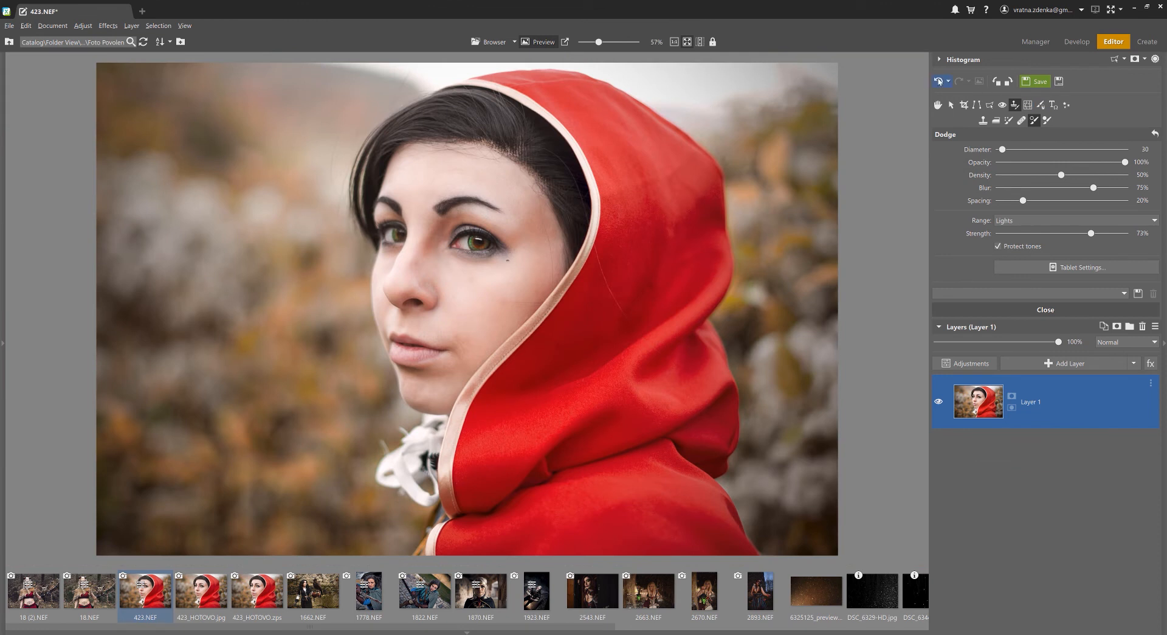
scroll(459, 237, "up", 4)
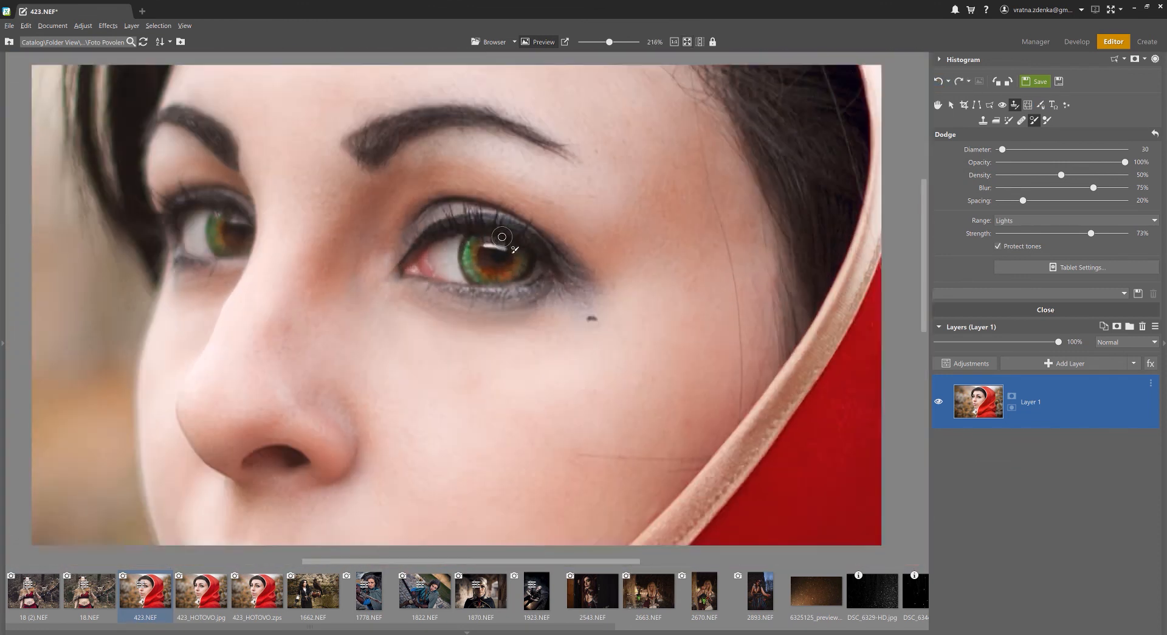
scroll(518, 267, "down", 2)
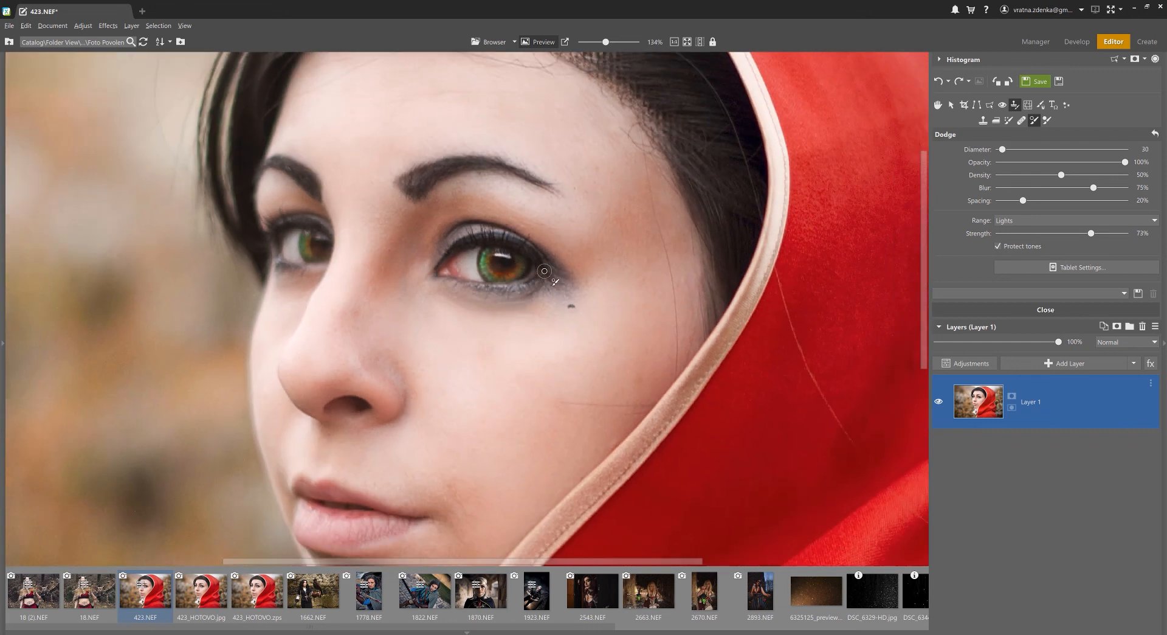
- Reshape the nose bridge contour beside the farther eye with the Move deformation at diameter 100 and strength 50%
scroll(544, 271, "down", 2)
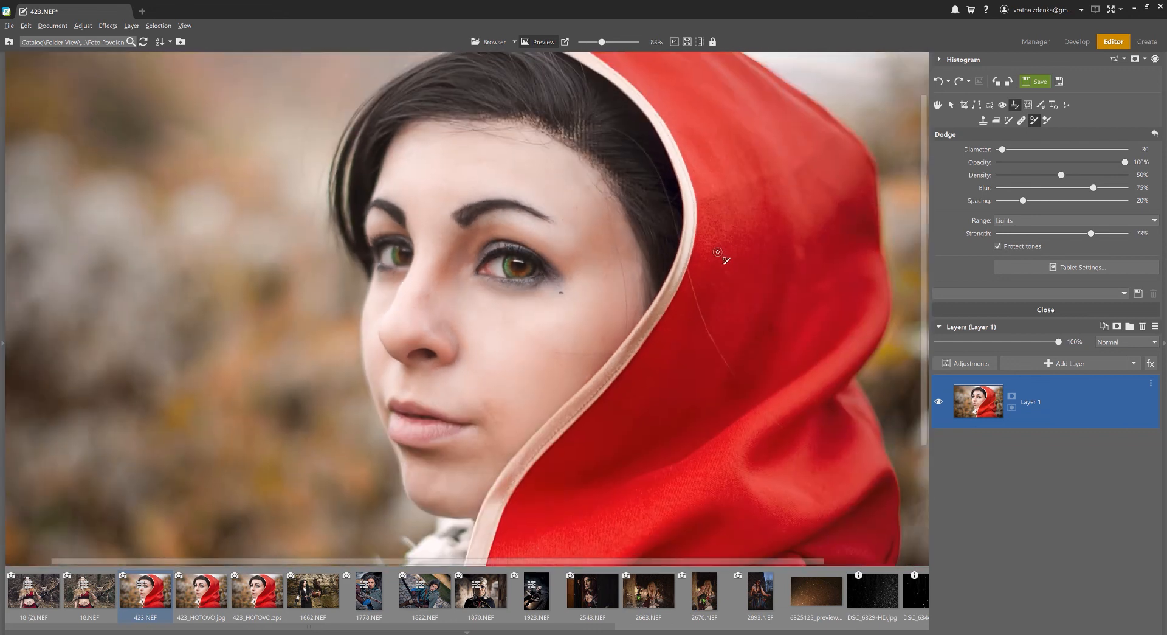
left_click_drag(550, 173, 552, 211)
scroll(565, 249, "down", 1)
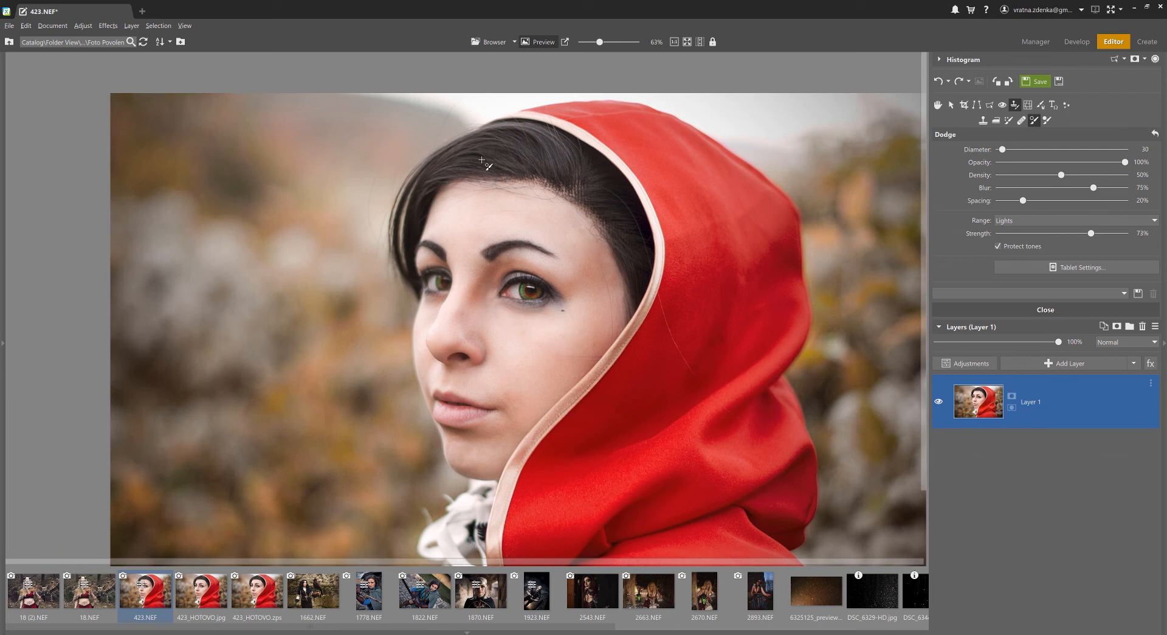
scroll(507, 317, "up", 2)
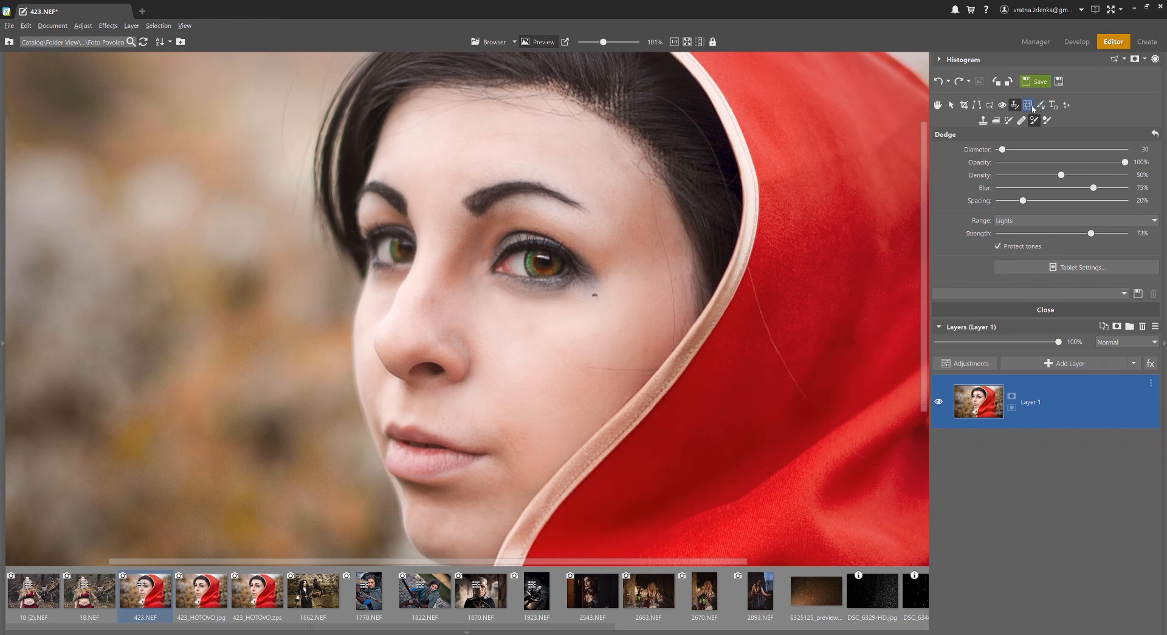
left_click(1029, 105)
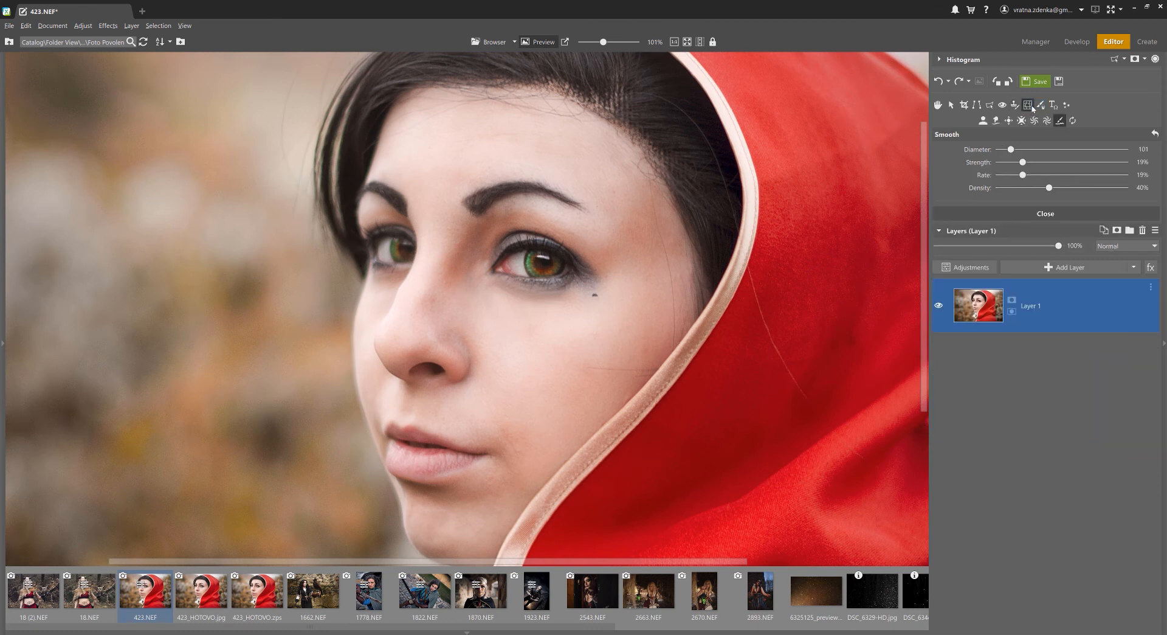
left_click(996, 121)
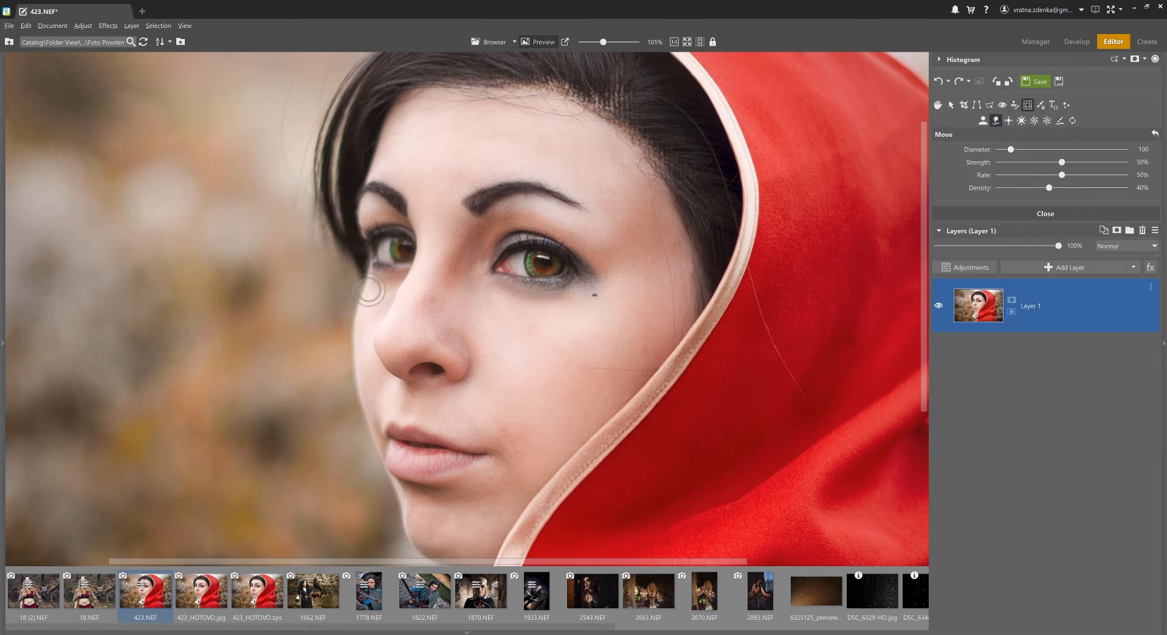
scroll(429, 292, "up", 3)
scroll(428, 291, "up", 2)
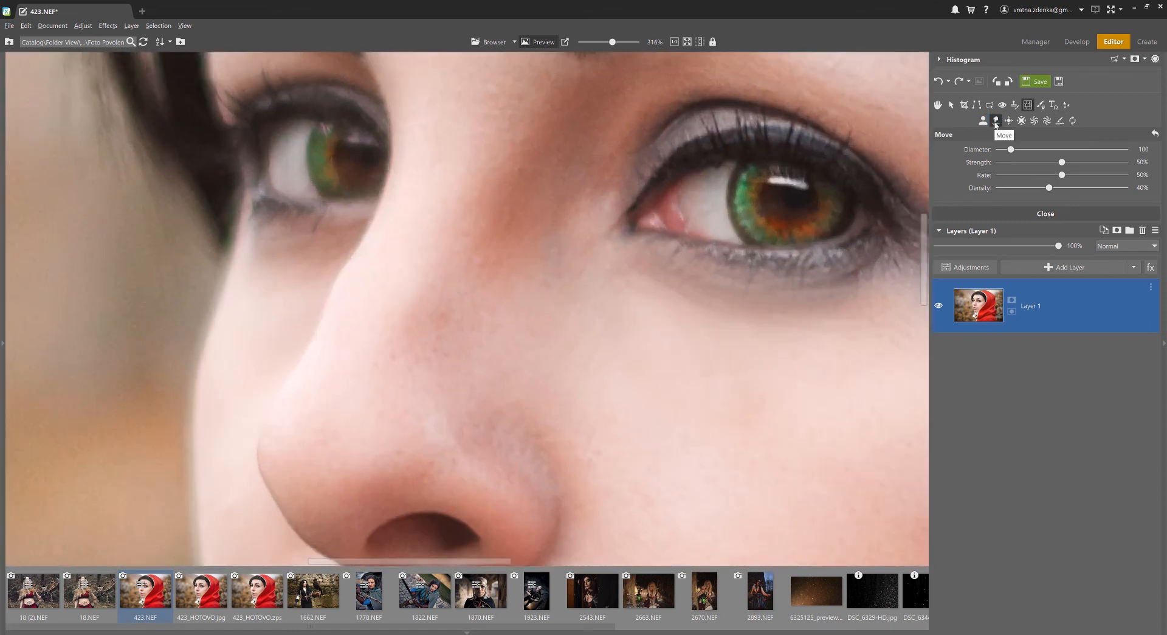
scroll(338, 281, "up", 2)
left_click_drag(354, 286, 357, 289)
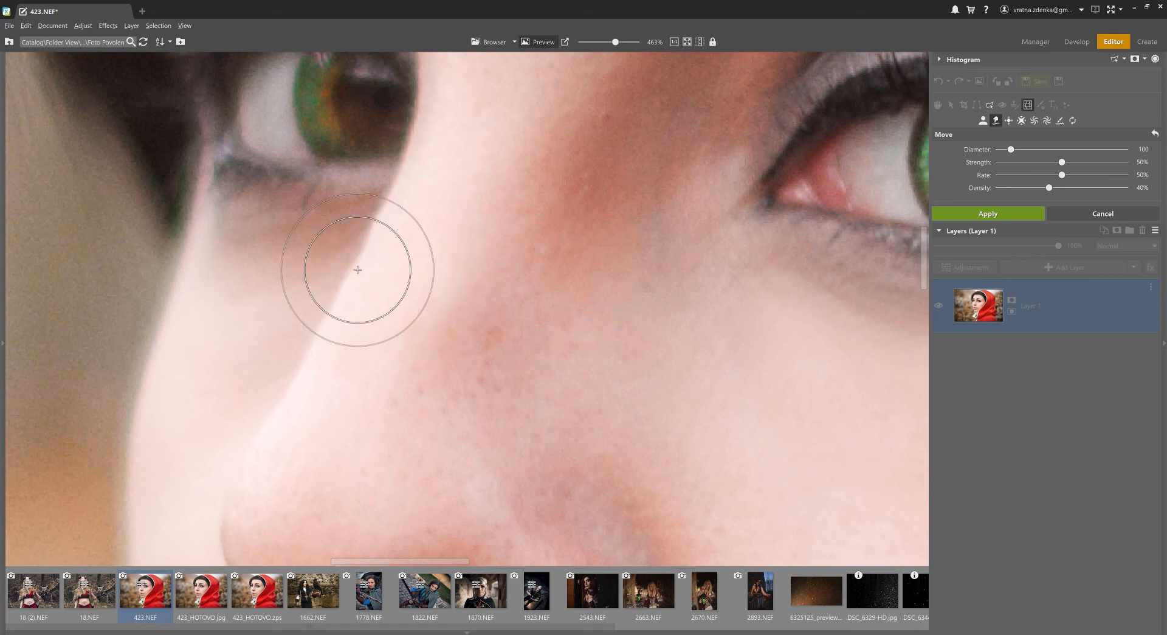
- Even out the reshaped nose bridge with Smooth at diameter 82 and strength 19%, and apply the deformation
left_click(1061, 120)
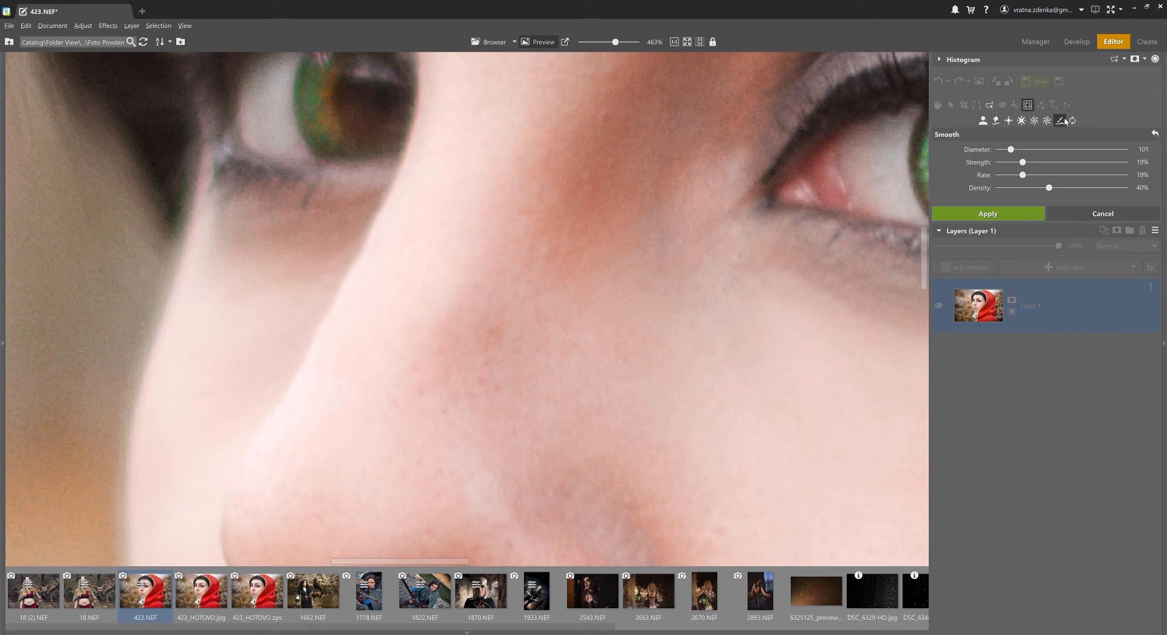
left_click_drag(1010, 149, 1008, 150)
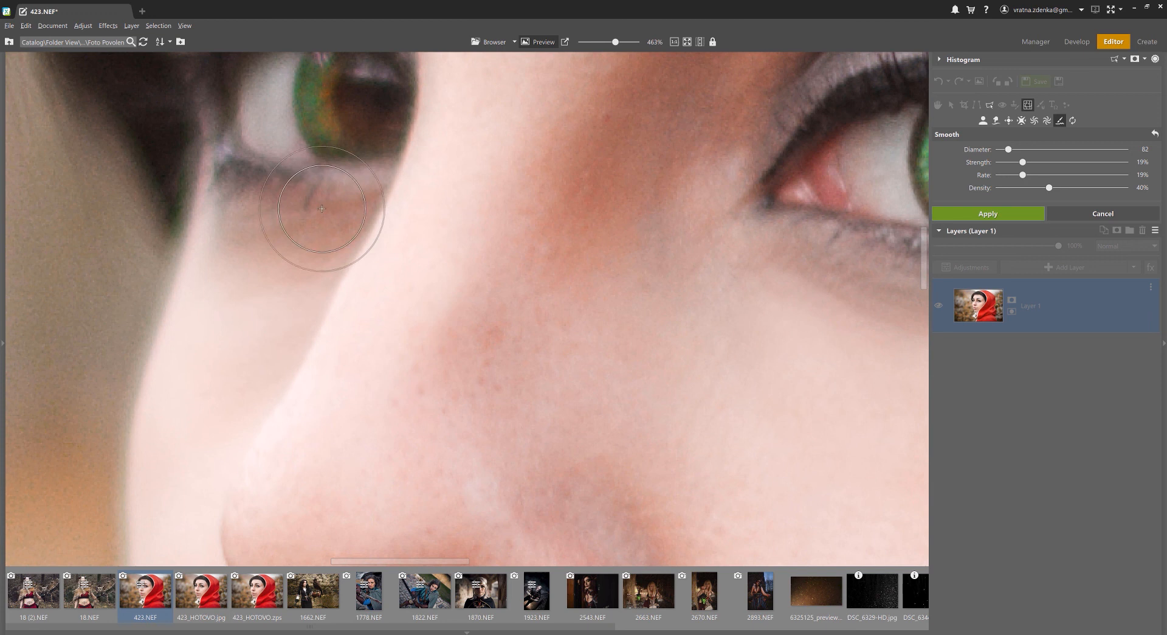
left_click(998, 212)
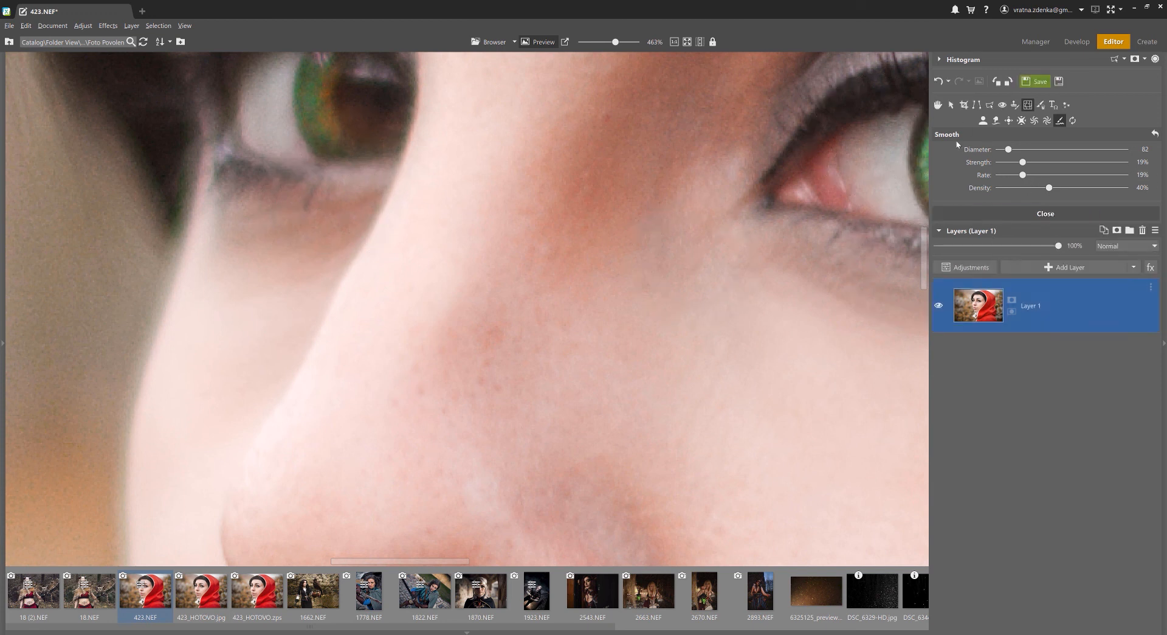
- Compare the nose bridge before and after the reshaping up close, and examine the whole face
left_click(940, 83)
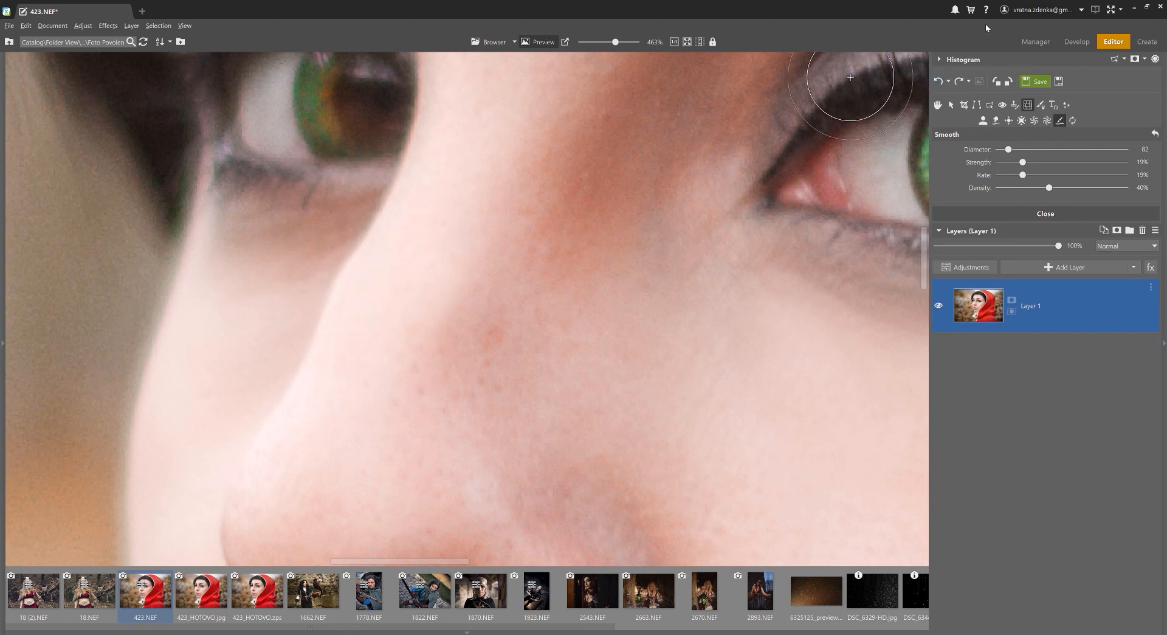
left_click(956, 83)
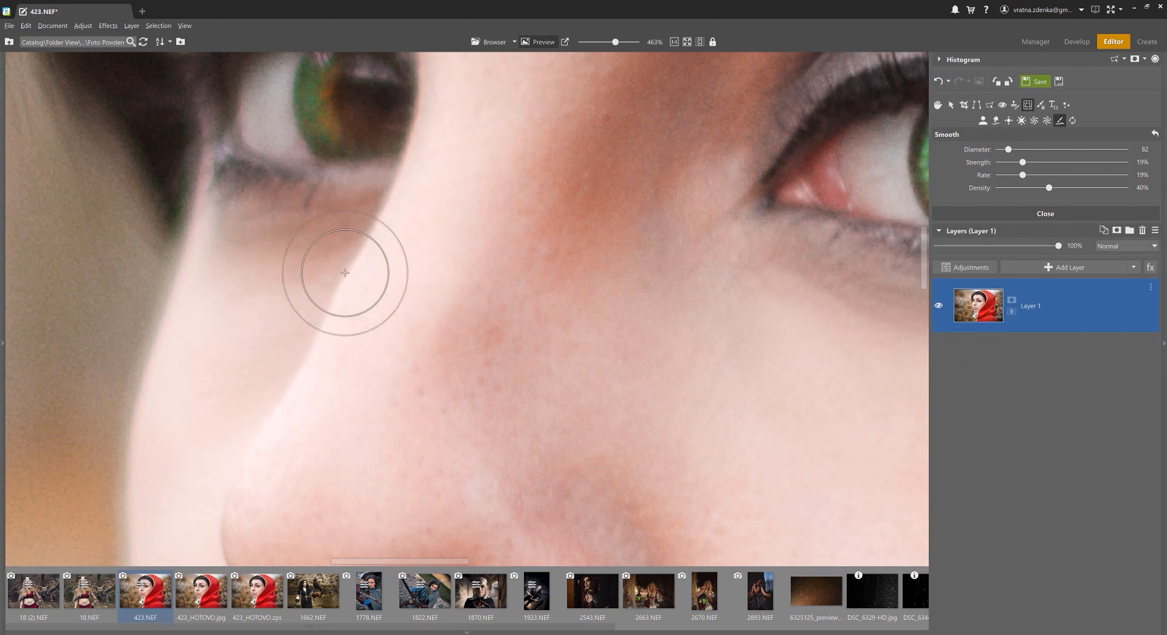
scroll(713, 249, "down", 2)
scroll(713, 249, "down", 2)
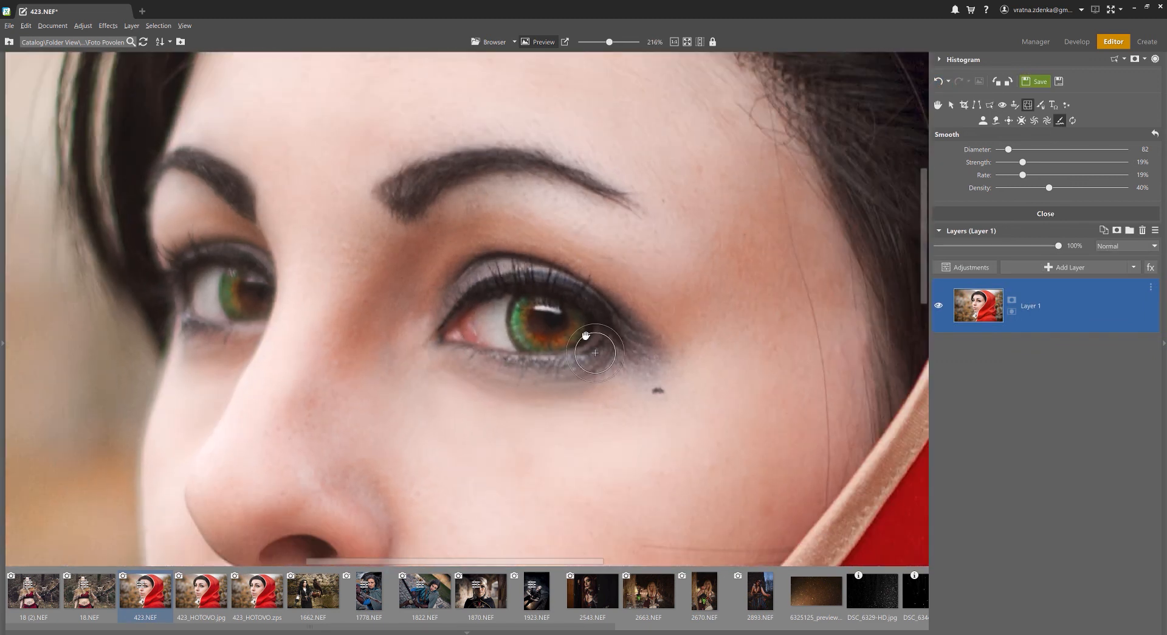
left_click_drag(563, 360, 559, 287)
scroll(249, 406, "down", 5)
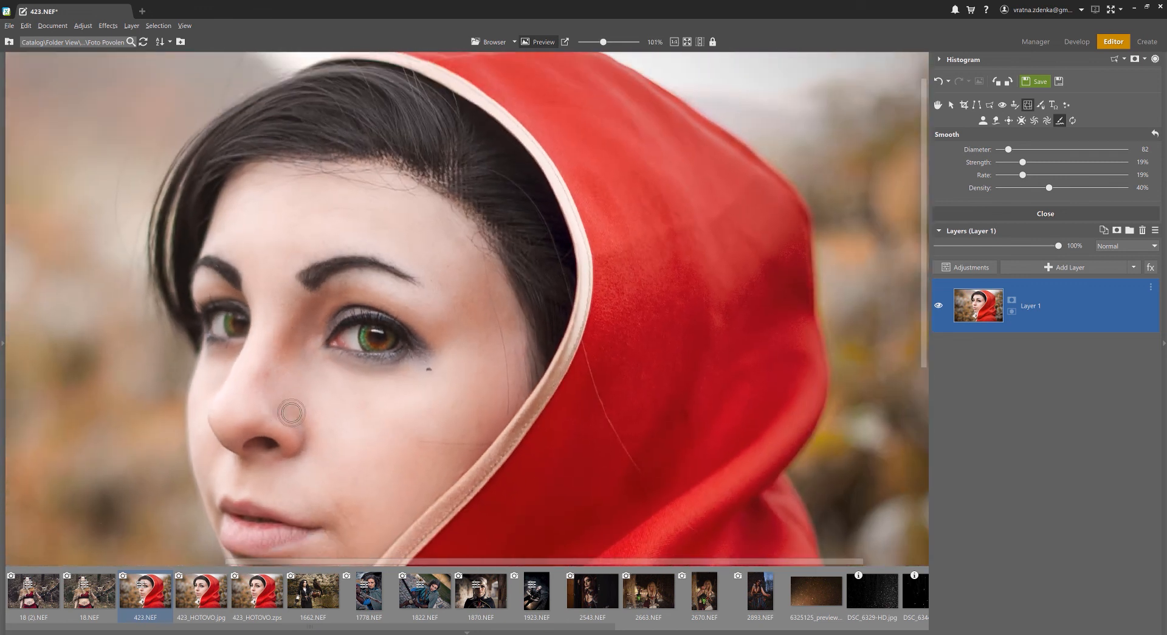
left_click_drag(301, 414, 296, 341)
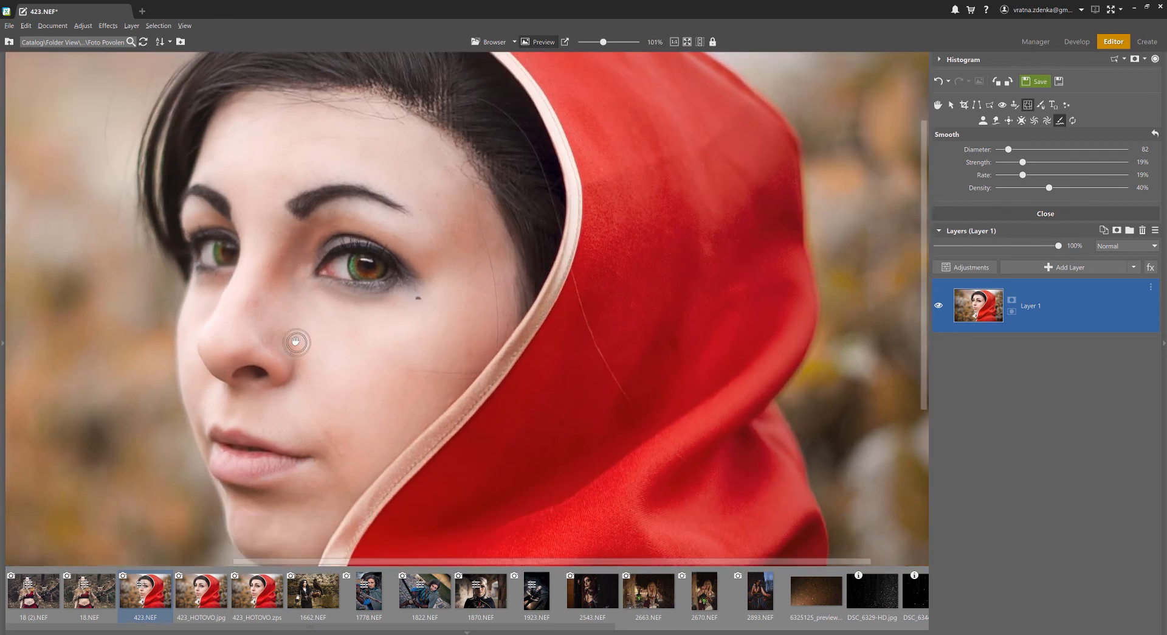
- Try to lift the outer eyebrow and upper eyelid of the nearer eye with Move at diameter 350 and strength 50%
left_click(996, 120)
scroll(386, 225, "up", 4)
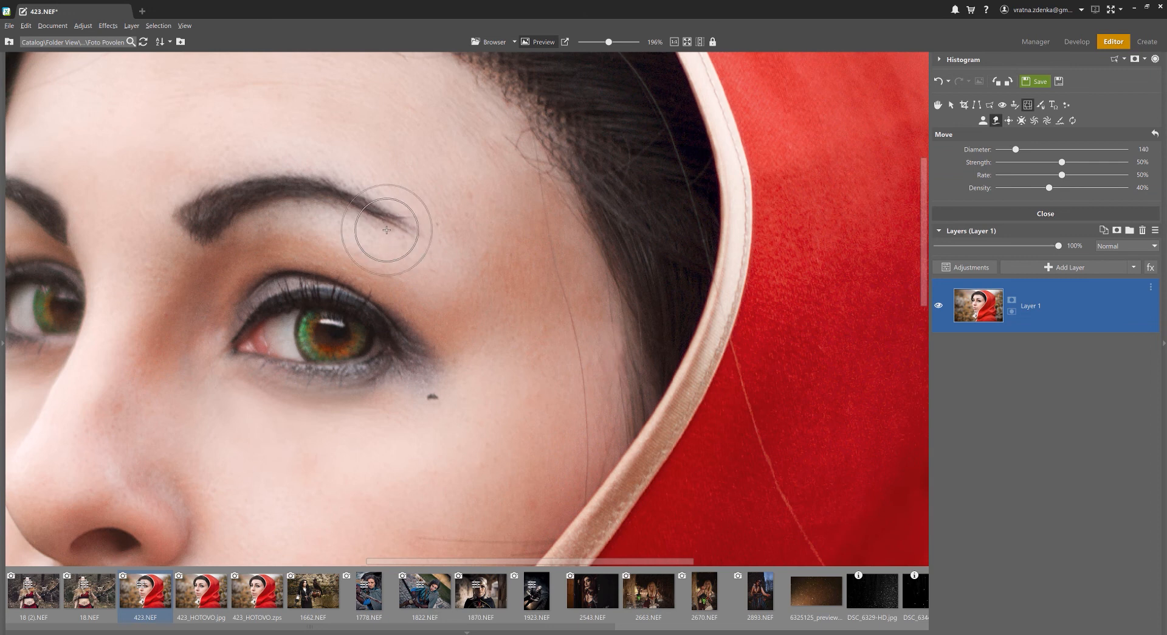
mouse_move(386, 228)
left_mouse_down()
mouse_move(396, 193)
mouse_move(404, 142)
left_mouse_up()
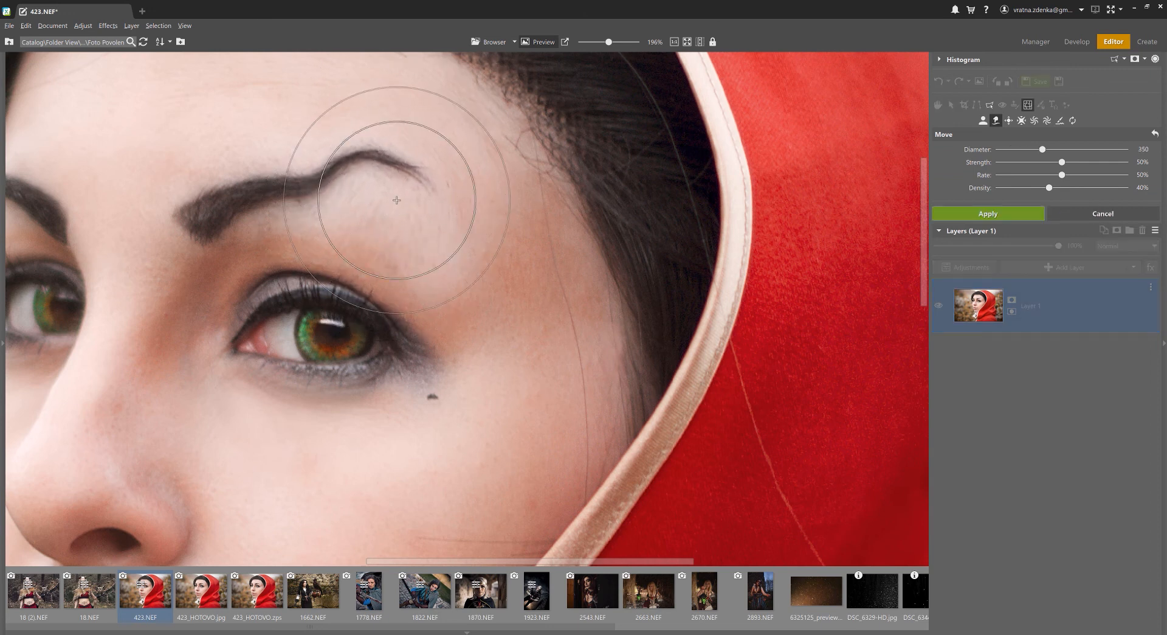
left_click_drag(321, 276, 331, 243)
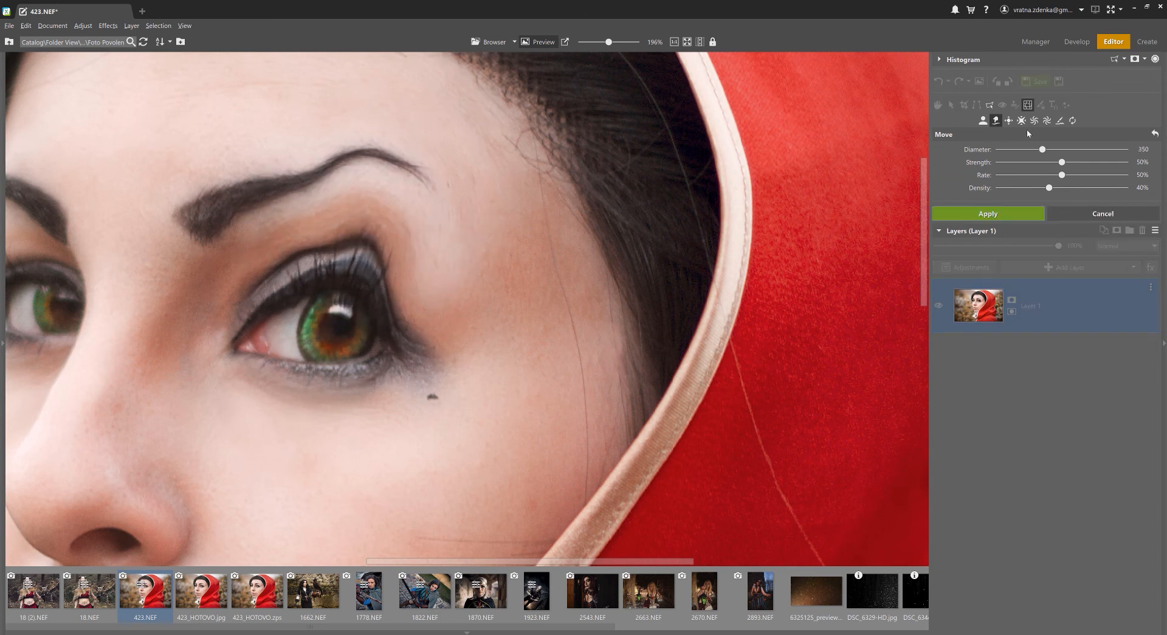
- Try to soften the distorted eye and eyebrow with Smooth at diameter 281 and strength 19%, and discard the deformation
left_click(1061, 121)
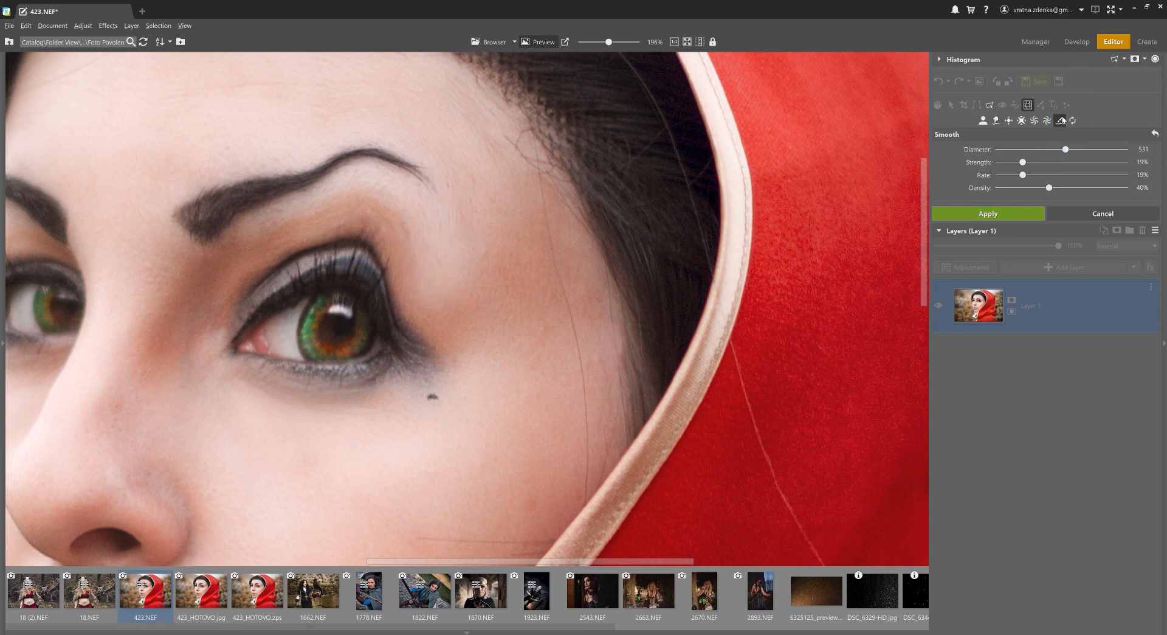
mouse_move(312, 344)
left_mouse_down()
mouse_move(430, 331)
mouse_move(334, 332)
mouse_move(285, 360)
mouse_move(354, 328)
mouse_move(417, 324)
mouse_move(362, 352)
left_mouse_up()
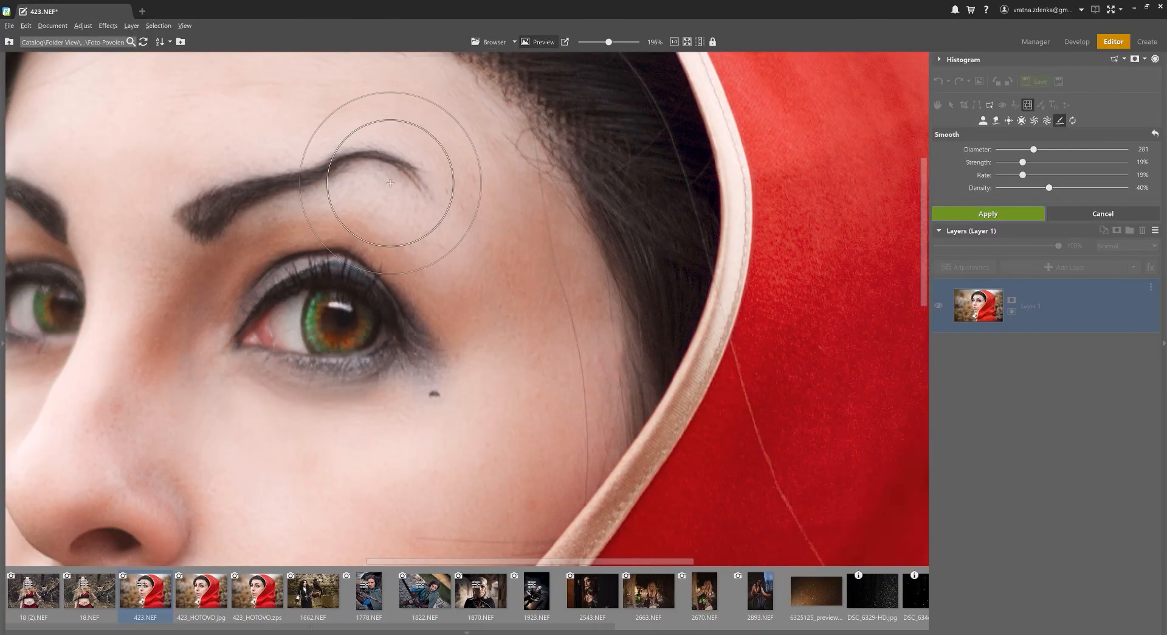
mouse_move(390, 183)
left_mouse_down()
mouse_move(326, 143)
mouse_move(417, 157)
mouse_move(300, 144)
mouse_move(353, 146)
left_mouse_up()
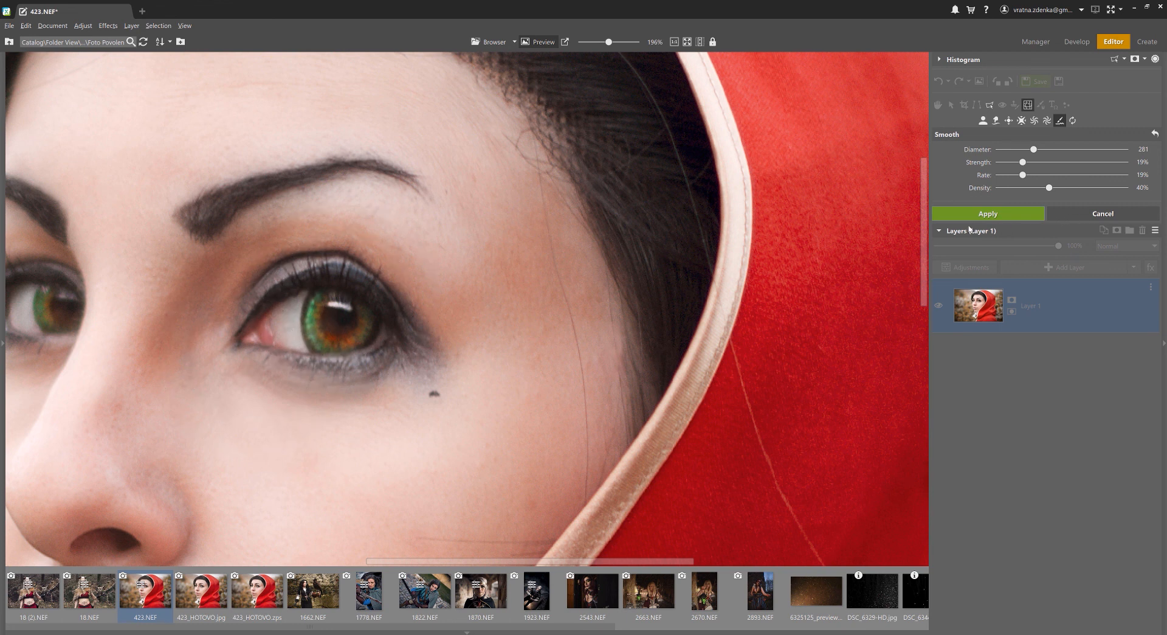
left_click(1111, 213)
- Reduce the nose with Shrink at diameter 363 and strength 21%, even it out with Smooth at diameter 281, and apply the deformation
left_click_drag(132, 375, 486, 304)
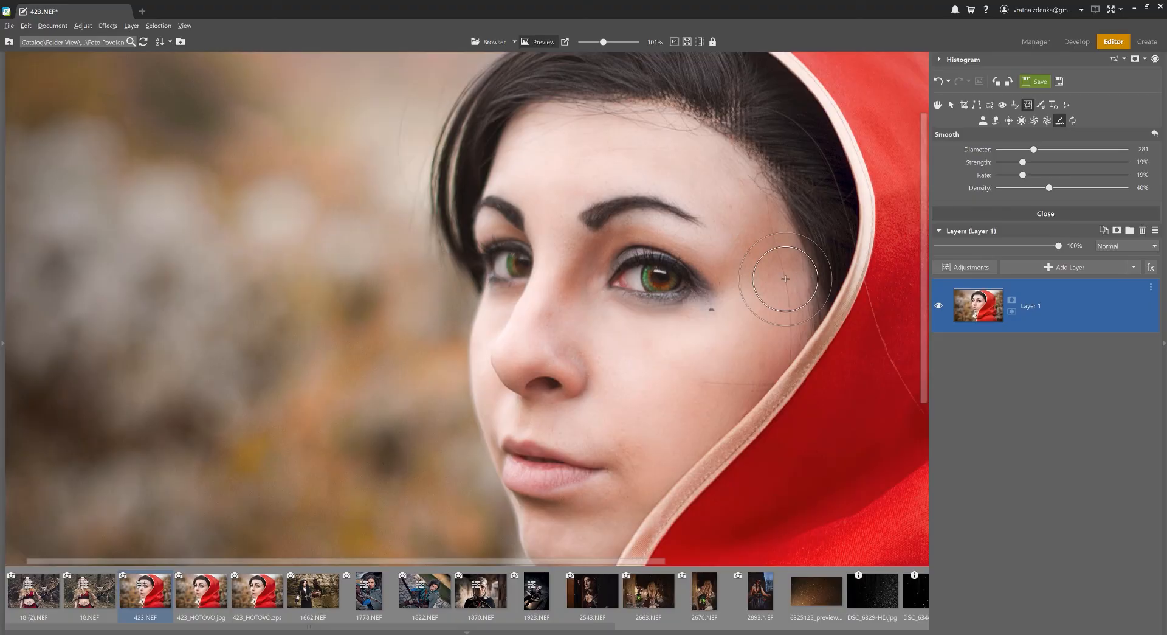
left_click_drag(657, 306, 663, 210)
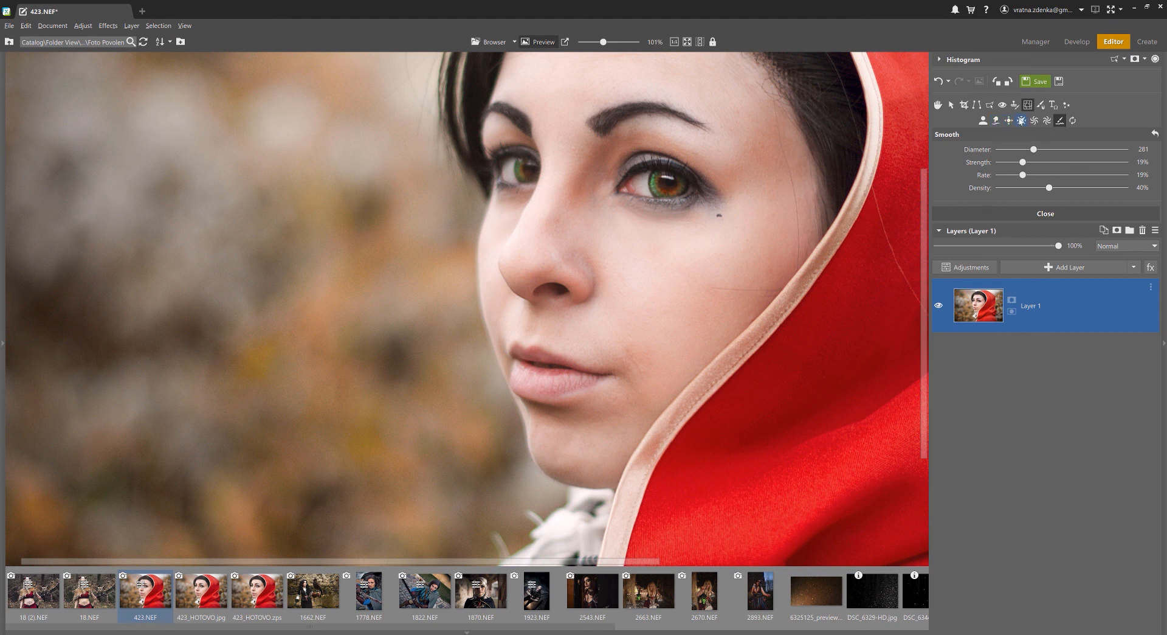
left_click(1022, 121)
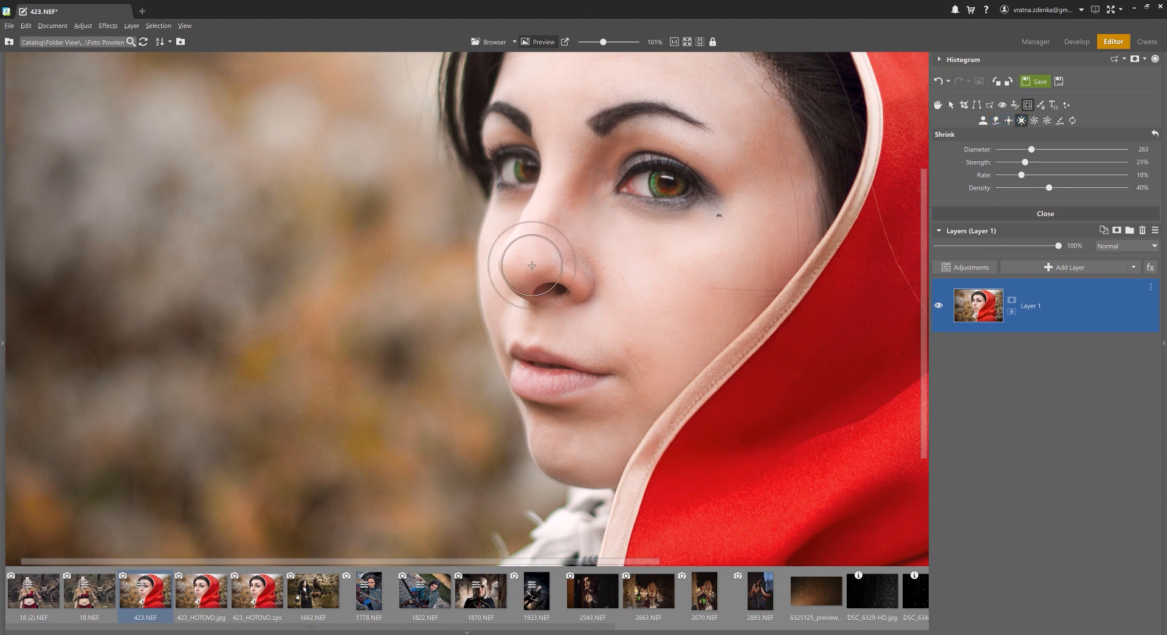
scroll(534, 263, "up", 5)
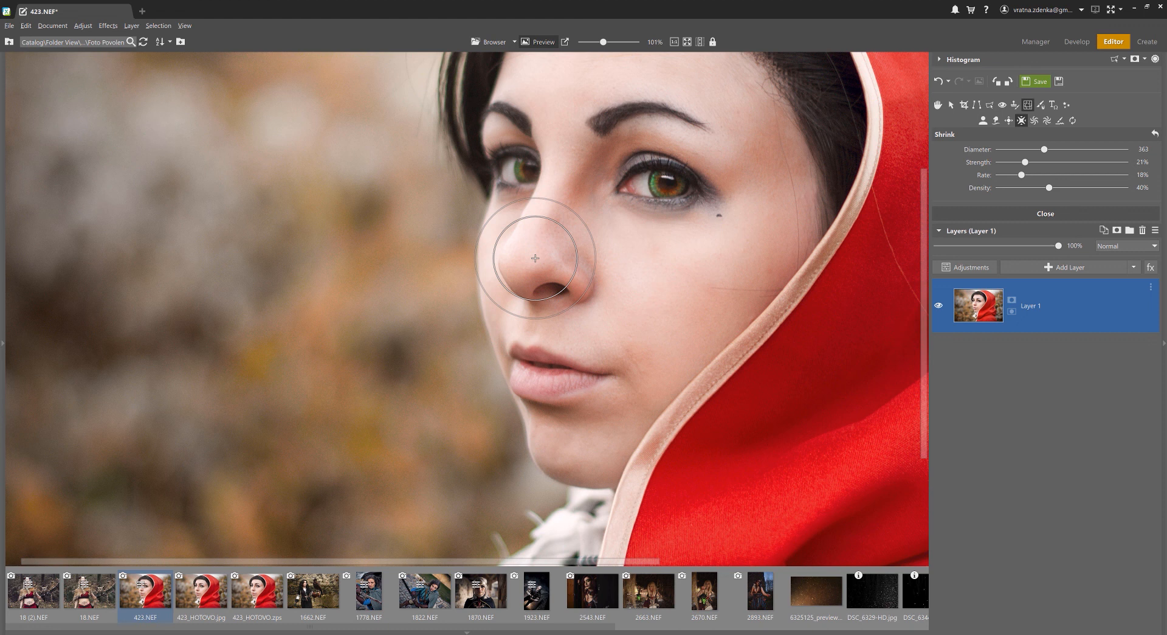
left_click(535, 258)
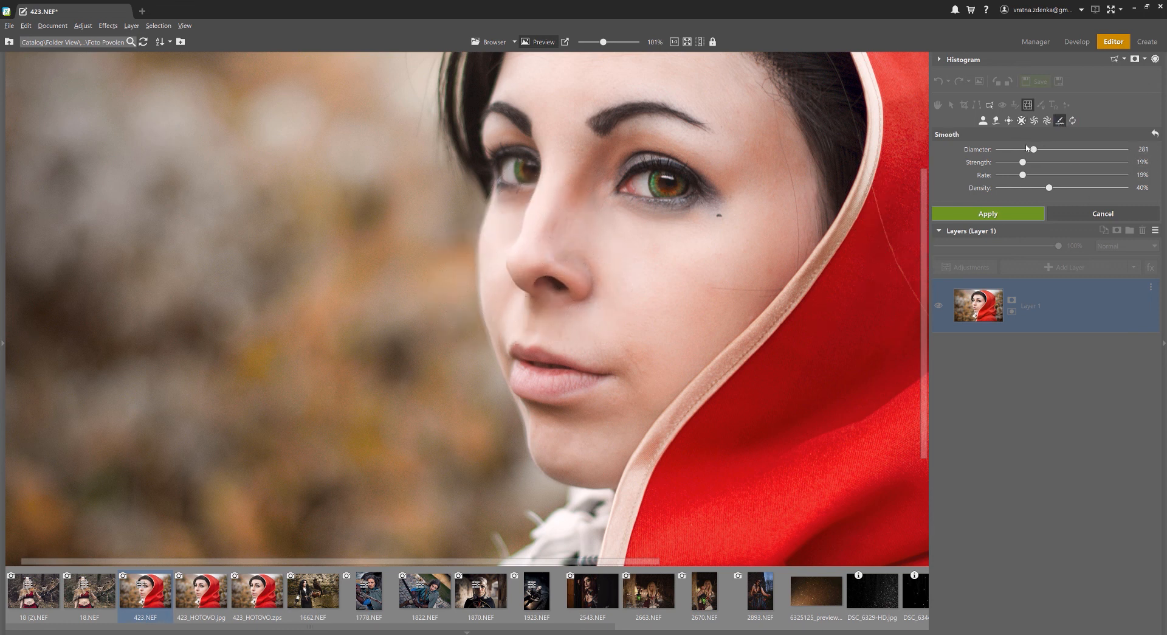
scroll(483, 230, "up", 2)
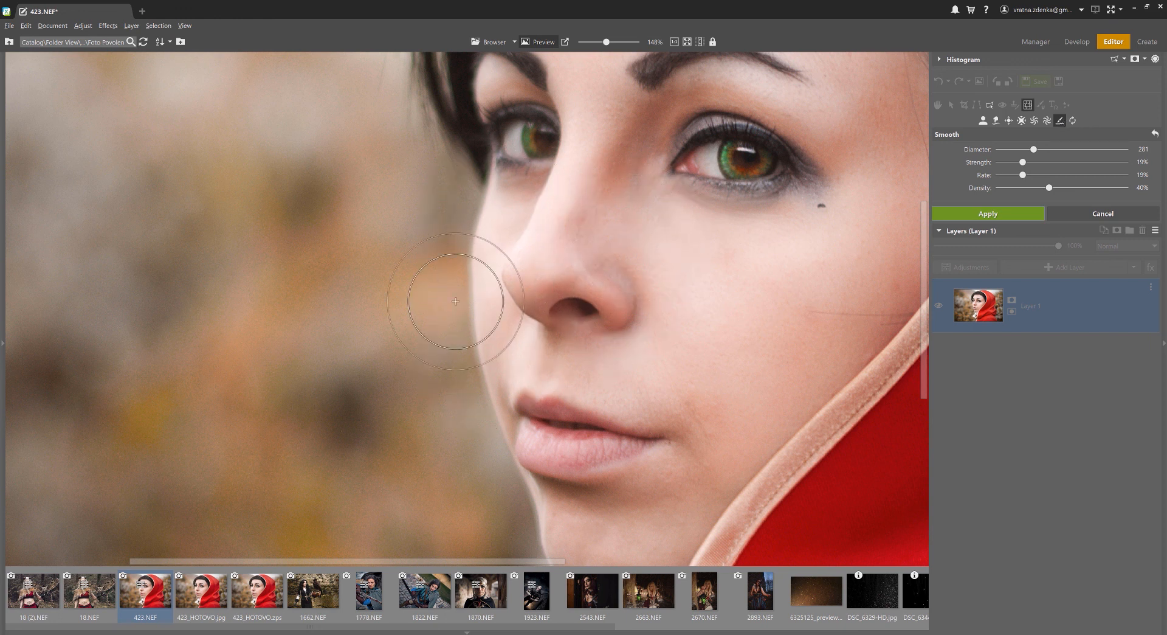
left_click(1012, 217)
- Compare the nose before and after shrinking, and review its shape in relation to the whole face
left_click(938, 83)
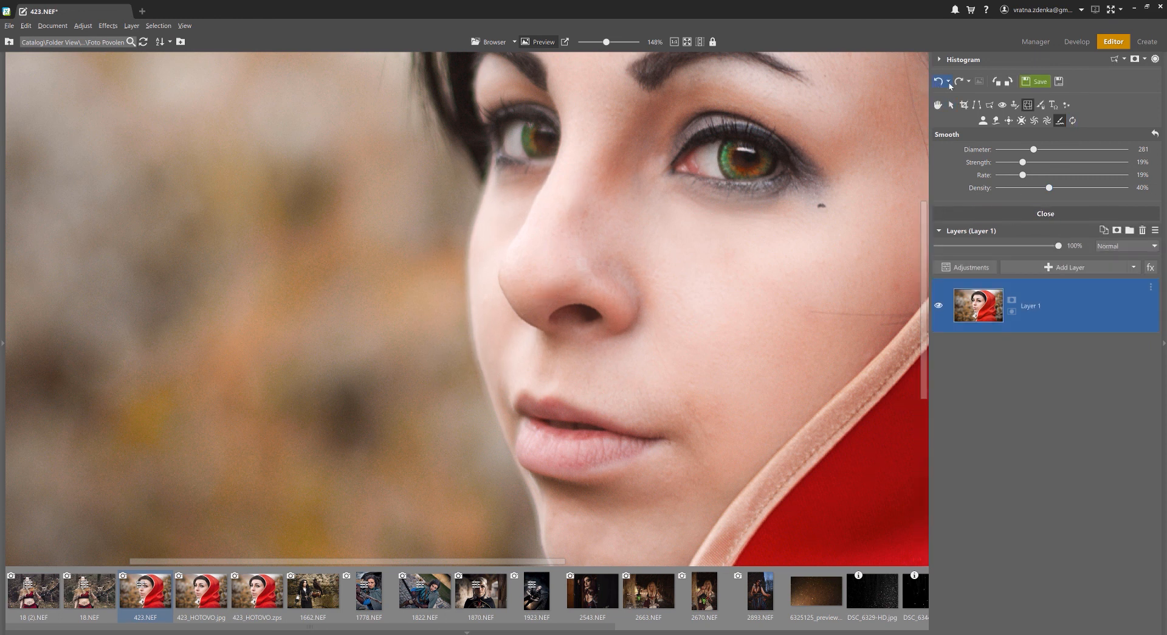
left_click(960, 82)
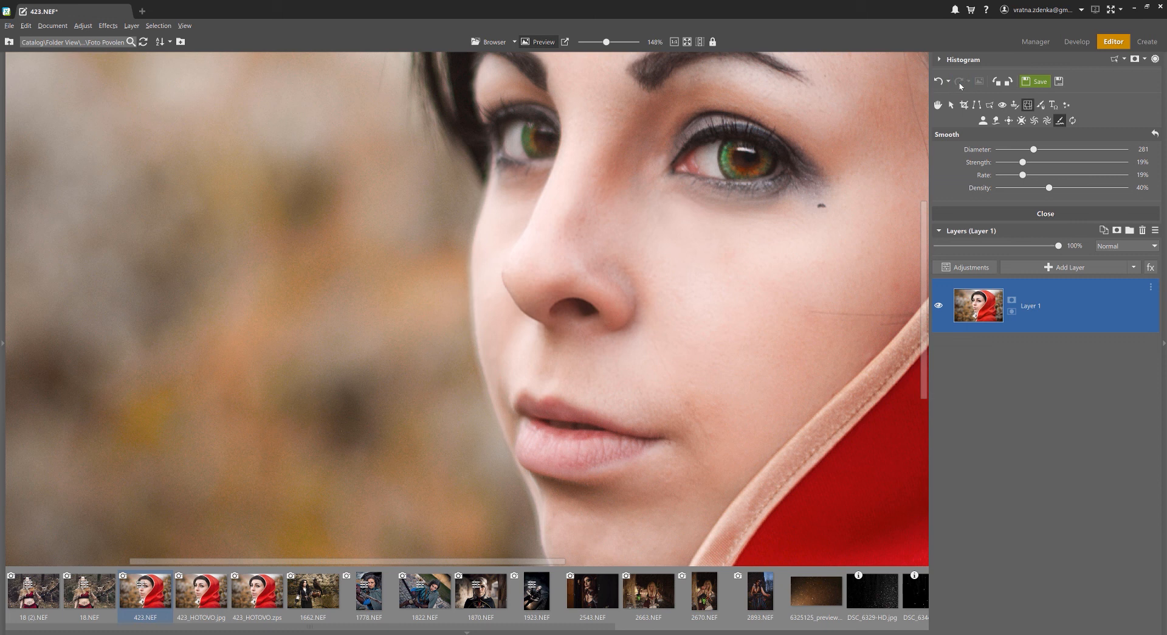
left_click(939, 83)
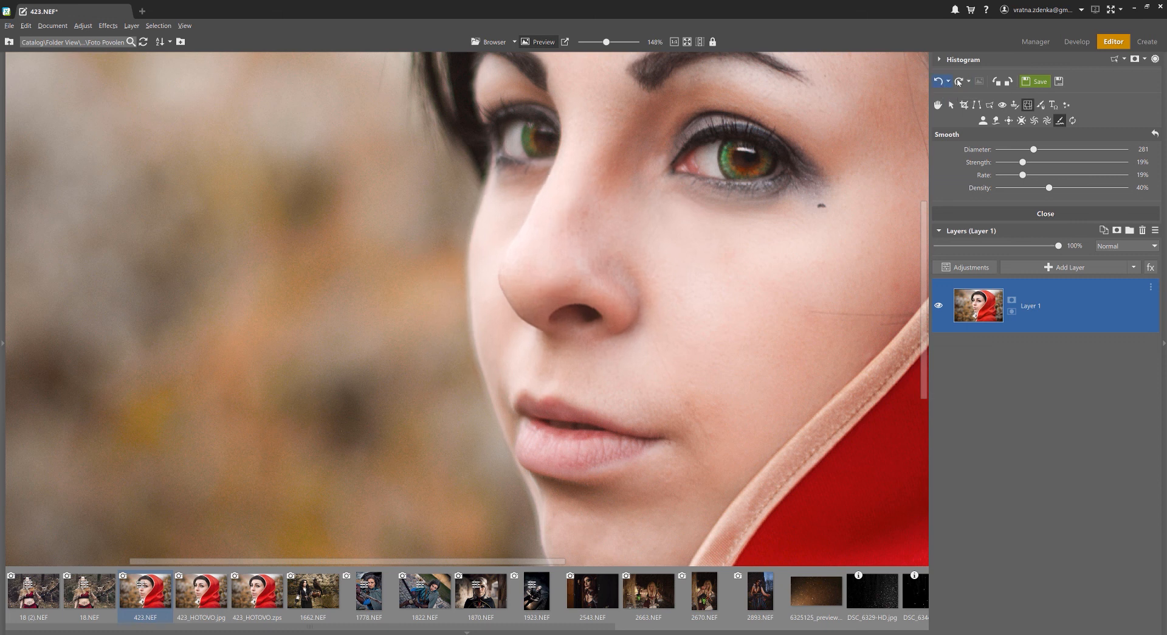
left_click(960, 82)
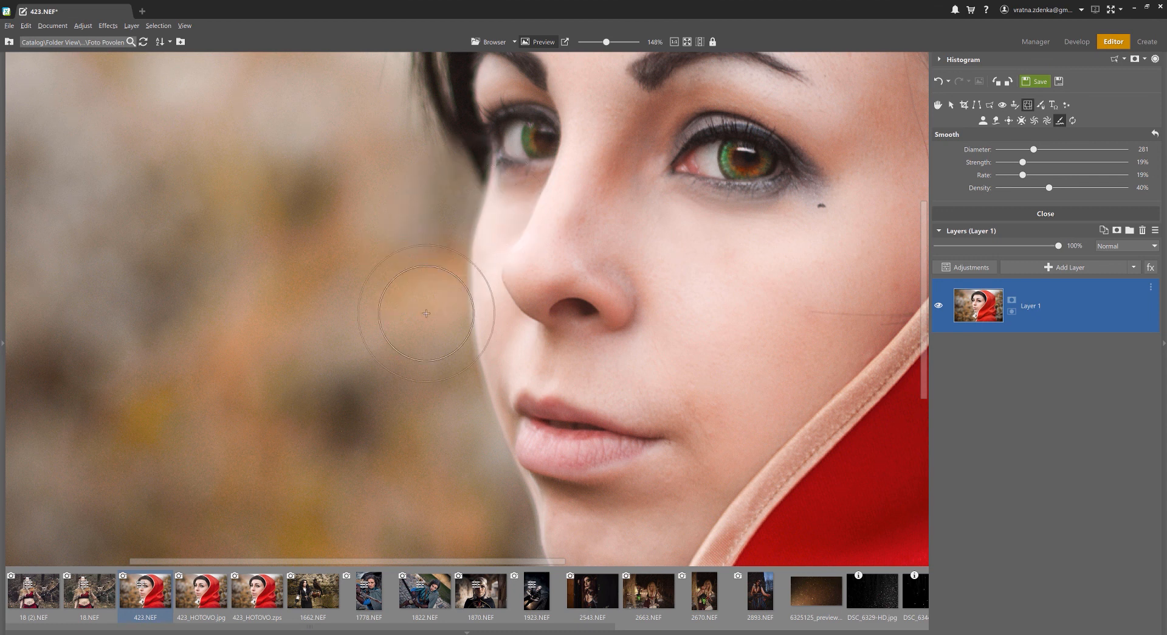
scroll(652, 269, "down", 3)
left_click_drag(701, 255, 500, 348)
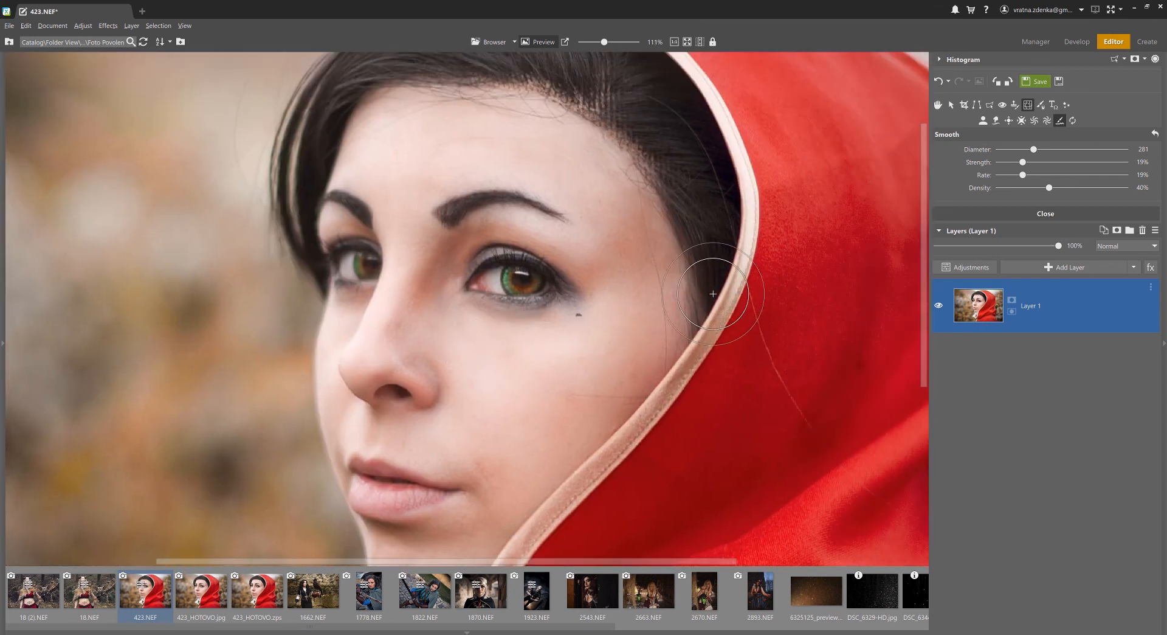
scroll(713, 293, "down", 1)
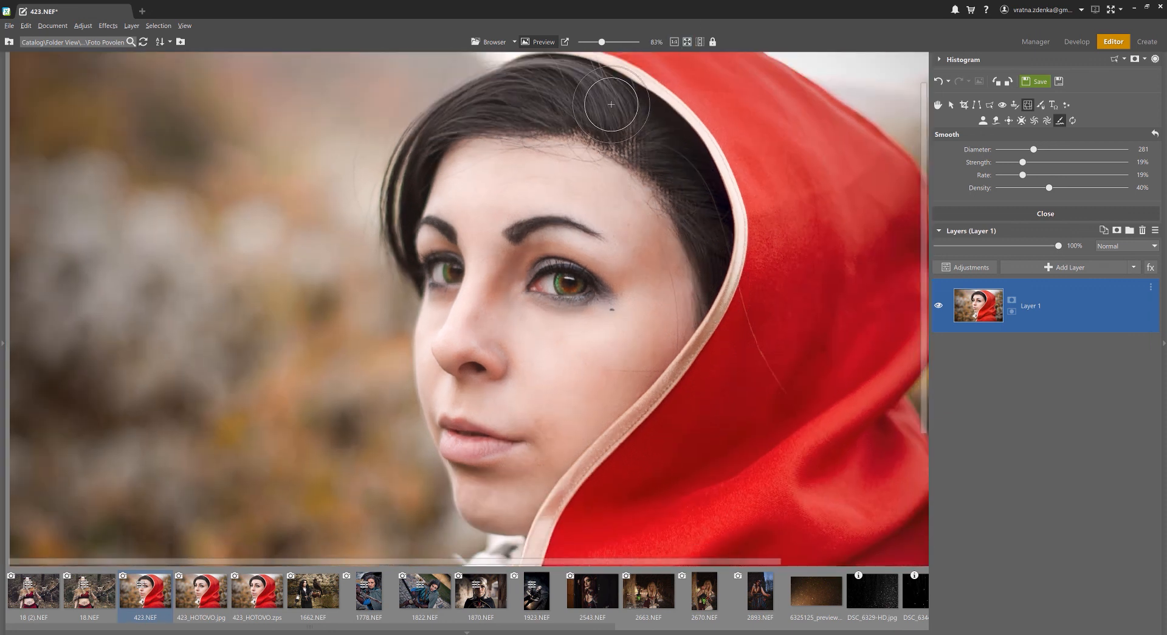
- Clone dark hair over the exposed mesh along the upper forehead hairline with Clone Stamp at opacity 28% and density 32%, and undo the last stroke
scroll(611, 104, "up", 4)
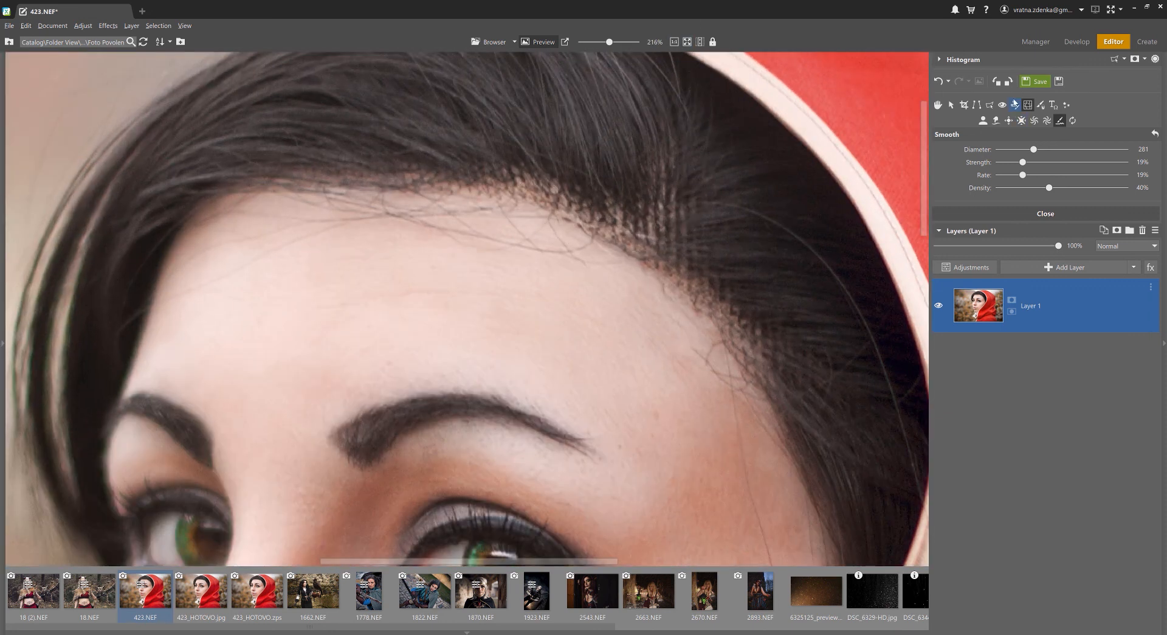
left_click(1014, 106)
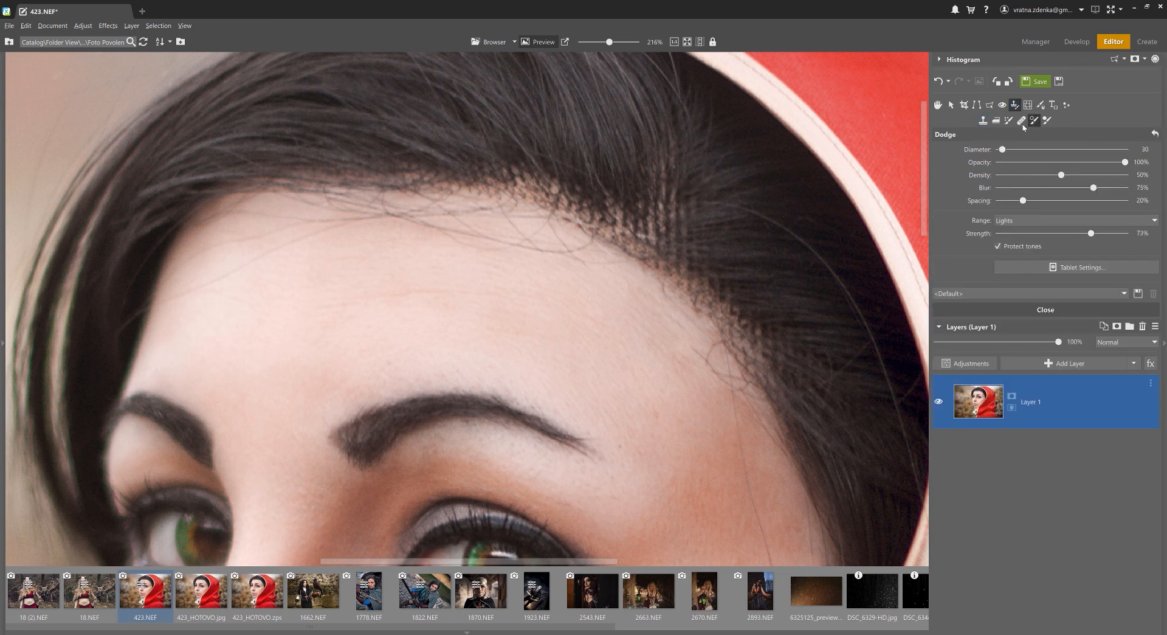
scroll(696, 249, "down", 1)
key("s")
scroll(578, 188, "up", 4)
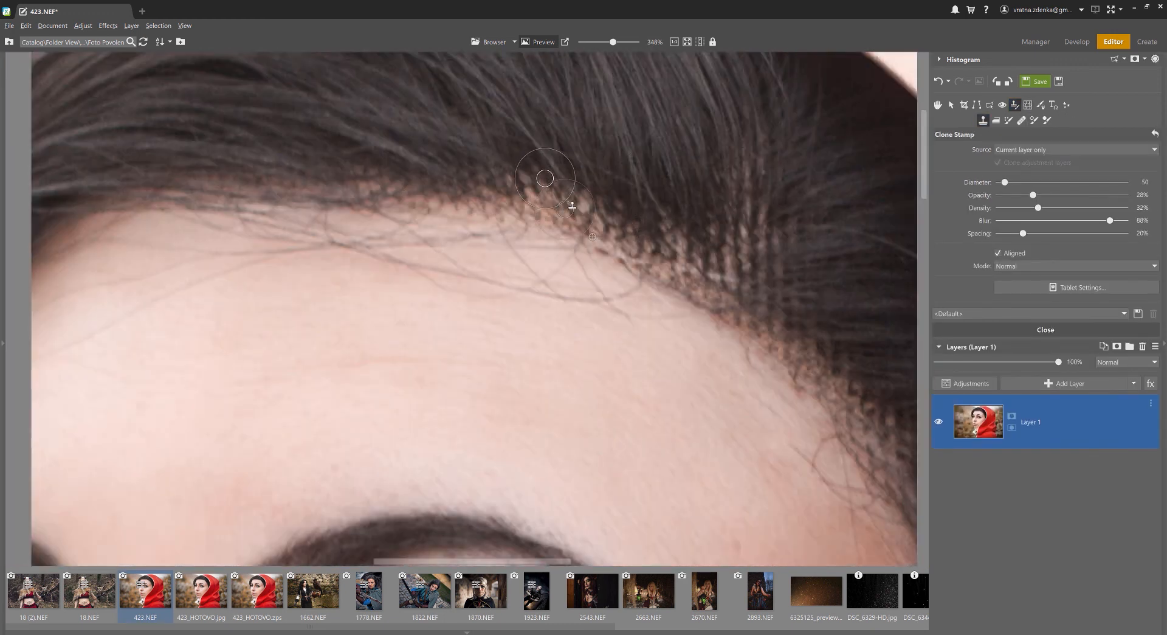
left_click_drag(785, 196, 632, 187)
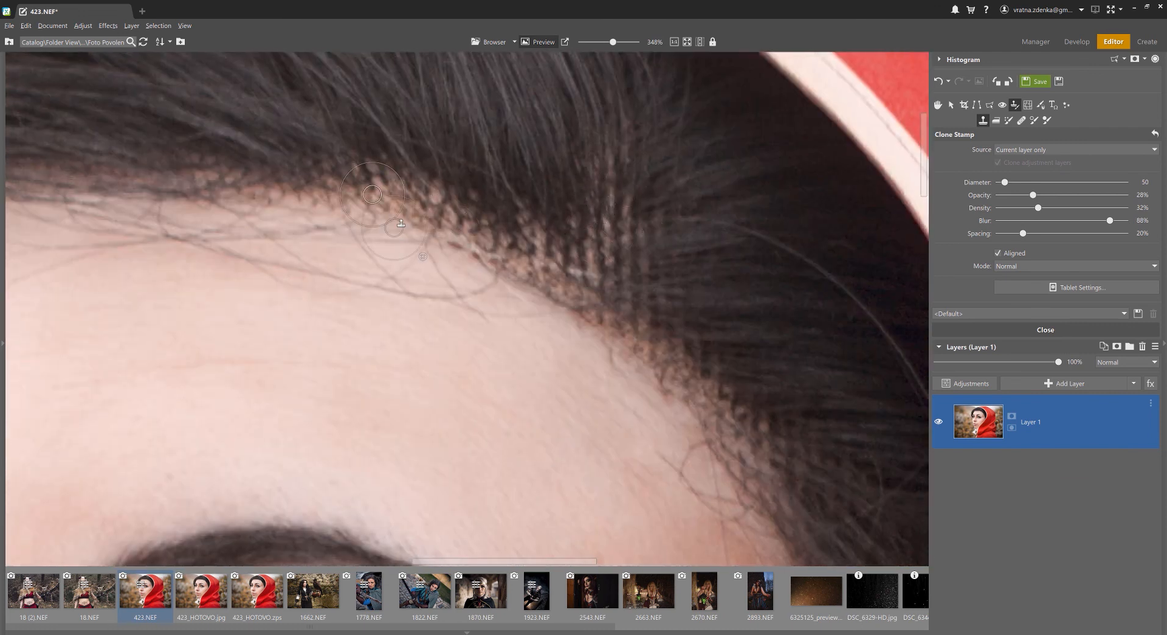
scroll(432, 170, "up", 1)
scroll(745, 248, "down", 2)
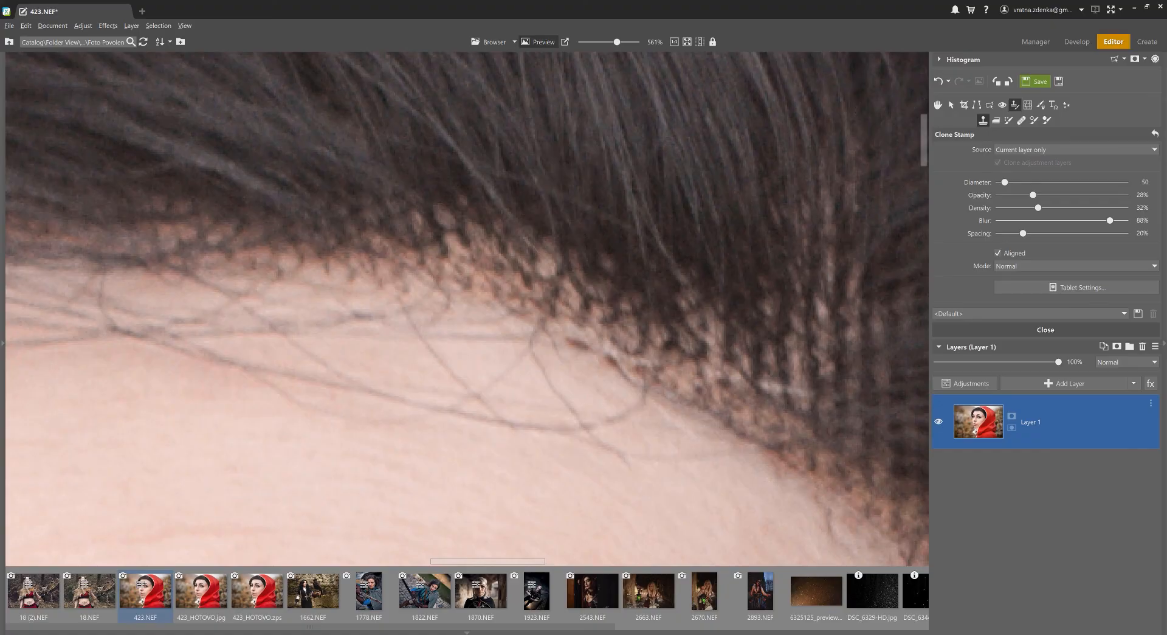
scroll(513, 144, "down", 2)
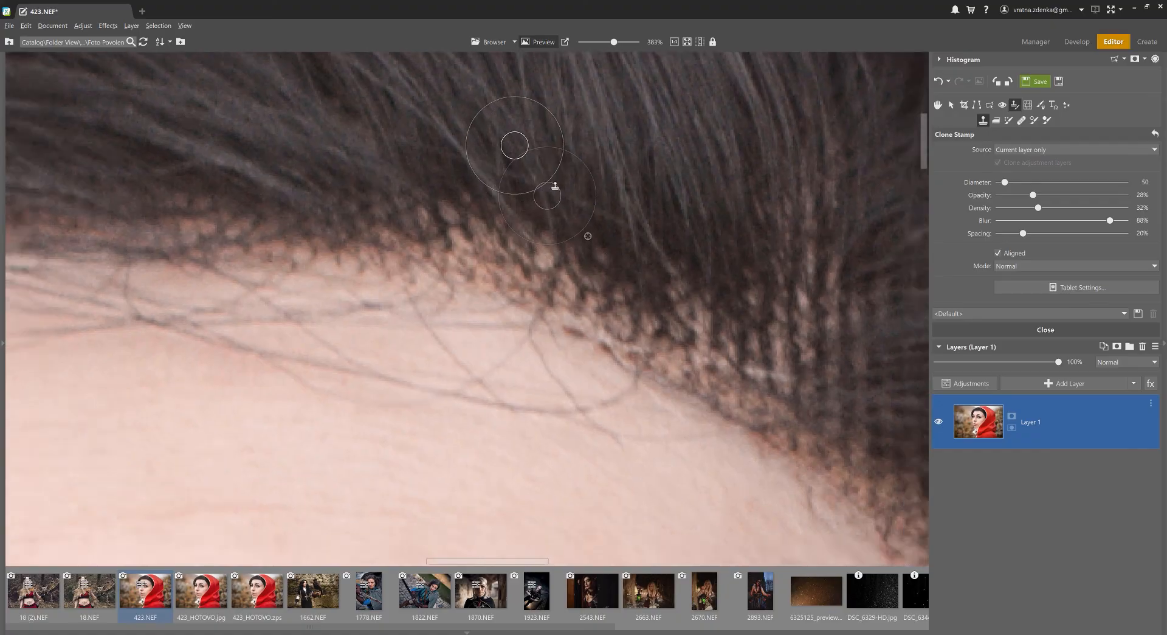
left_click(489, 88, "ctrl")
mouse_move(517, 212)
left_mouse_down()
mouse_move(417, 185)
mouse_move(527, 201)
mouse_move(659, 253)
mouse_move(433, 180)
mouse_move(668, 262)
mouse_move(721, 242)
left_mouse_up()
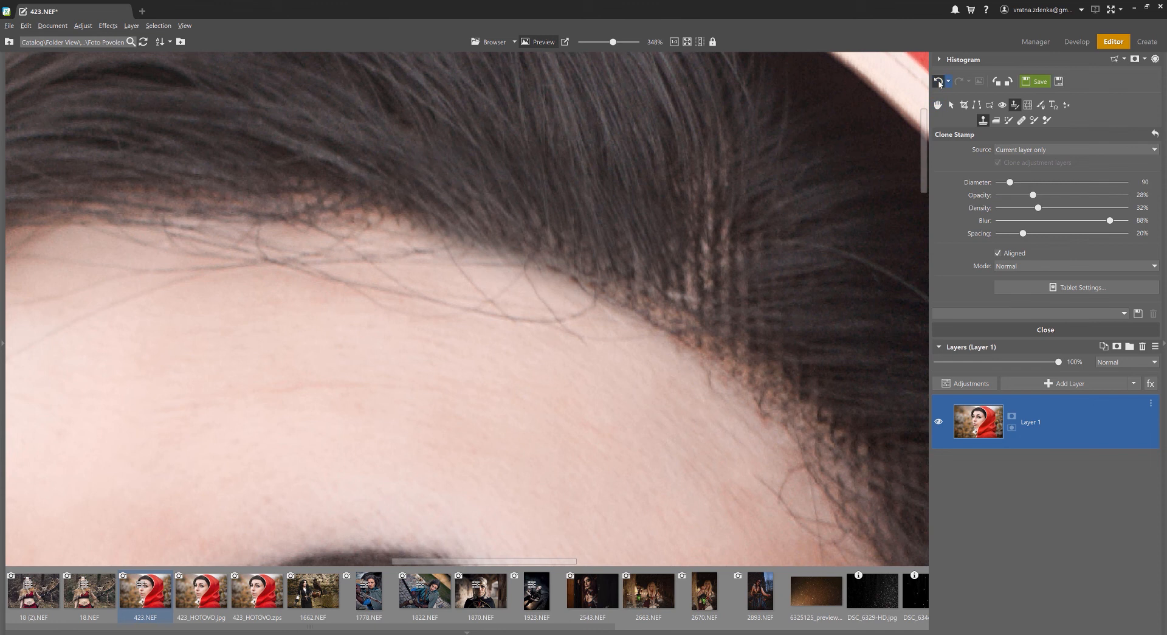
left_click(940, 83)
- Resample nearby hair and clone it over the mesh where the hairline curves down from the forehead
mouse_move(669, 216)
left_mouse_down()
mouse_move(462, 211)
mouse_move(393, 222)
mouse_move(440, 206)
mouse_move(430, 187)
mouse_move(422, 276)
mouse_move(393, 249)
mouse_move(370, 127)
left_mouse_up()
left_click(375, 127, "ctrl")
scroll(492, 187, "up", 2)
left_click(560, 195, "ctrl")
mouse_move(379, 286)
left_mouse_down()
mouse_move(414, 271)
mouse_move(441, 283)
mouse_move(504, 271)
left_mouse_up()
- Set the Clone Stamp diameter to 60 and cover the remaining mesh along the temple hairline with freshly sampled dark hair
key("[")
key("[")
key("[")
key("]")
left_click(576, 206, "ctrl")
mouse_move(450, 310)
left_mouse_down()
mouse_move(545, 432)
mouse_move(342, 200)
mouse_move(474, 362)
mouse_move(579, 406)
left_mouse_up()
scroll(582, 406, "down", 2)
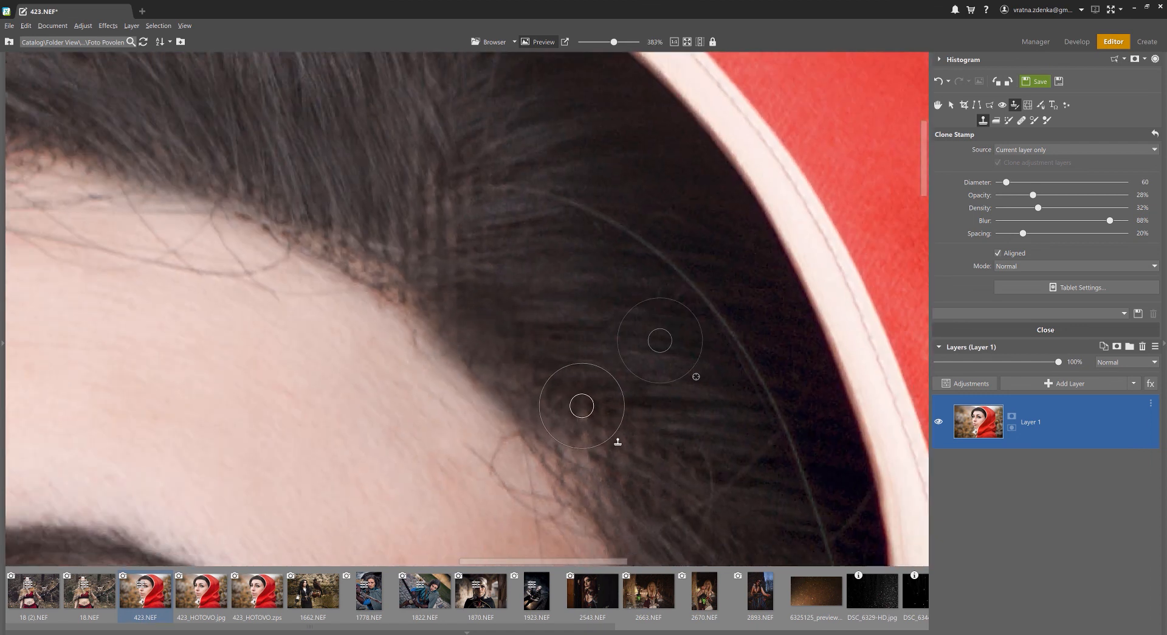
scroll(573, 406, "down", 2)
left_click_drag(439, 237, 472, 320)
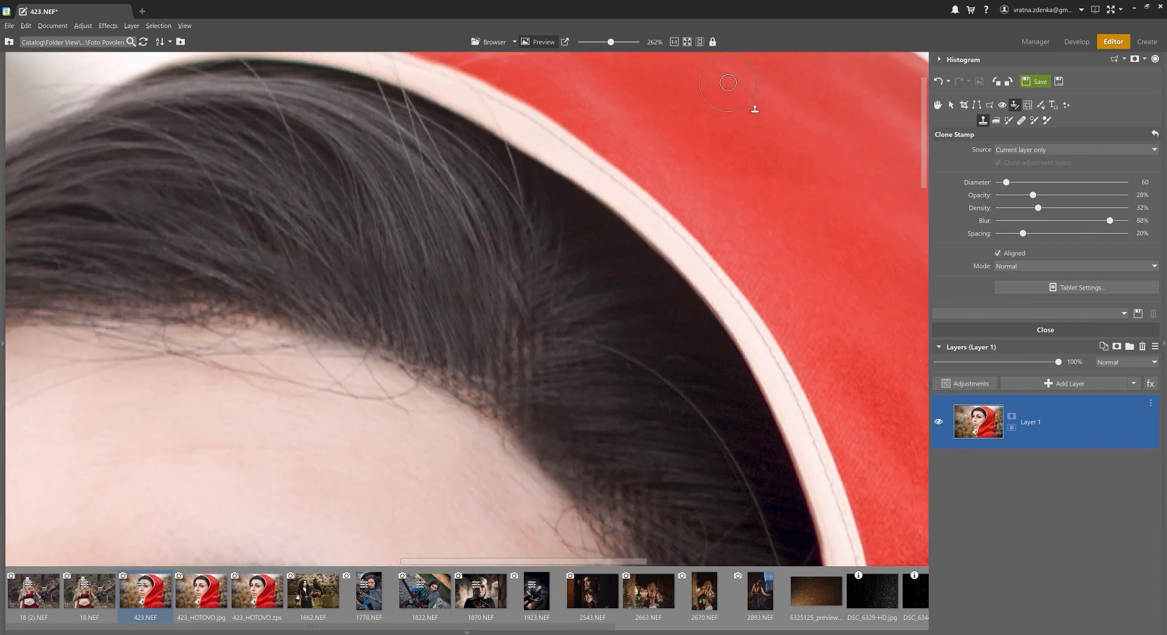
- Fit the whole portrait in view and open 423_HOTOVO.jpg without saving the changes to 423.NEF
left_click(687, 41)
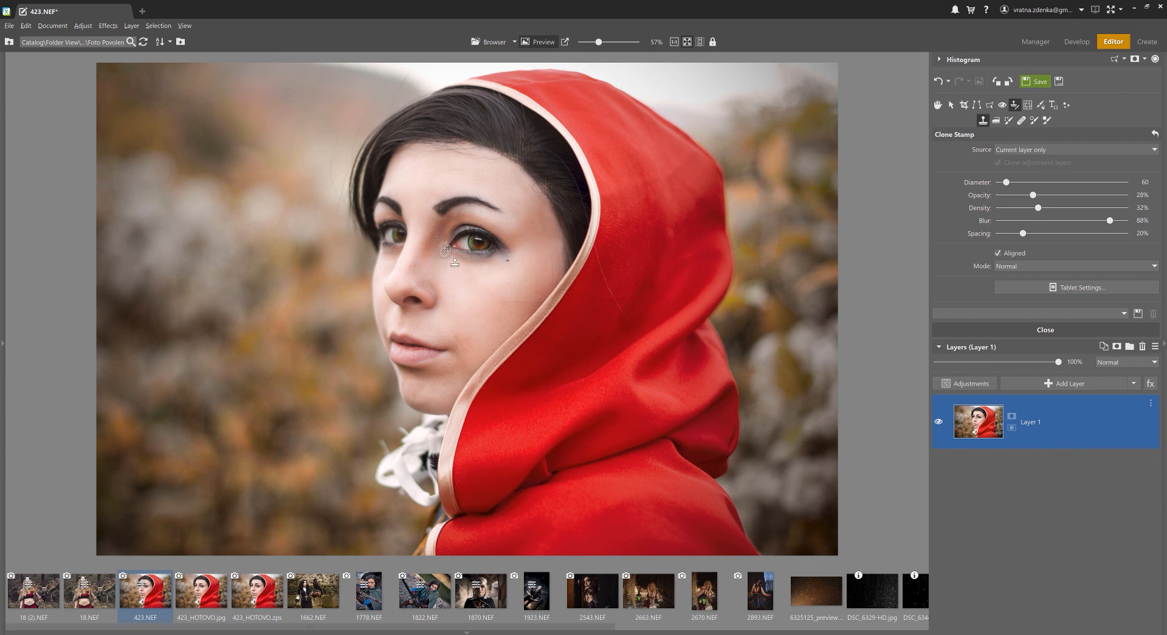
left_click(215, 596)
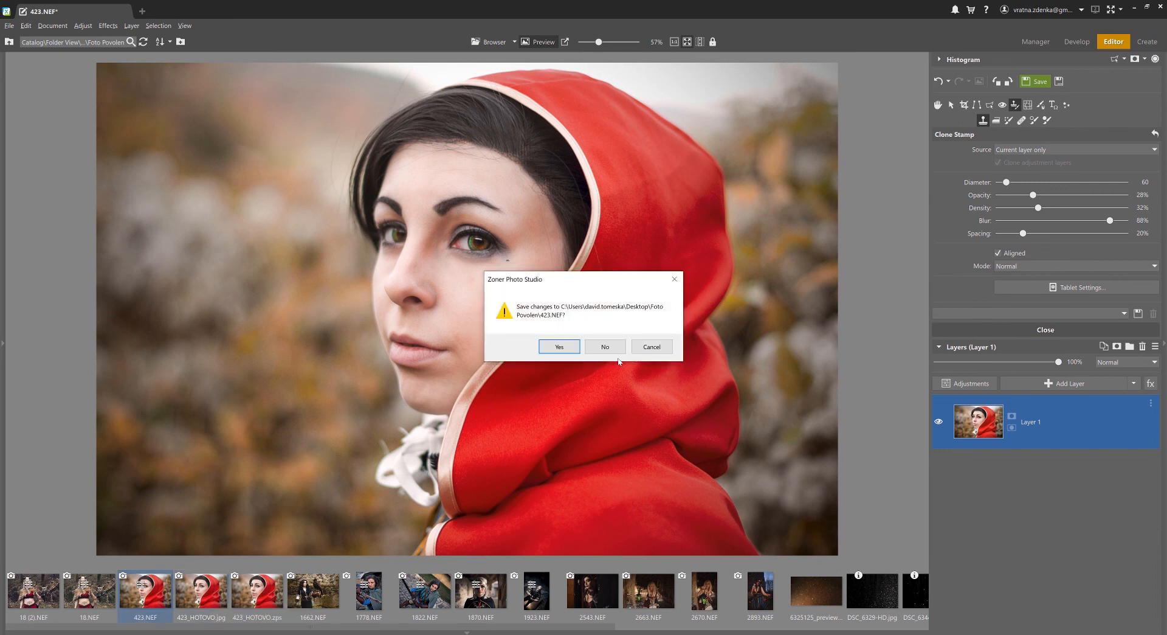
left_click(608, 348)
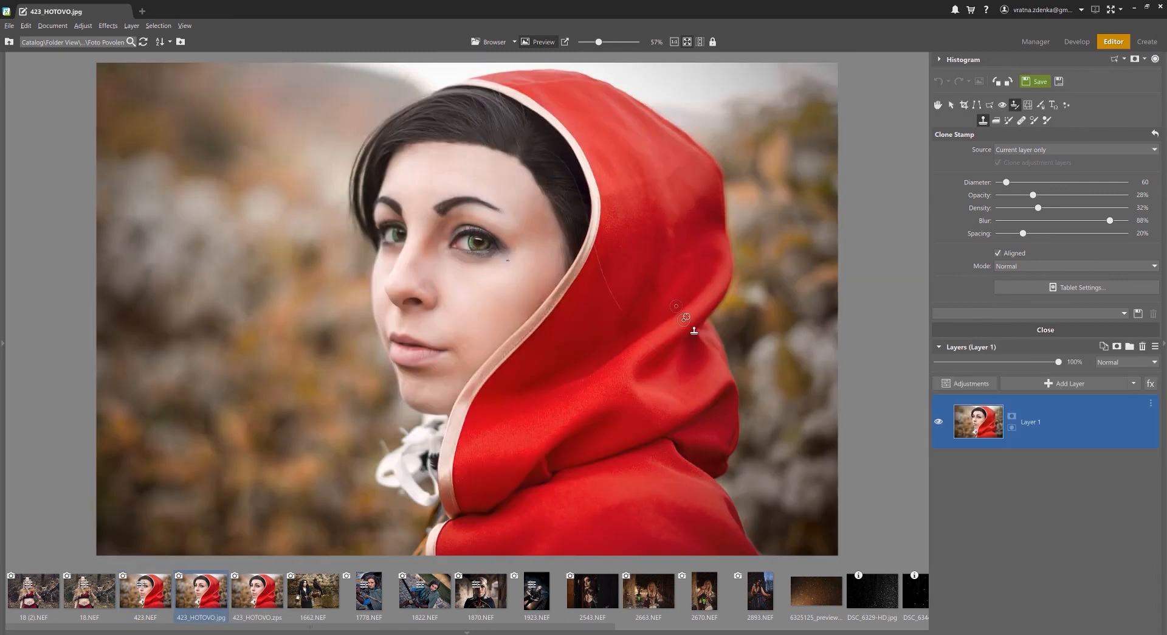